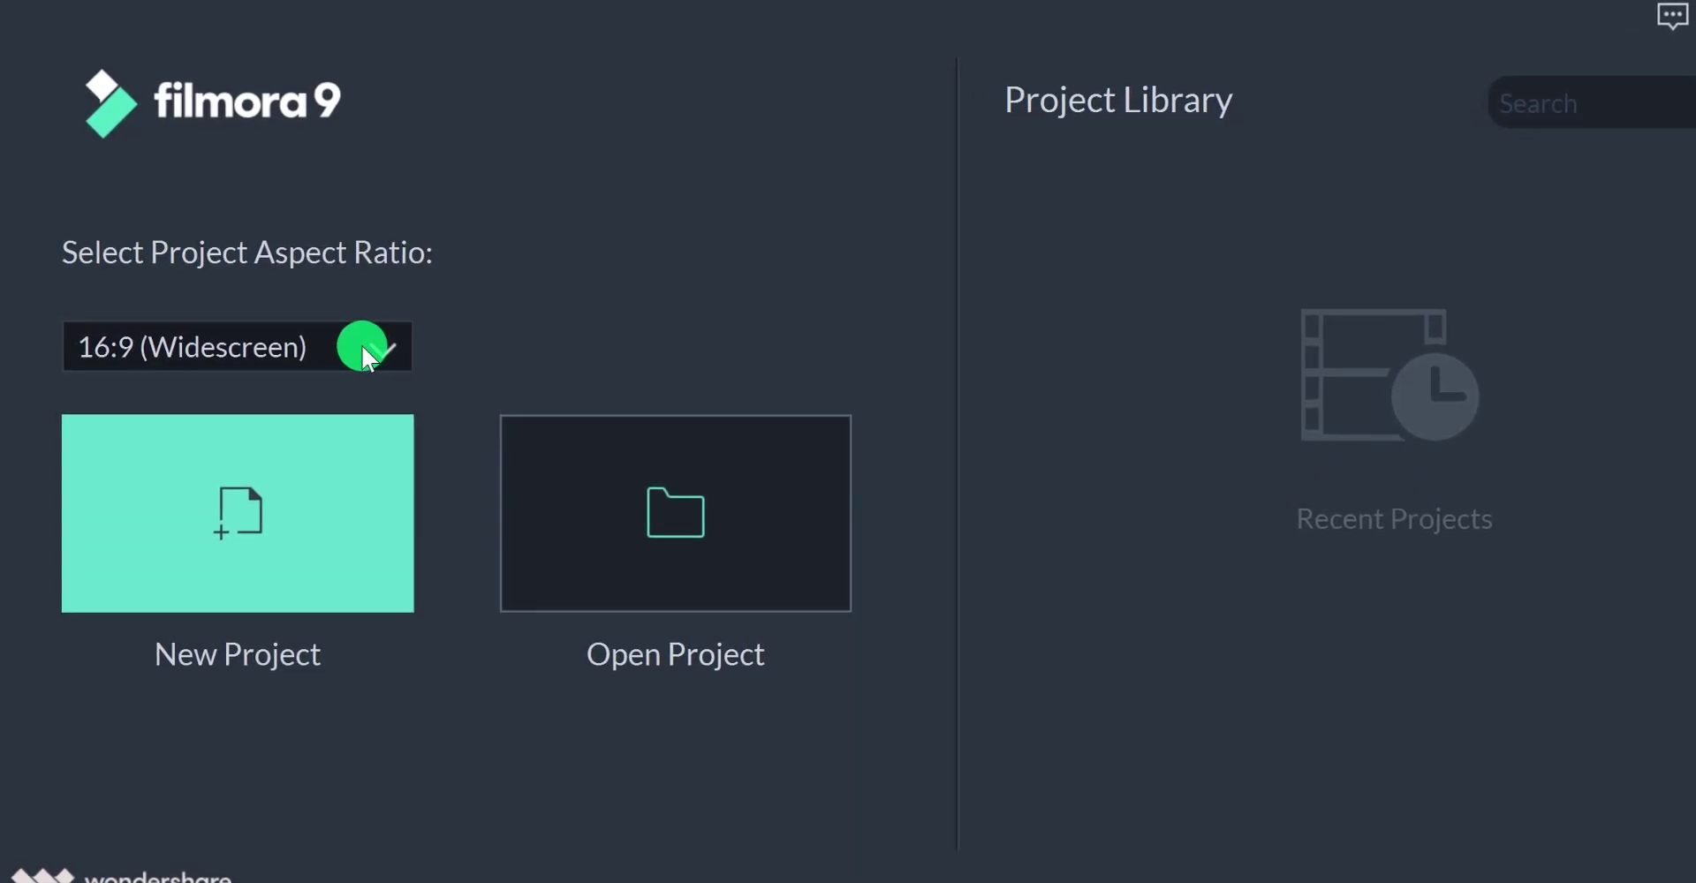
- Start a new 16:9 project and place clip 002 right after clip 001
left_click(363, 347)
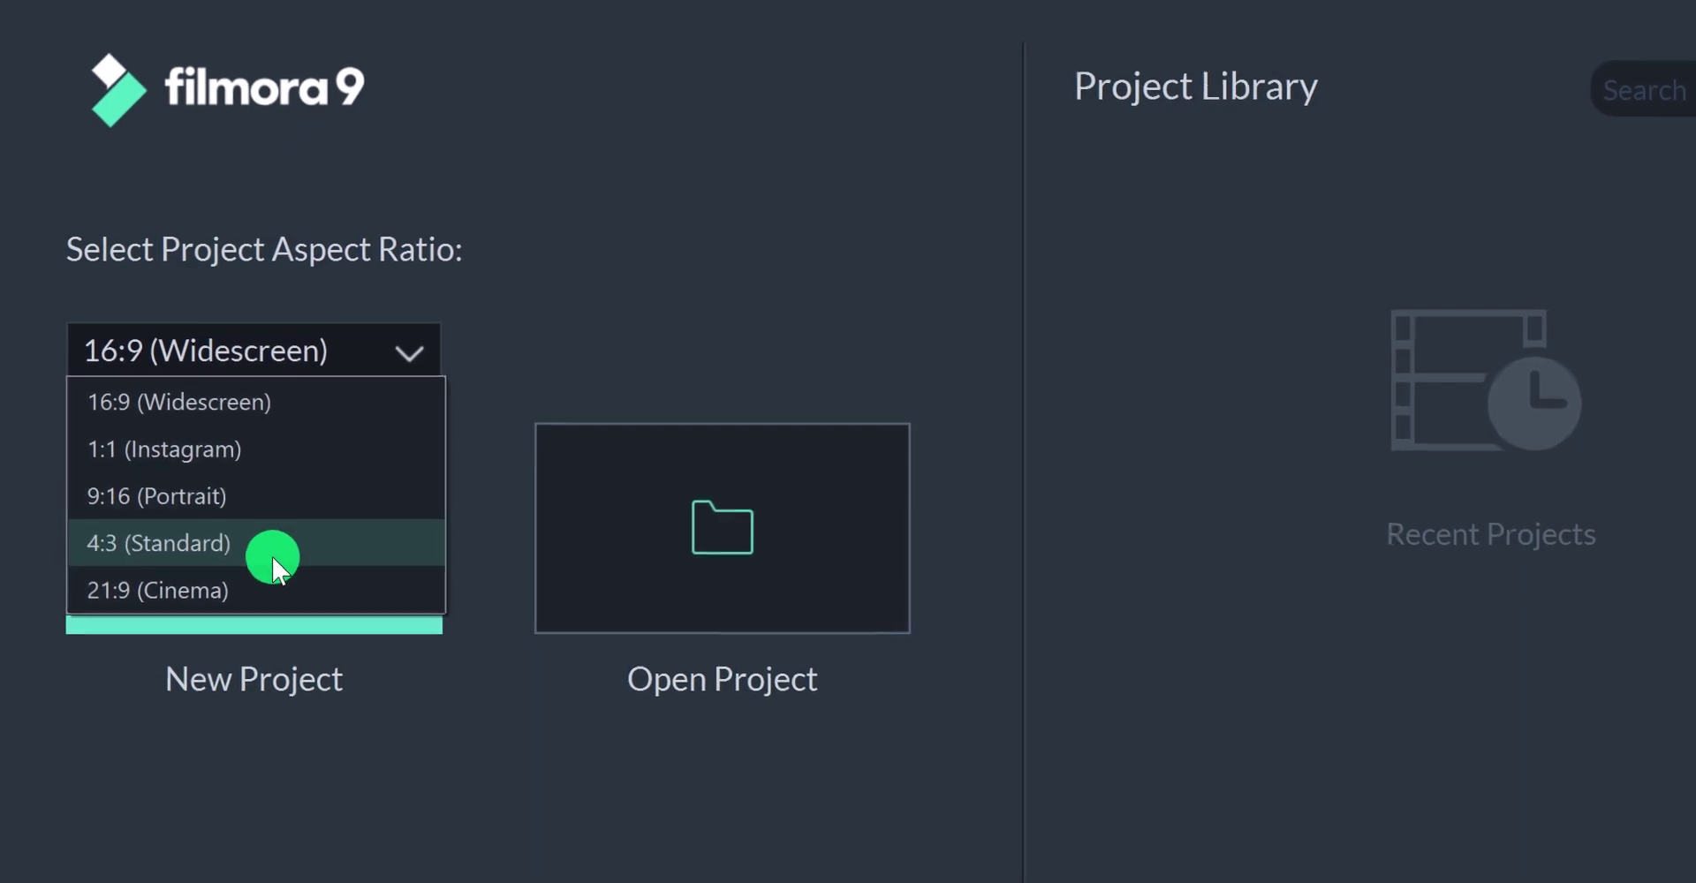
left_click(249, 415)
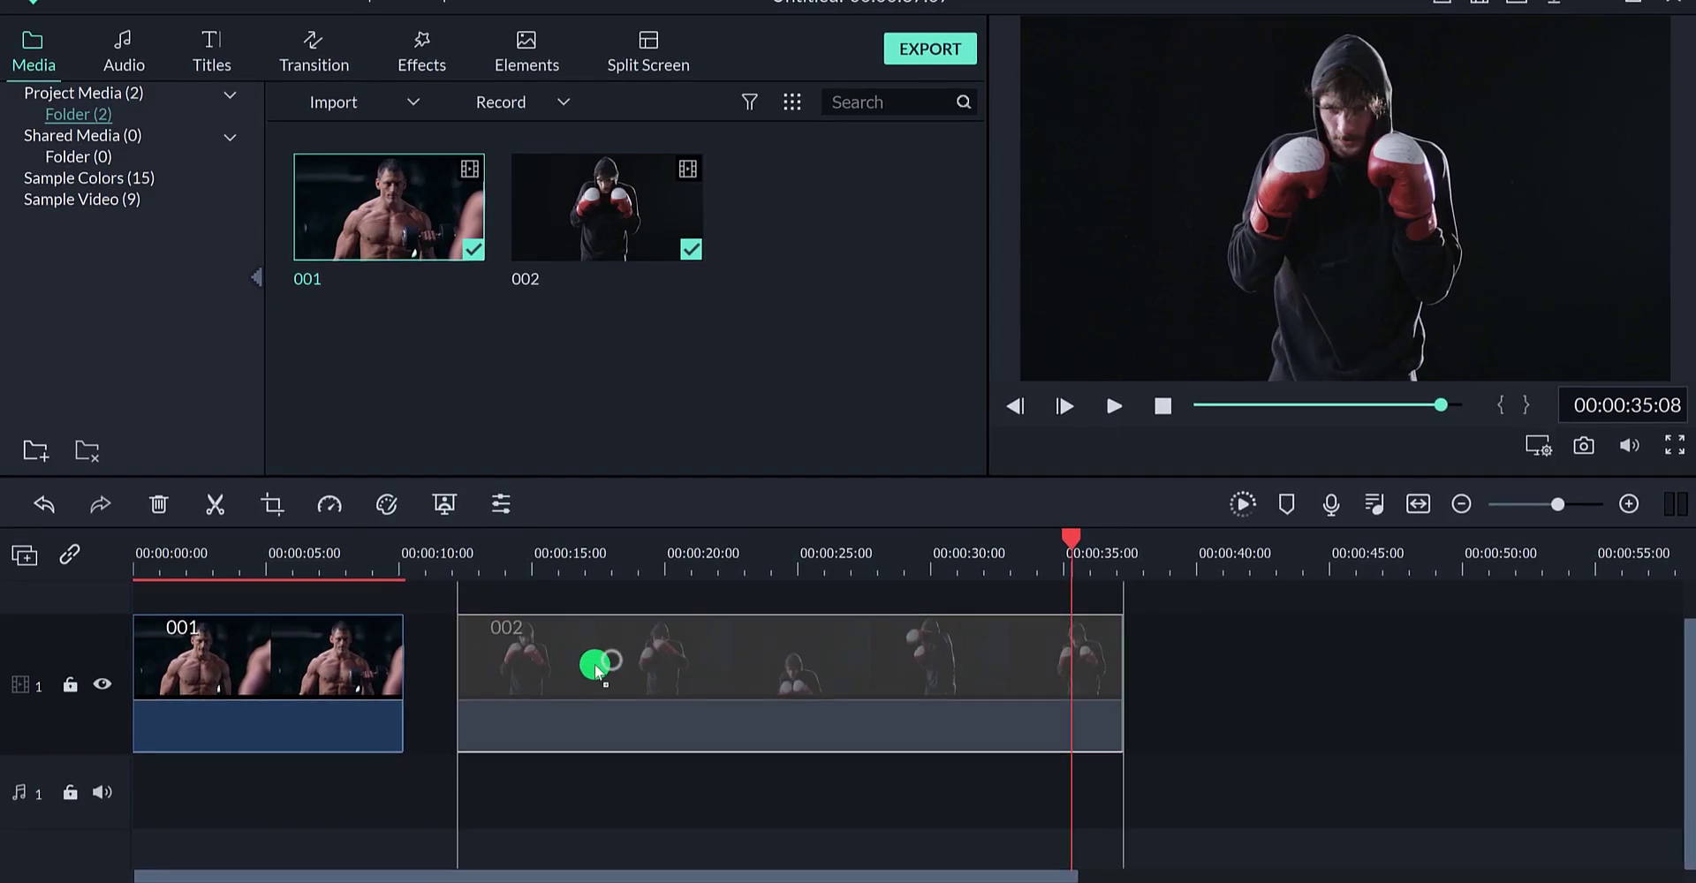
left_click_drag(594, 663, 441, 601)
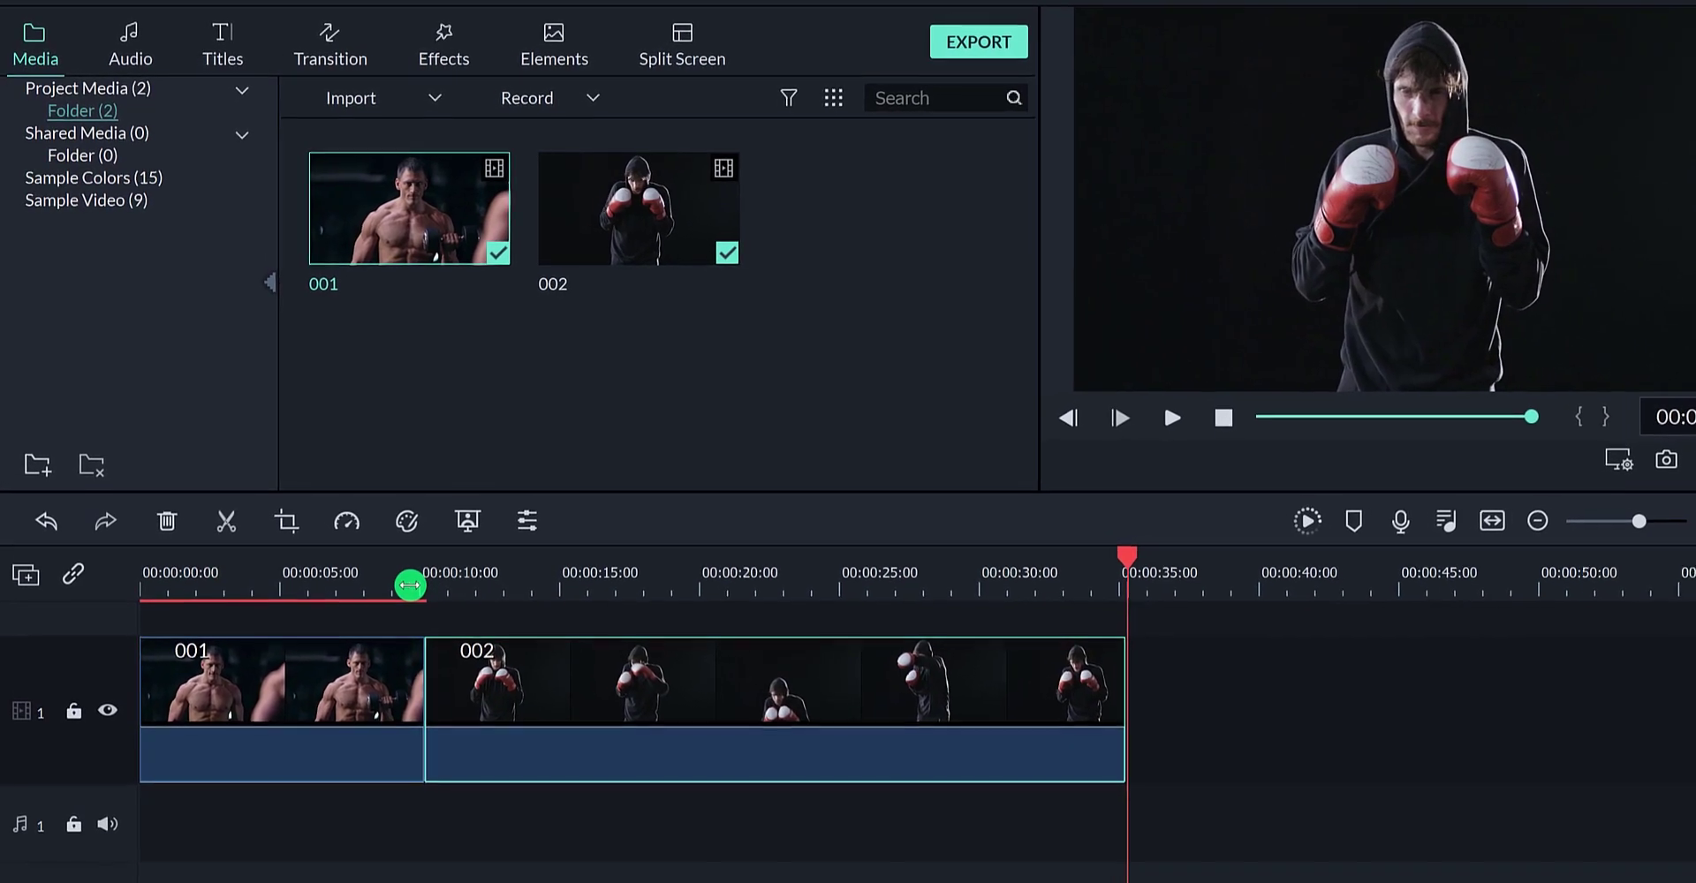
- Add the Warp transition Shift Zoom 1 at the cut between clips 001 and 002
left_click(412, 570)
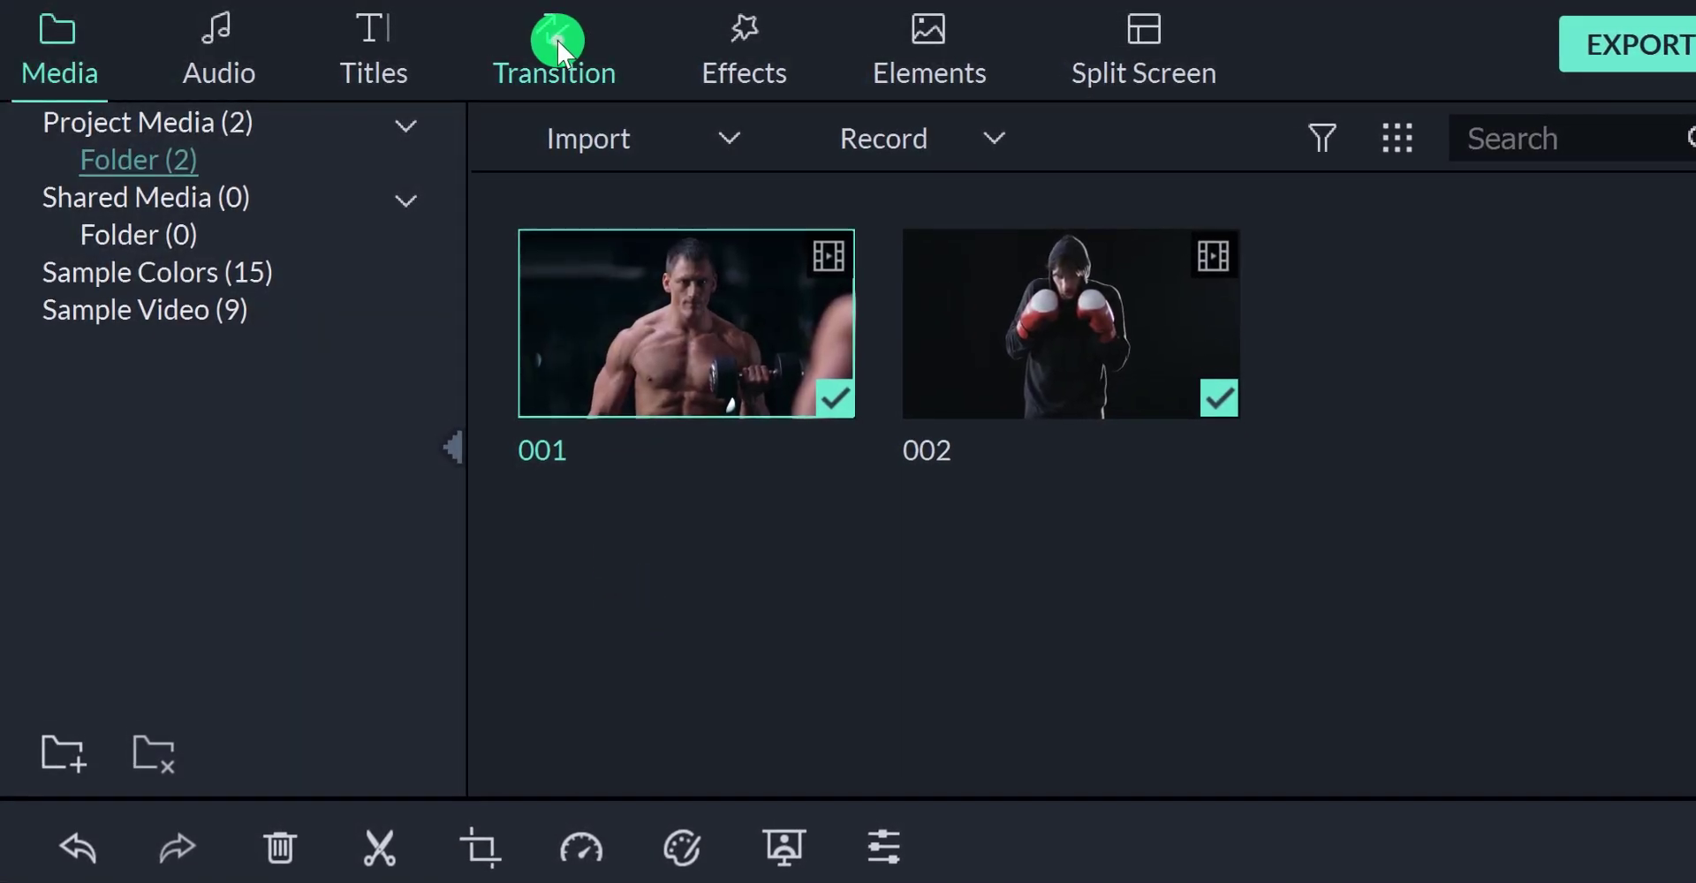
left_click(343, 40)
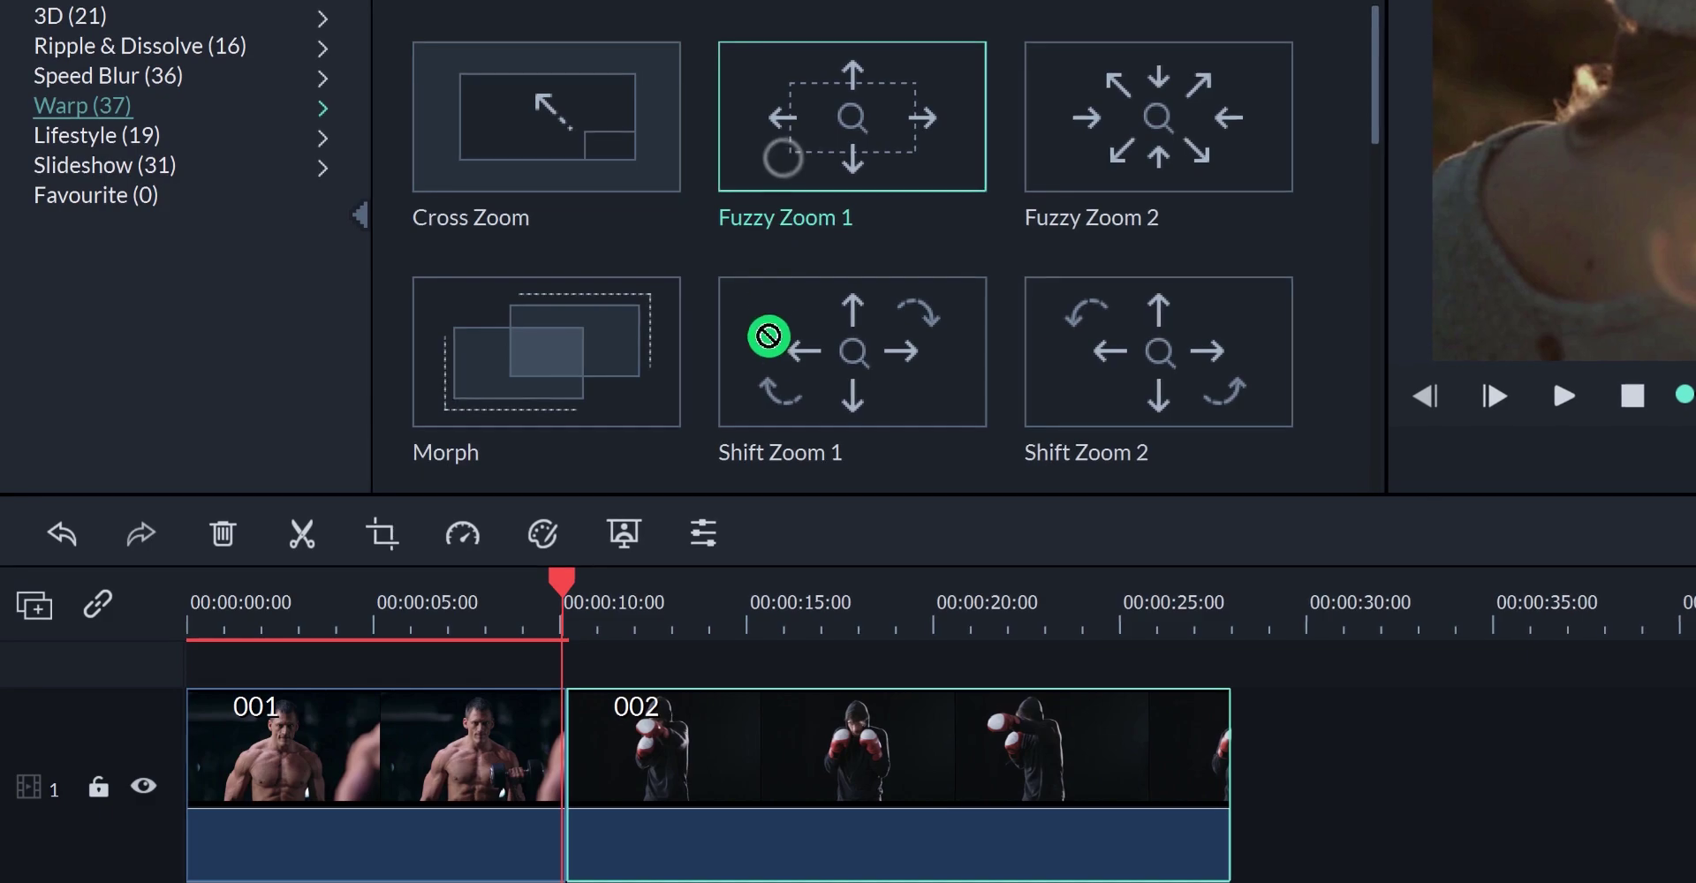
left_click_drag(770, 333, 560, 751)
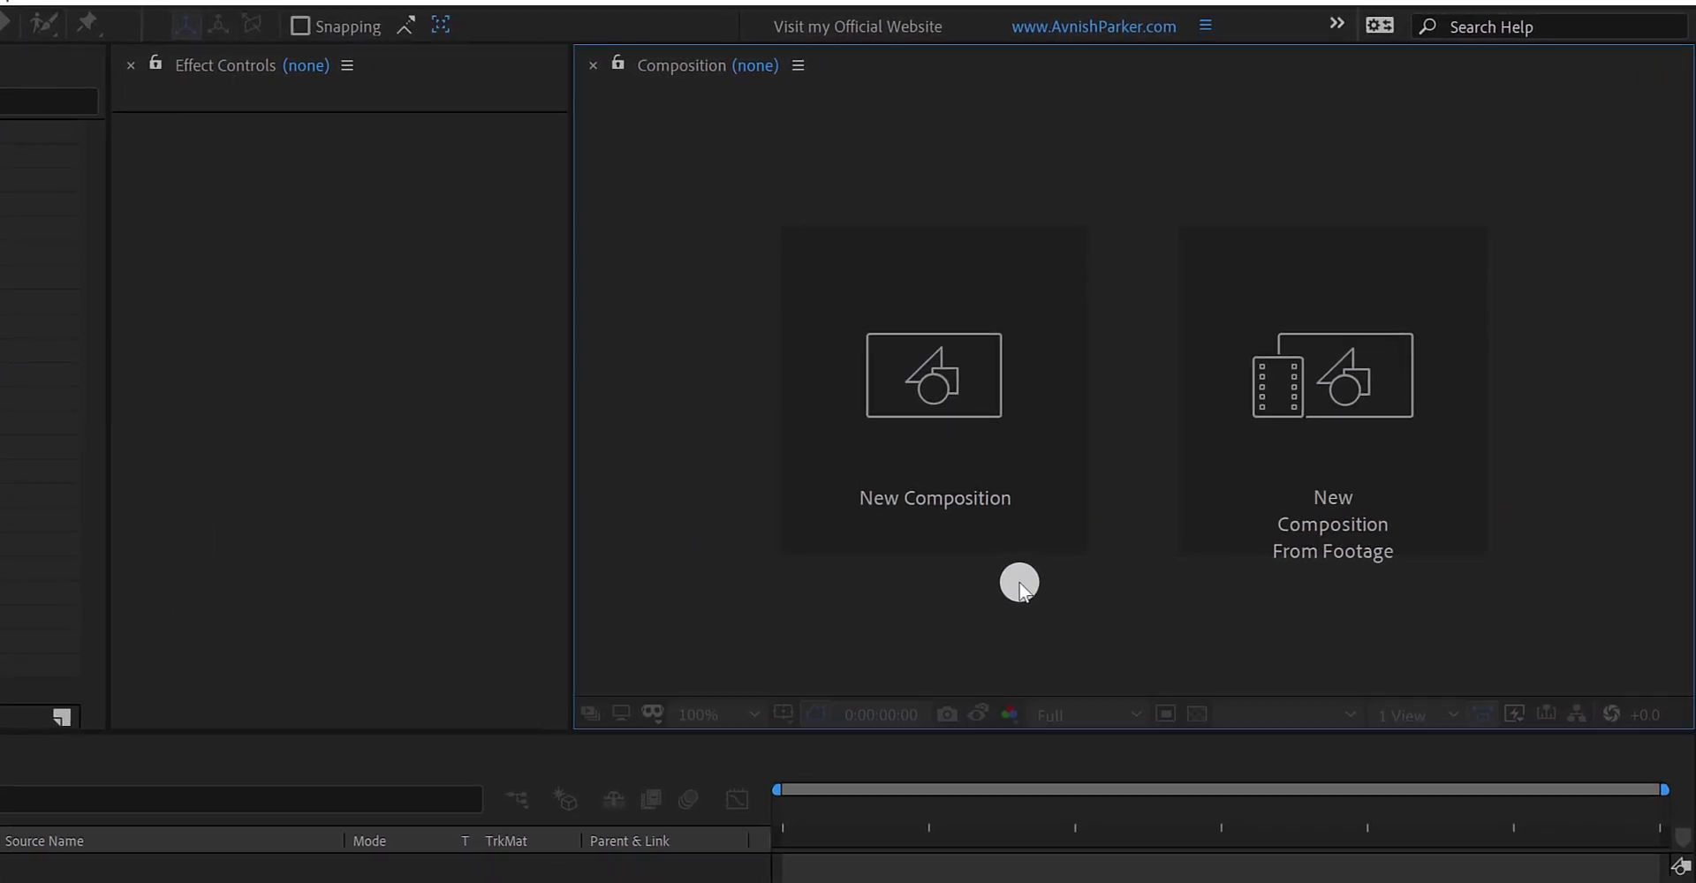
- Begin a new 1920×1080, 60 fps, 30-second composition named Siri_Audio_Spectrum
left_click(987, 503)
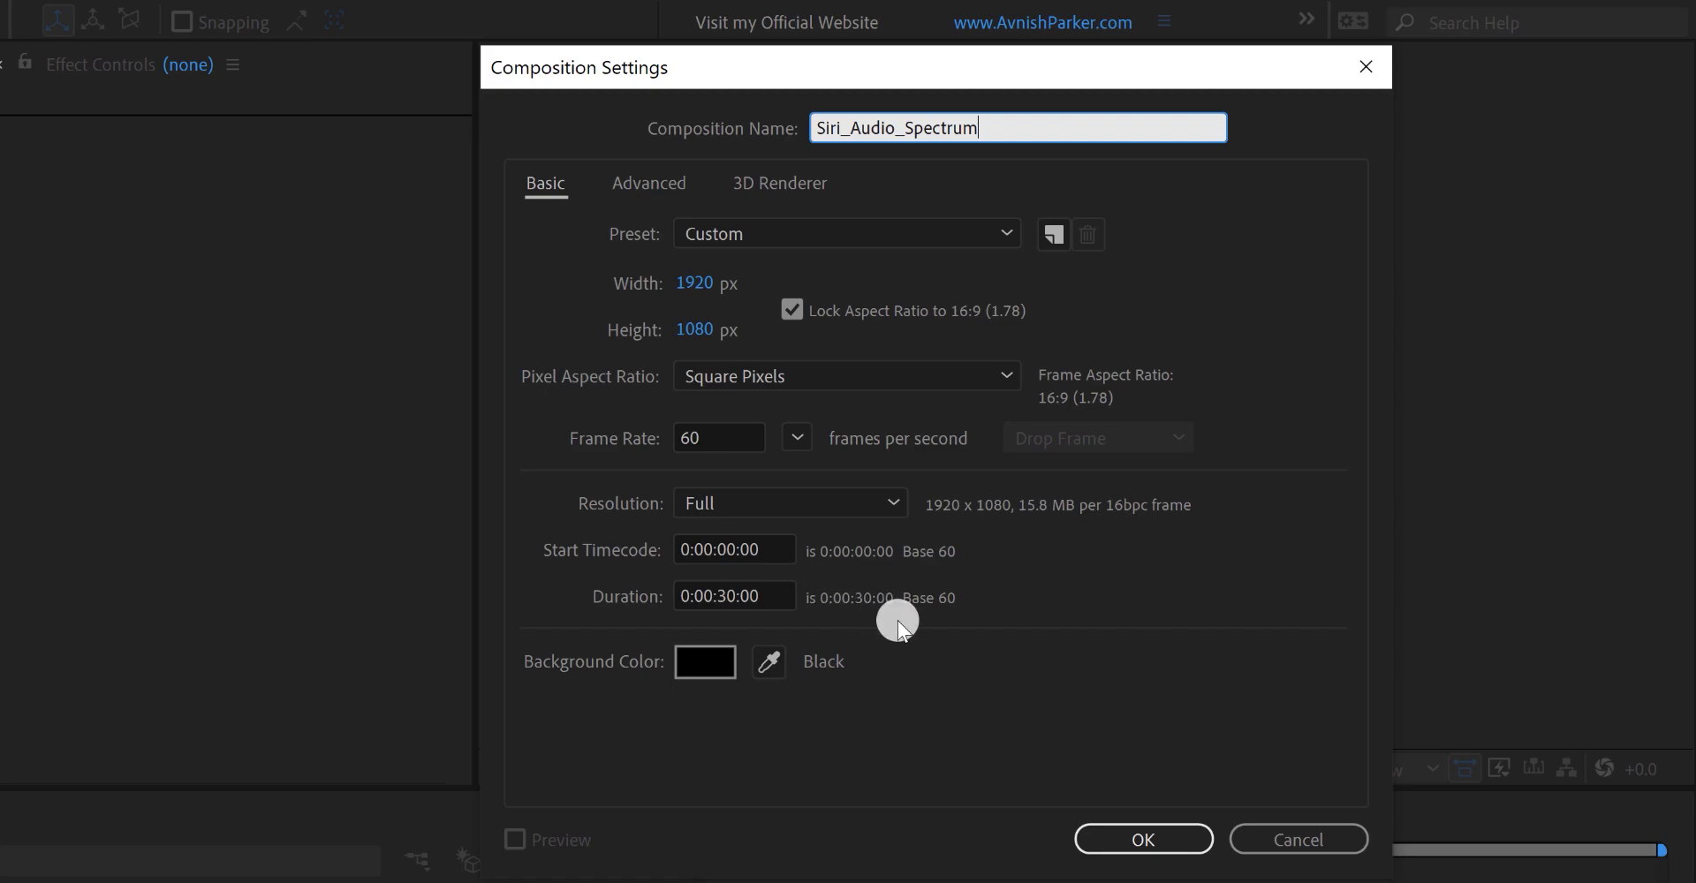
- Confirm the composition settings and start a new solid layer named Background
left_click(1109, 839)
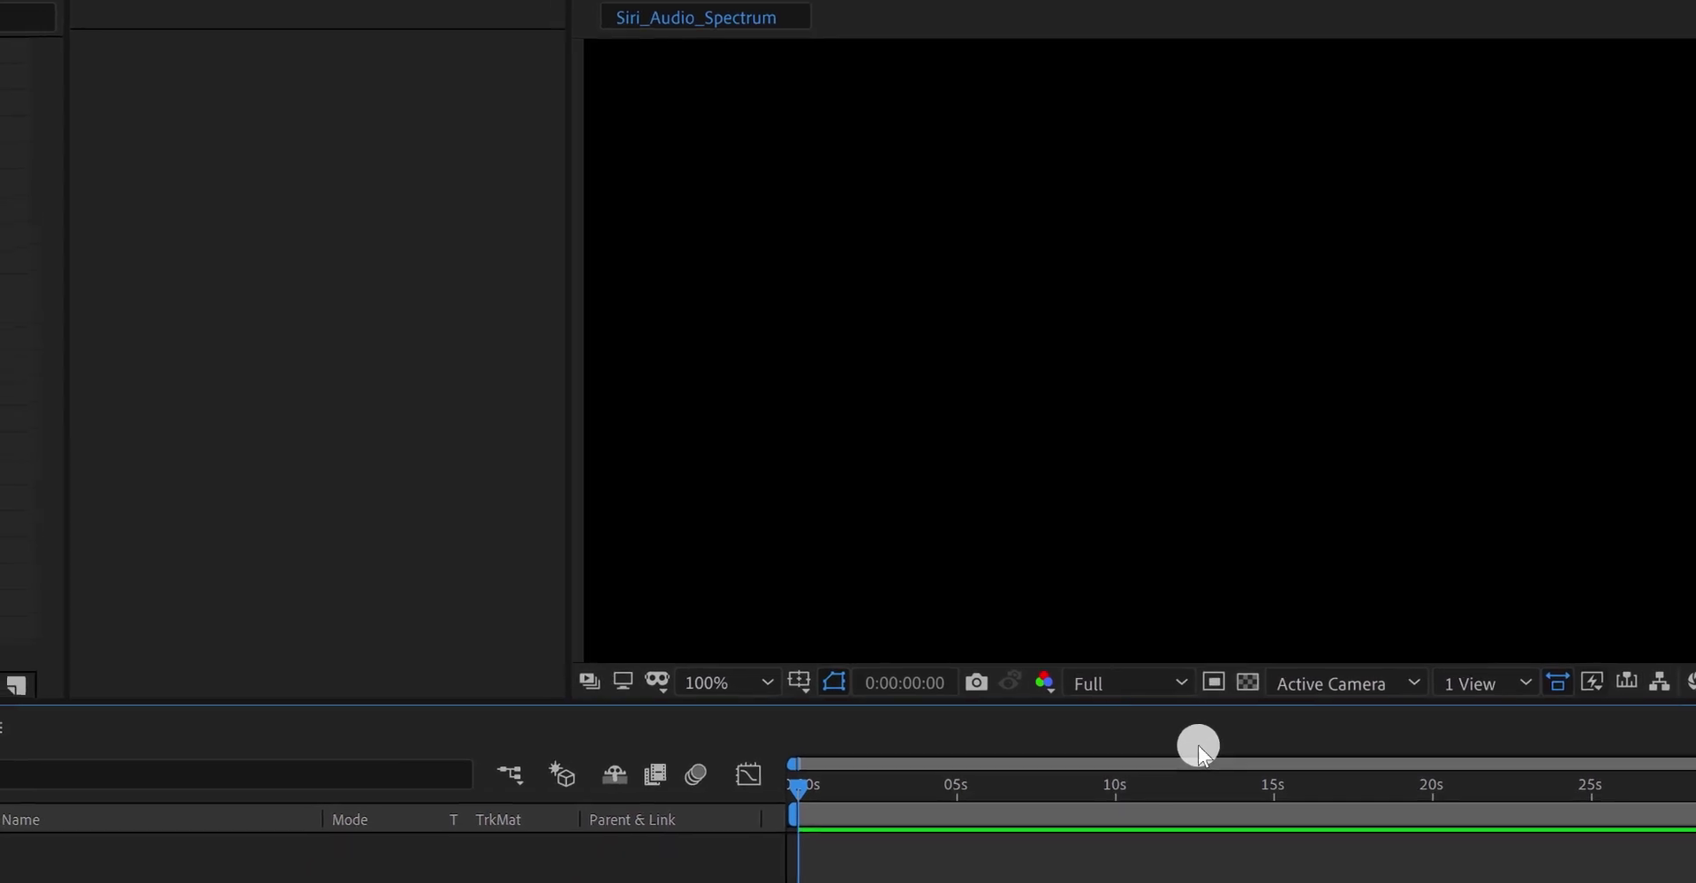
right_click(454, 687)
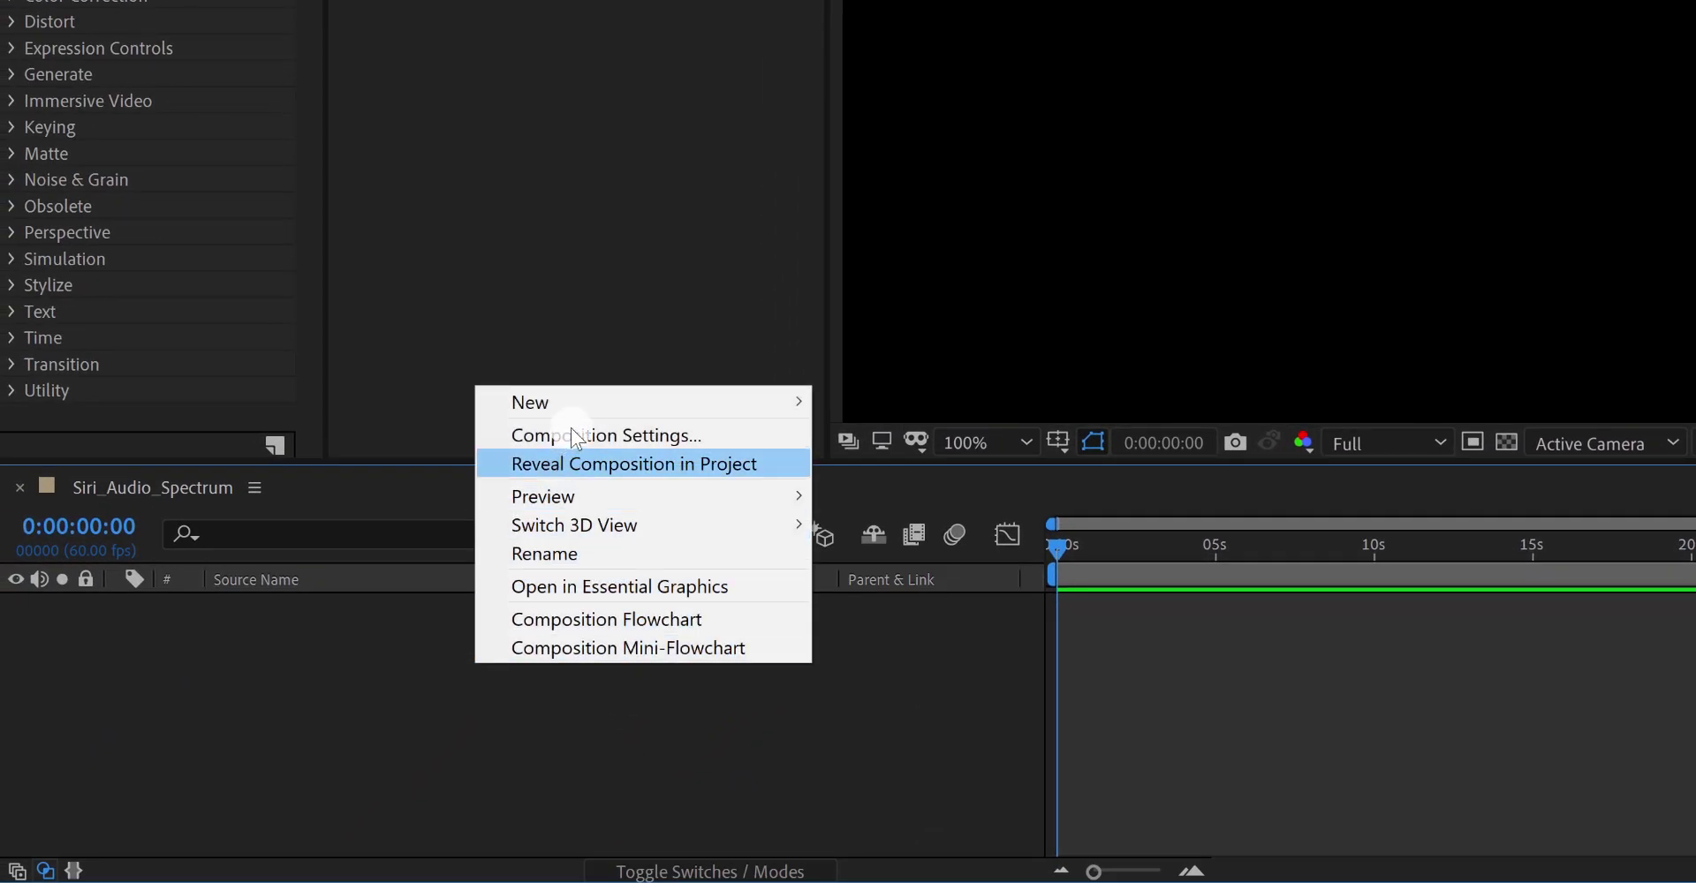
mouse_move(568, 402)
left_click(930, 473)
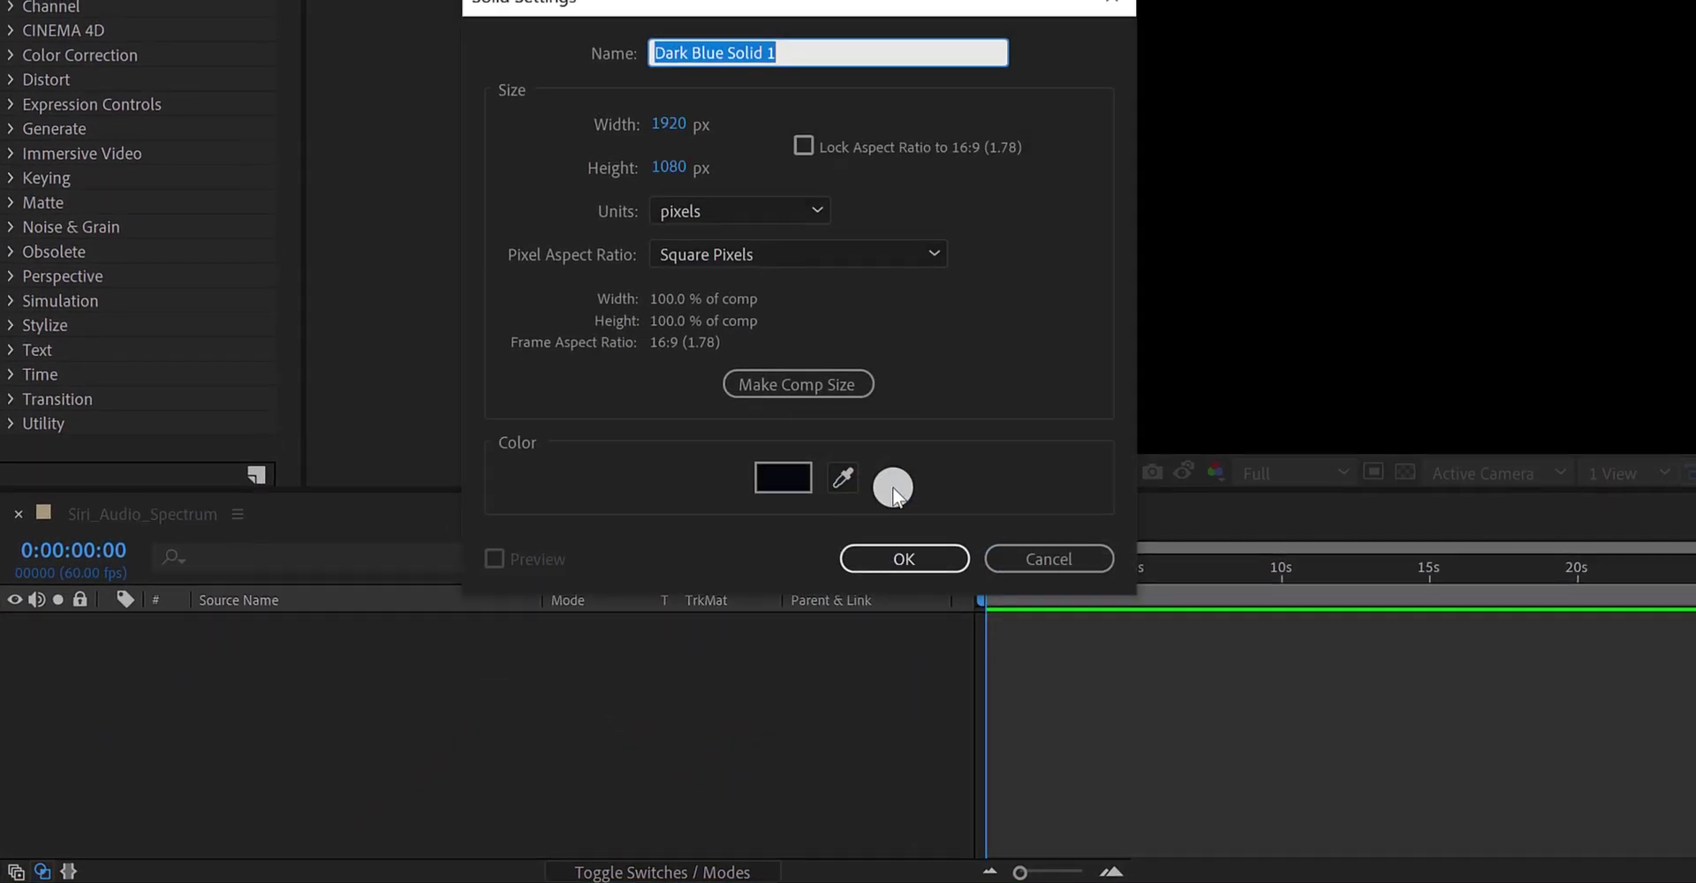
type("Background")
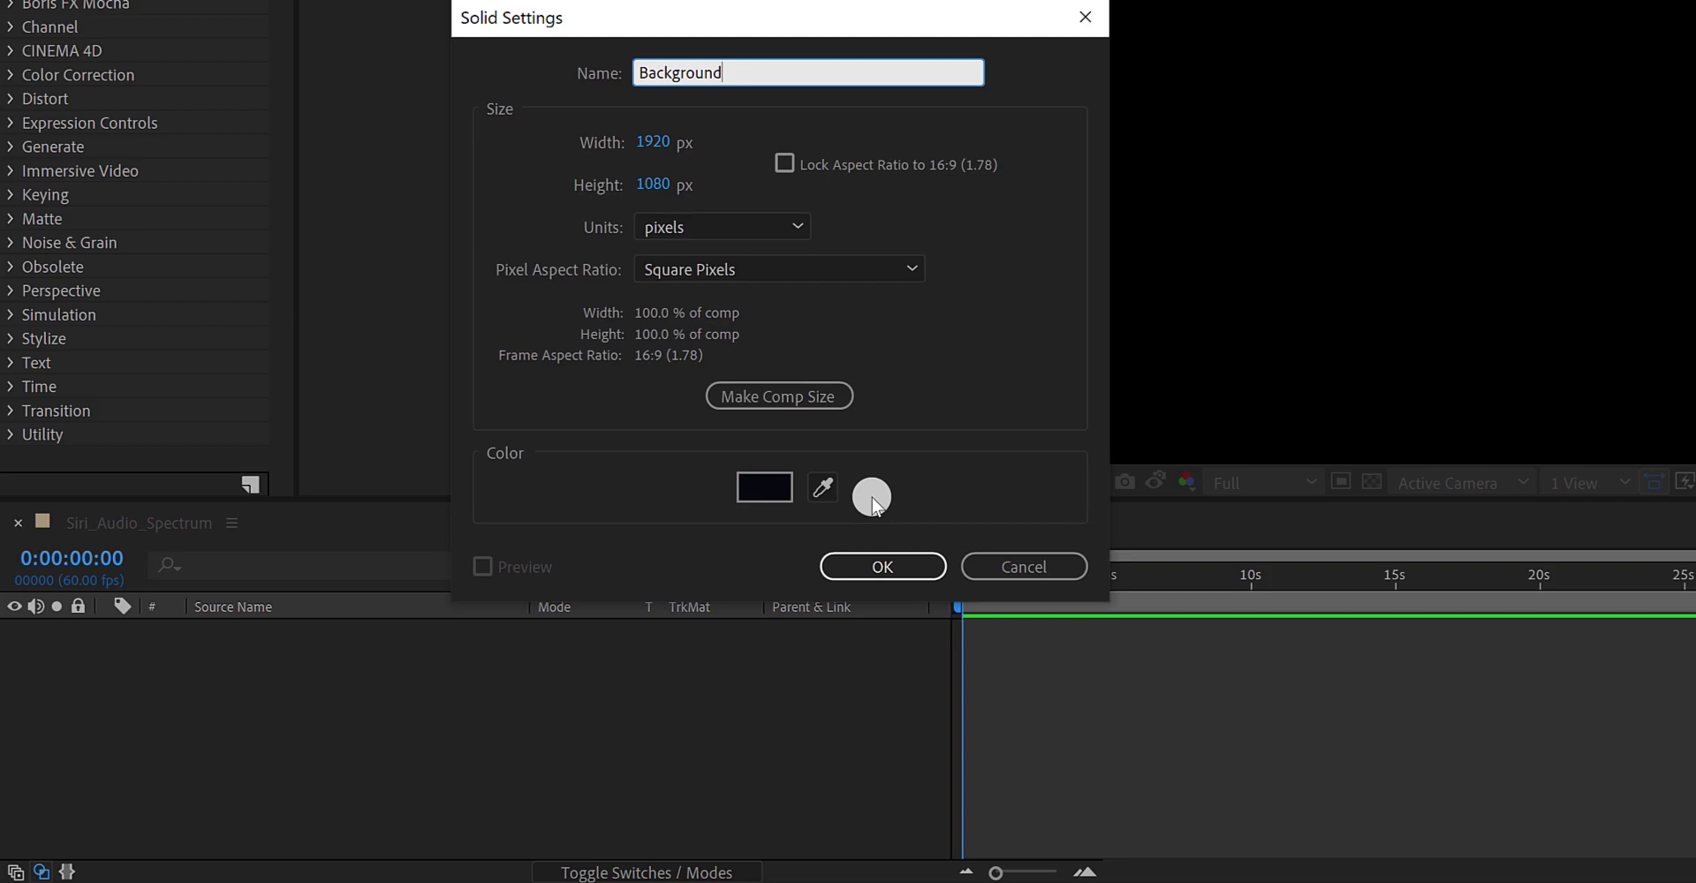
- Add the Background solid and apply 4-Color Gradient to it from an effects search for '4'
left_click(903, 558)
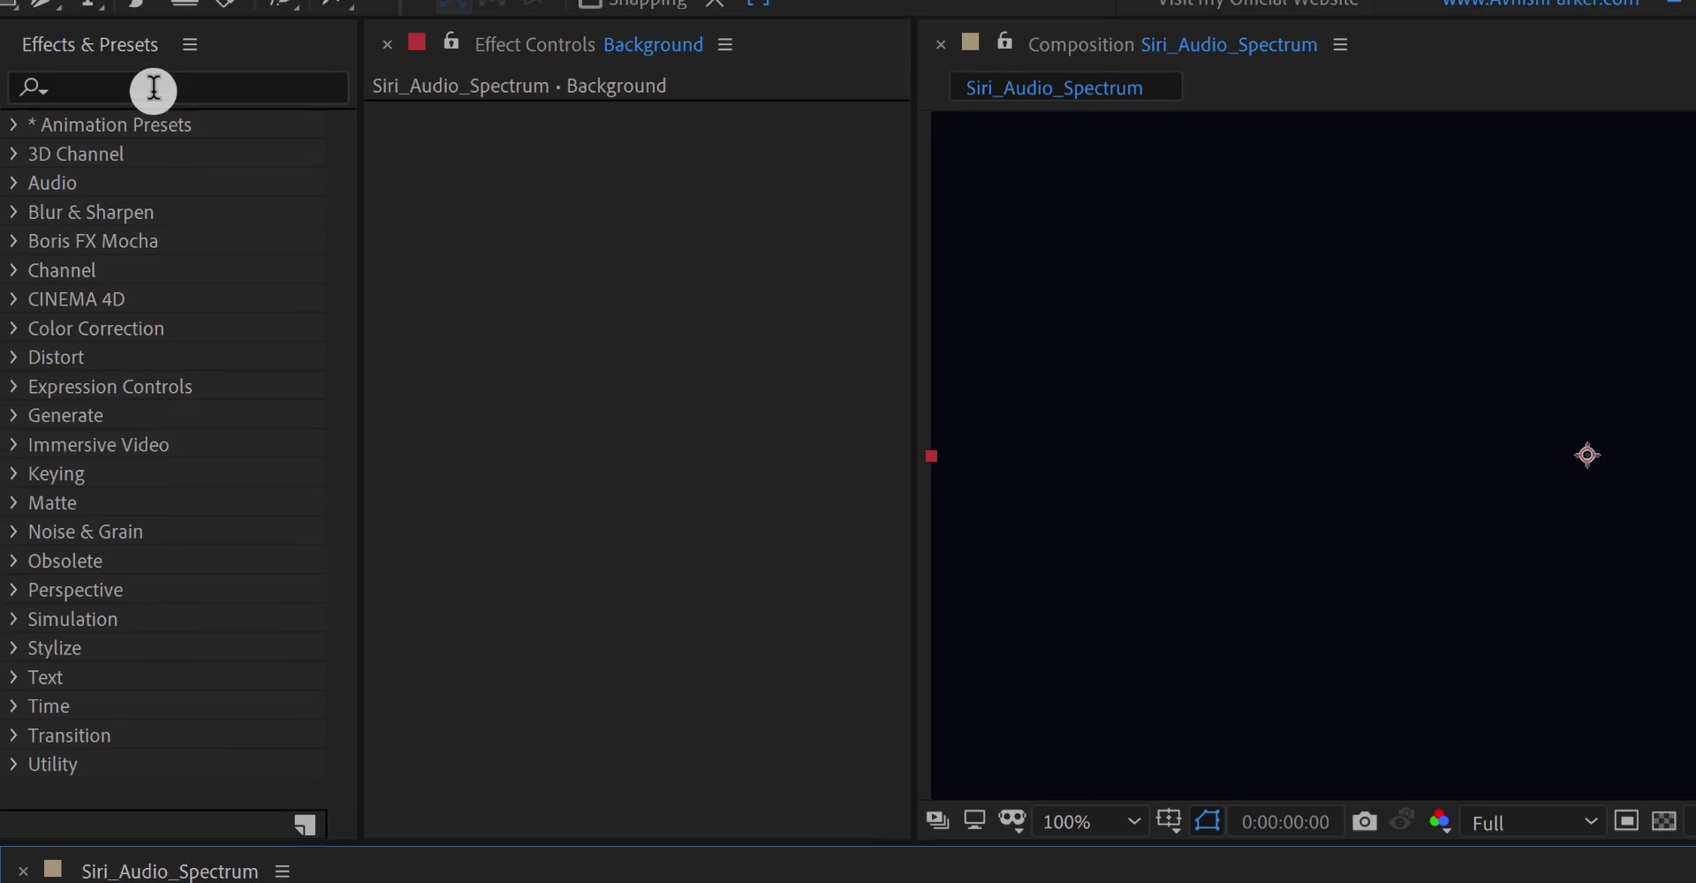
left_click(154, 90)
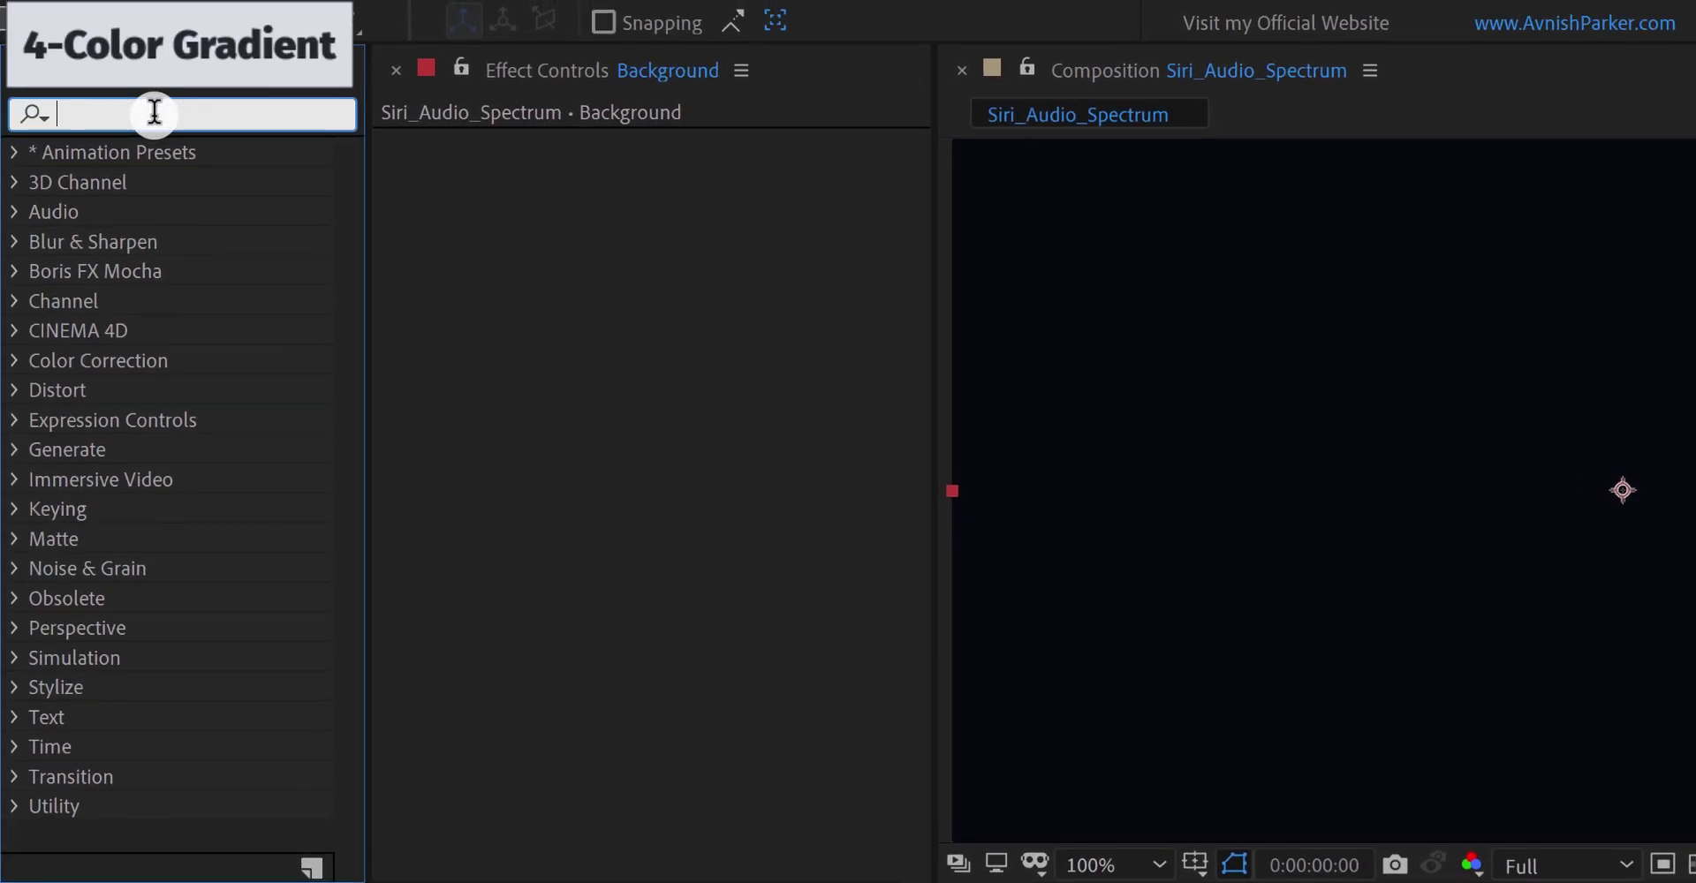
type("4")
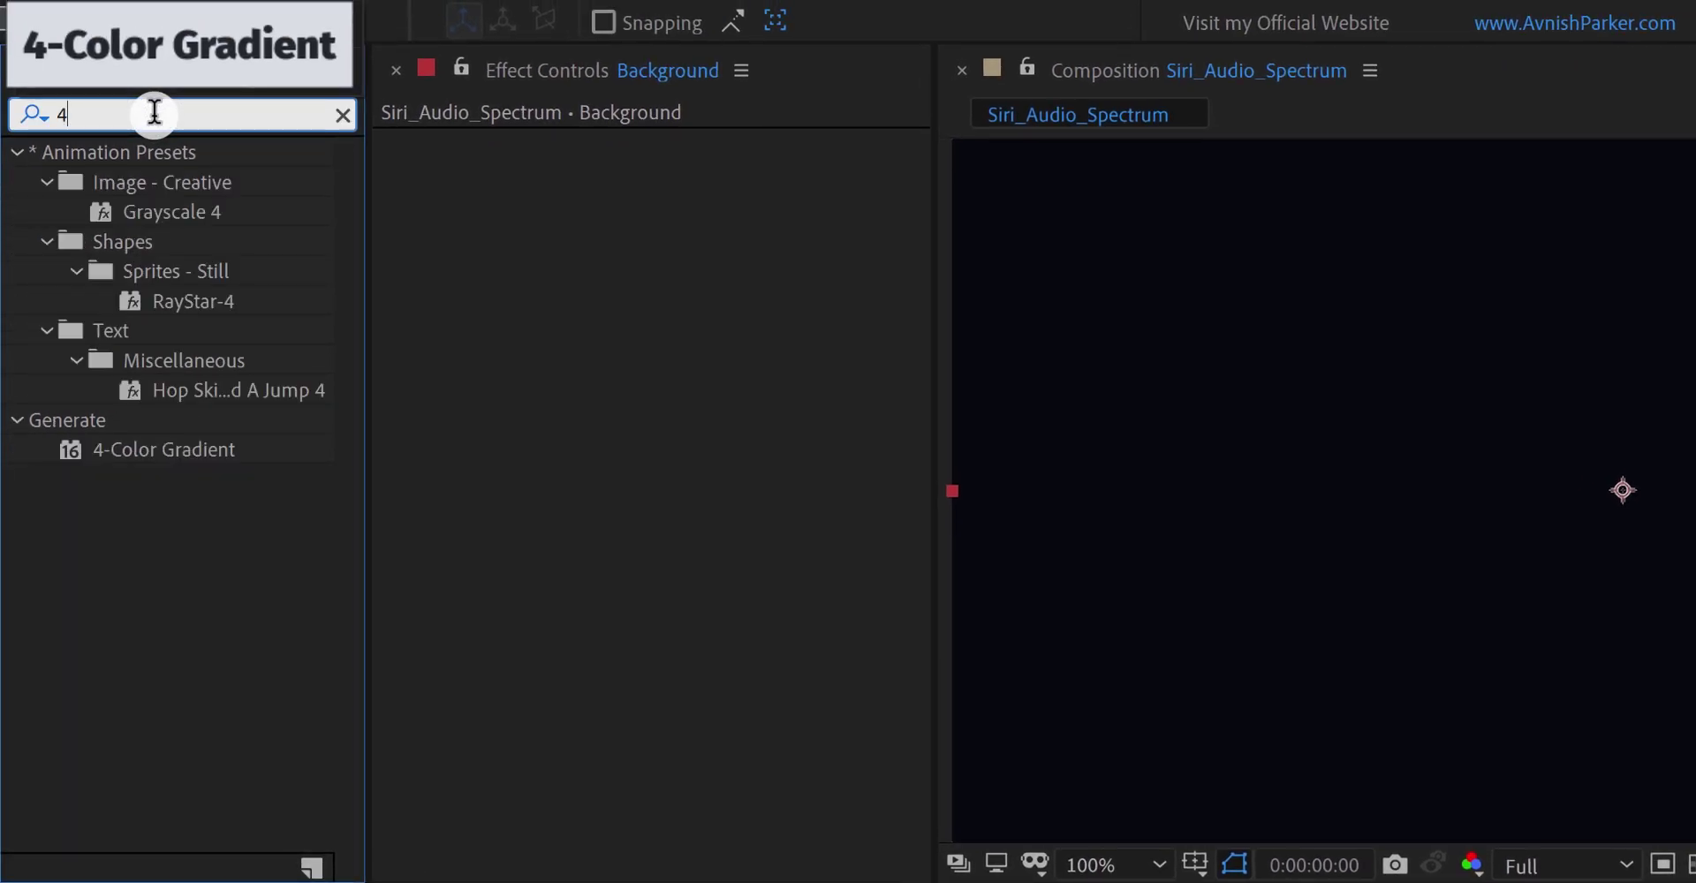
left_click_drag(190, 447, 524, 370)
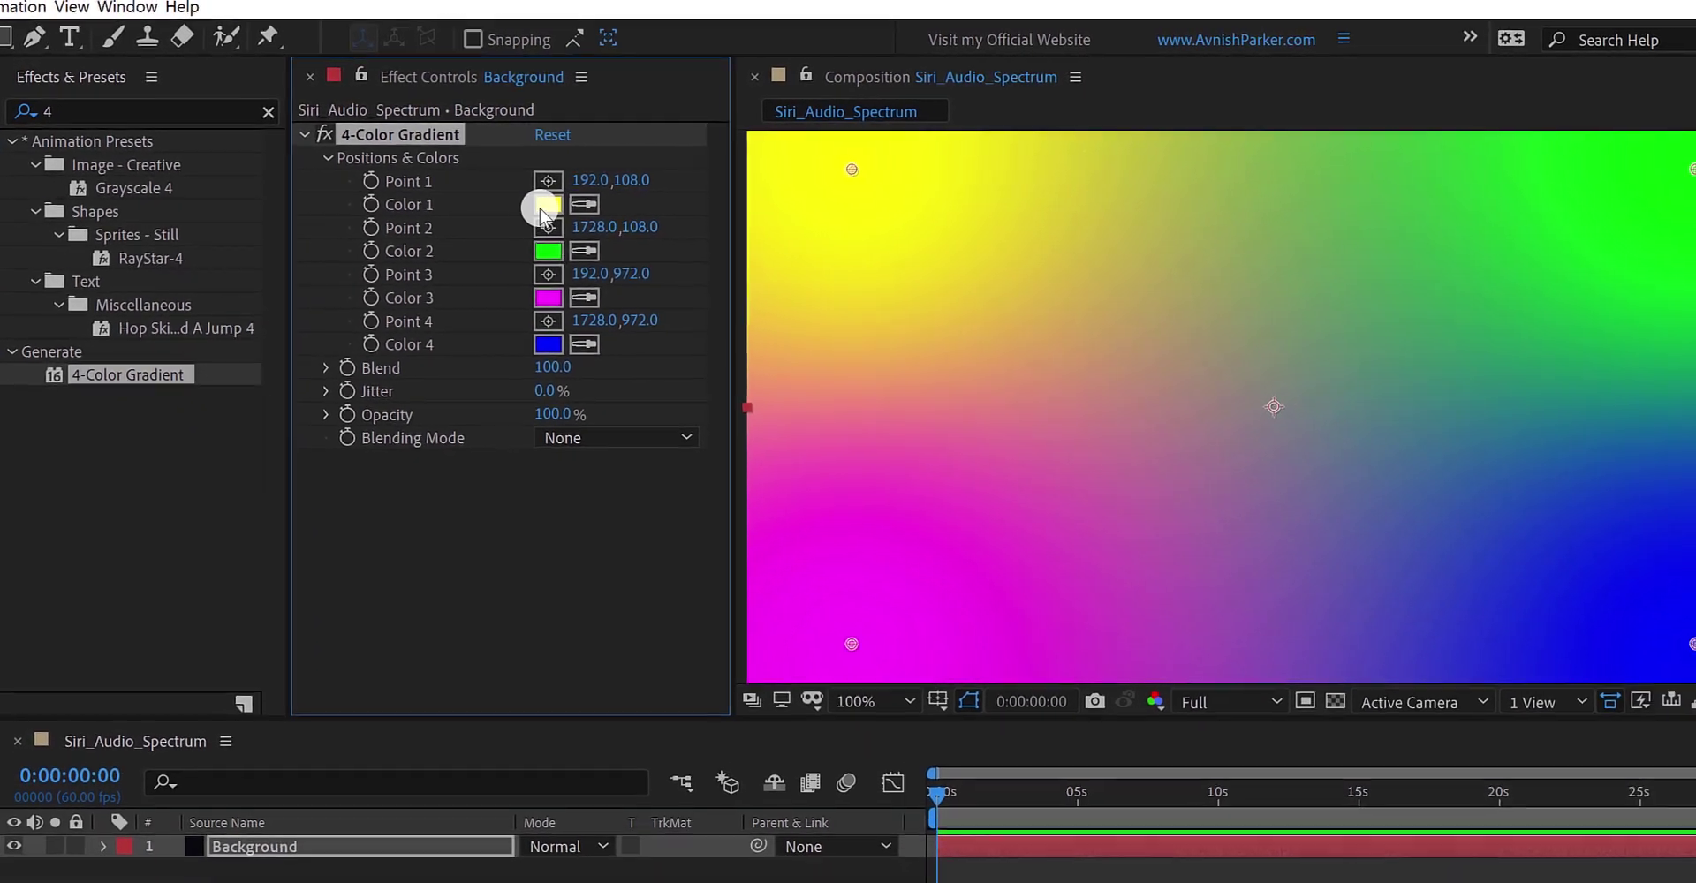
- Make the first gradient colour near-black and give the second and third colours initial magenta and green hues
left_click(543, 208)
left_click_drag(436, 521, 379, 356)
left_click(402, 551)
left_click(657, 211)
left_click(548, 251)
key("Return")
left_click(512, 284)
key("Return")
left_click(512, 328)
- Rework the gradient colours into dark red, dark teal and purple shades
left_click(587, 212)
left_click(513, 241)
key("Return")
left_click(516, 285)
left_click(379, 473)
key("Return")
left_click(511, 328)
left_click_drag(422, 333, 422, 284)
key("Return")
left_click(504, 219)
left_click_drag(408, 371, 391, 397)
key("Return")
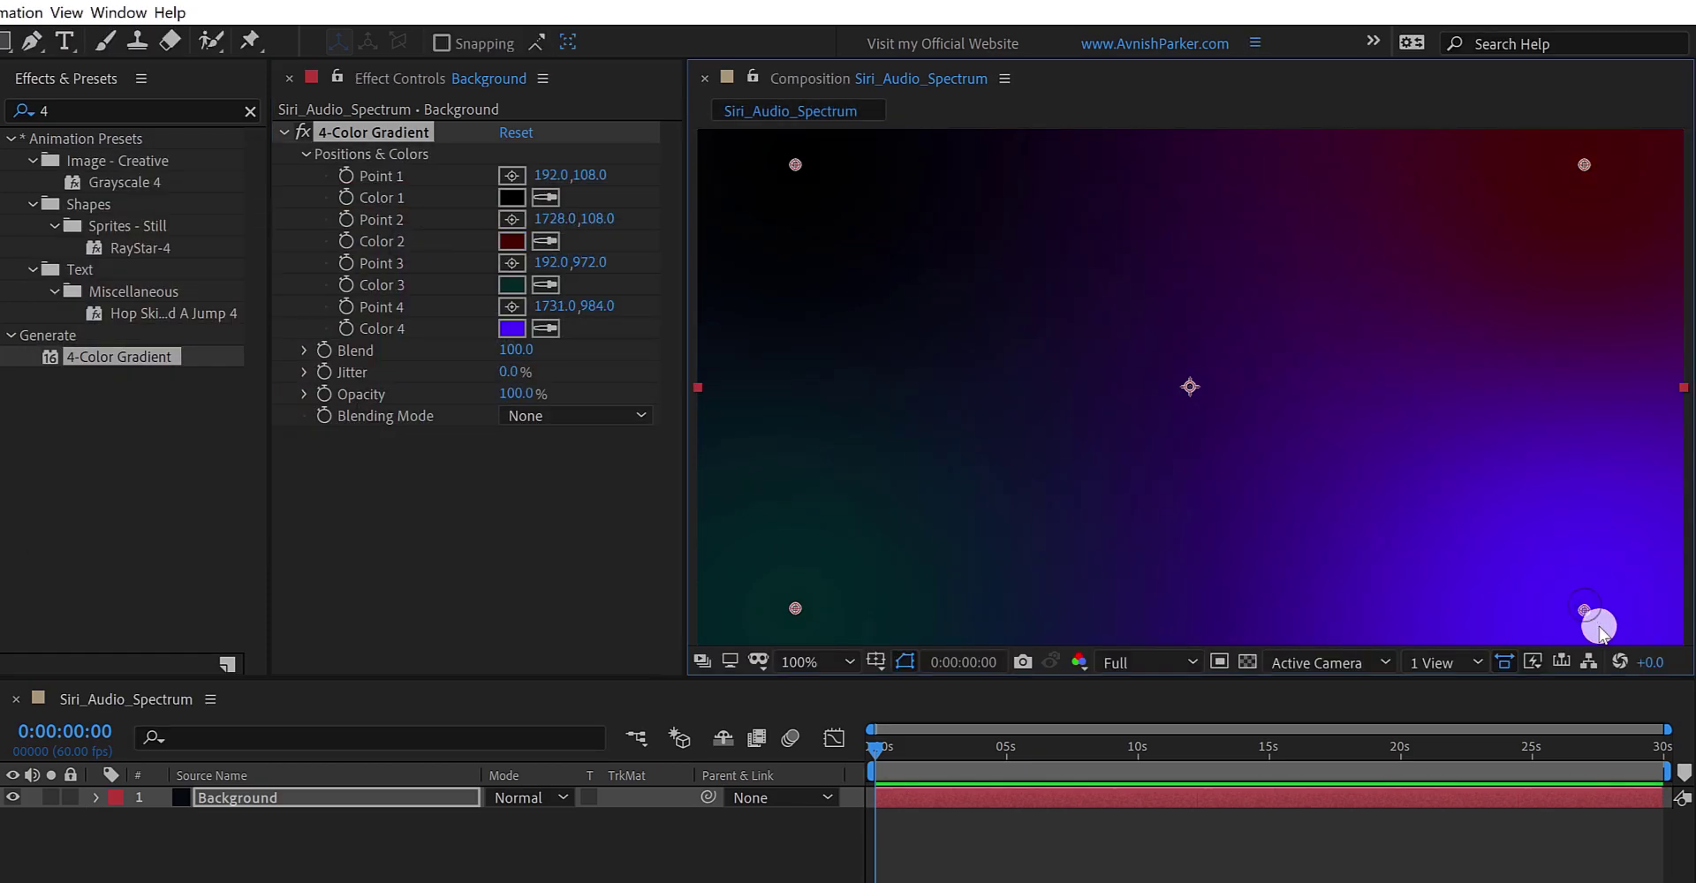
- Move point 4 to the bottom-right and point 2 to the top-right, and deepen colour 2 to dark red
left_click(1652, 705)
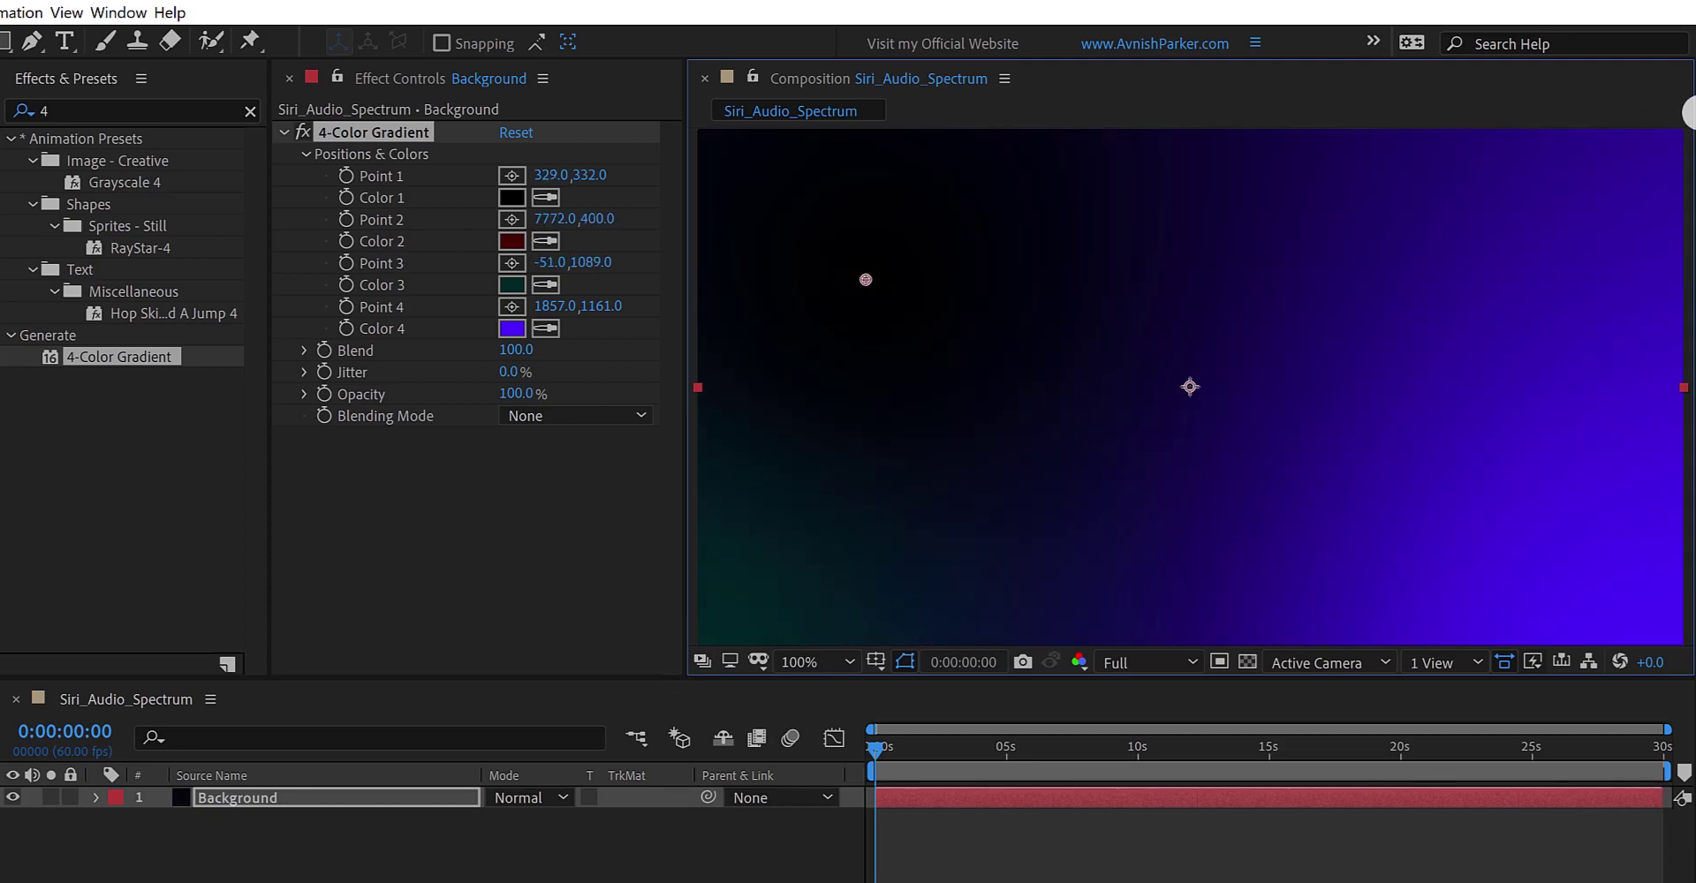
left_click(1661, 170)
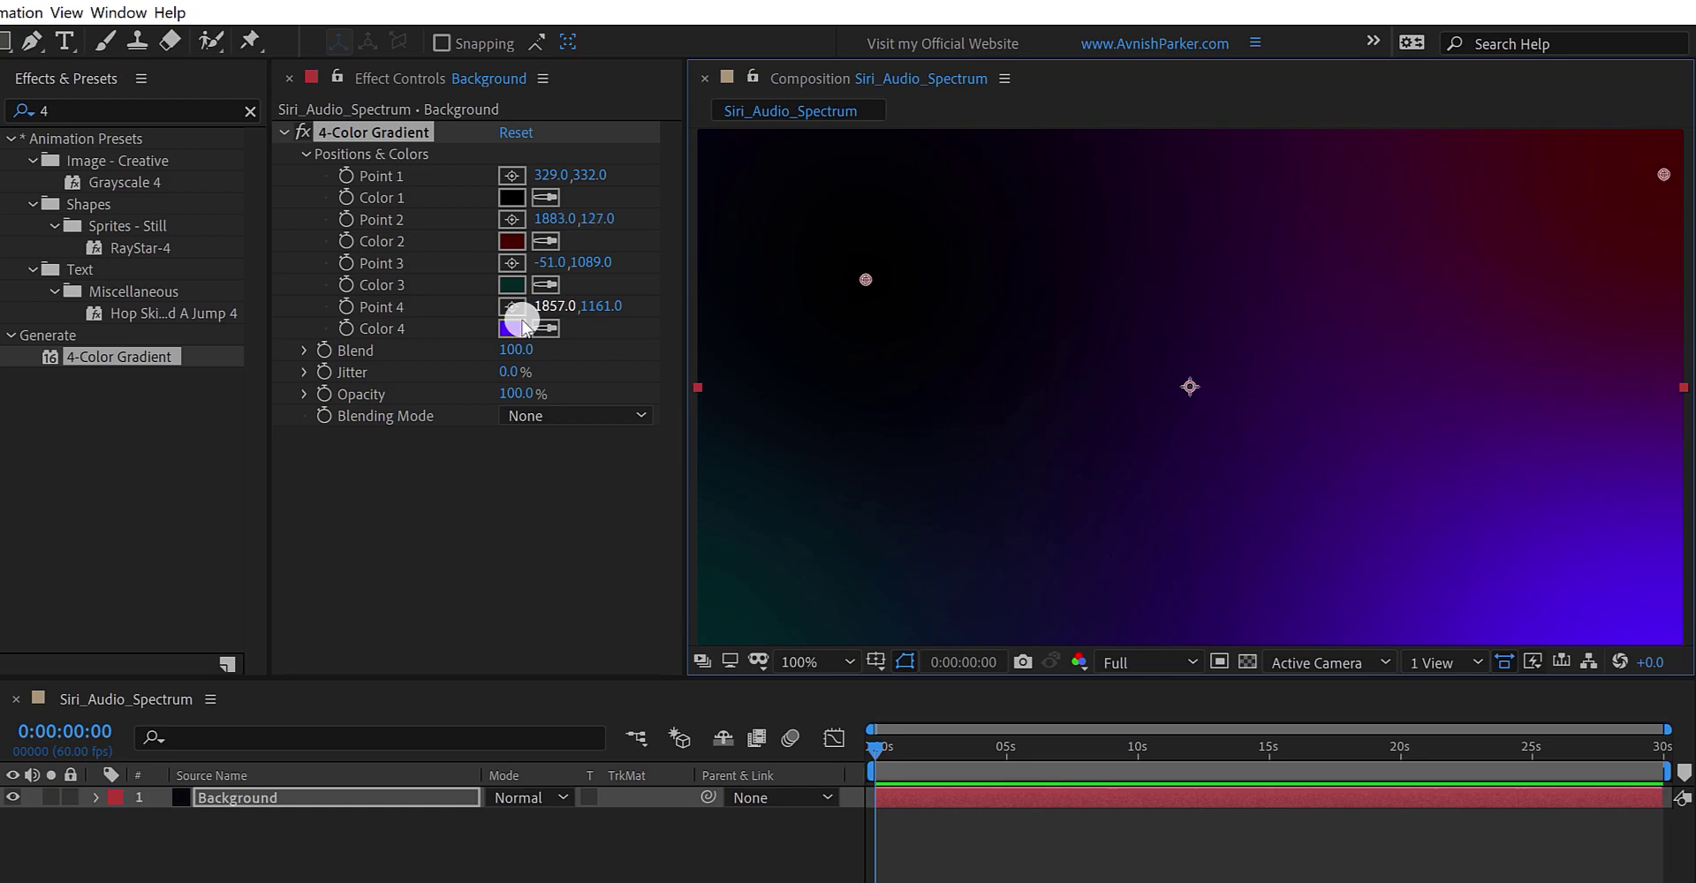
left_click(510, 328)
key("Escape")
left_click(511, 240)
left_click_drag(416, 341, 439, 212)
left_click(625, 204)
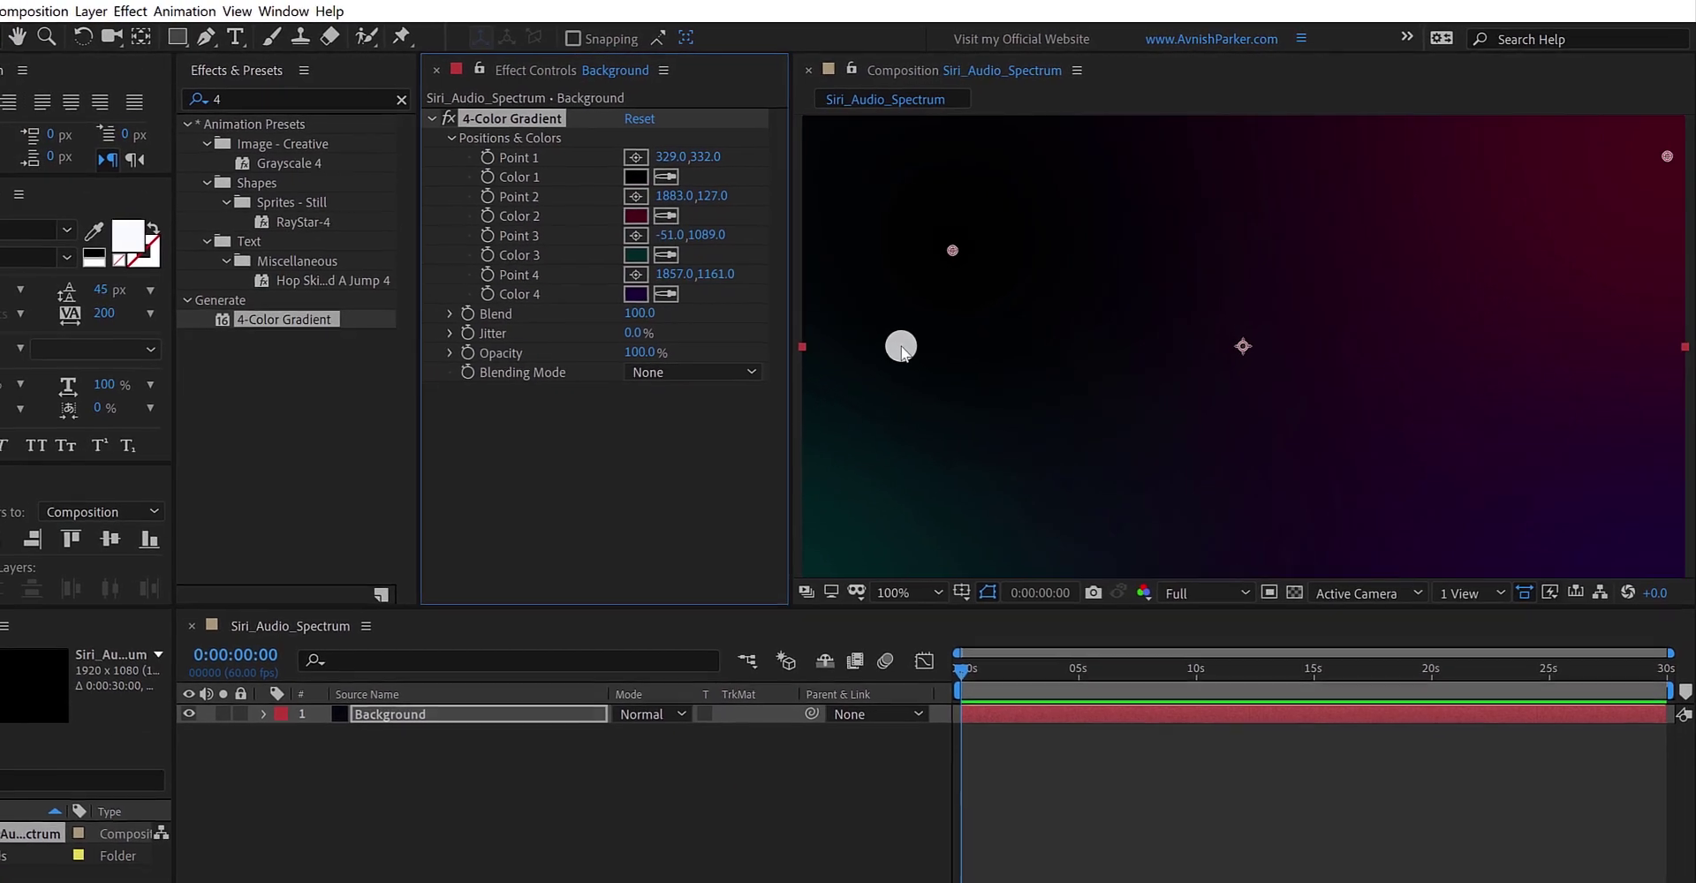
- Drop Ascence - About You [NCS Release].mp3 into the timeline as a new audio layer
left_click(602, 770)
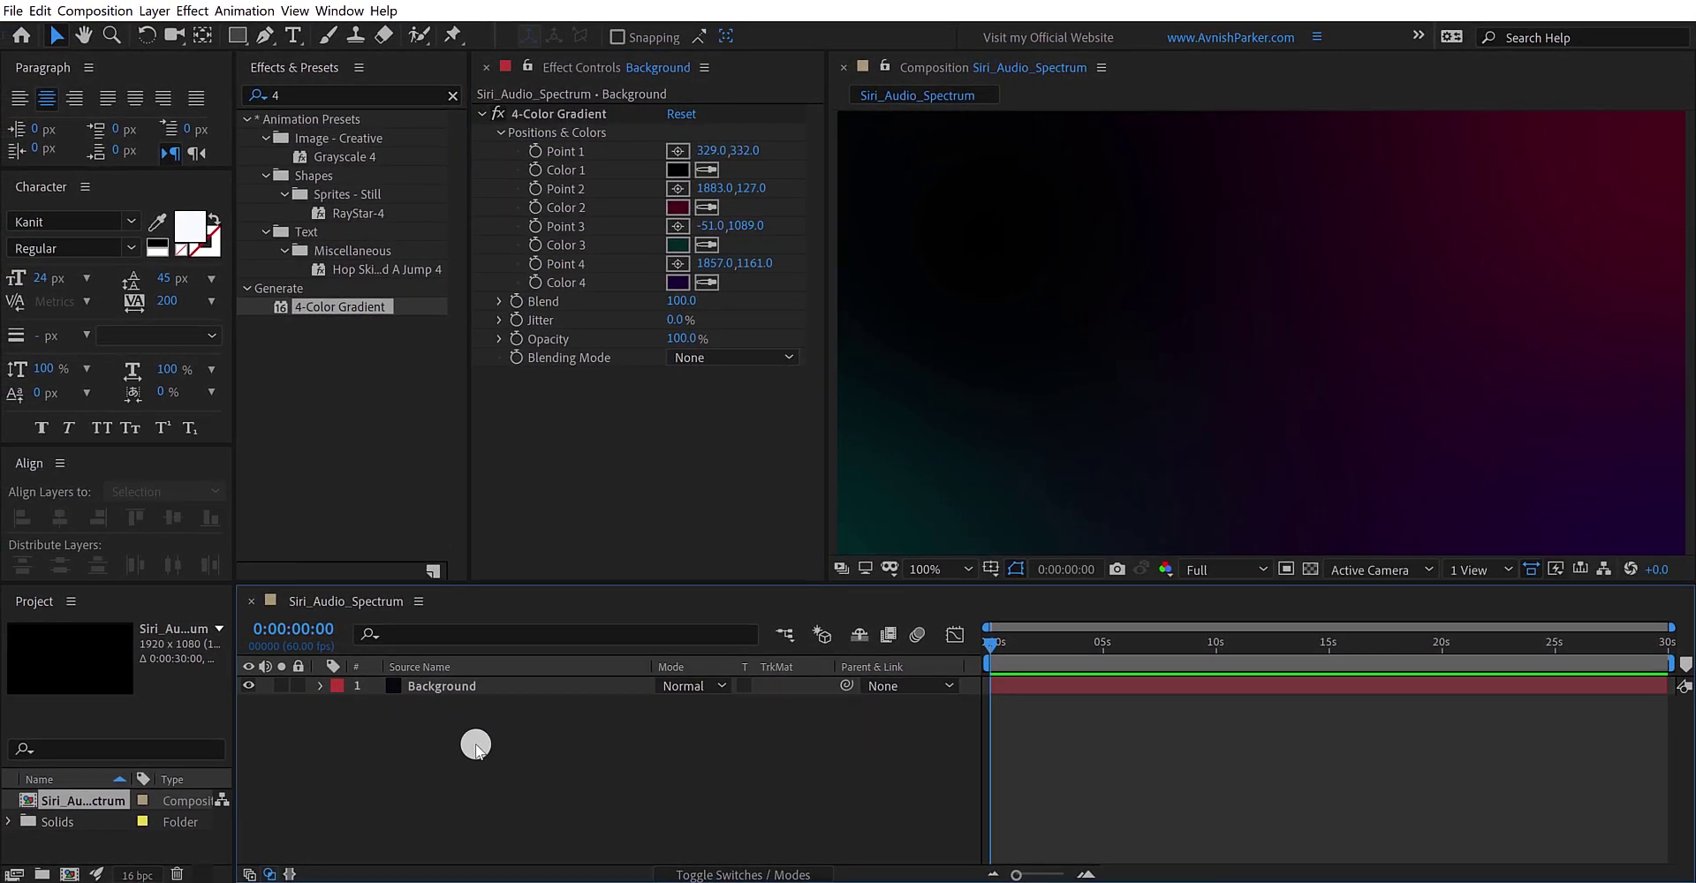
left_click_drag(0, 212, 338, 729)
left_click_drag(386, 786, 380, 783)
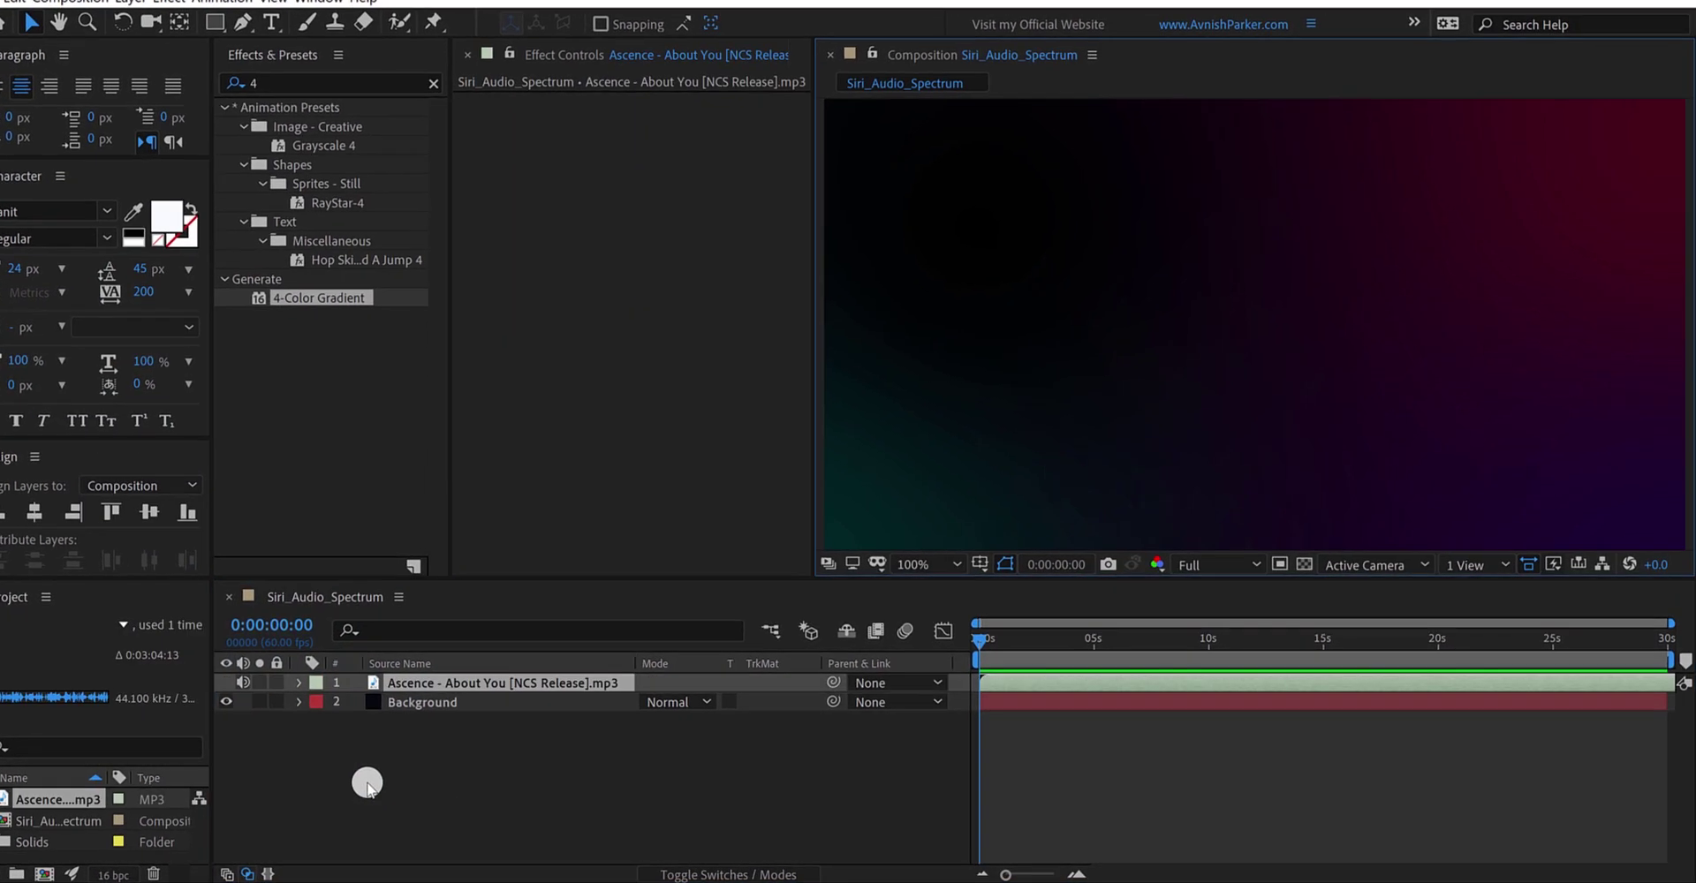
- Slide the audio layer left so a louder section starts at time zero, preview it, then collapse it
key("l")
key("l")
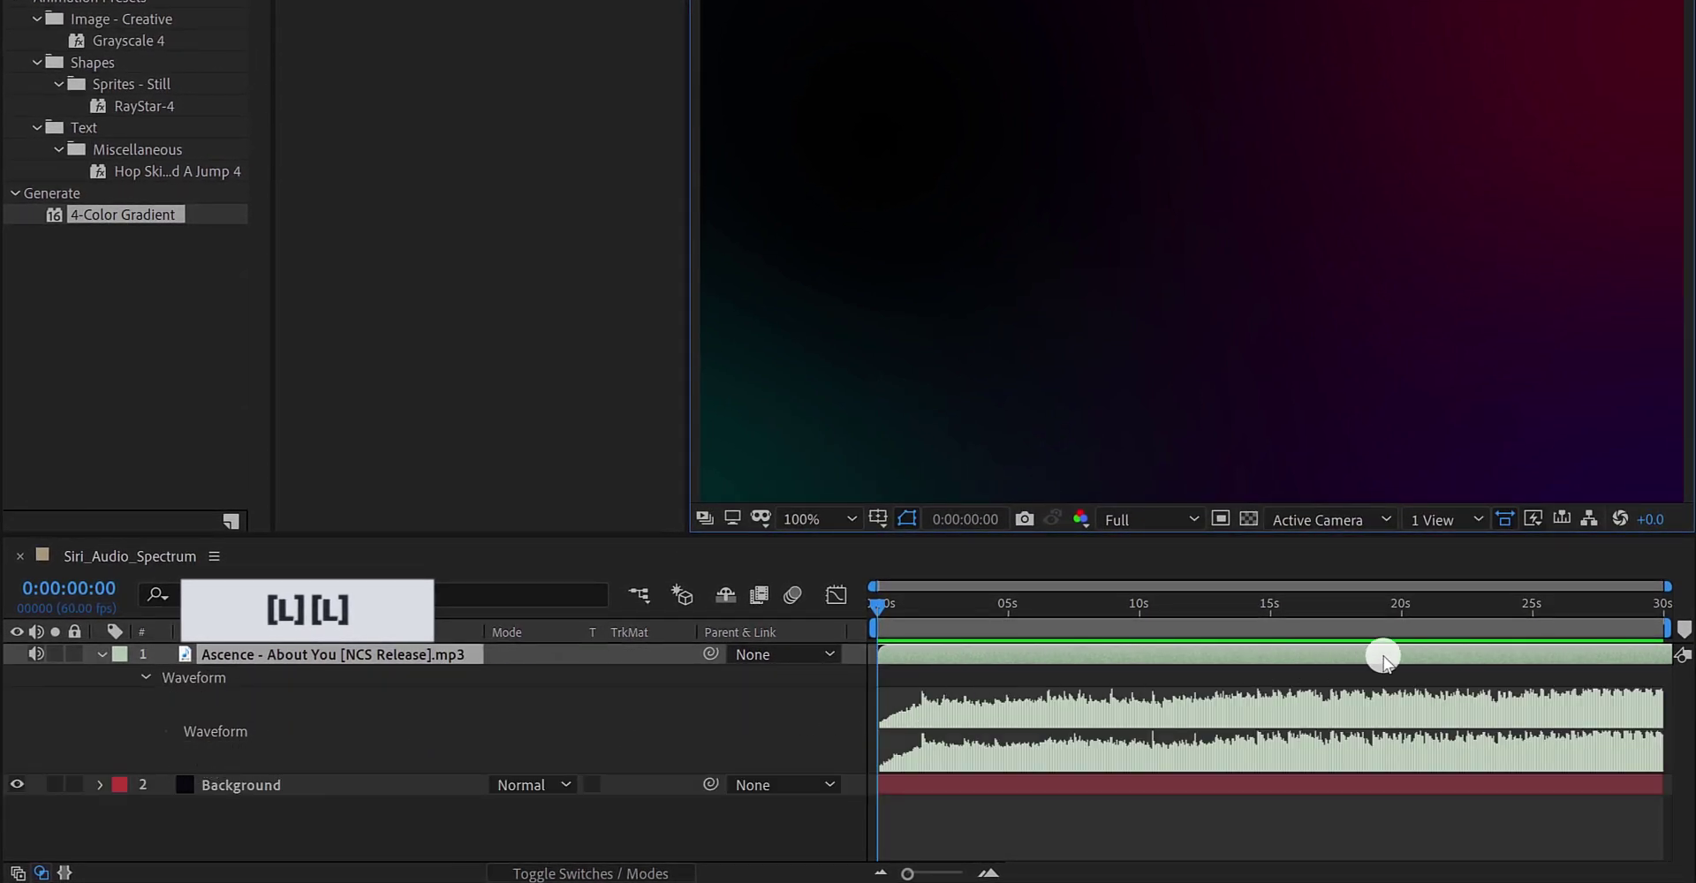
left_click_drag(1573, 649, 1054, 671)
left_click_drag(1170, 664, 1023, 670)
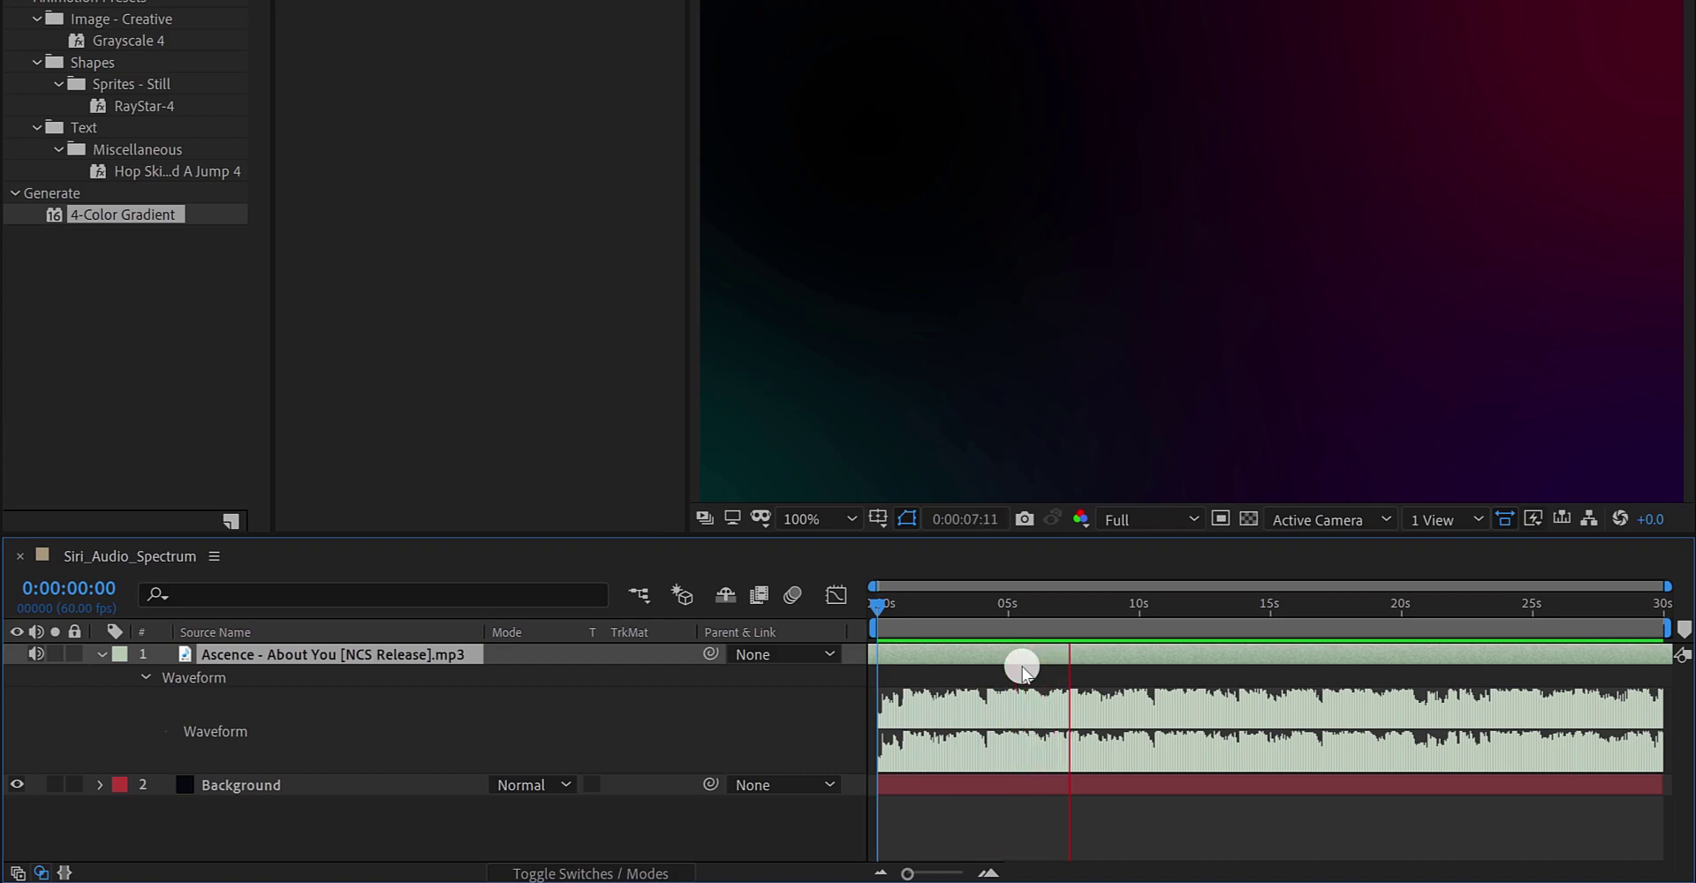
key("space")
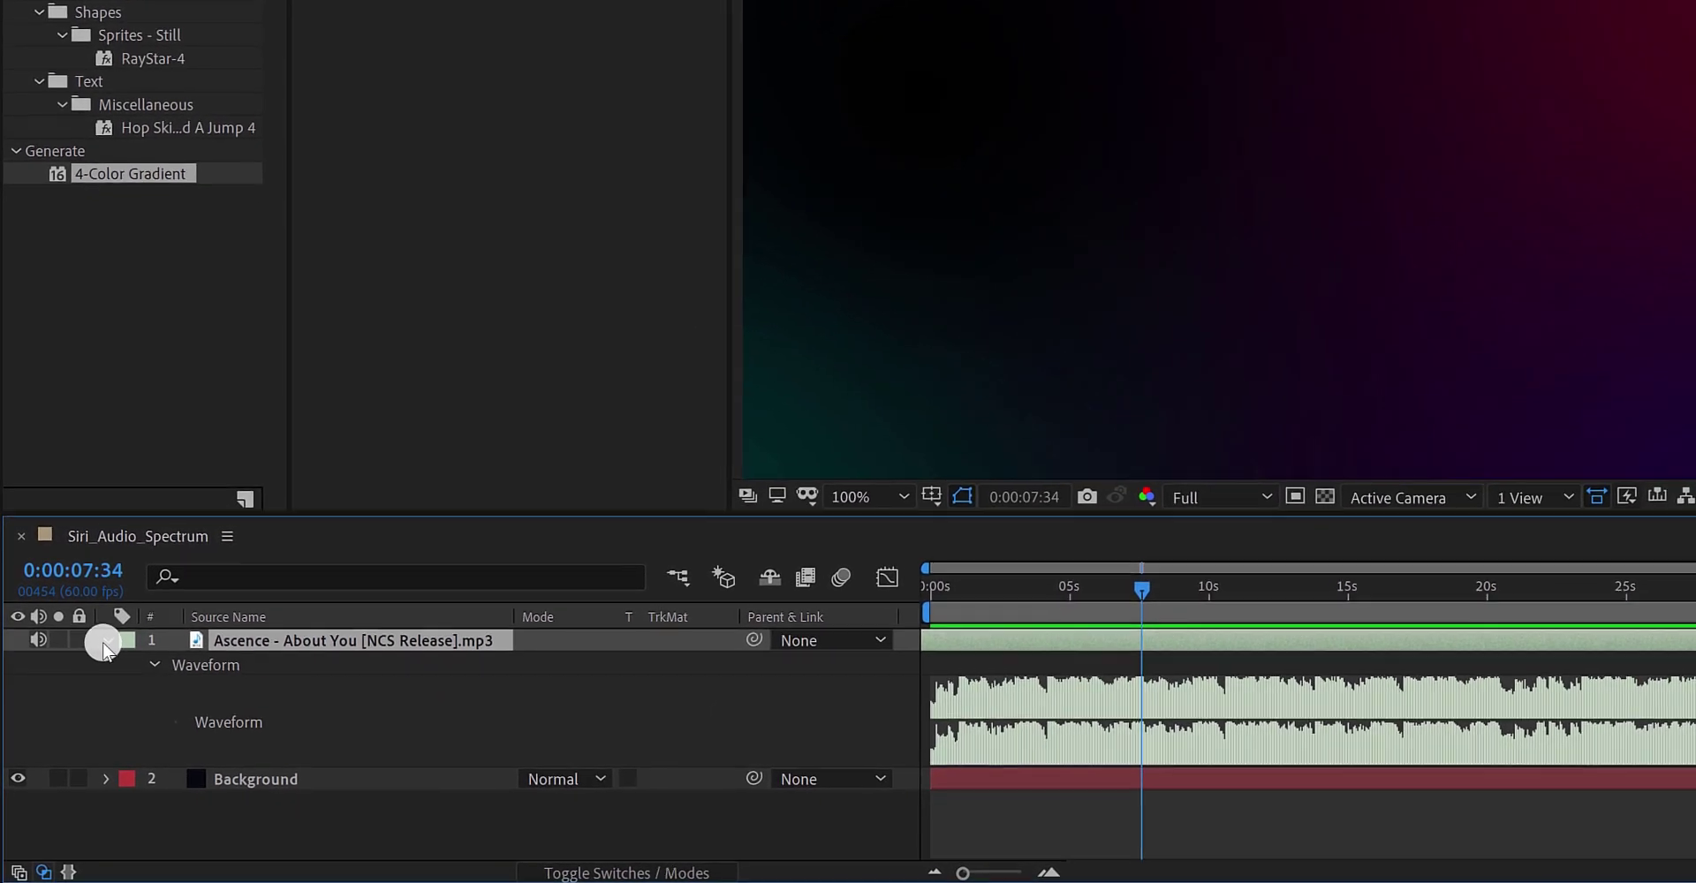
left_click(103, 649)
- Add a new solid layer named Siri_01
right_click(293, 725)
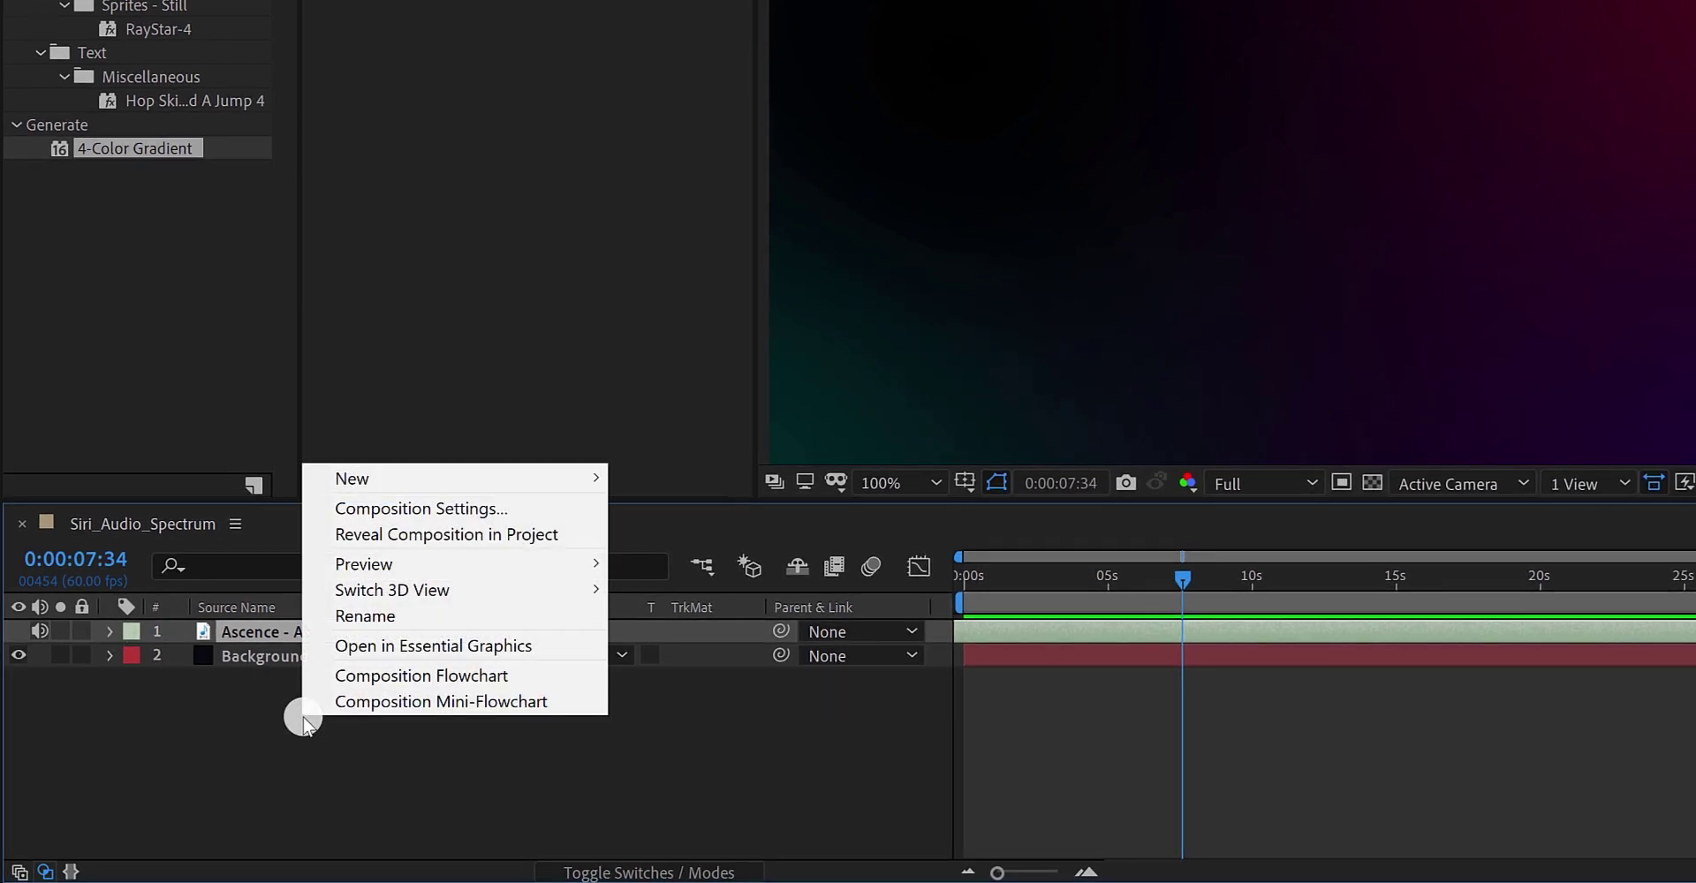
mouse_move(465, 478)
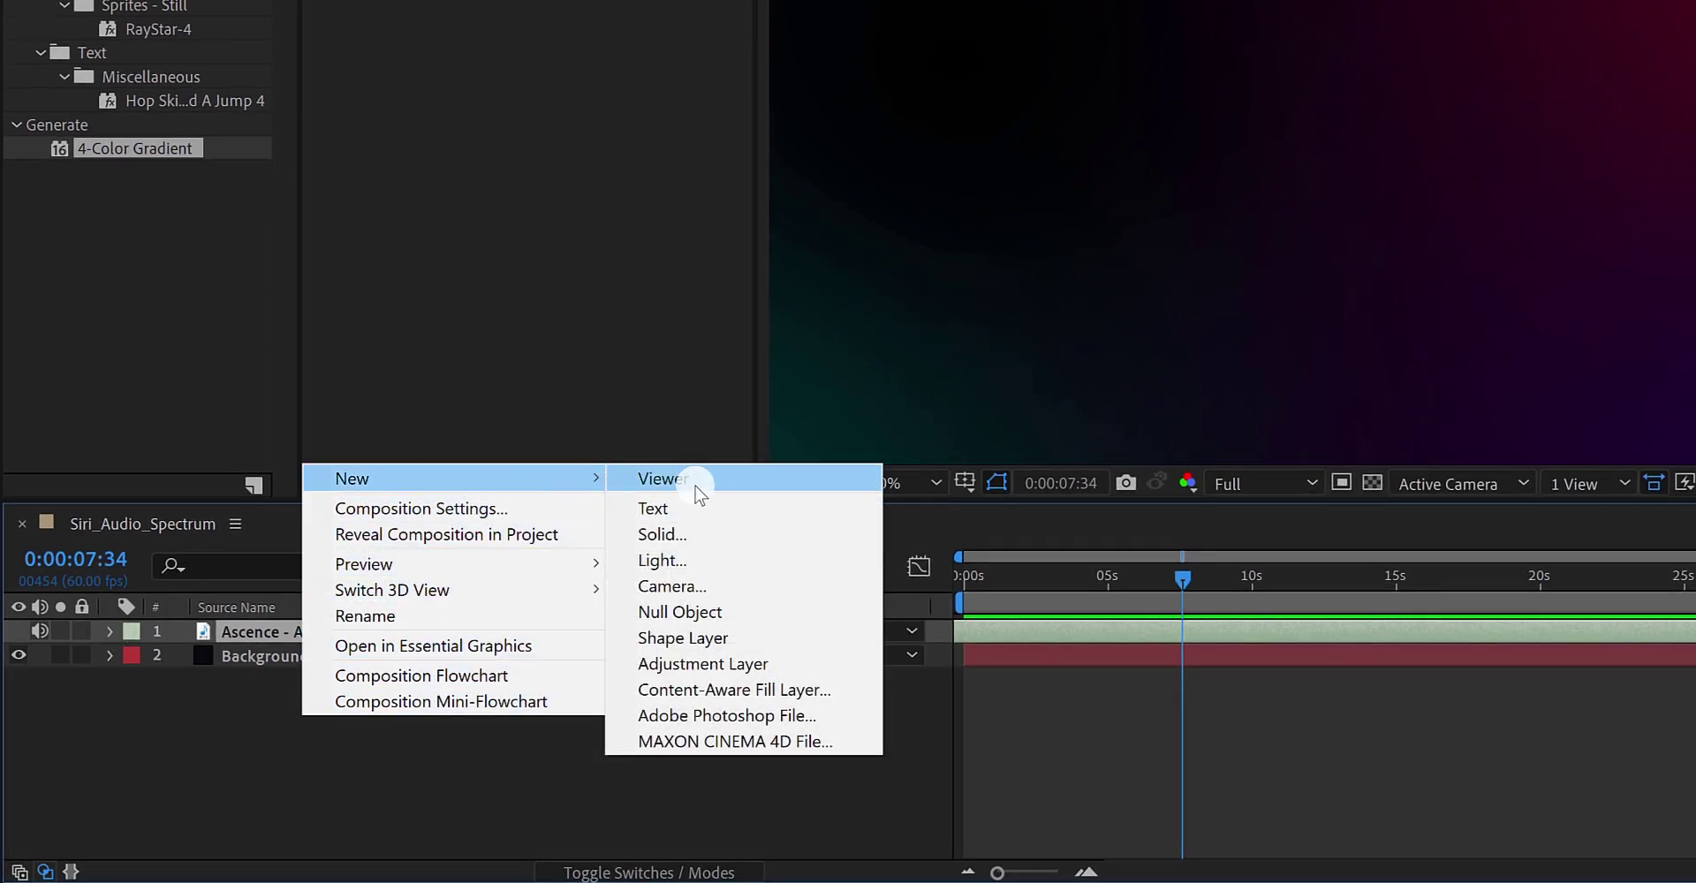
left_click(754, 534)
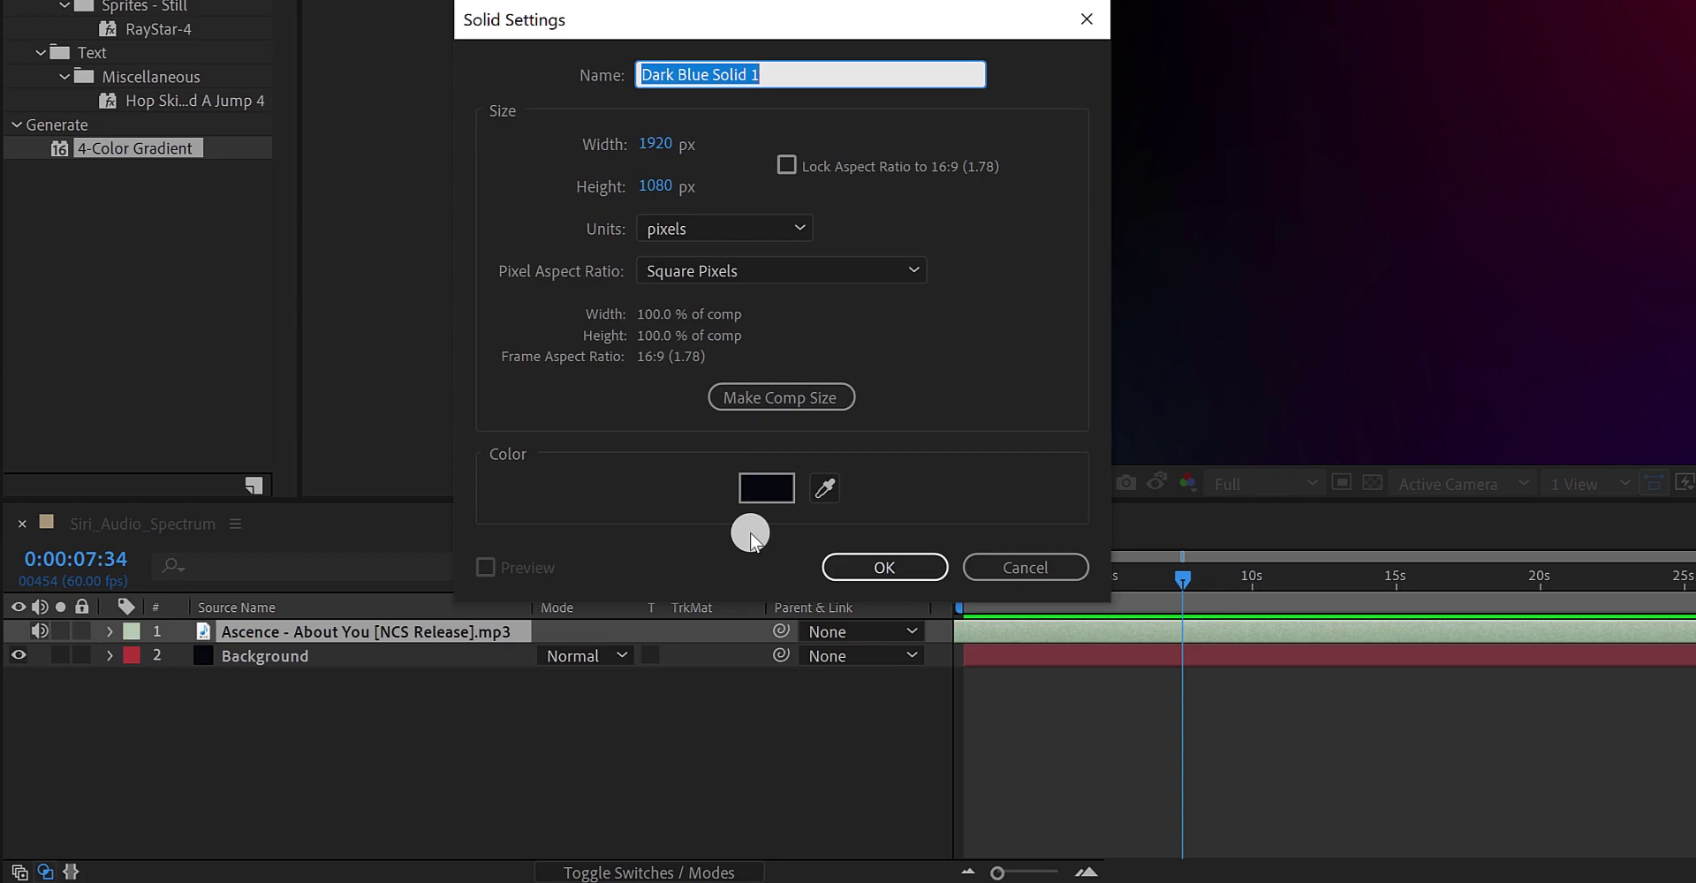
type("Siri_01")
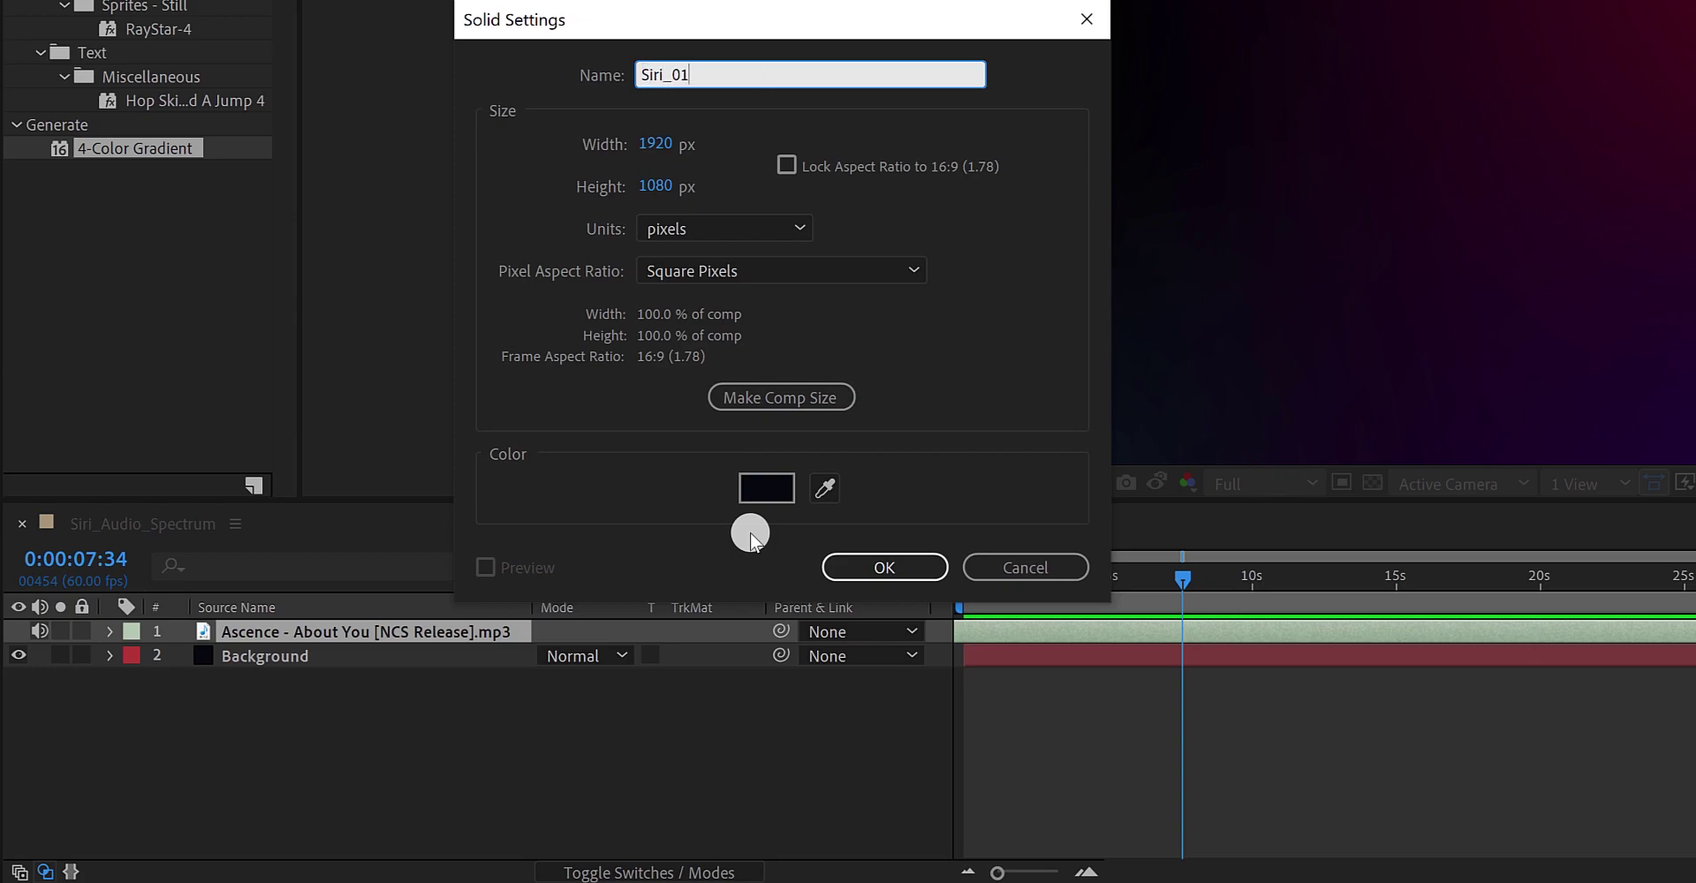
left_click(881, 567)
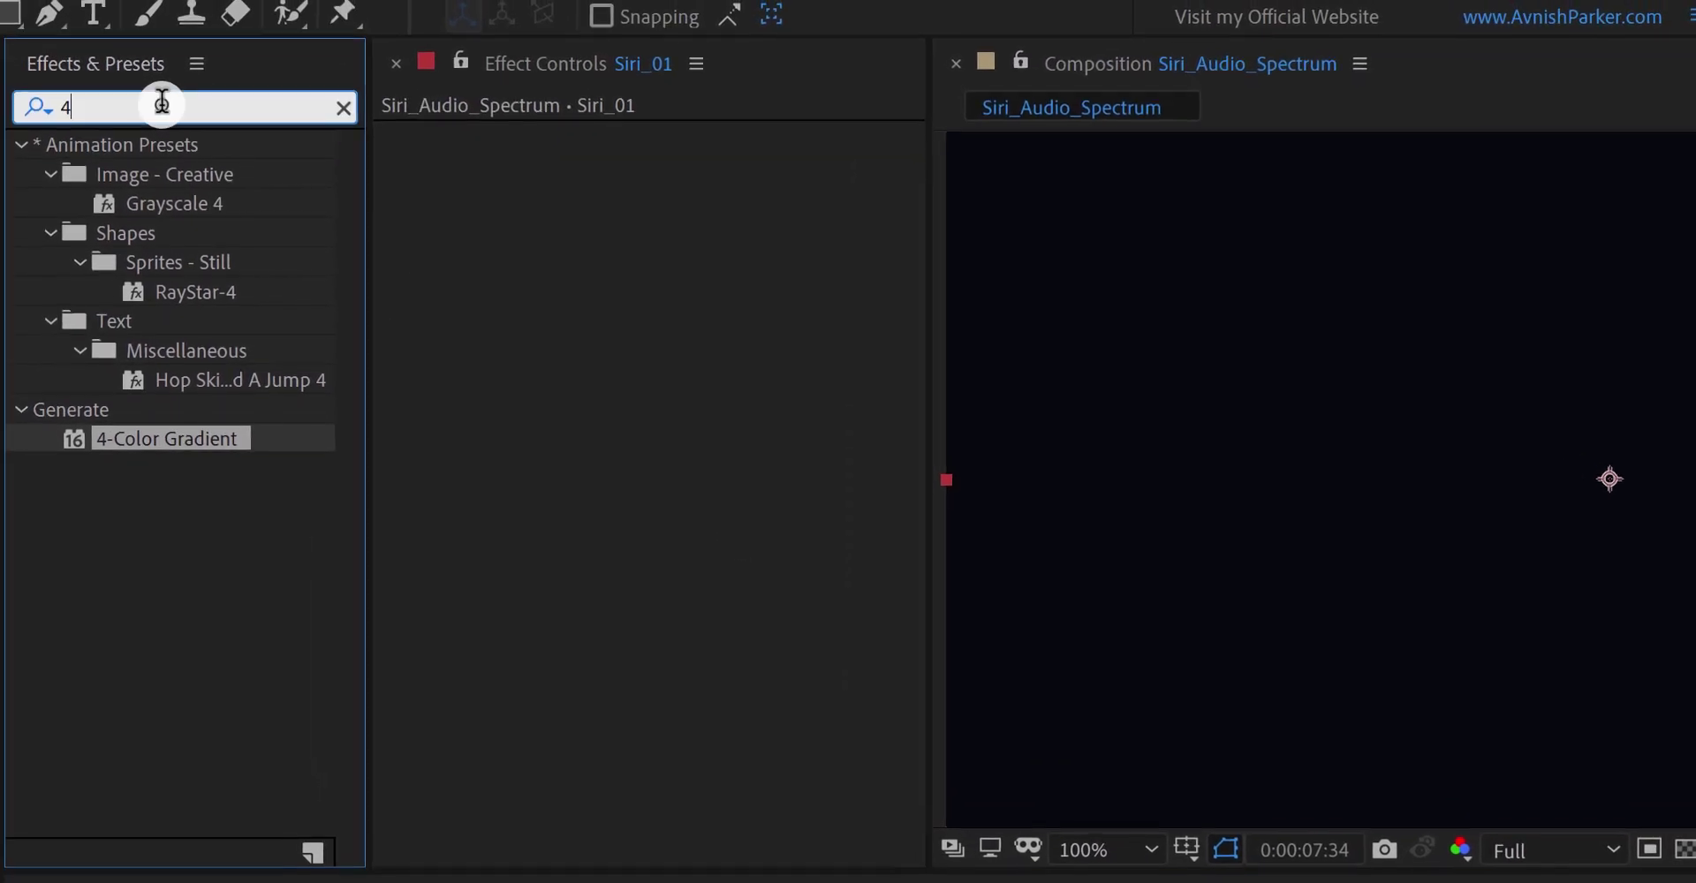
- Apply Audio Spectrum to Siri_01 with the Ascence - About You track as its audio layer
key("BackSpace")
type("audio")
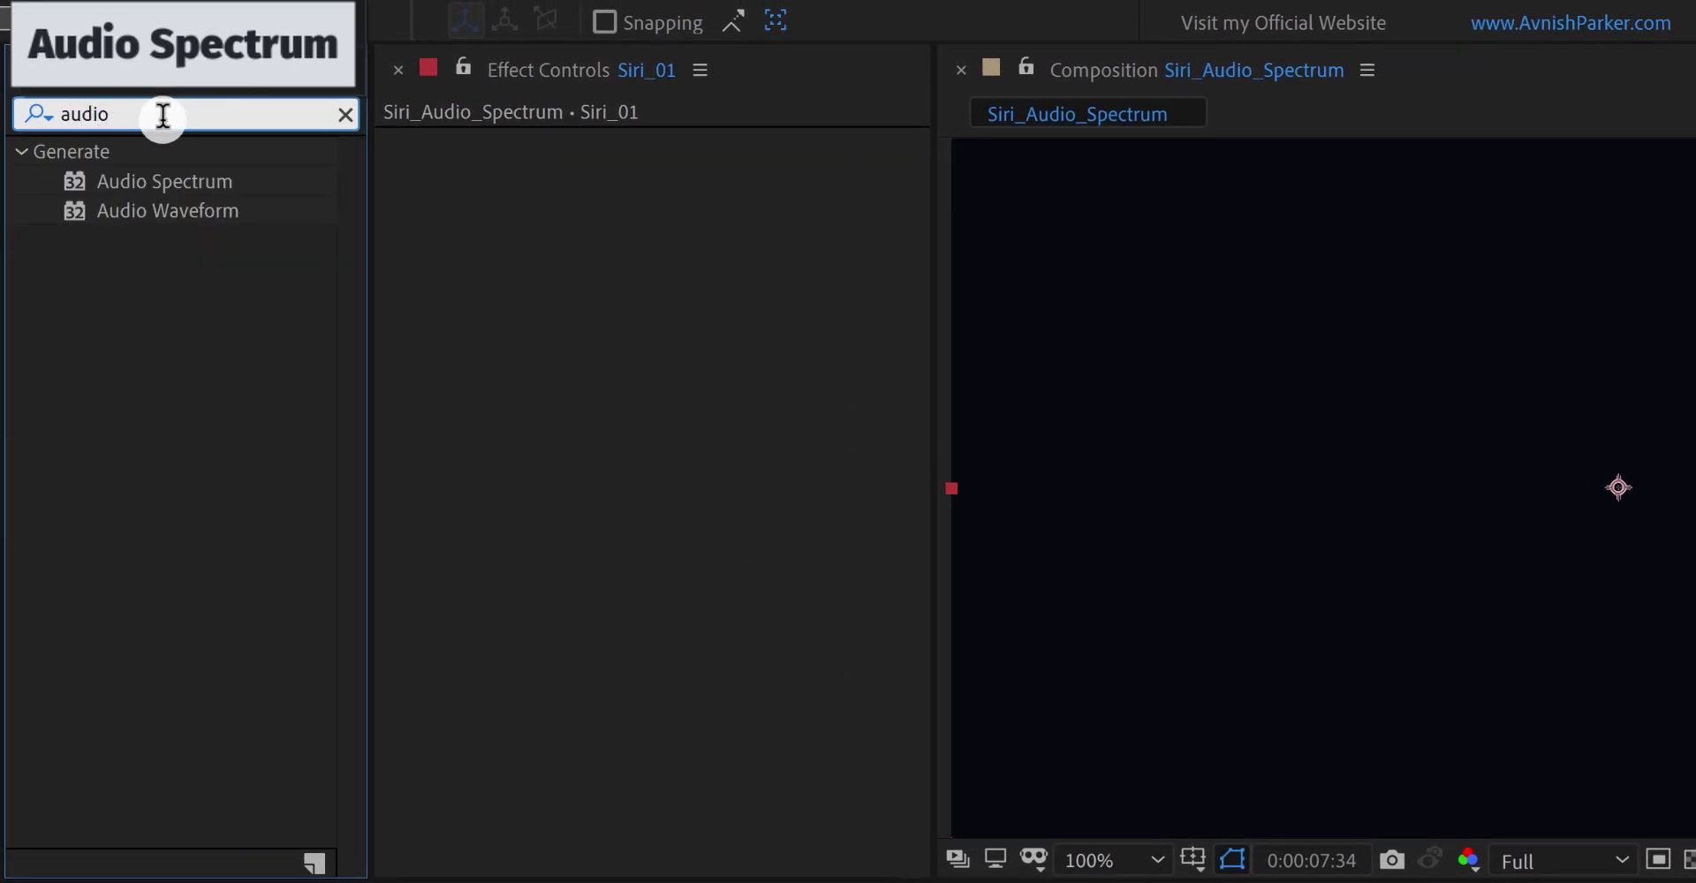
left_click_drag(168, 181, 618, 290)
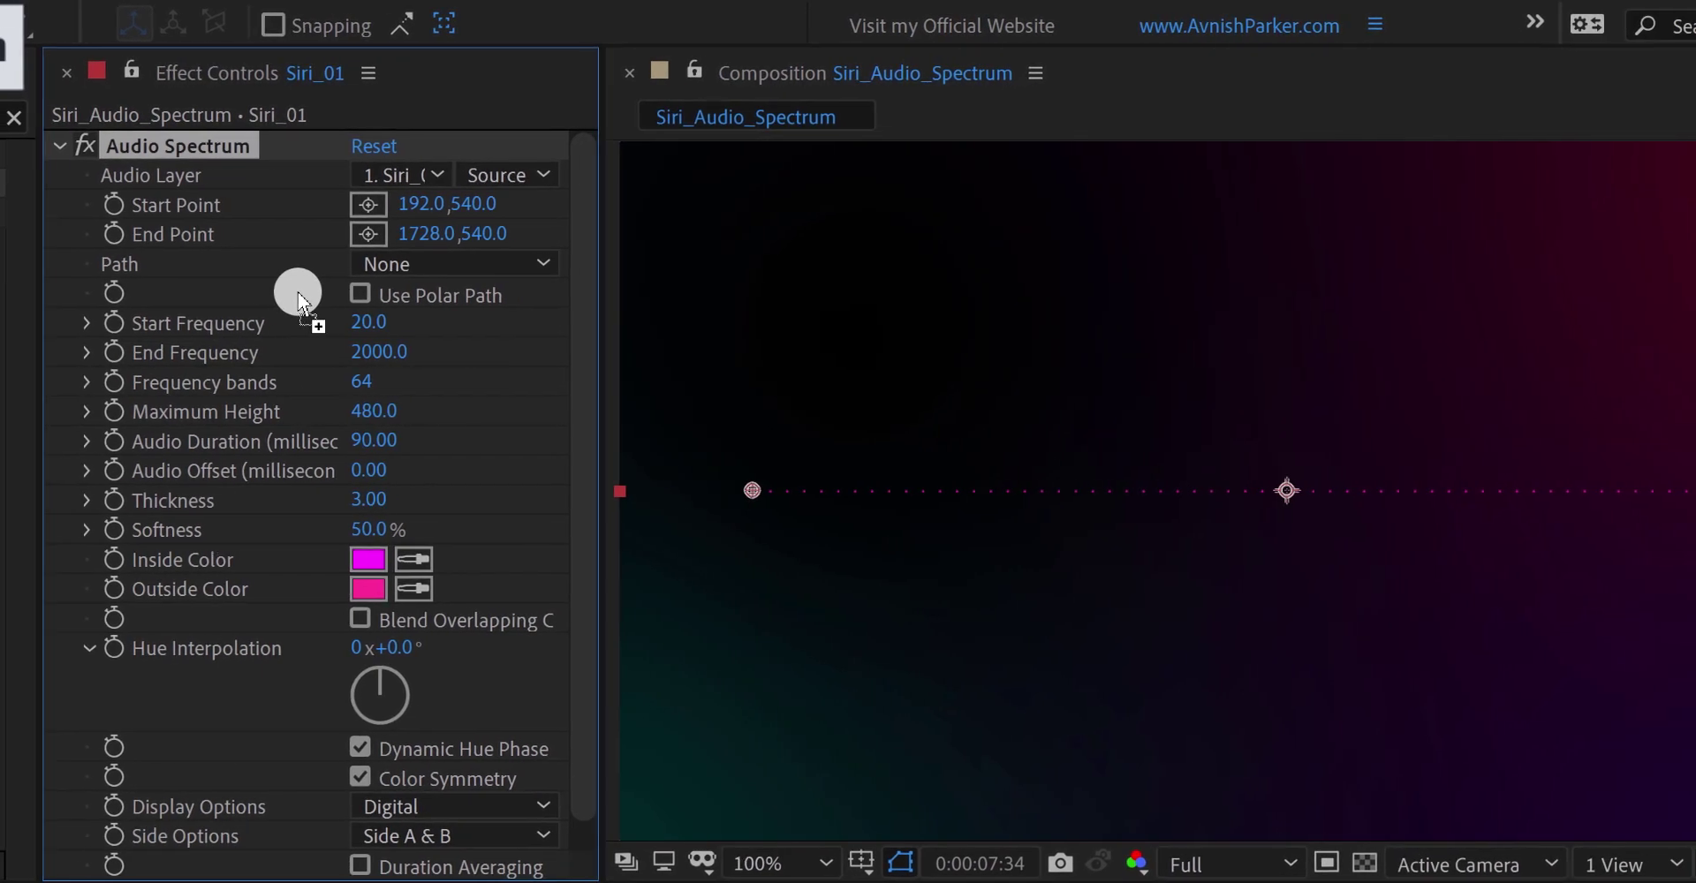
left_click(428, 184)
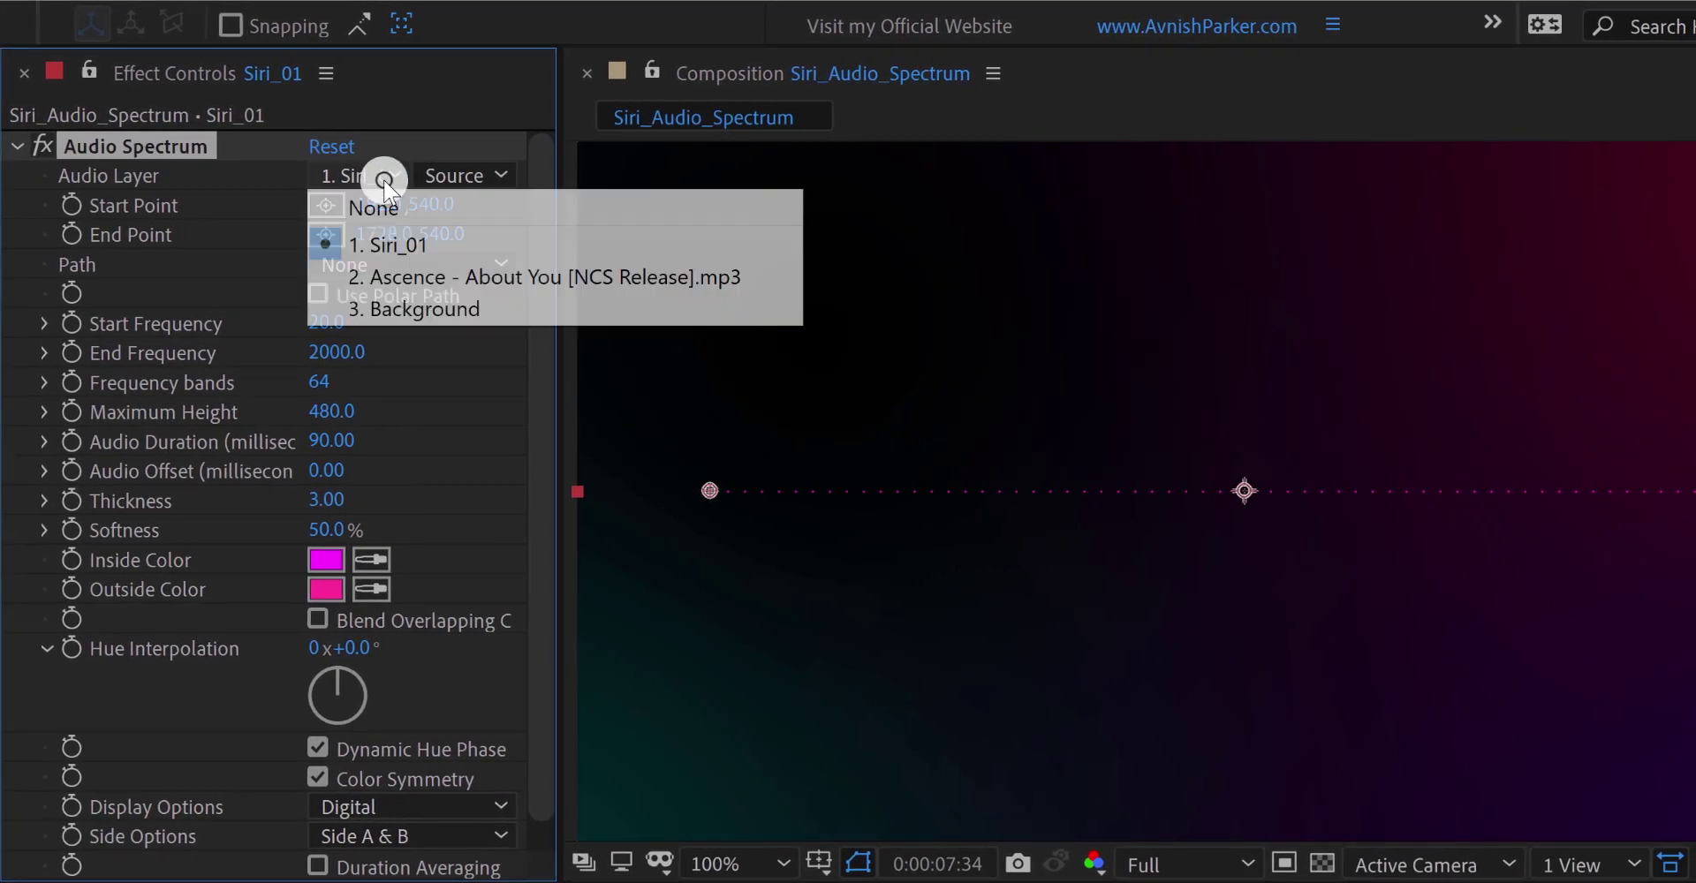
left_click(436, 281)
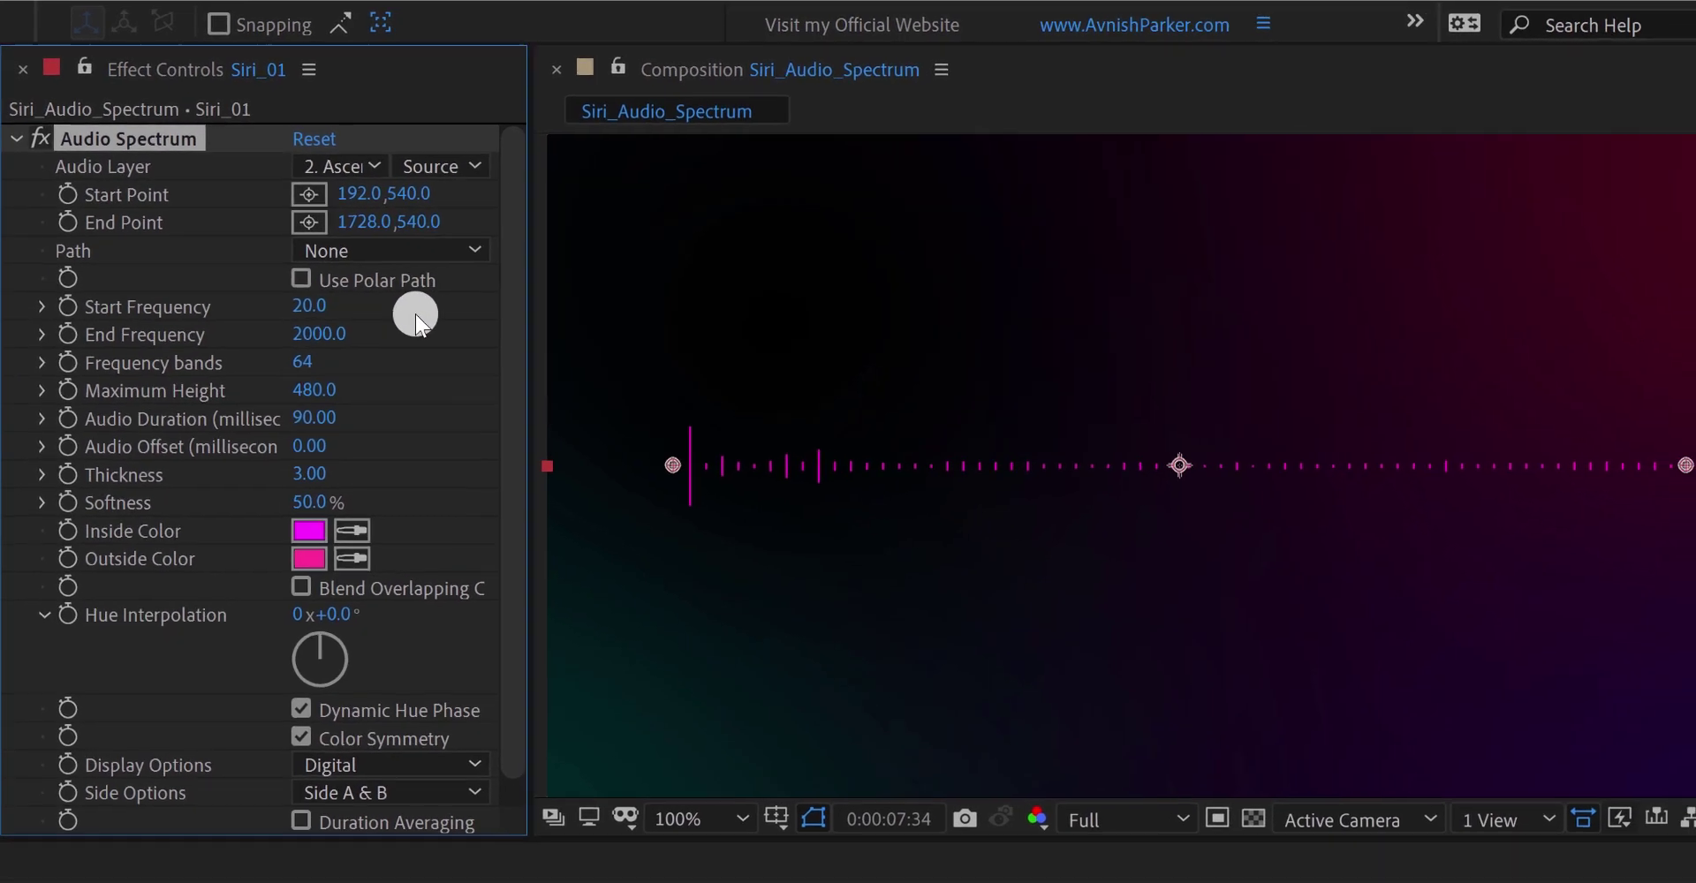
- Set Audio Spectrum Softness to 0%, Thickness to 2.00 and Frequency bands to 1500
left_click(778, 862)
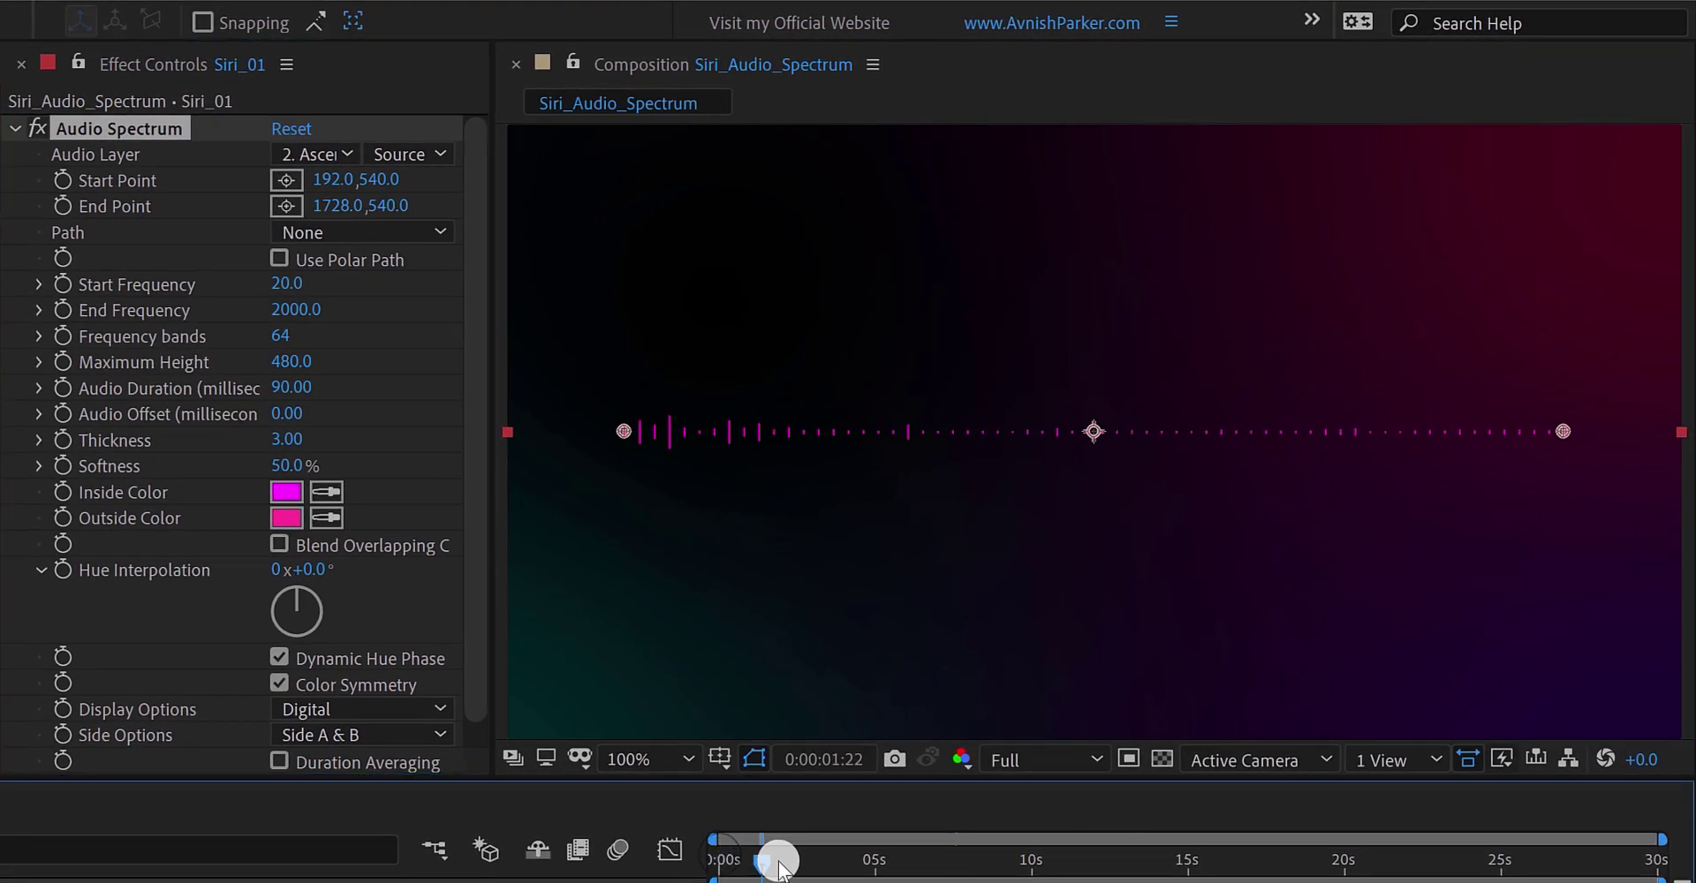
left_click_drag(778, 866, 848, 863)
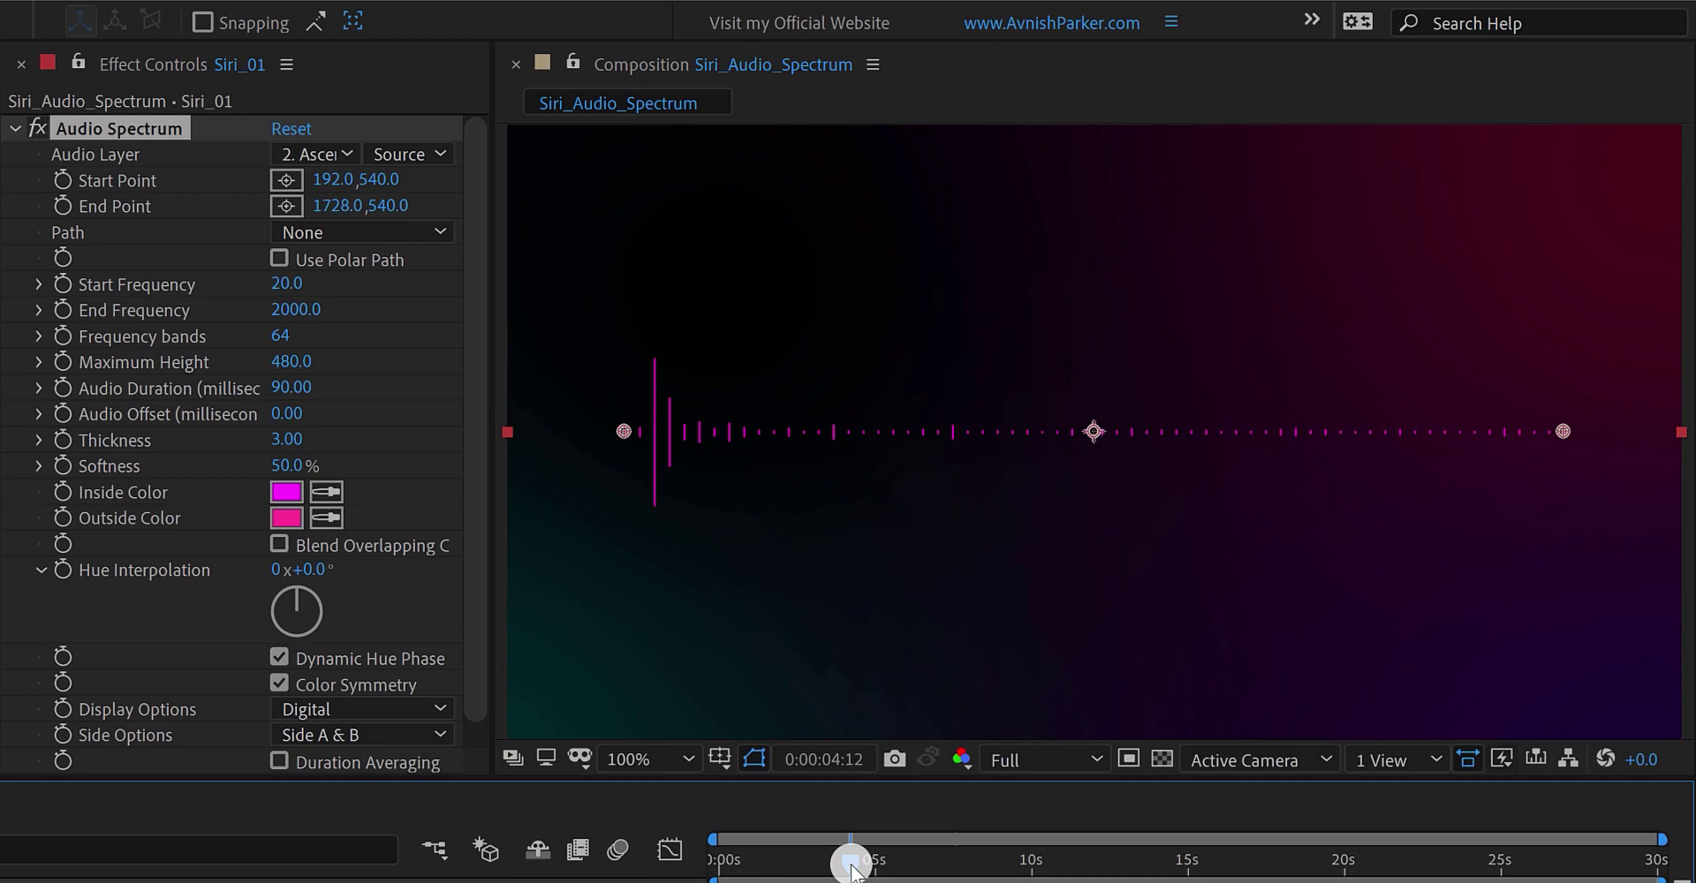
left_click(290, 465)
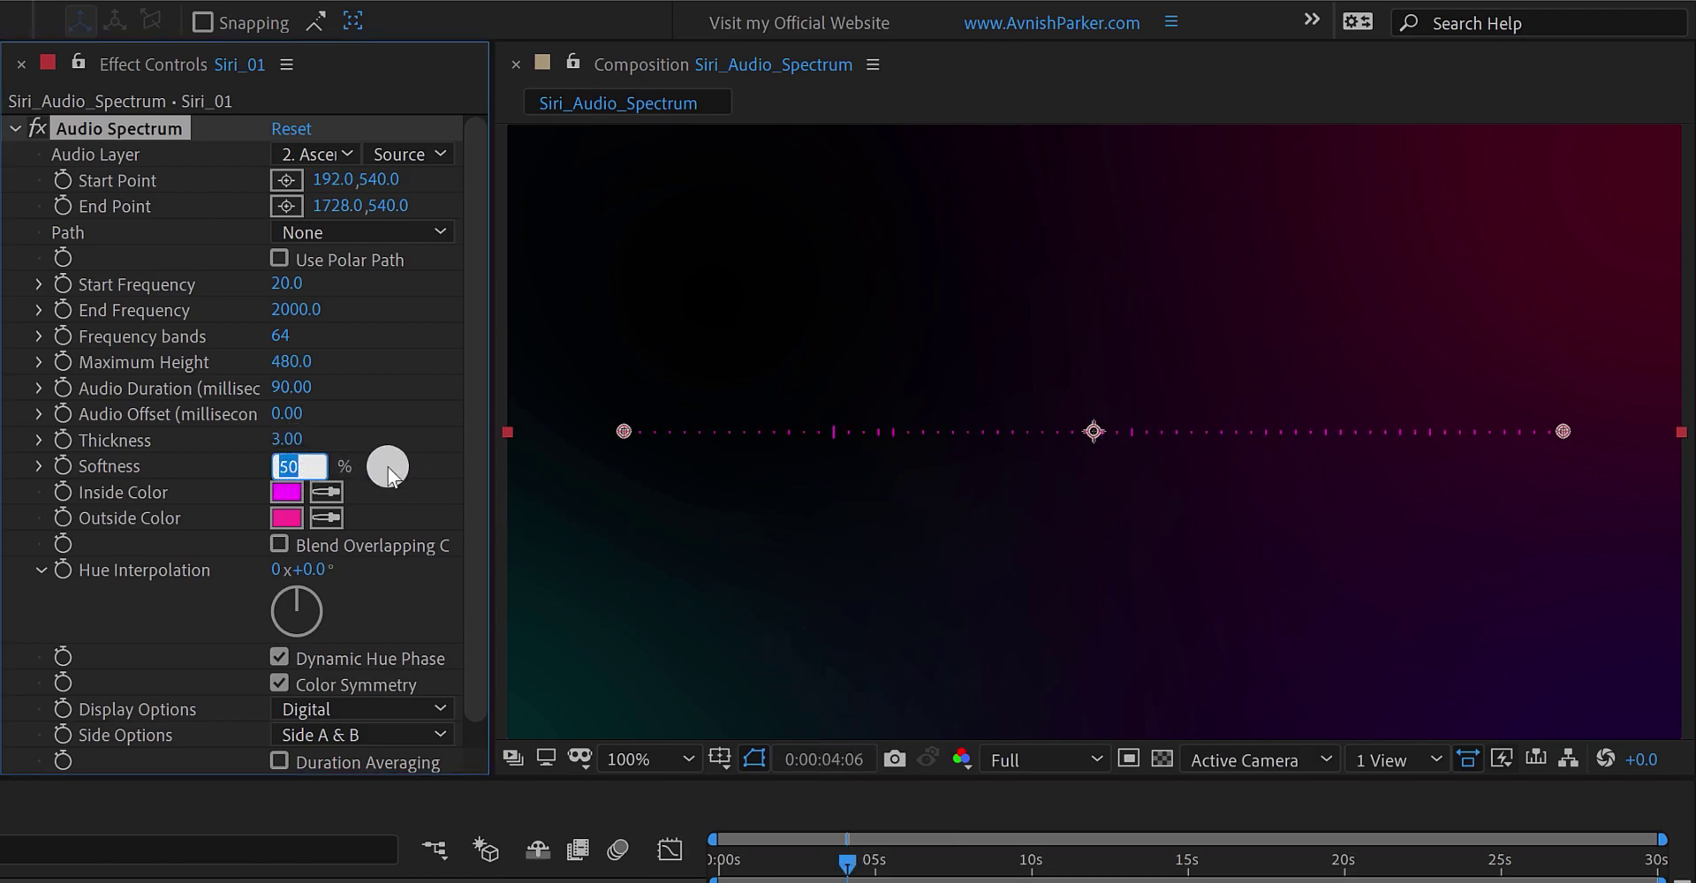
key("Return")
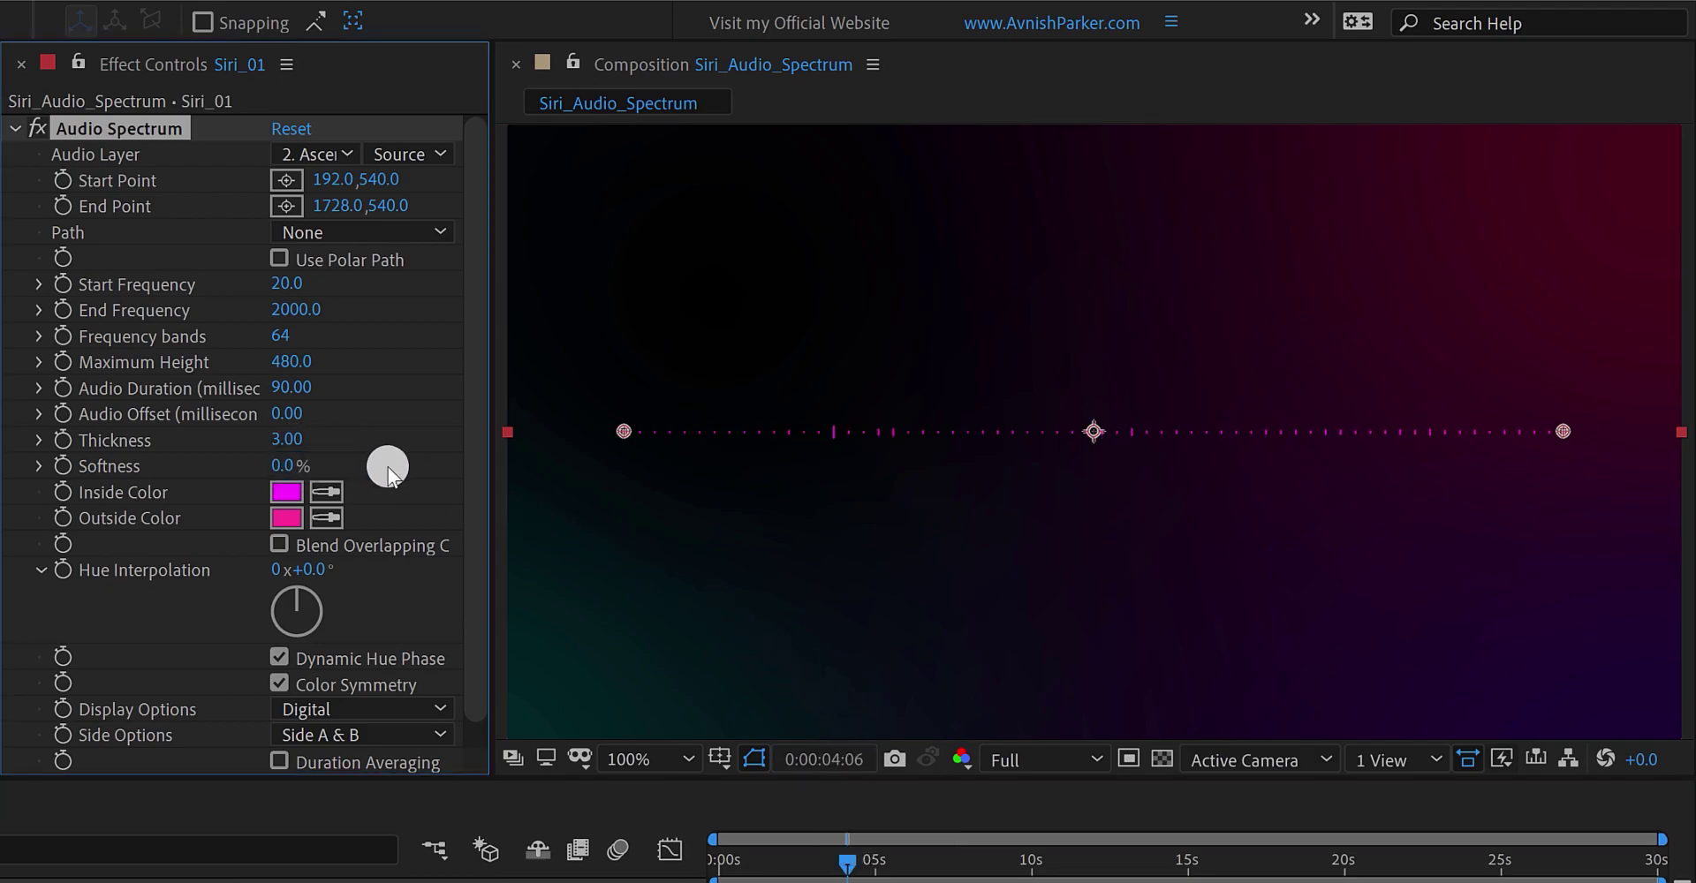
left_click(294, 438)
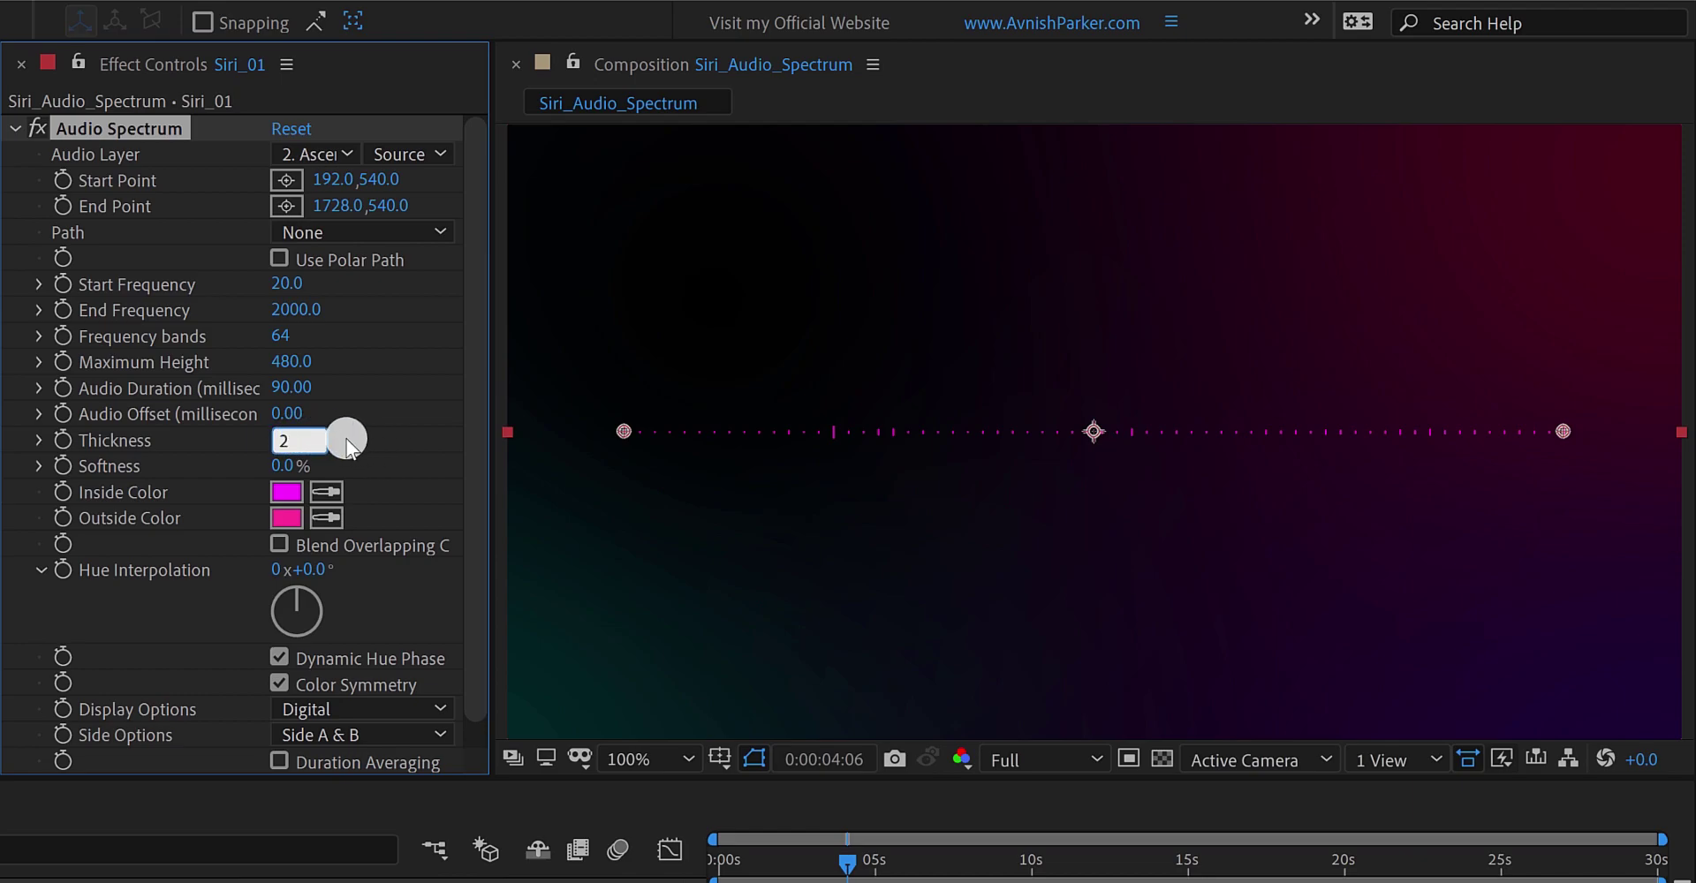
key("Return")
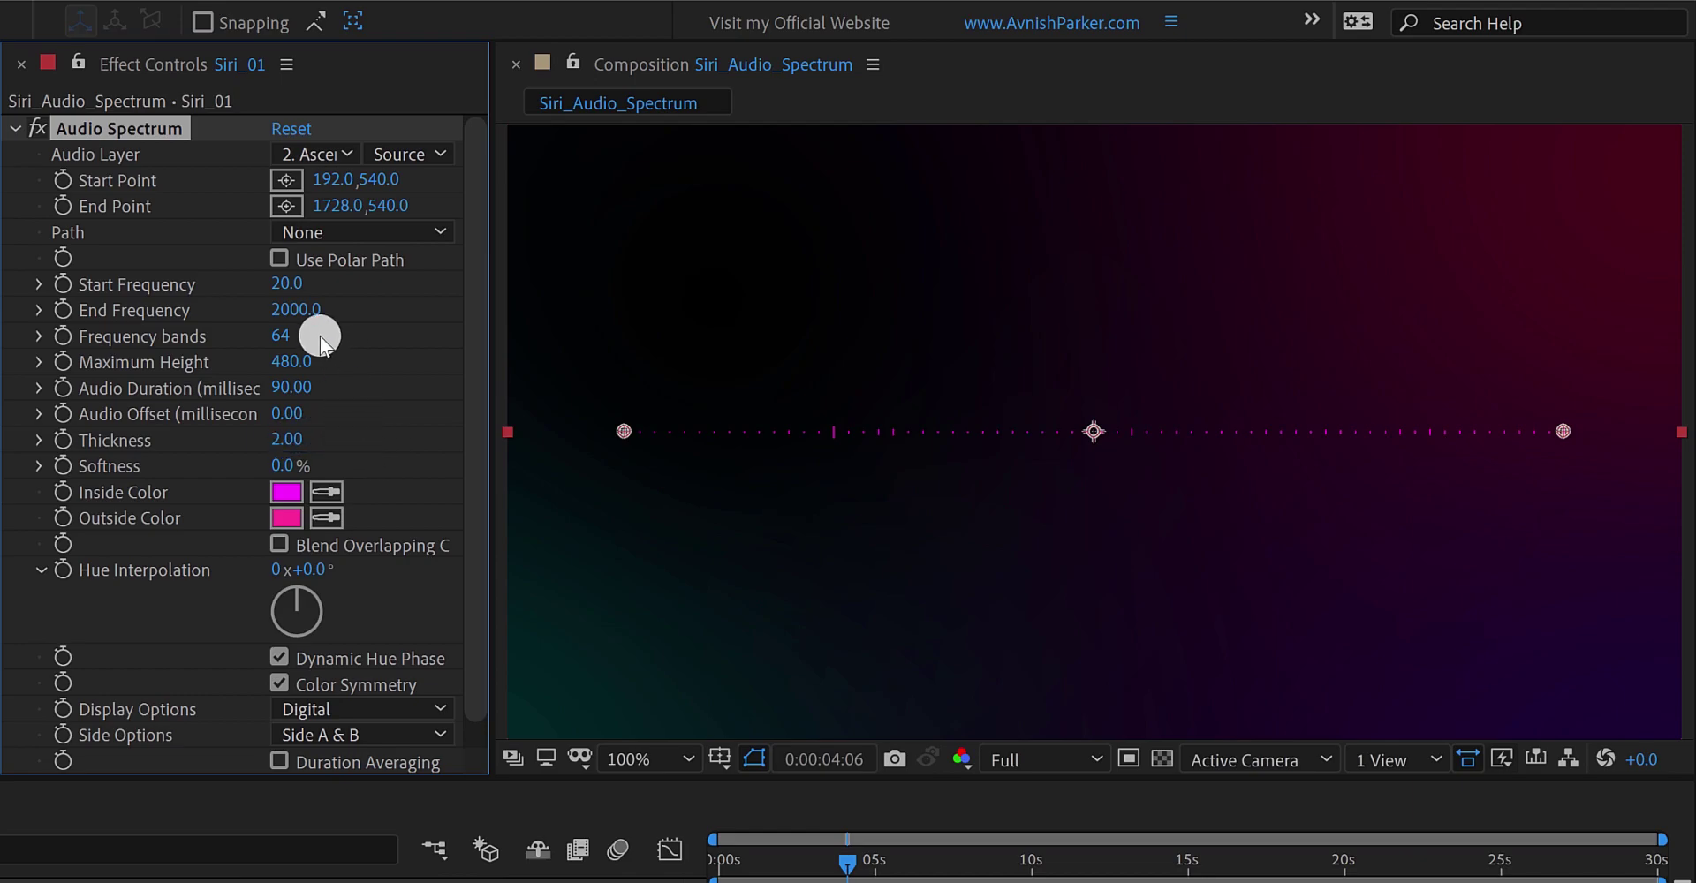
left_click(292, 339)
type("1500")
left_click(369, 341)
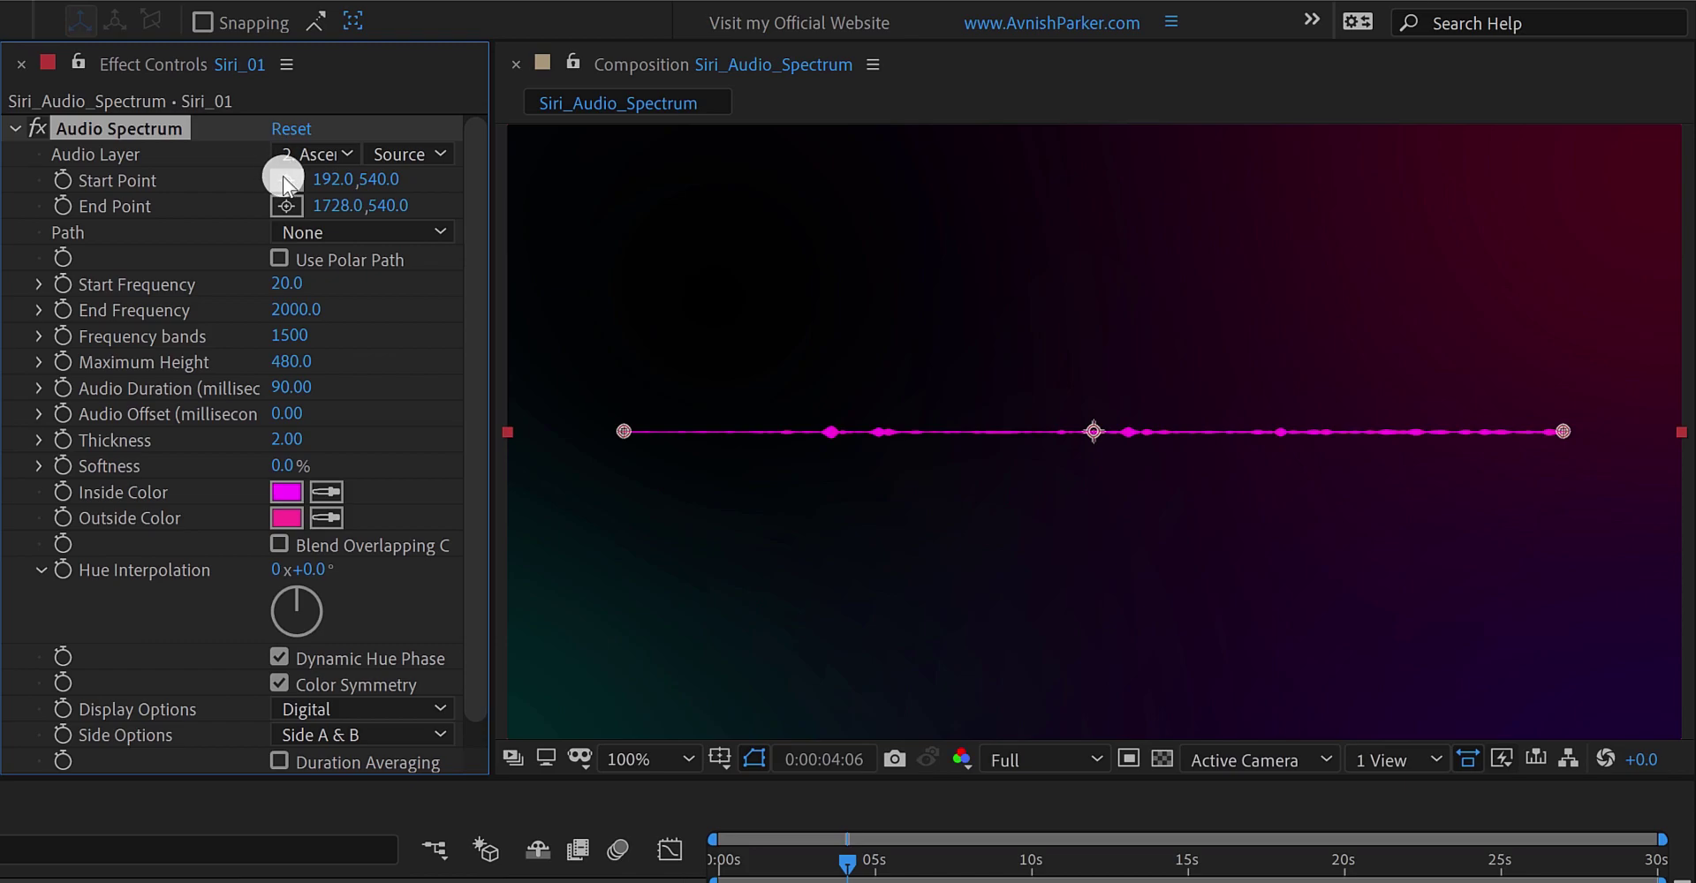
- Set the spectrum's Start Point X to 0 and End Point X to 1920
left_click(331, 179)
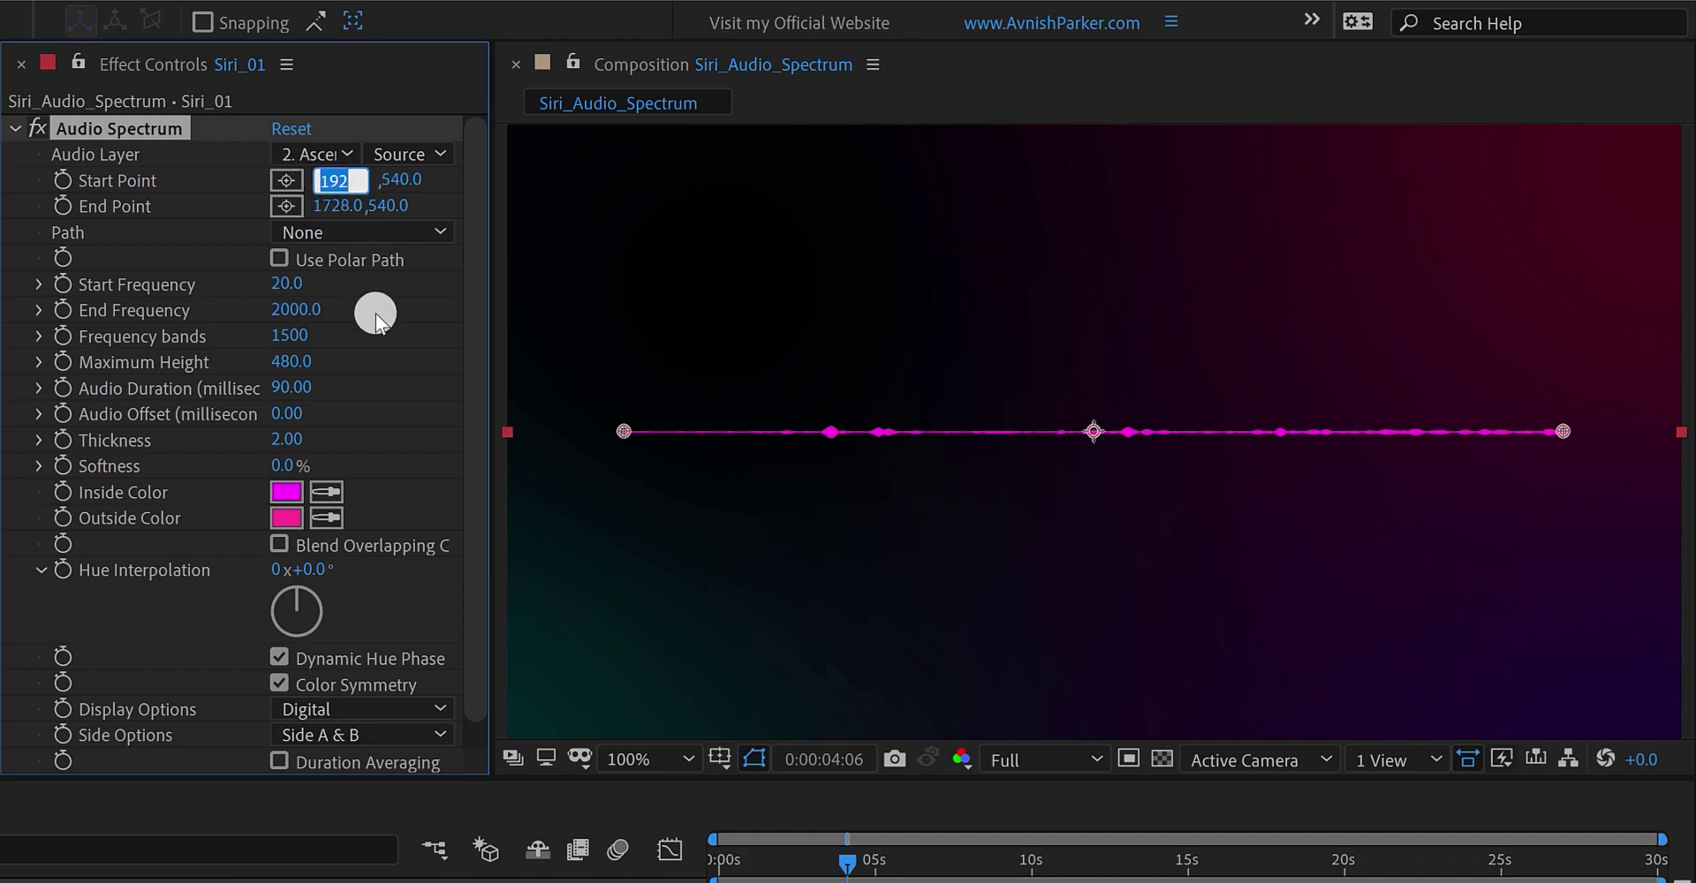
type("0")
key("Return")
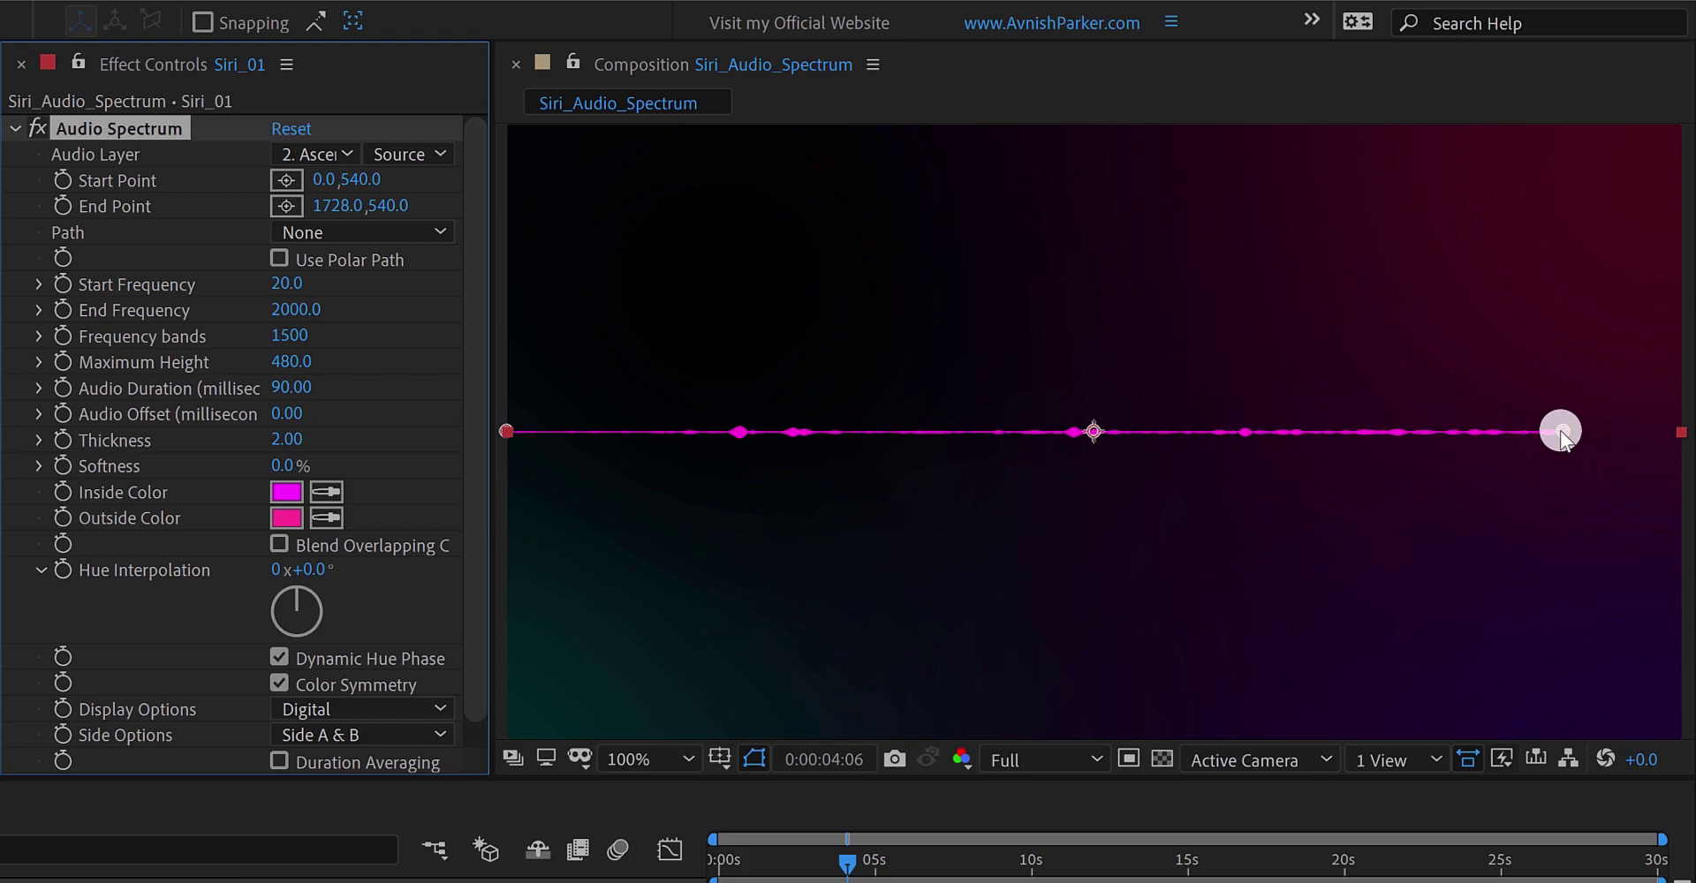
left_click(338, 206)
type("1920")
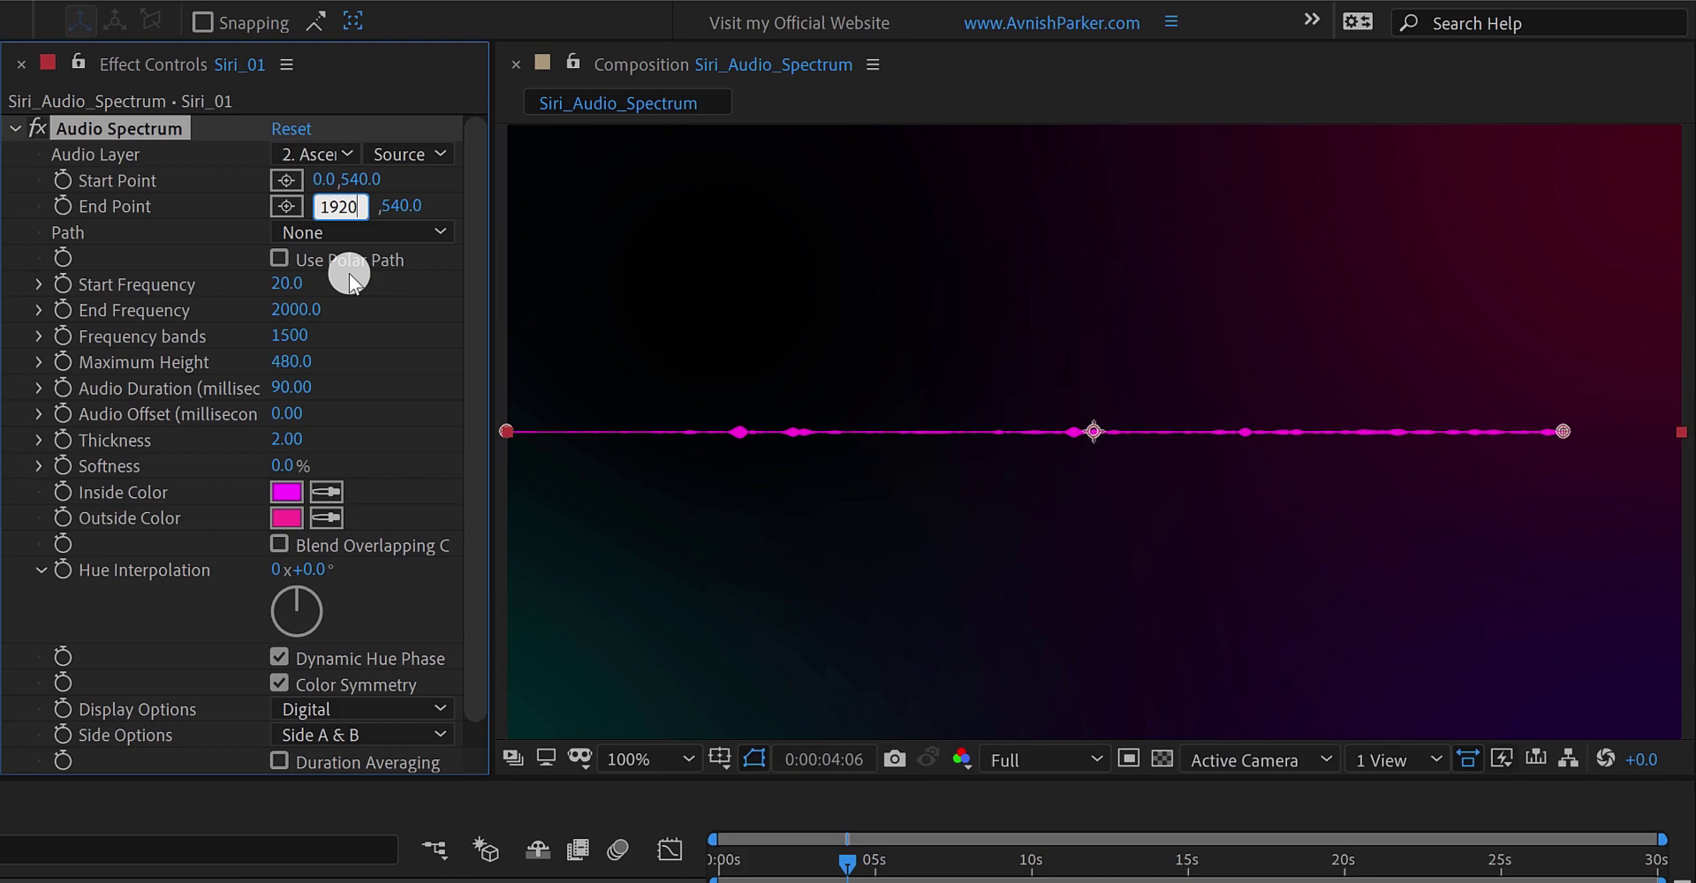
key("Return")
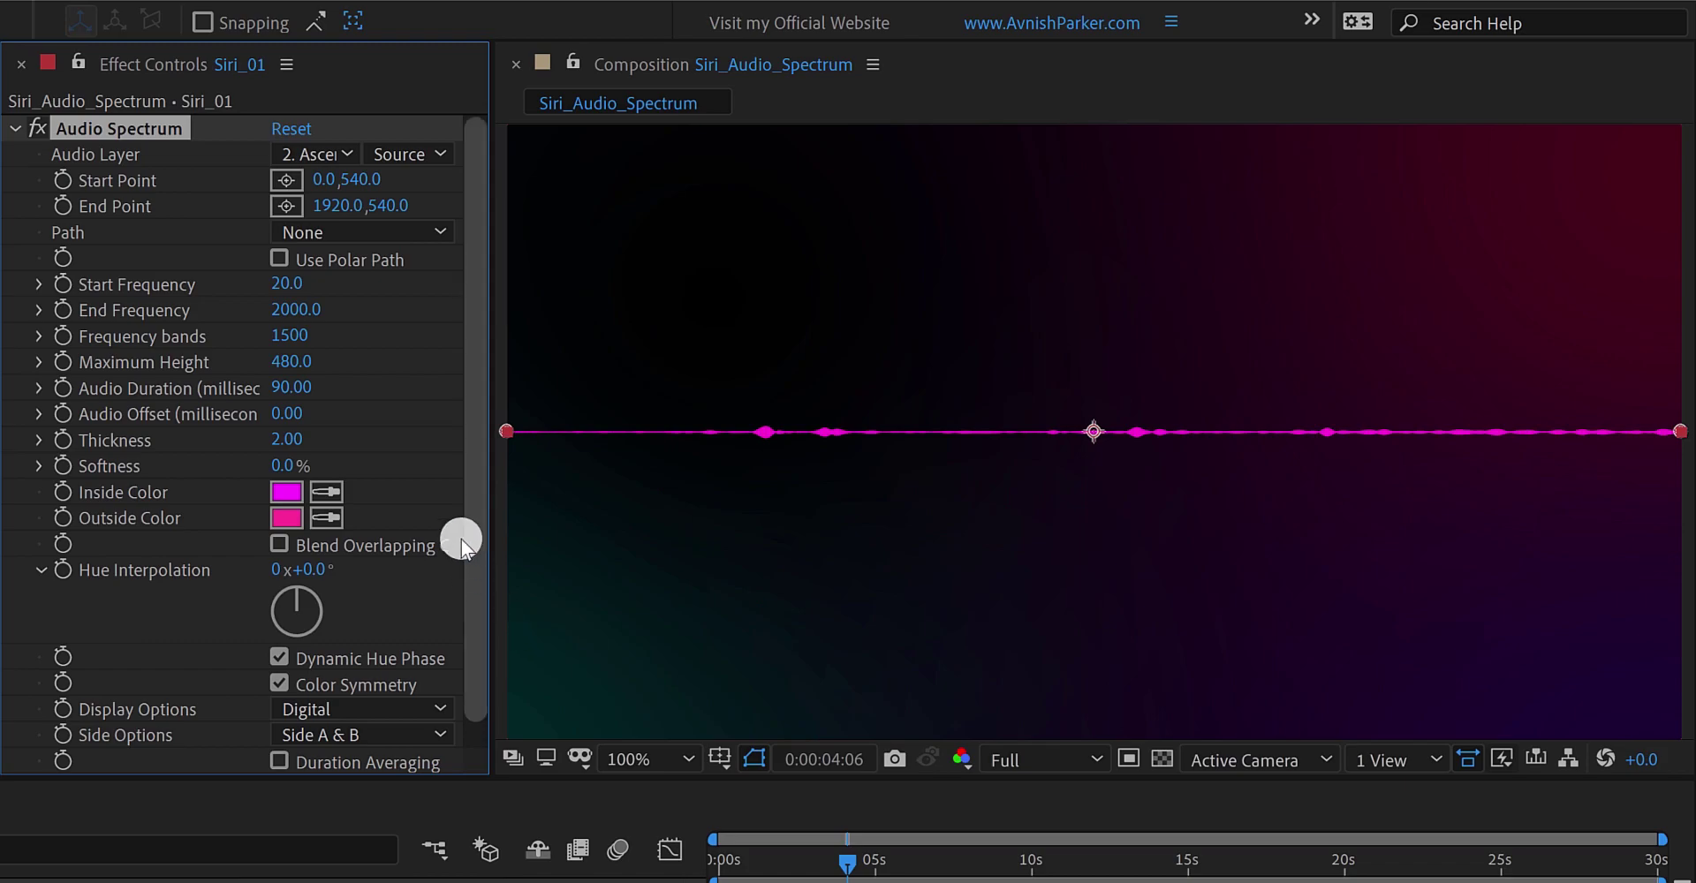
- Set both Start and End Point Y to 800 and scrub to preview the waveform
left_click(357, 180)
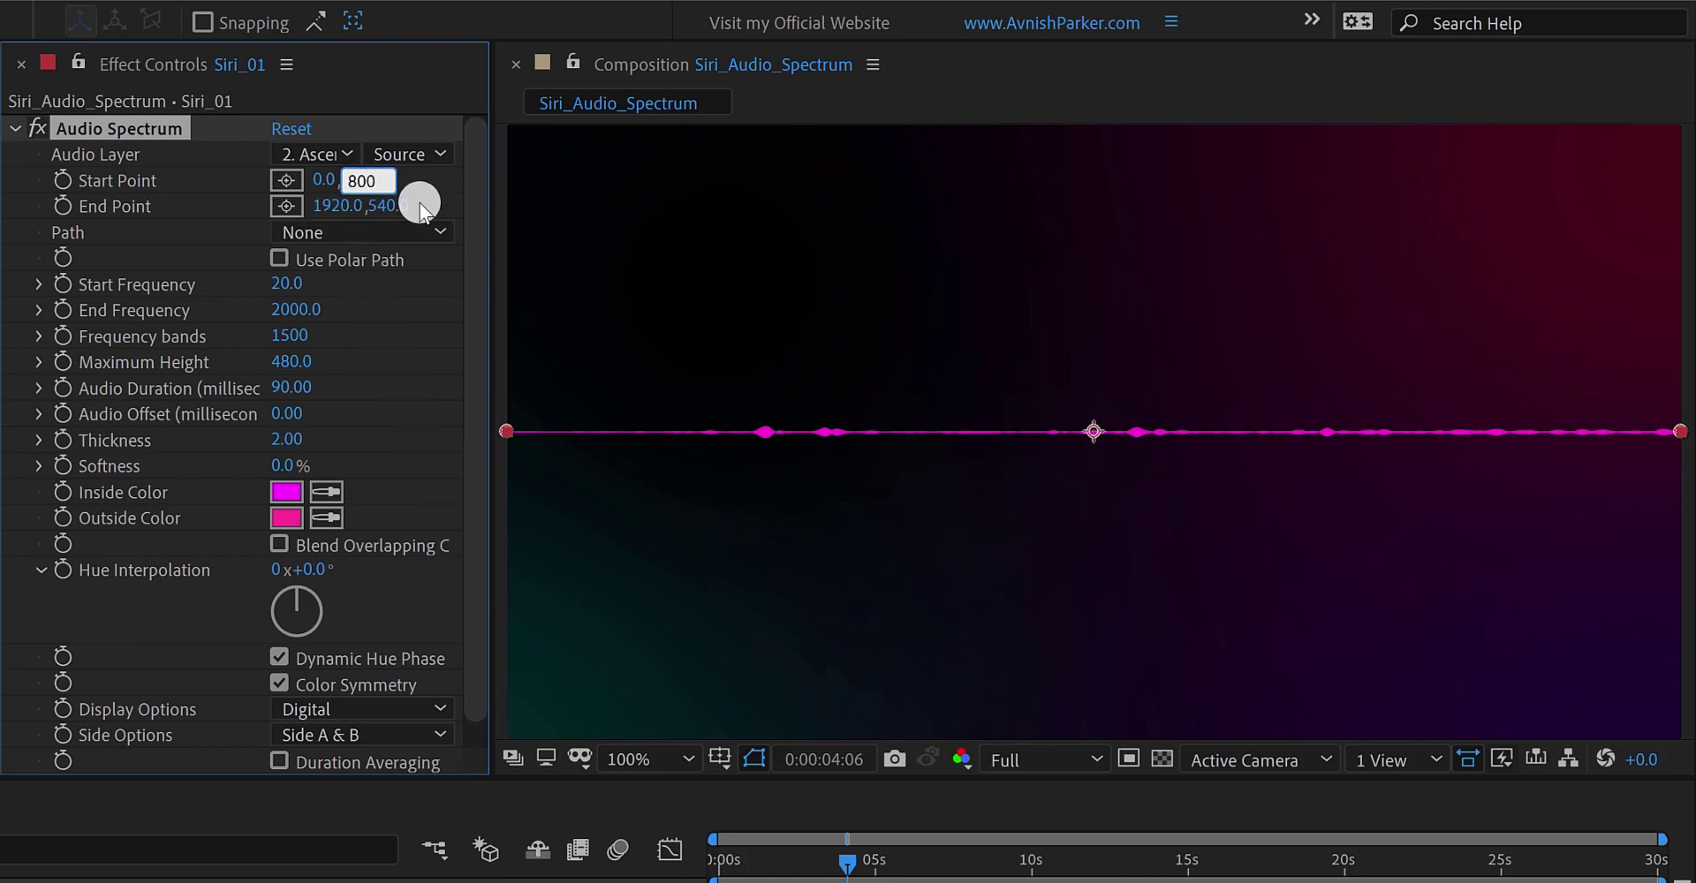
left_click(420, 205)
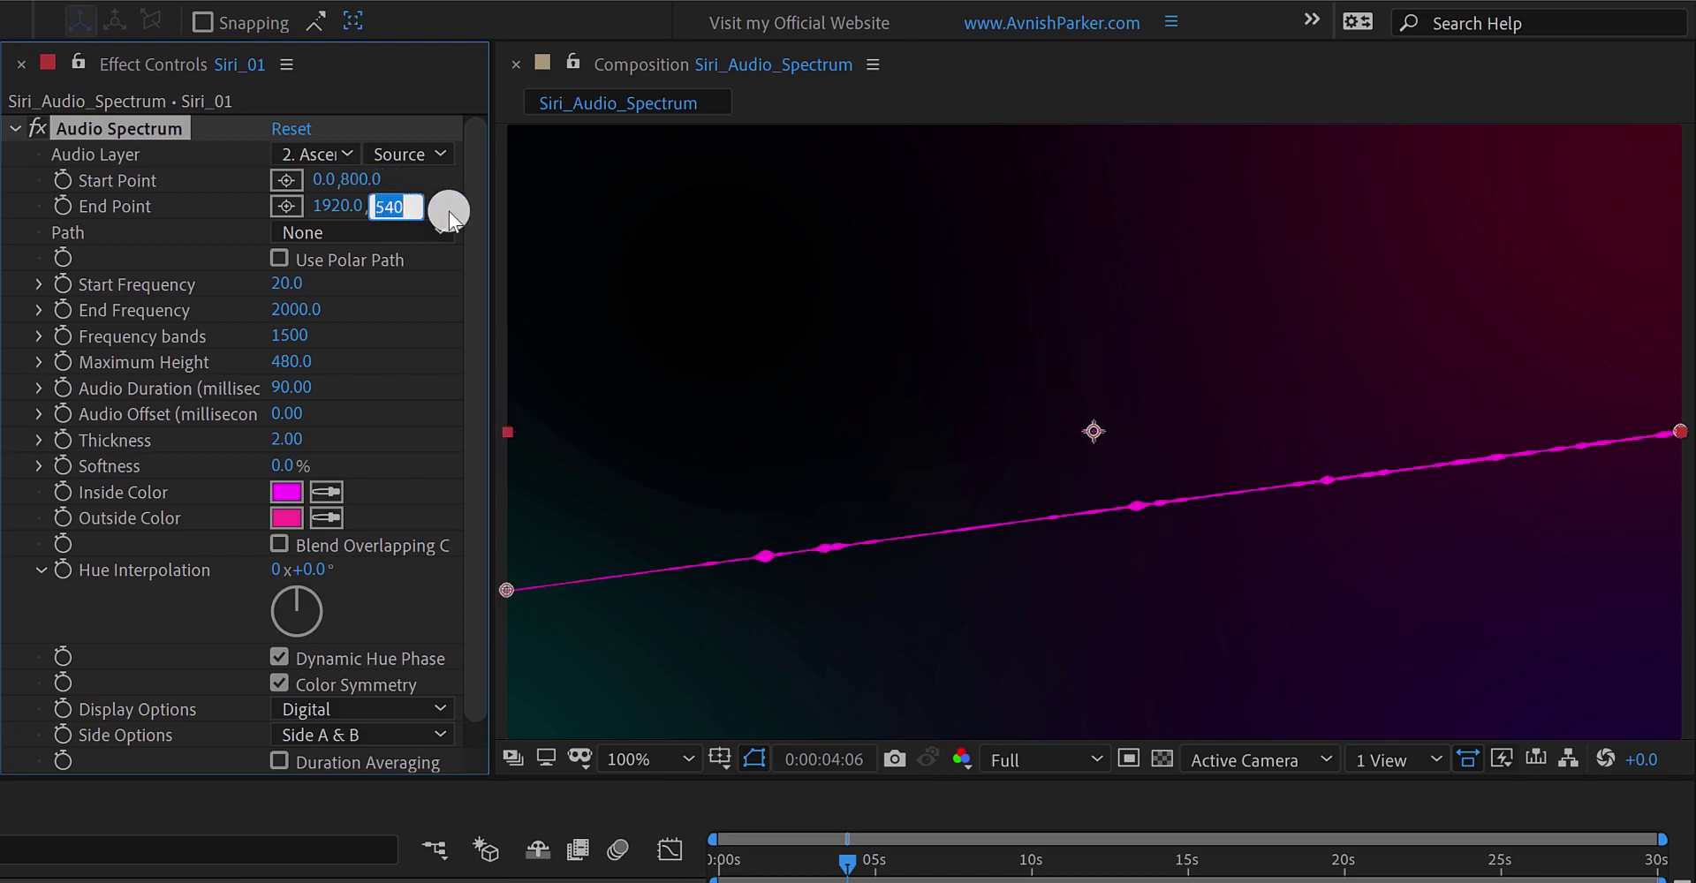
key("Return")
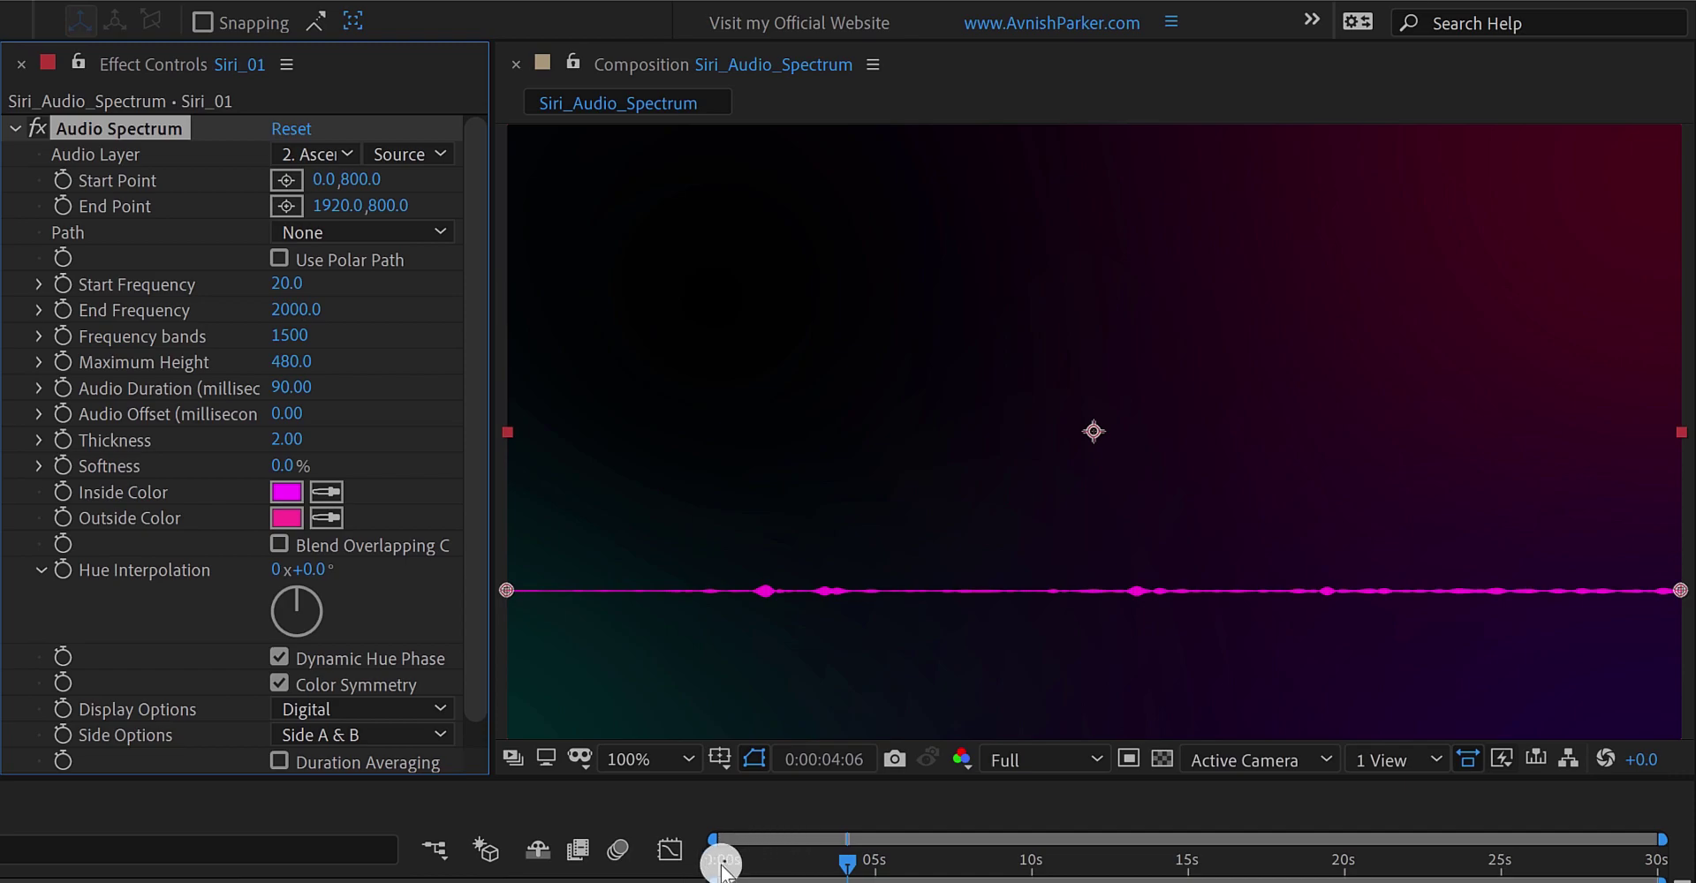
left_click(759, 861)
left_click_drag(783, 870, 790, 870)
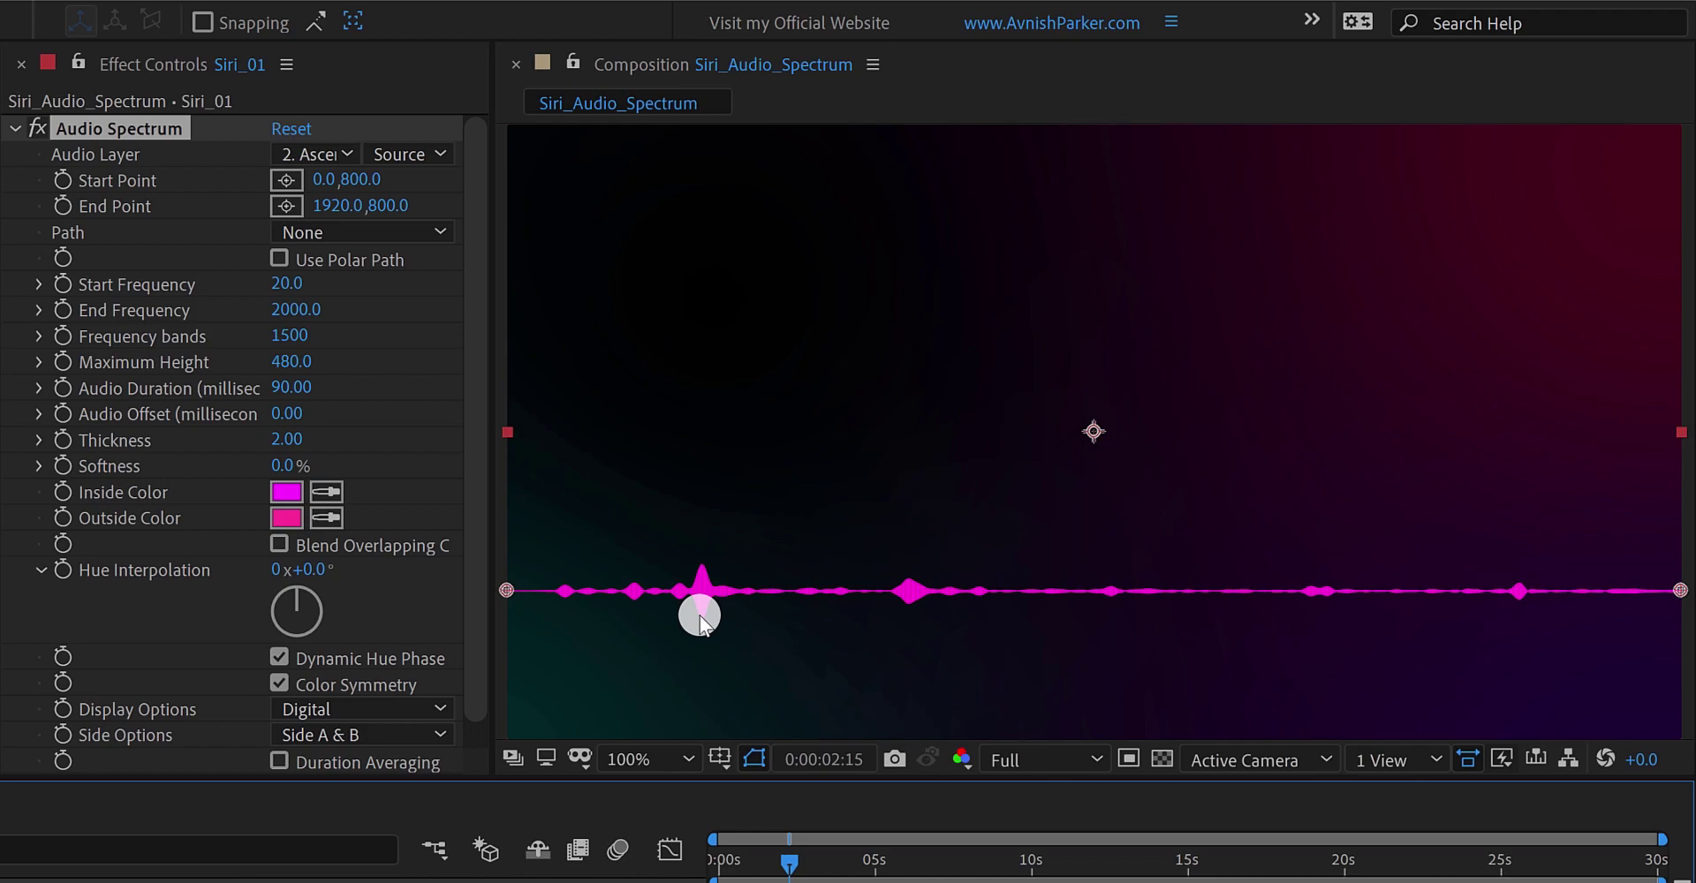
left_click(291, 285)
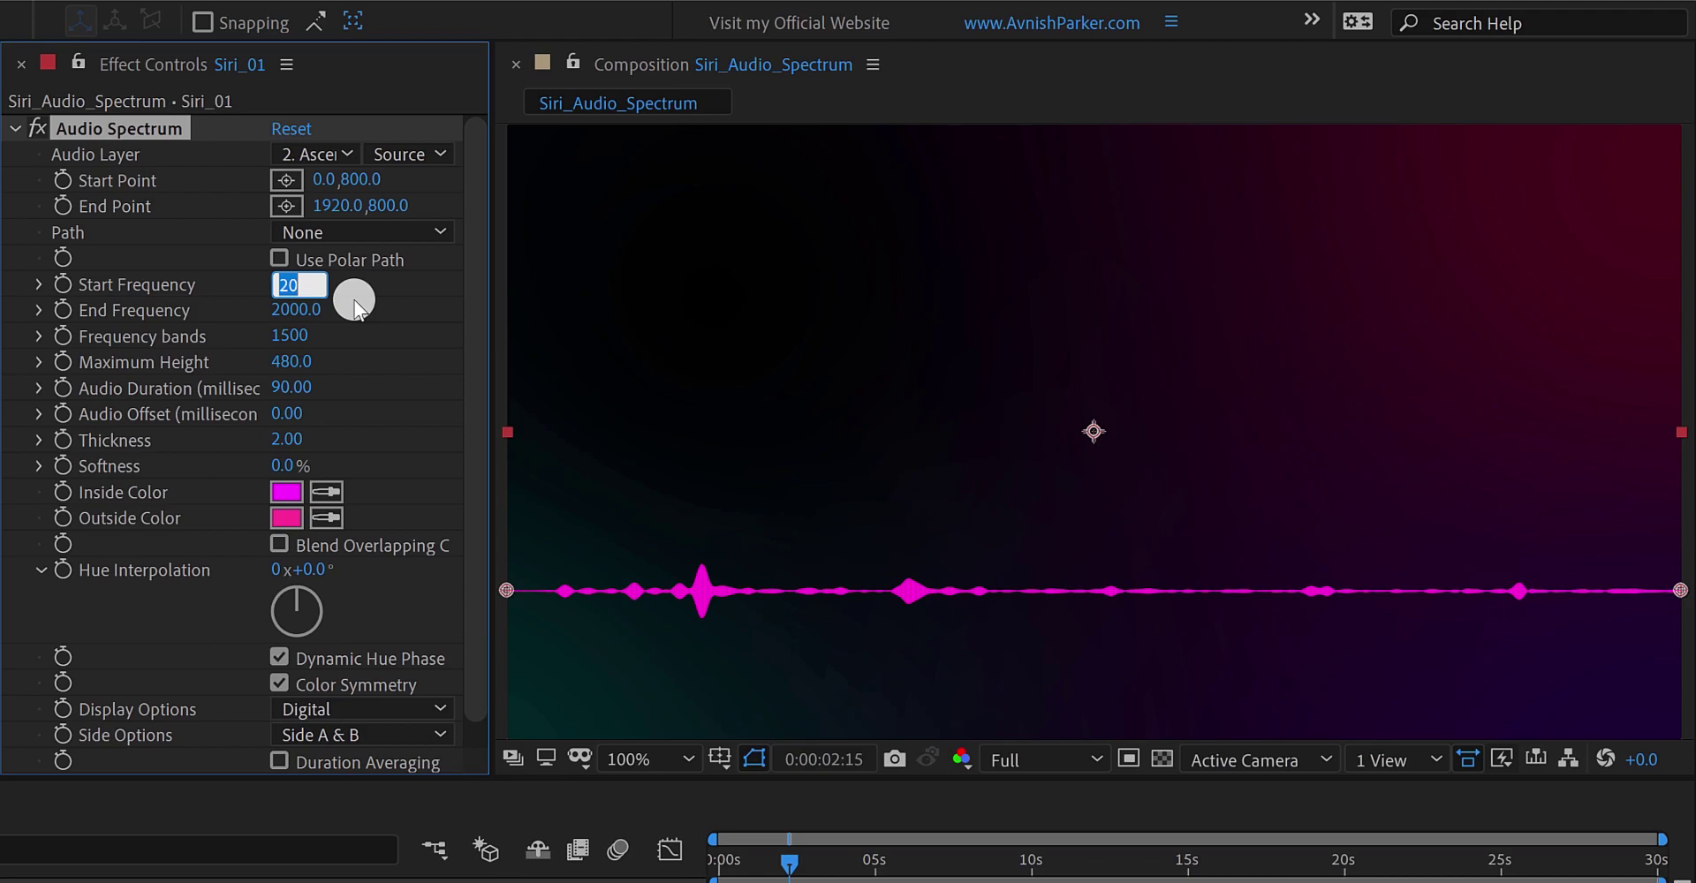
- Set Start Frequency 700, End Frequency 750 and Maximum Height 1000
key("Return")
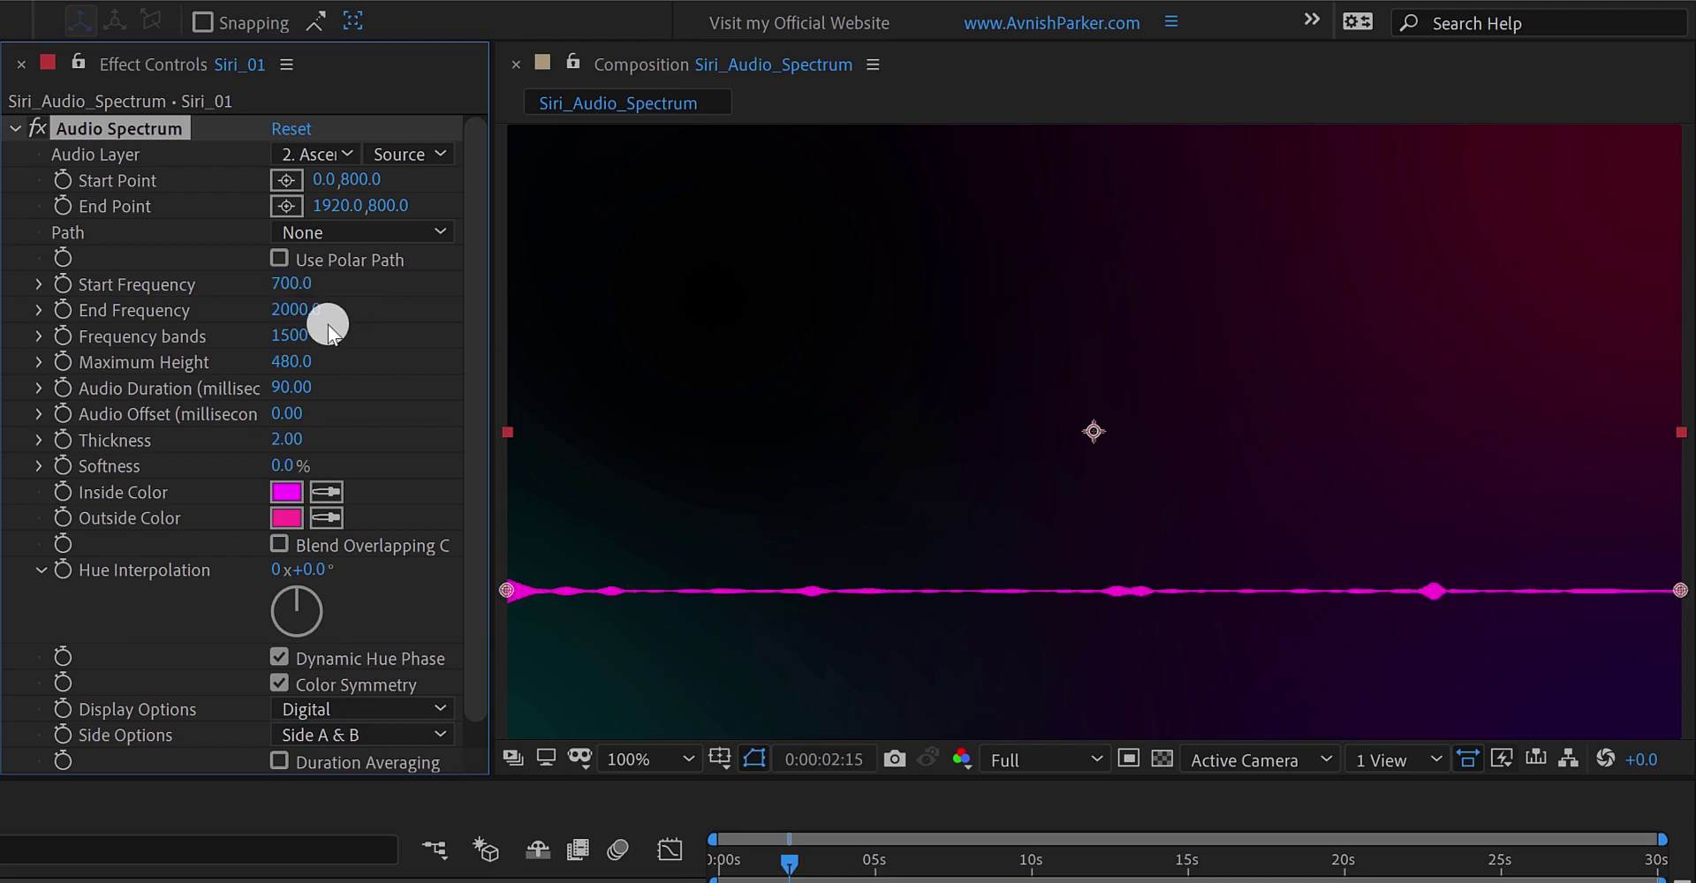
left_click(296, 311)
type("750")
key("Return")
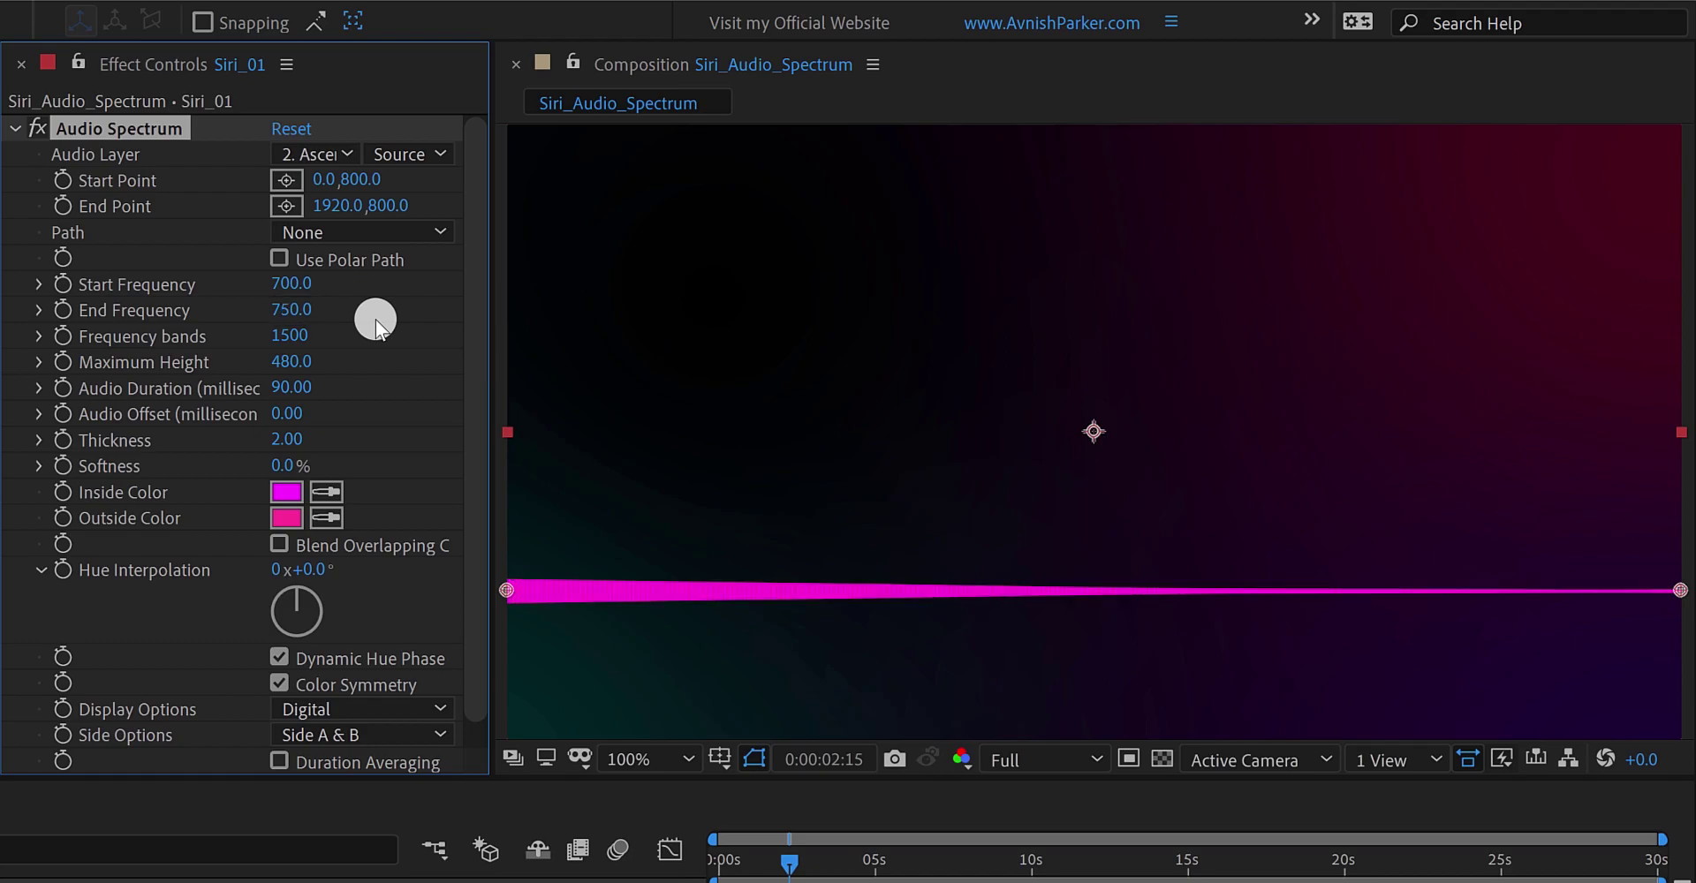
left_click_drag(737, 866, 795, 875)
left_click(292, 361)
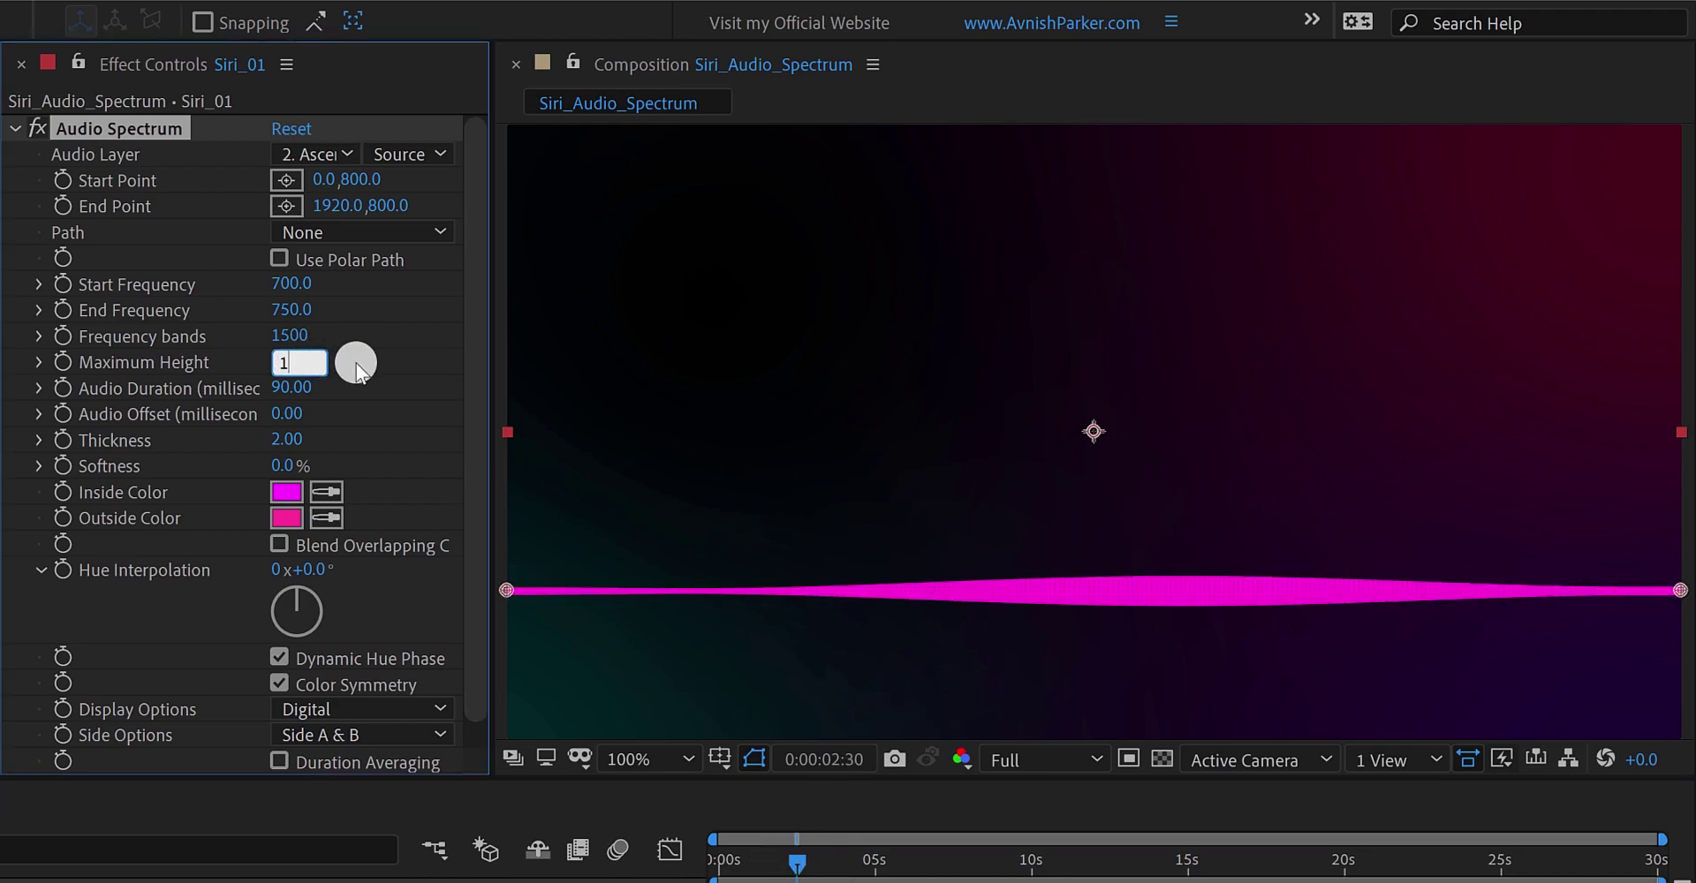
key("Return")
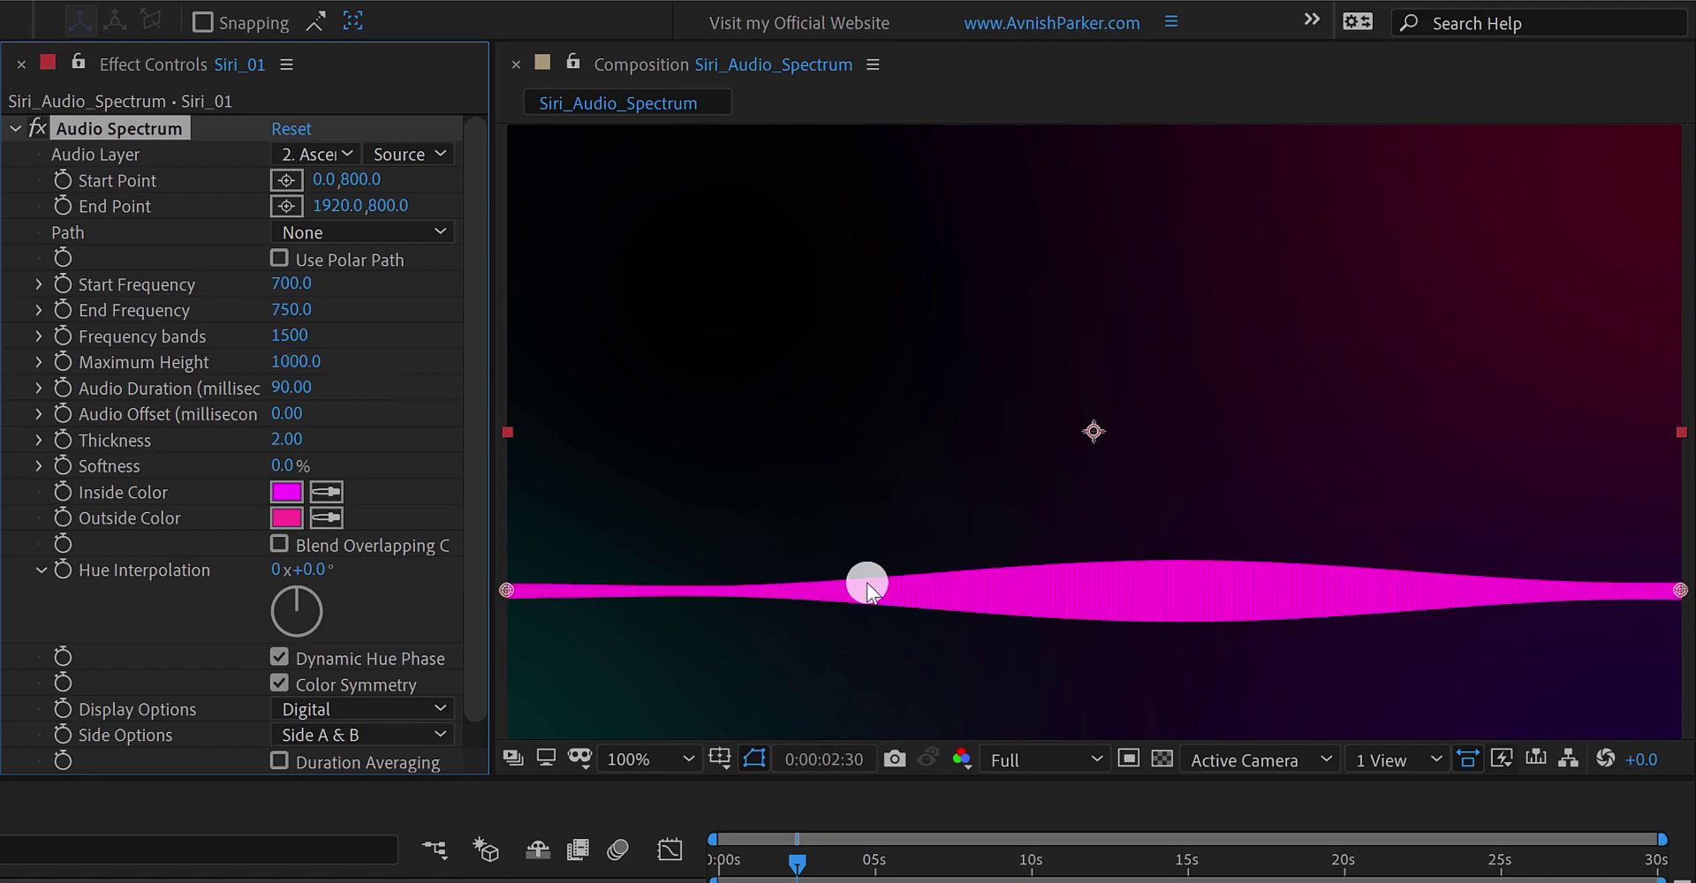
- Set Thickness to 3 and change the Inside Color to pink-red FF0062
key("period")
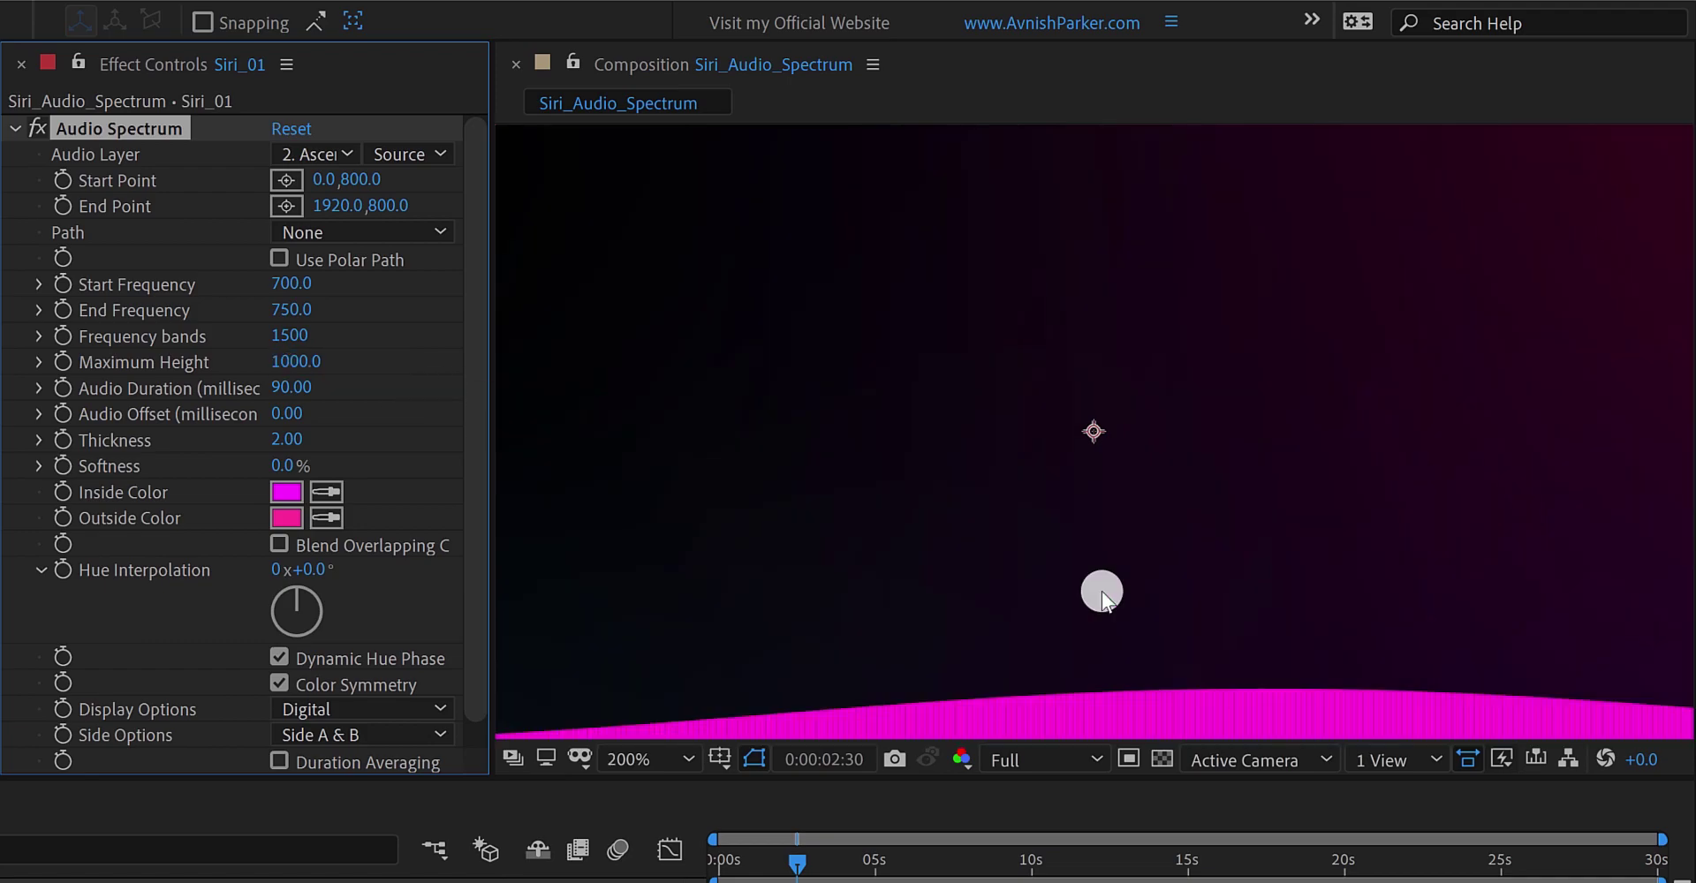
key("comma")
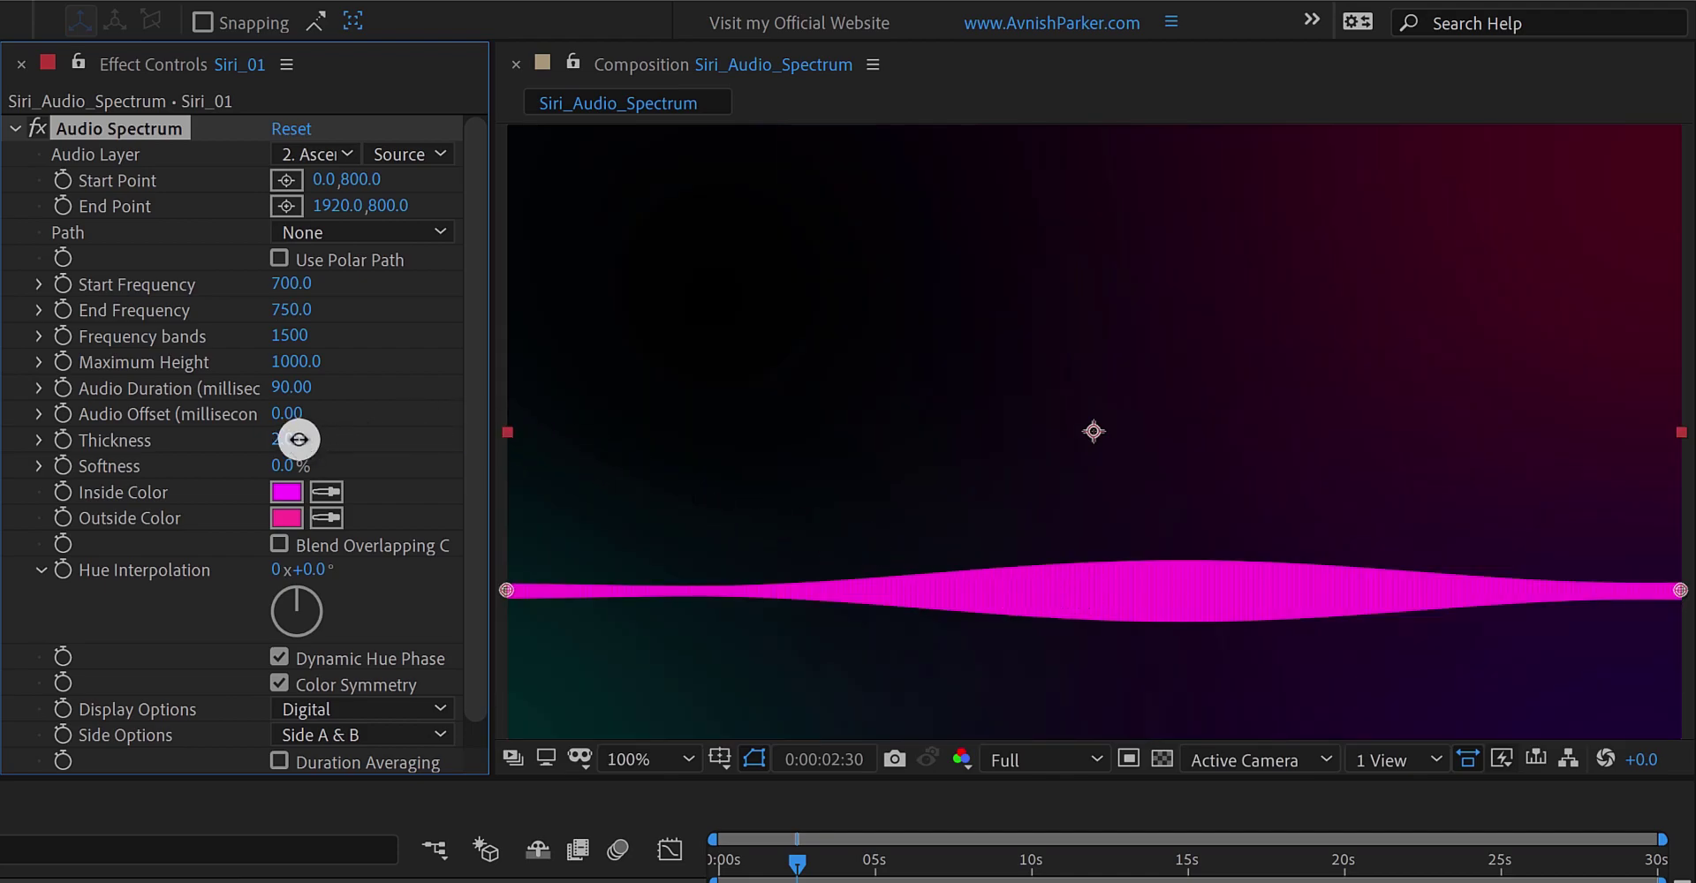
key("Return")
left_click_drag(719, 857, 809, 870)
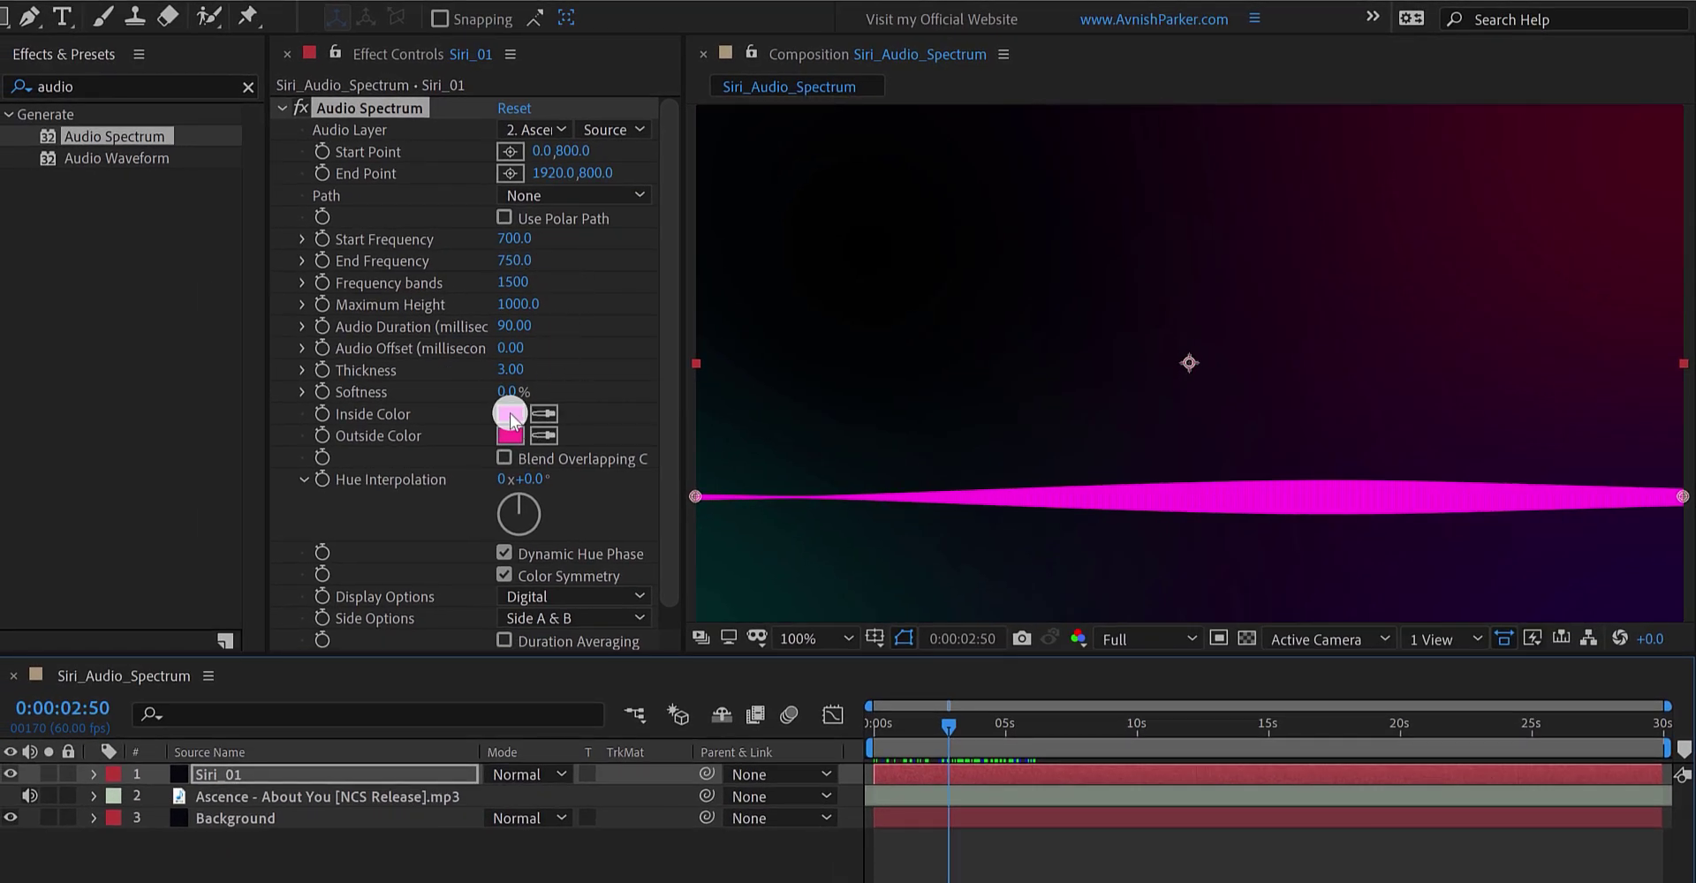
left_click(506, 416)
left_click_drag(406, 235, 411, 198)
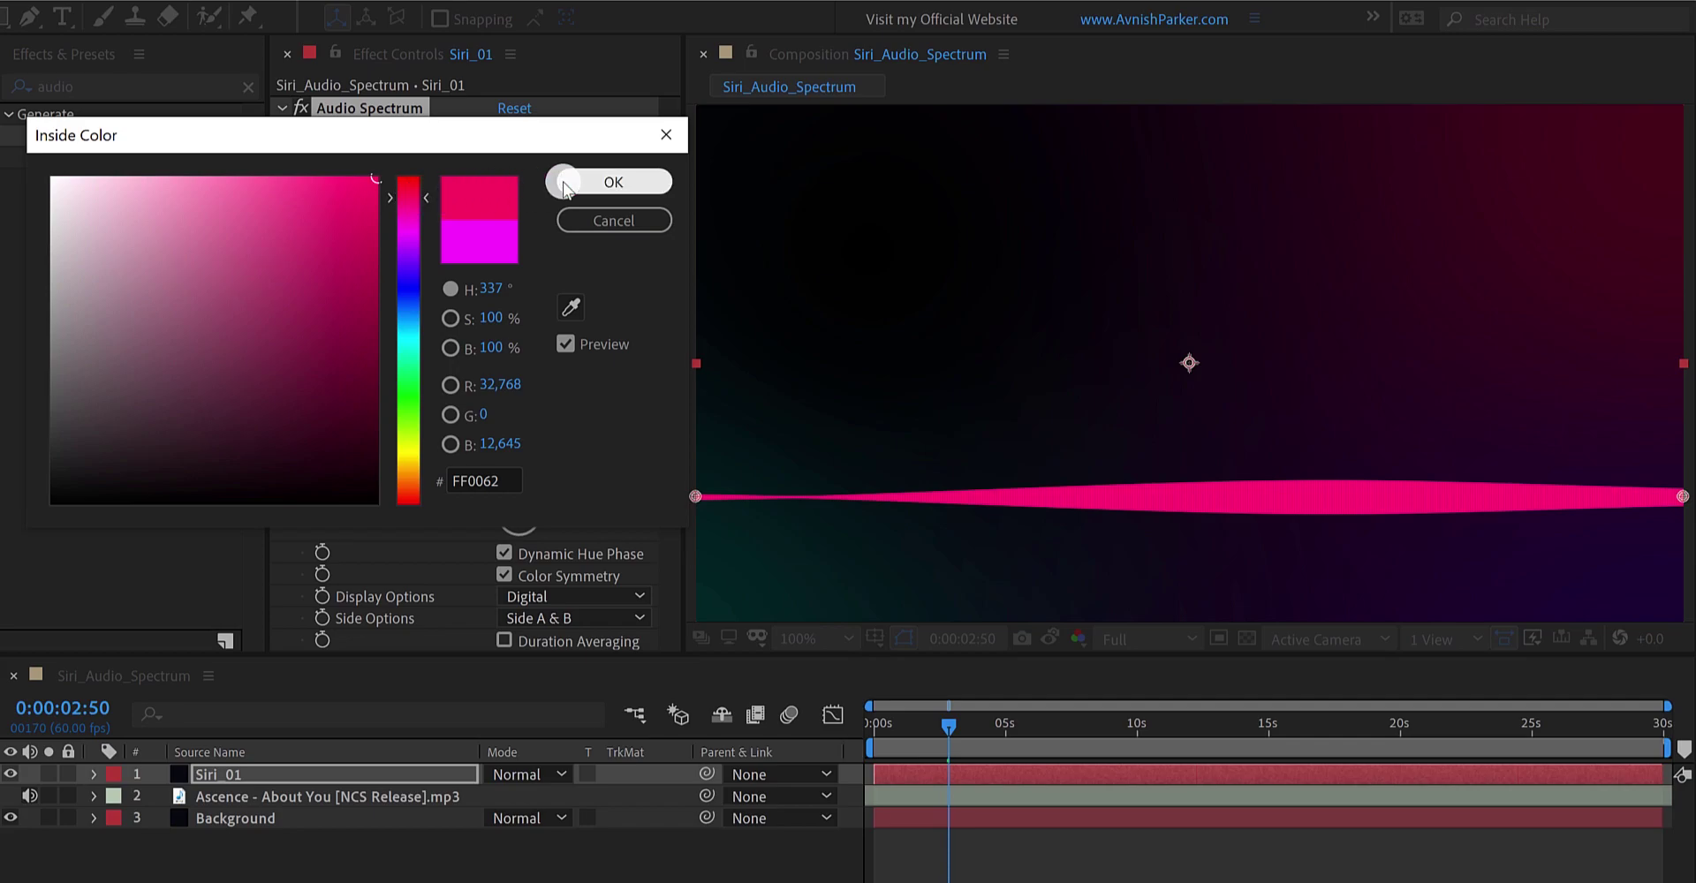
left_click(609, 182)
left_click(512, 411)
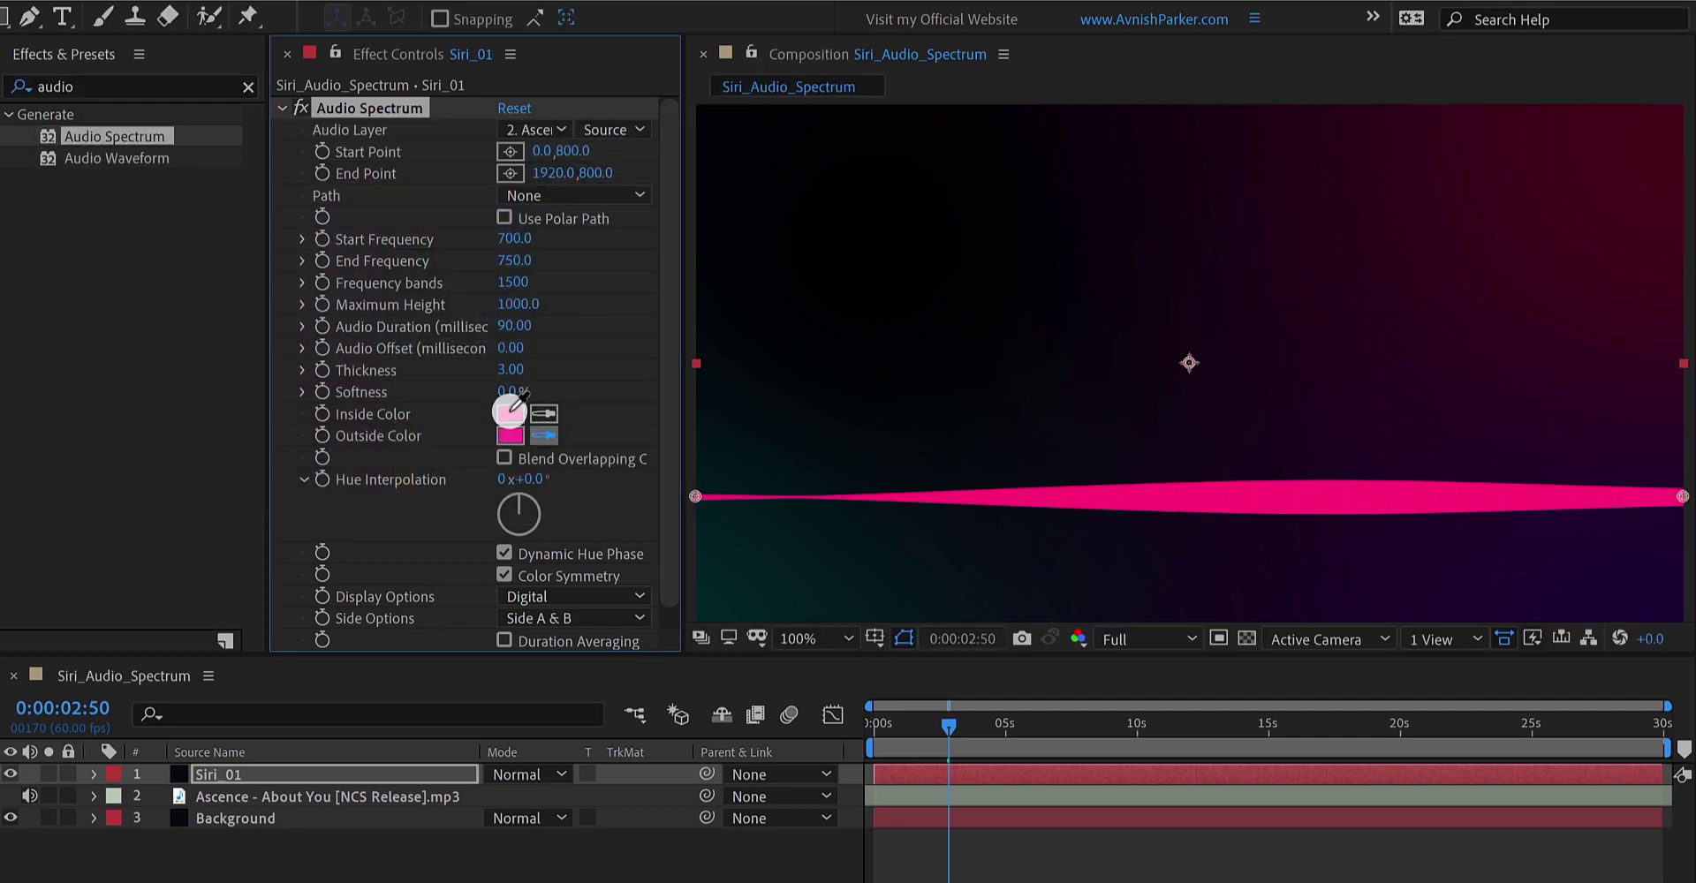
- Duplicate Siri_01 and make the copy's inside and outside colours blue
left_click(274, 777)
key("ctrl+d")
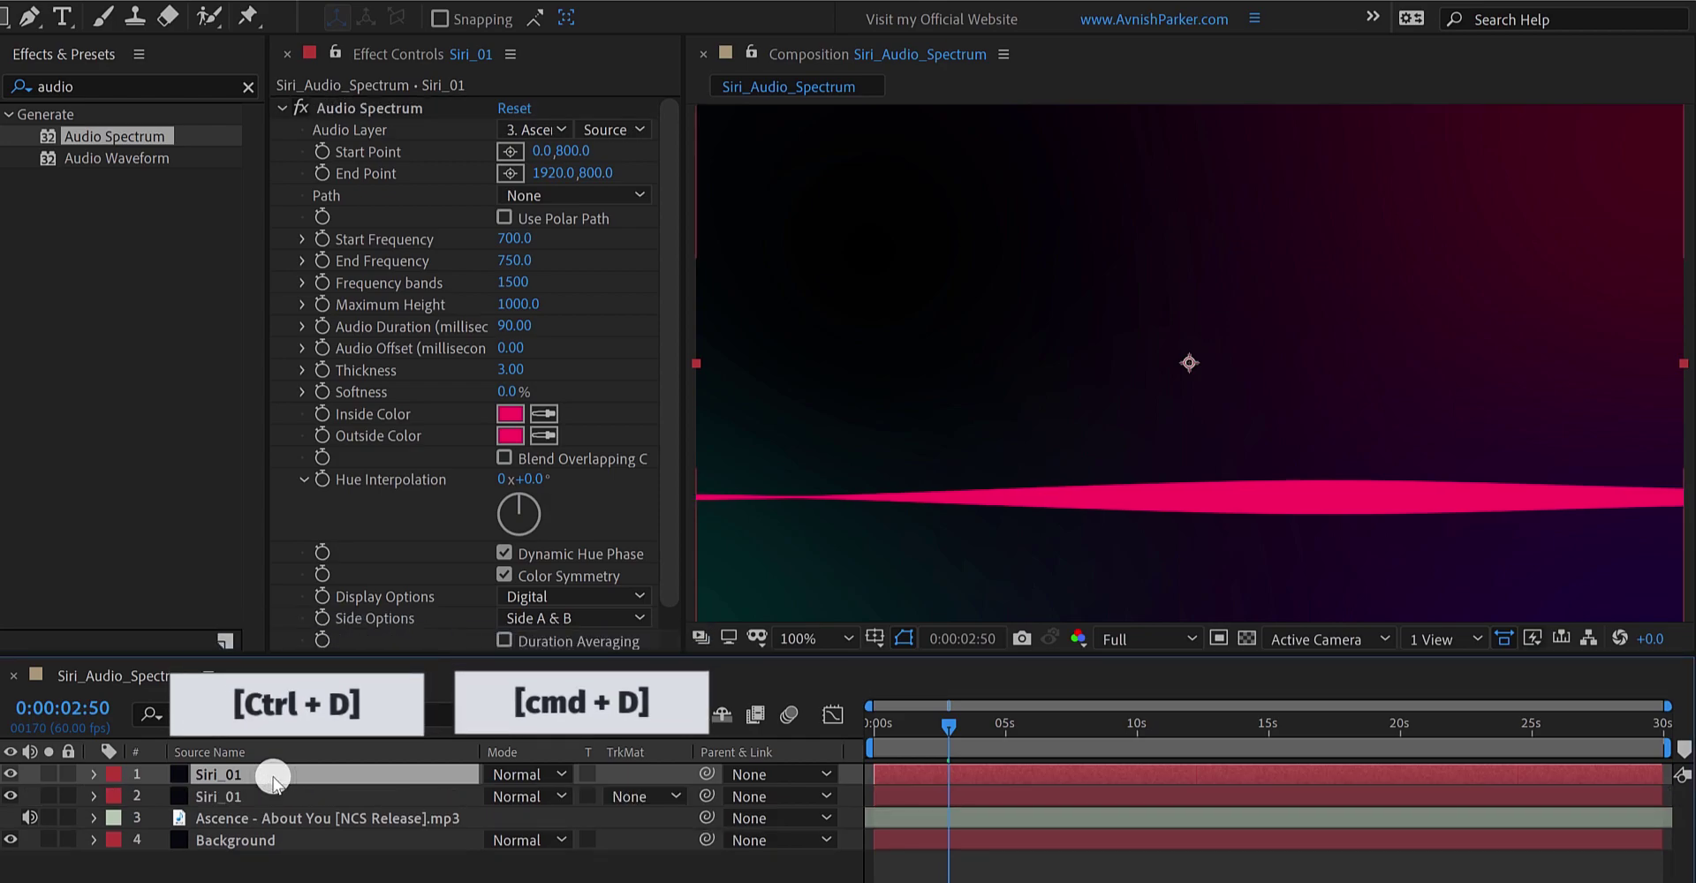
left_click(507, 414)
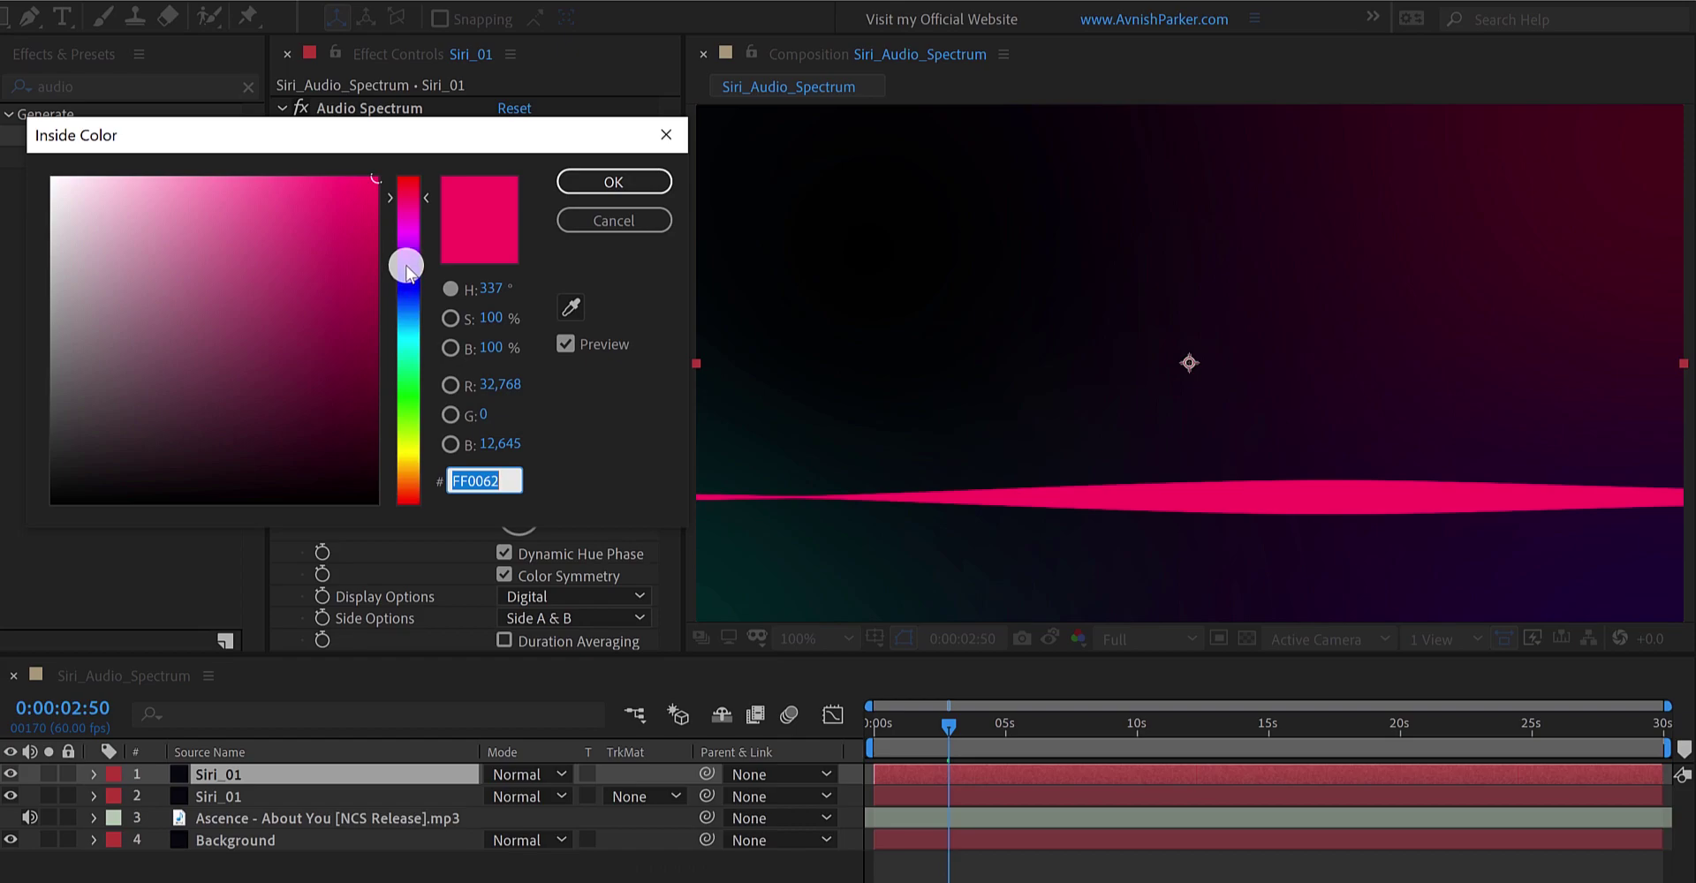
left_click_drag(407, 272, 406, 301)
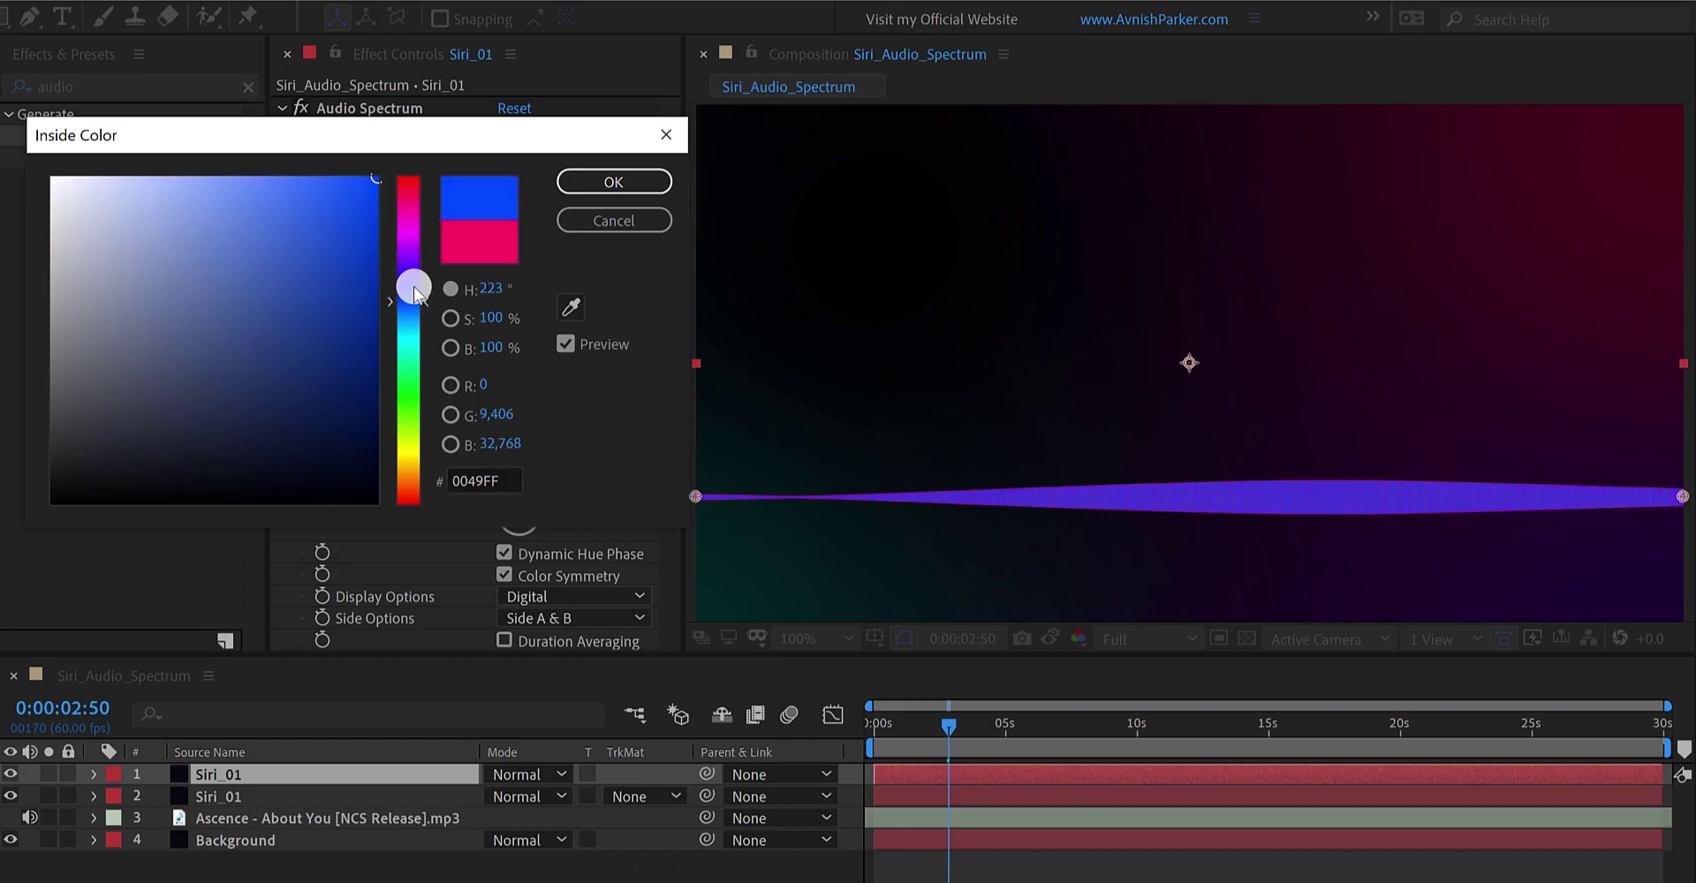
left_click(611, 181)
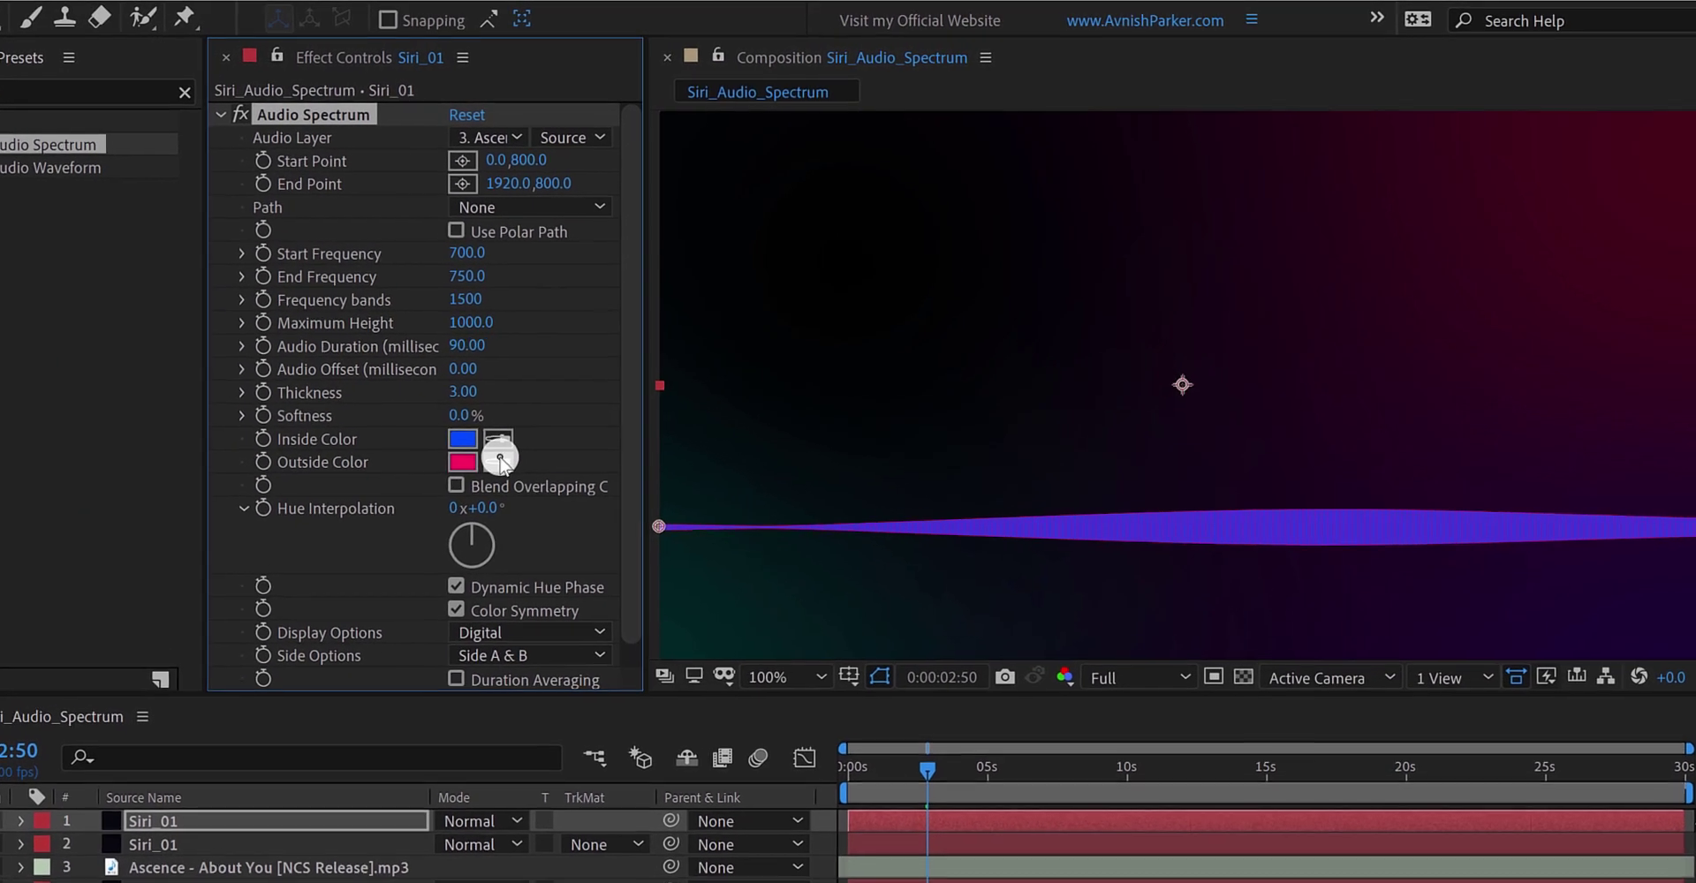
left_click(499, 458)
left_click(461, 439)
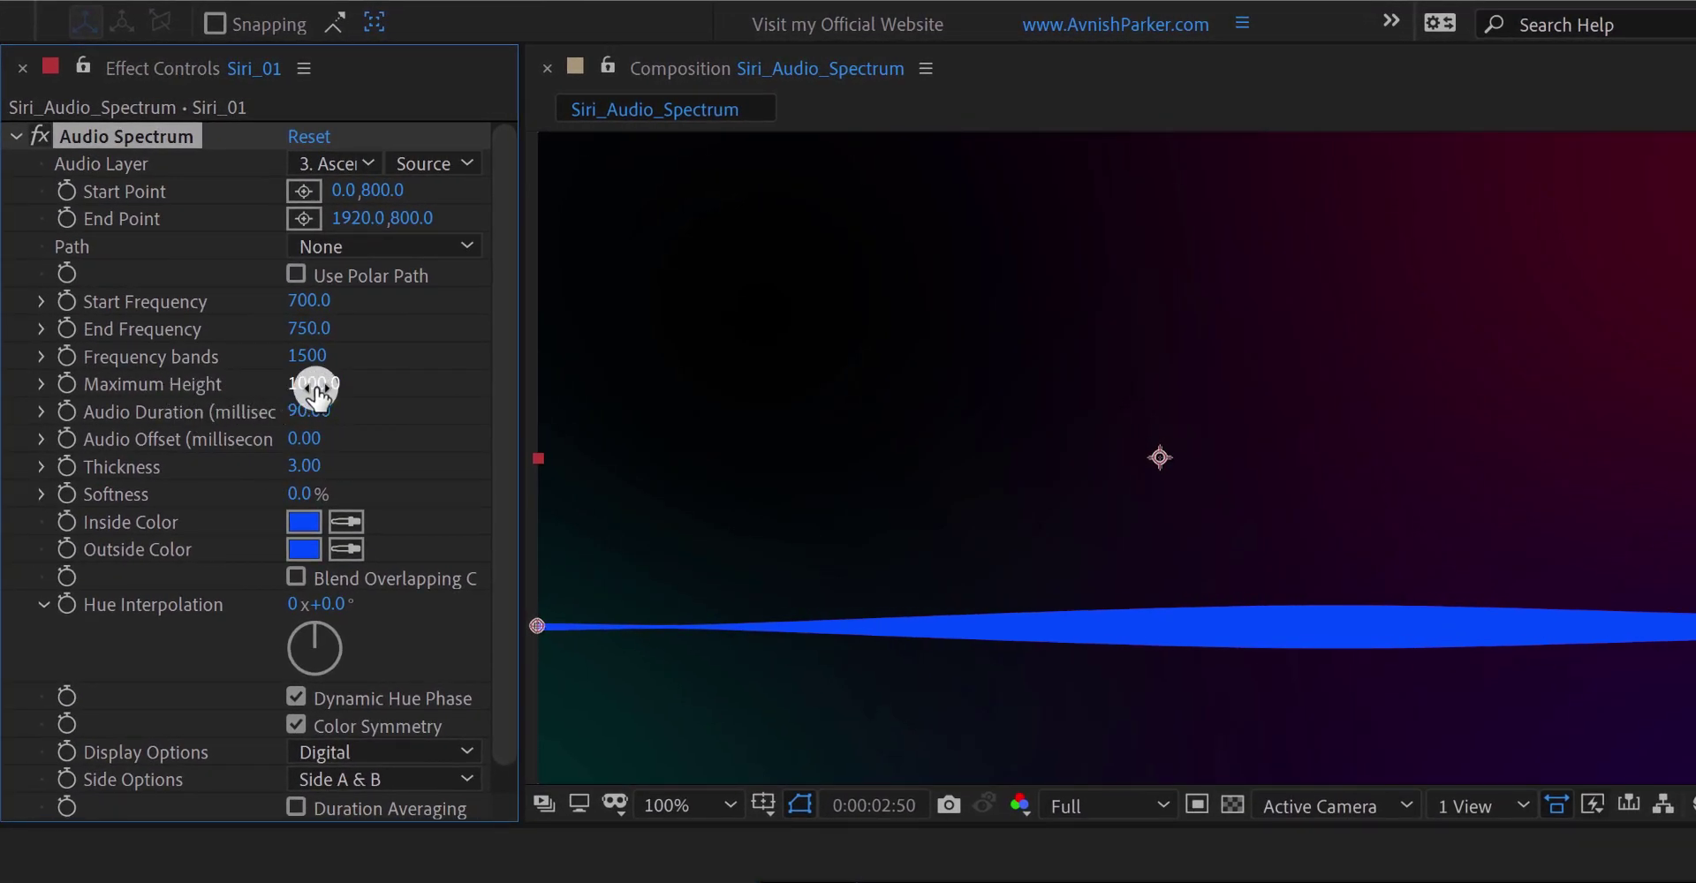
- Give the blue copy frequencies 300–400 and a Maximum Height of 1200
left_click(316, 387)
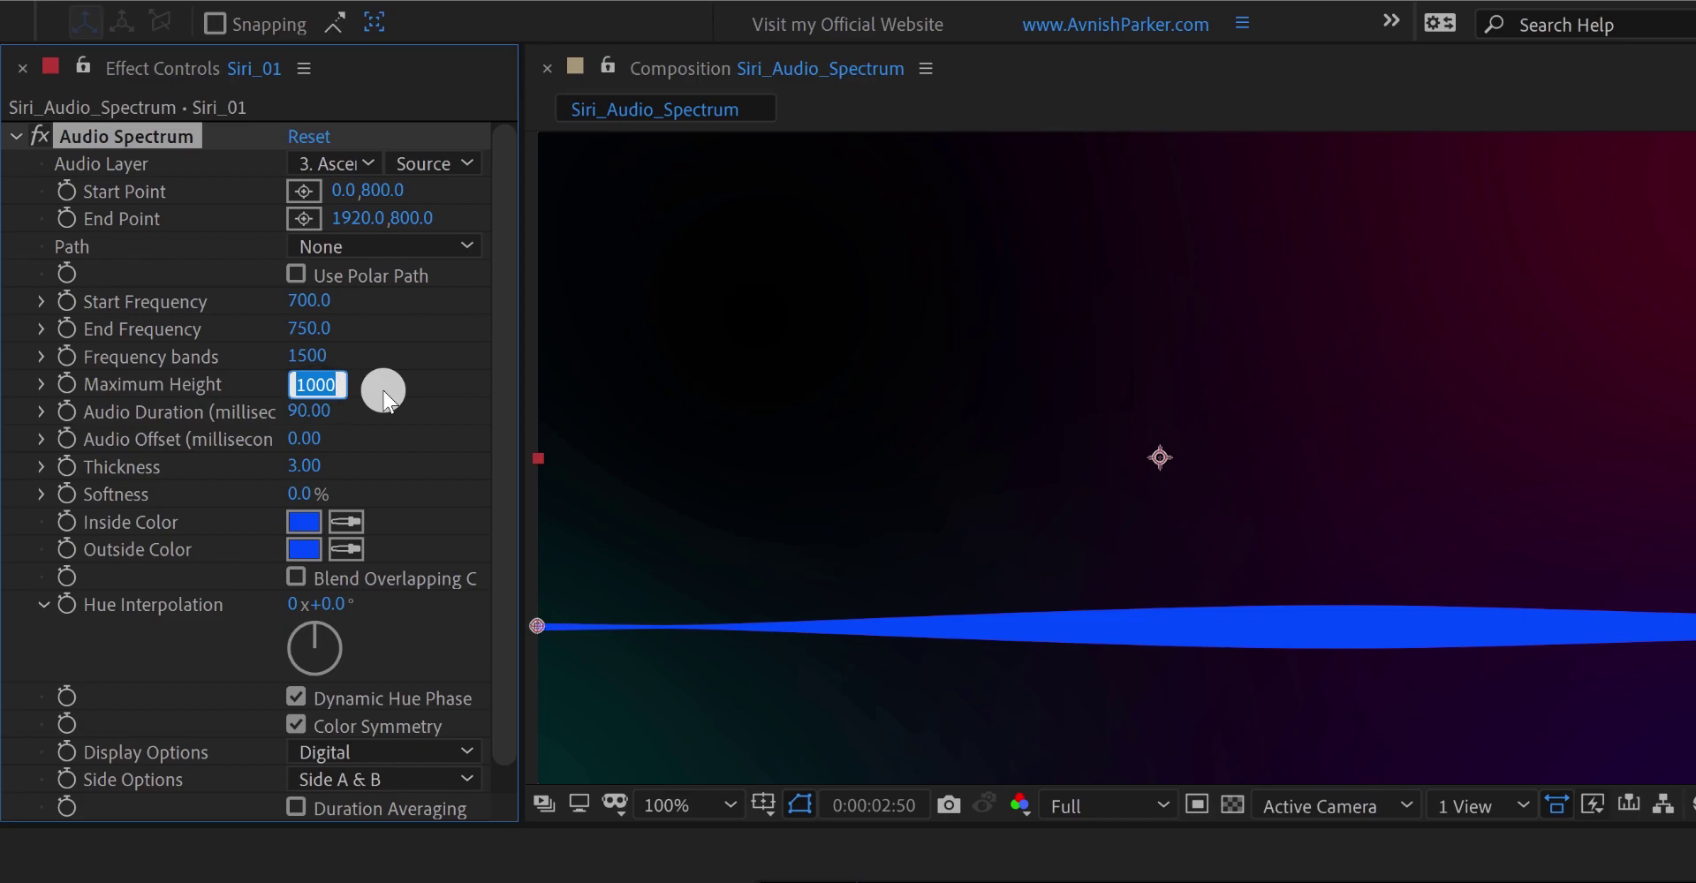
type("1")
key("Return")
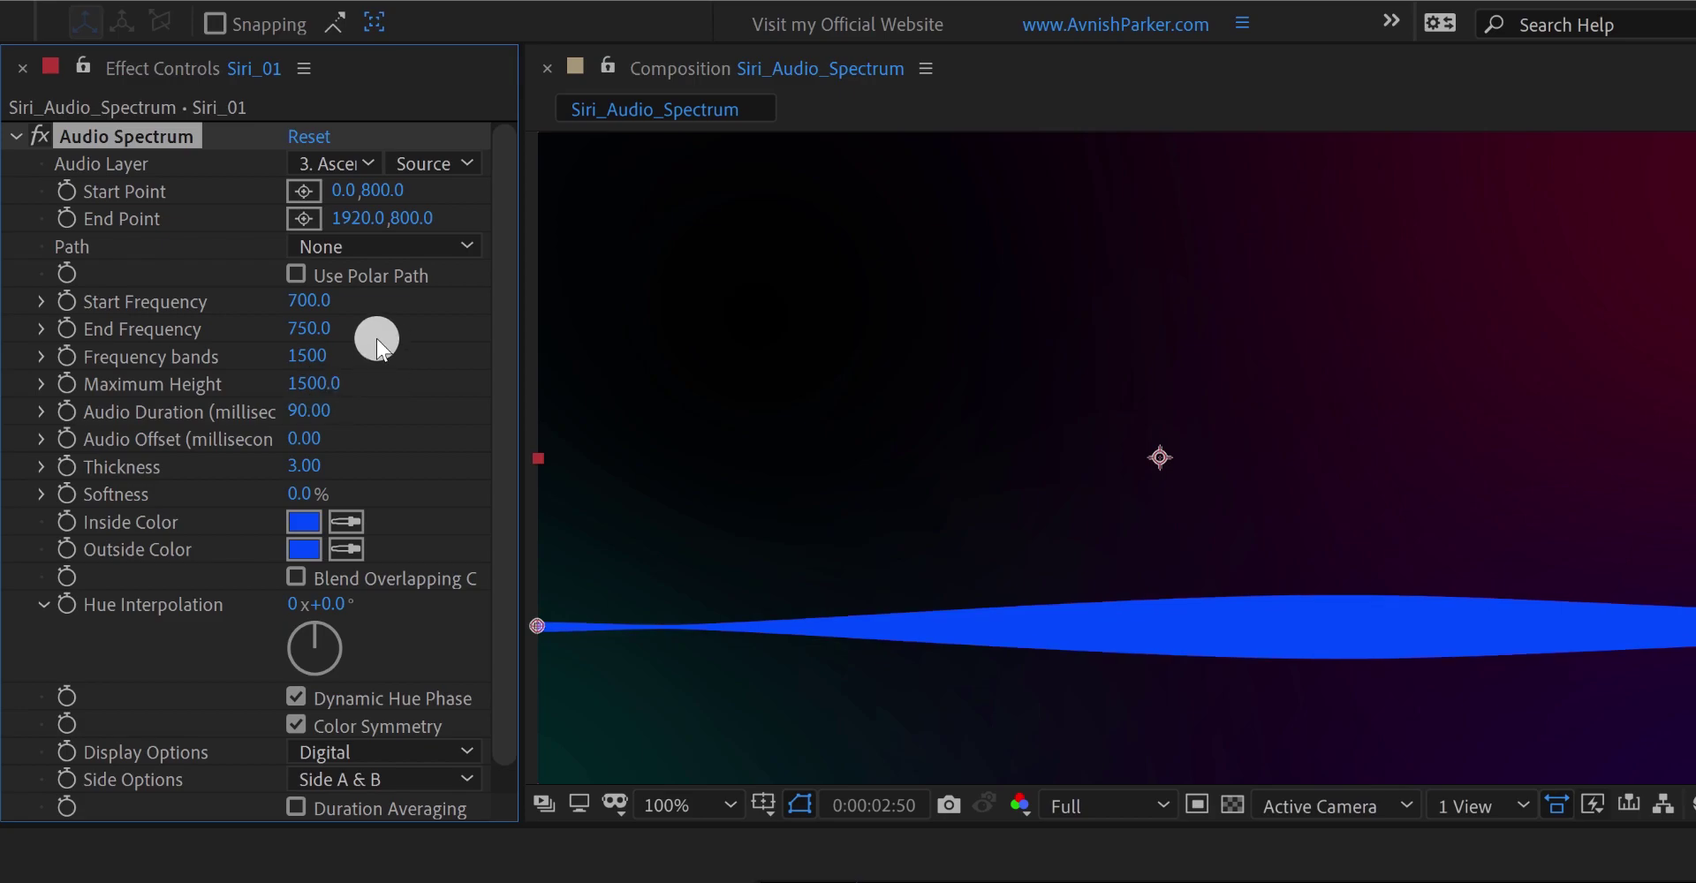
left_click(310, 301)
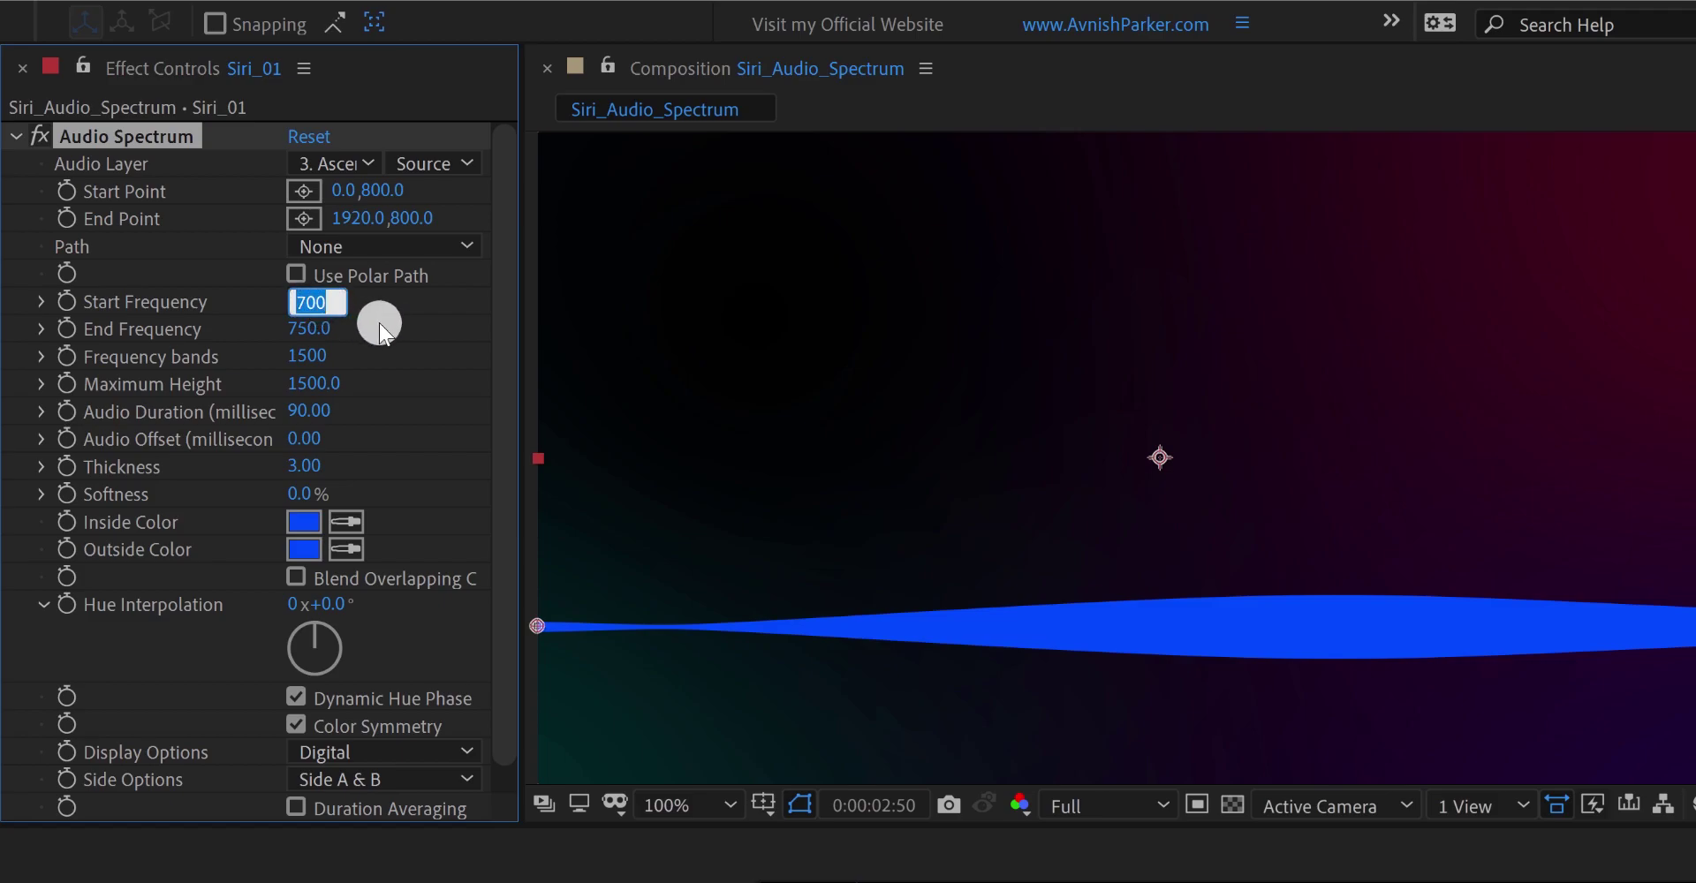
type("300")
key("Return")
left_click(311, 328)
type("400")
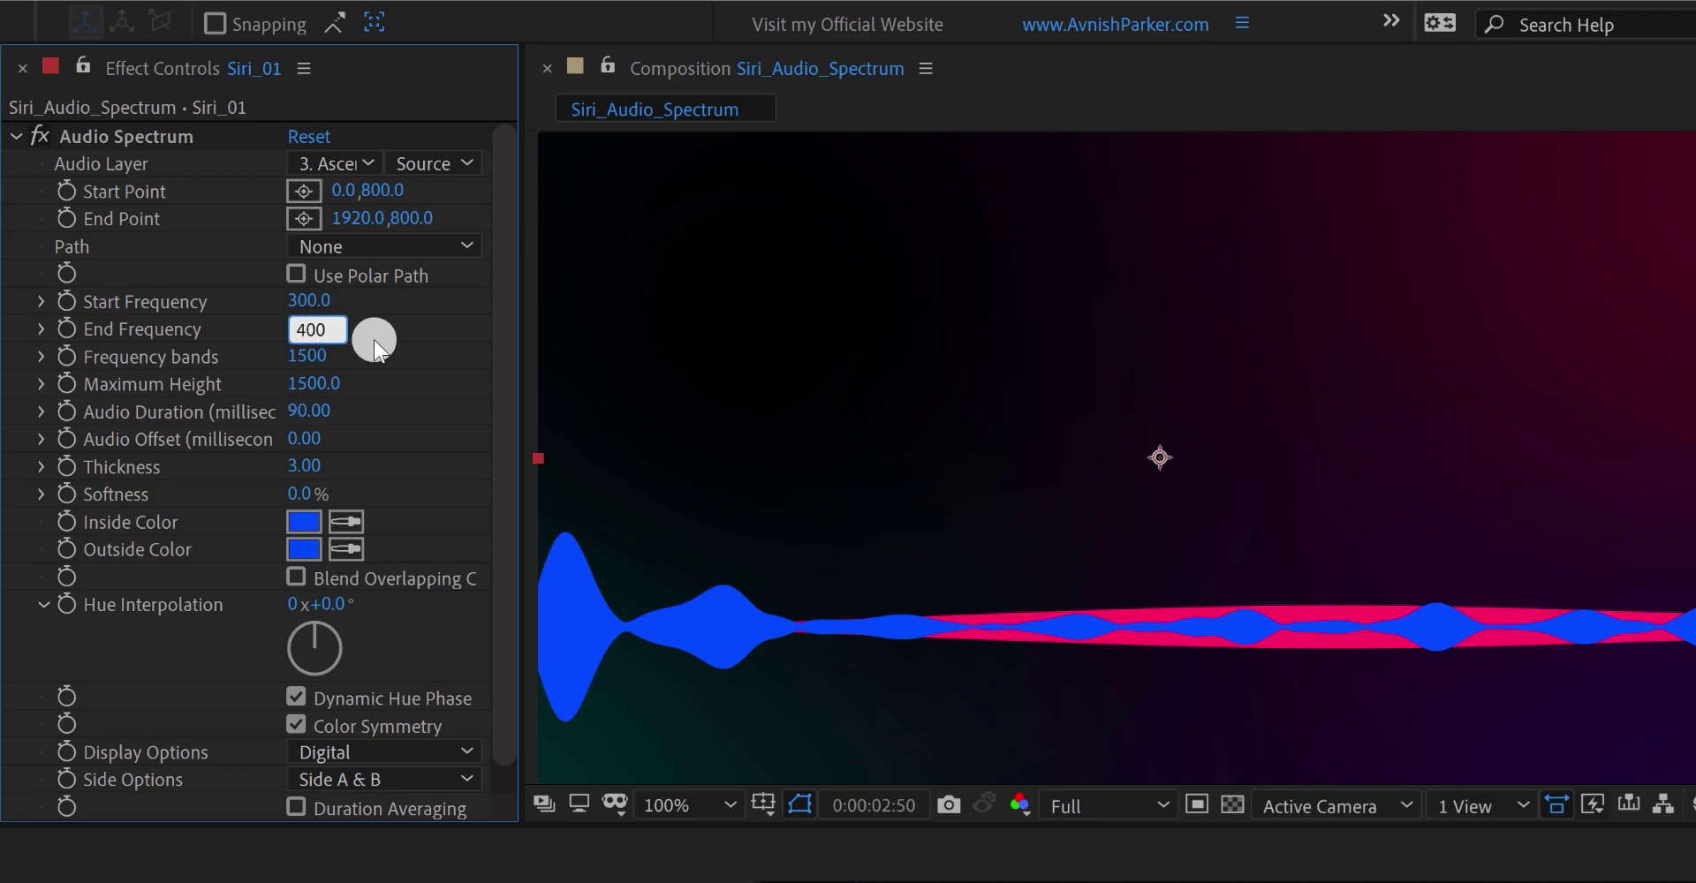
key("Return")
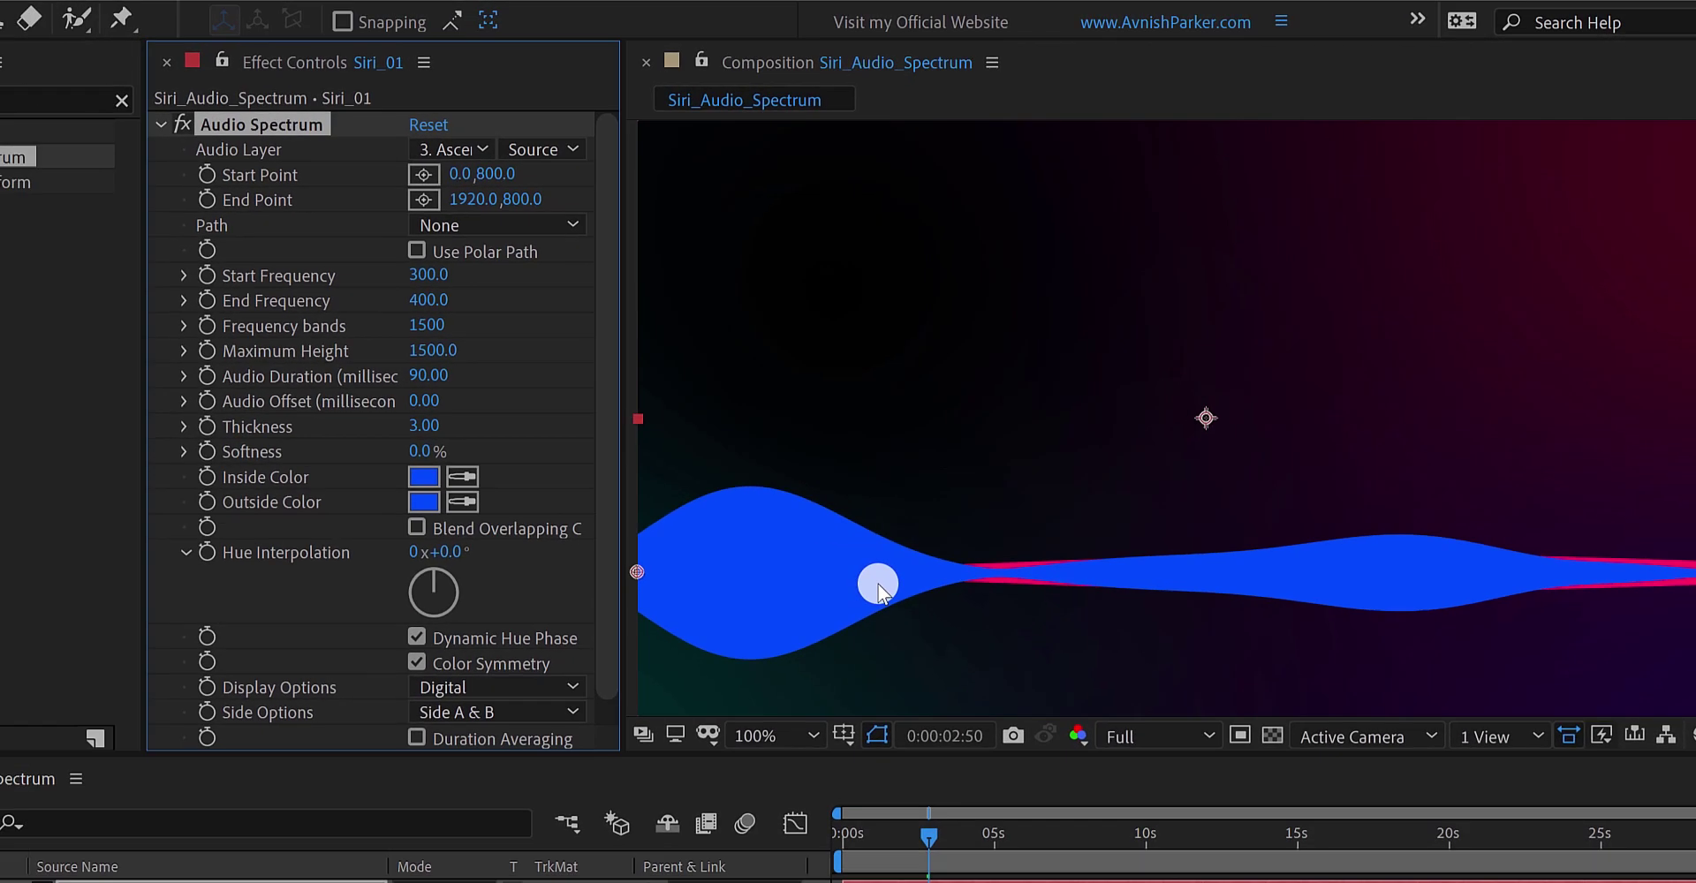
left_click_drag(923, 839, 888, 842)
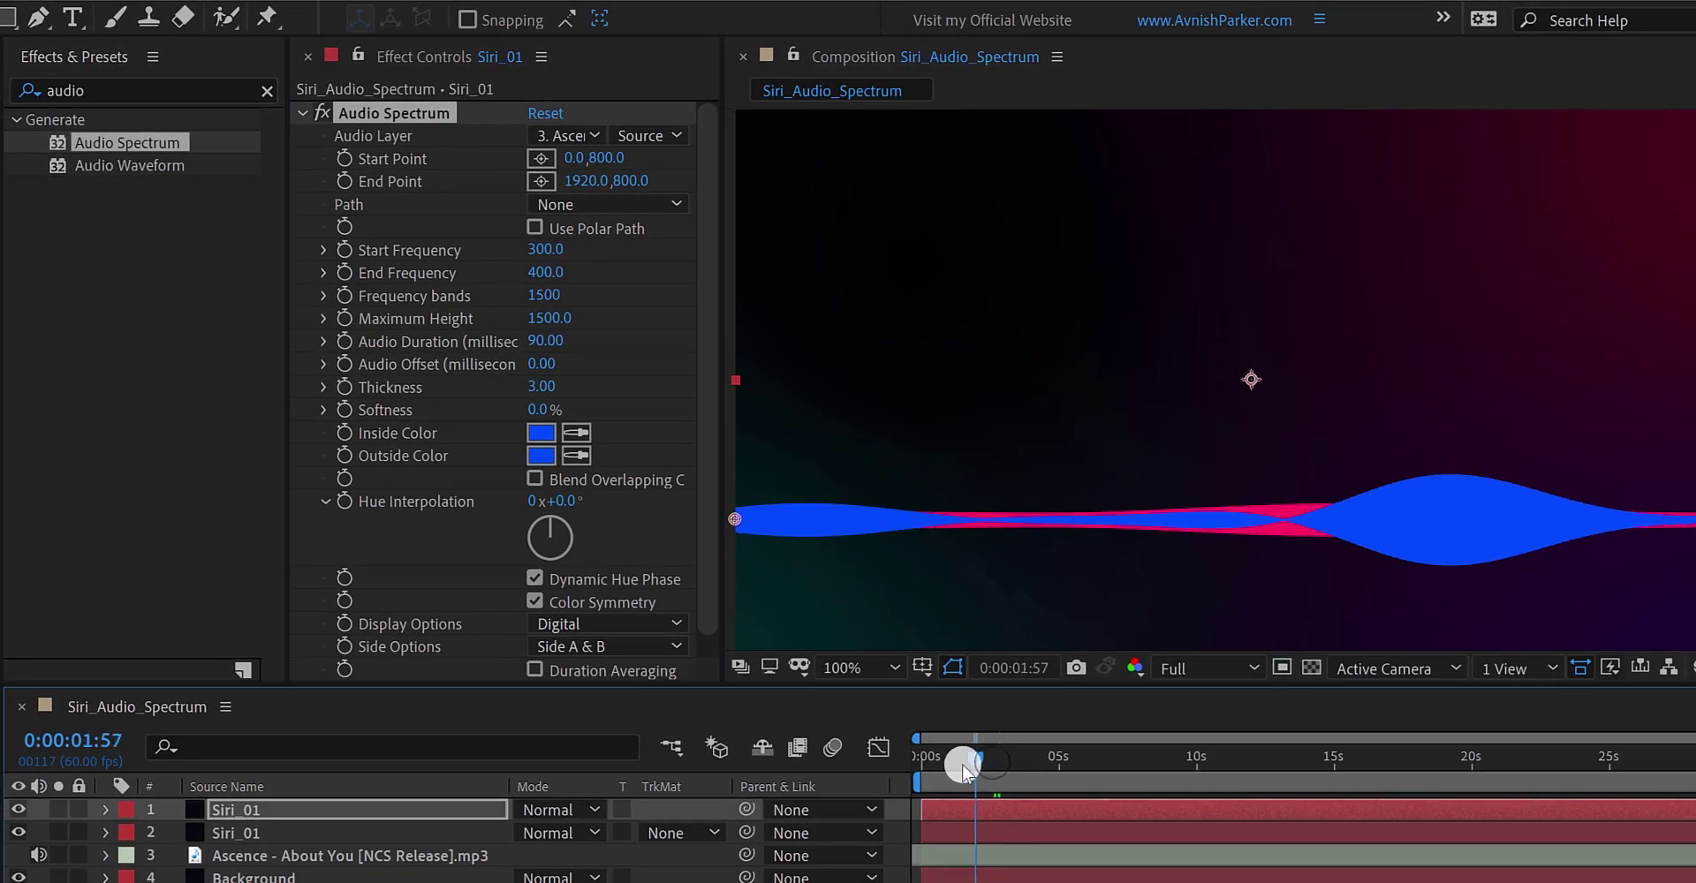
left_click_drag(963, 768, 997, 777)
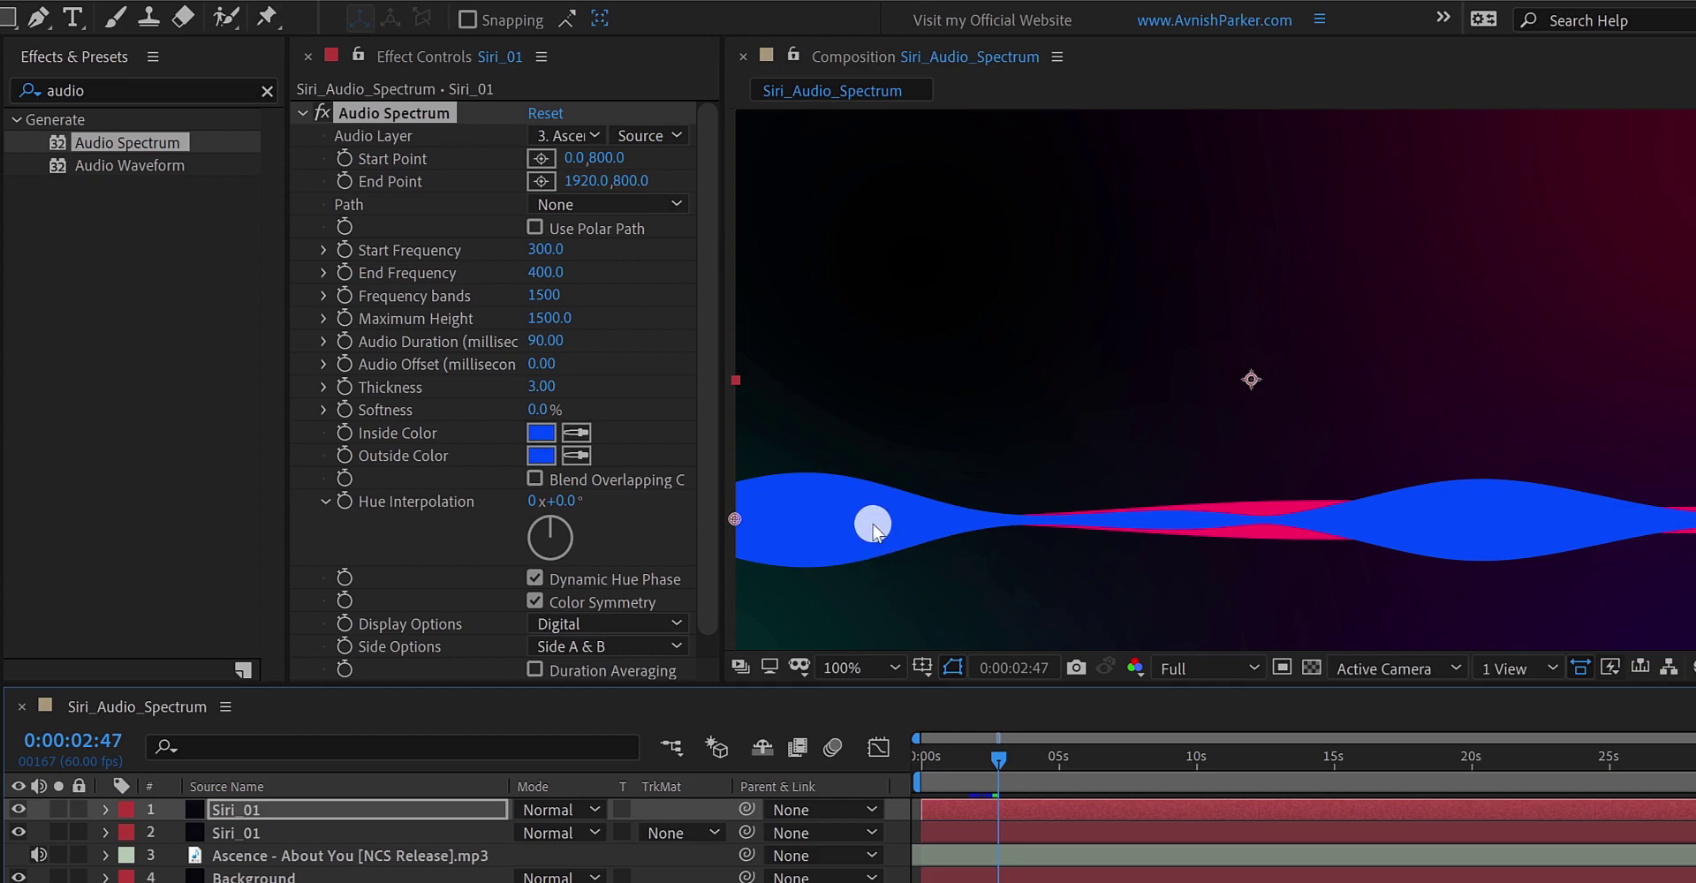
left_click(541, 319)
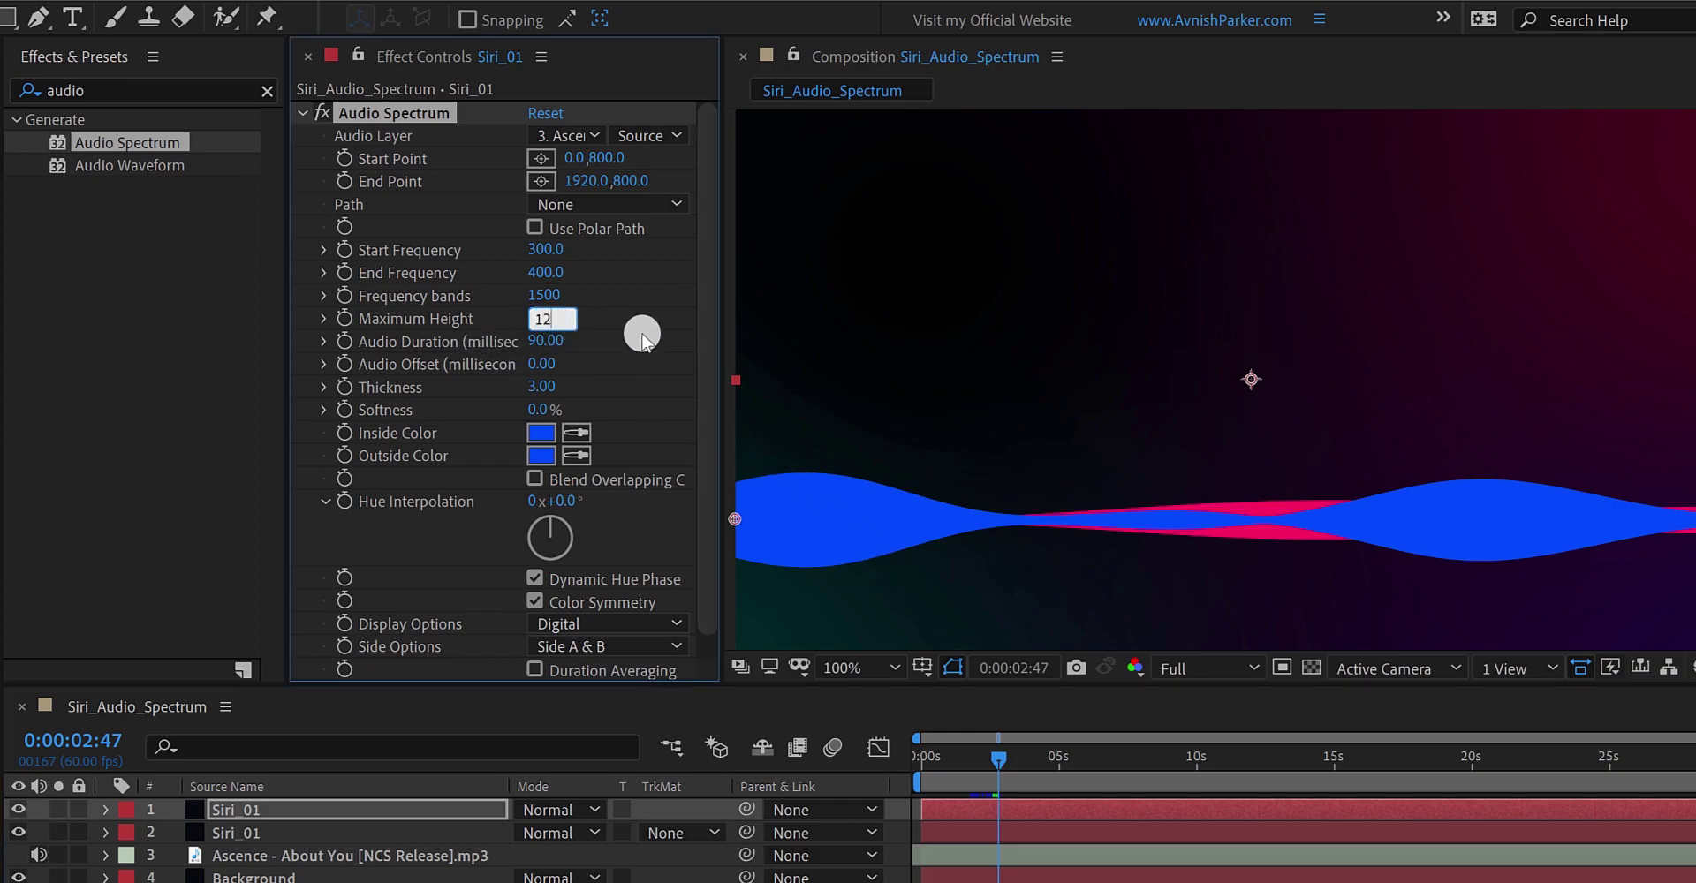
key("Return")
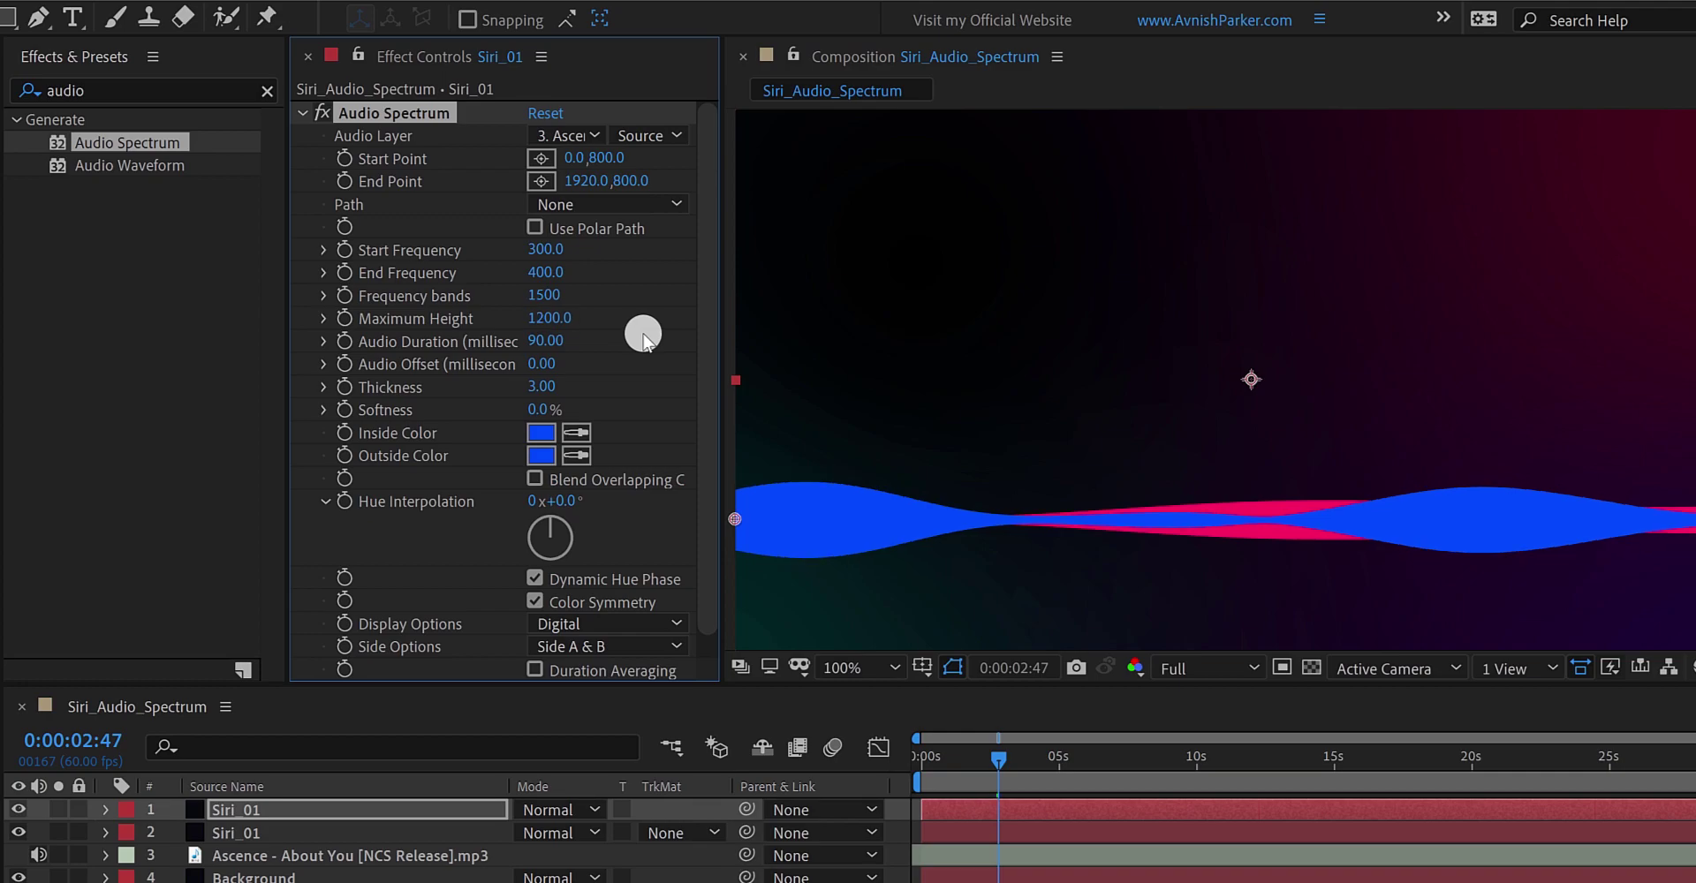
- Lower the pink Siri_01 layer's Maximum Height to 700 and preview both waveforms
left_click(258, 831)
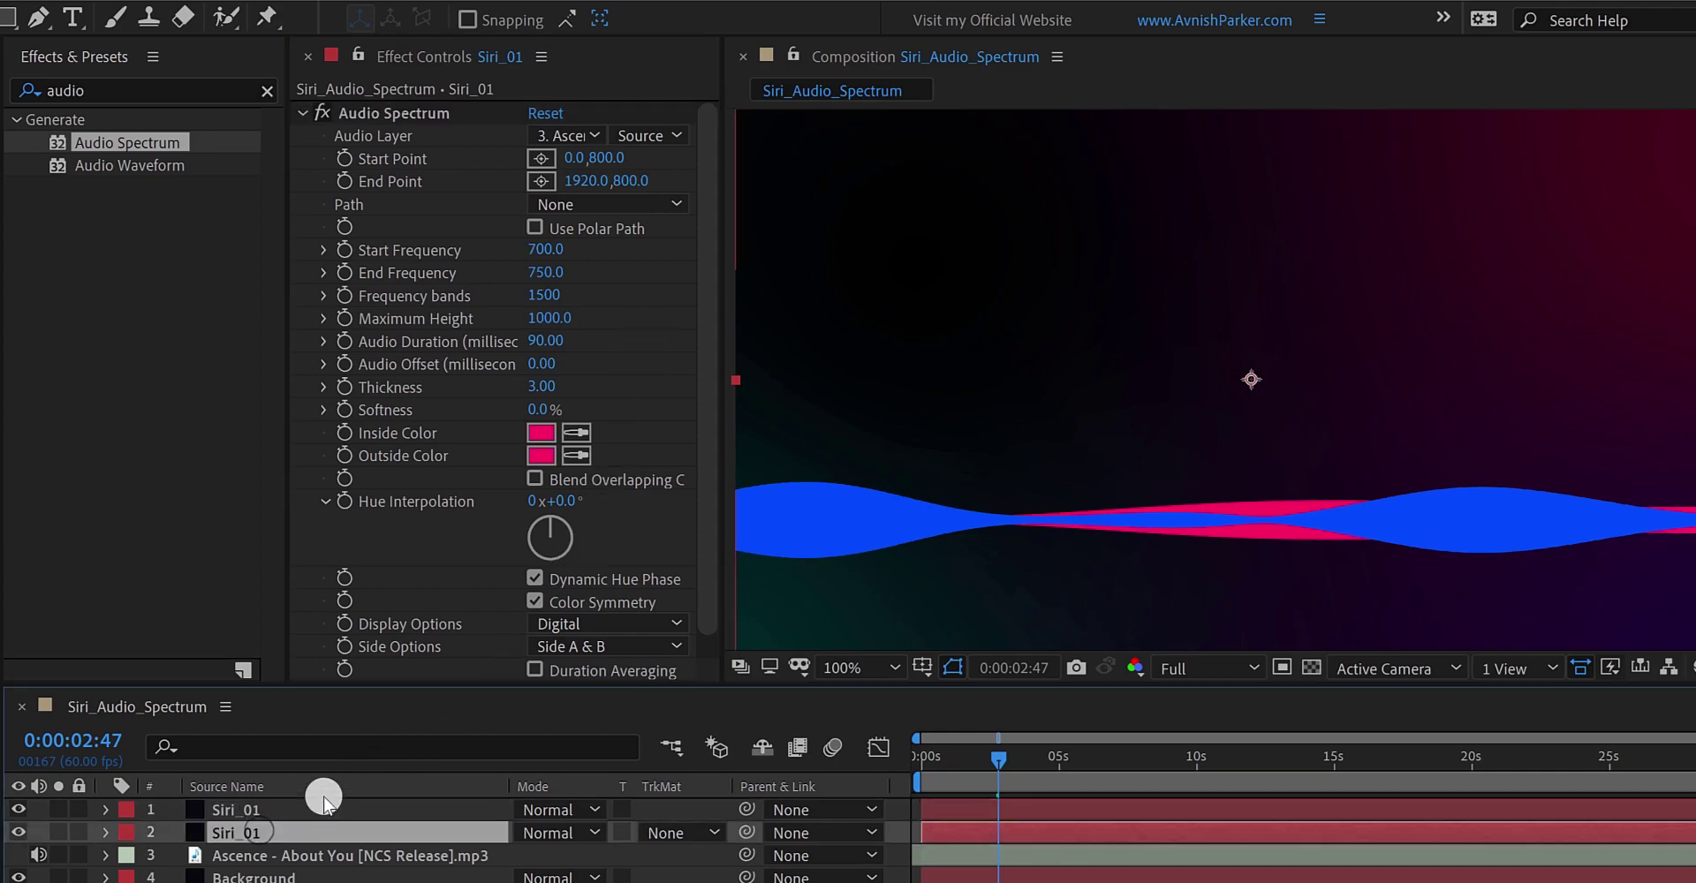
left_click(549, 318)
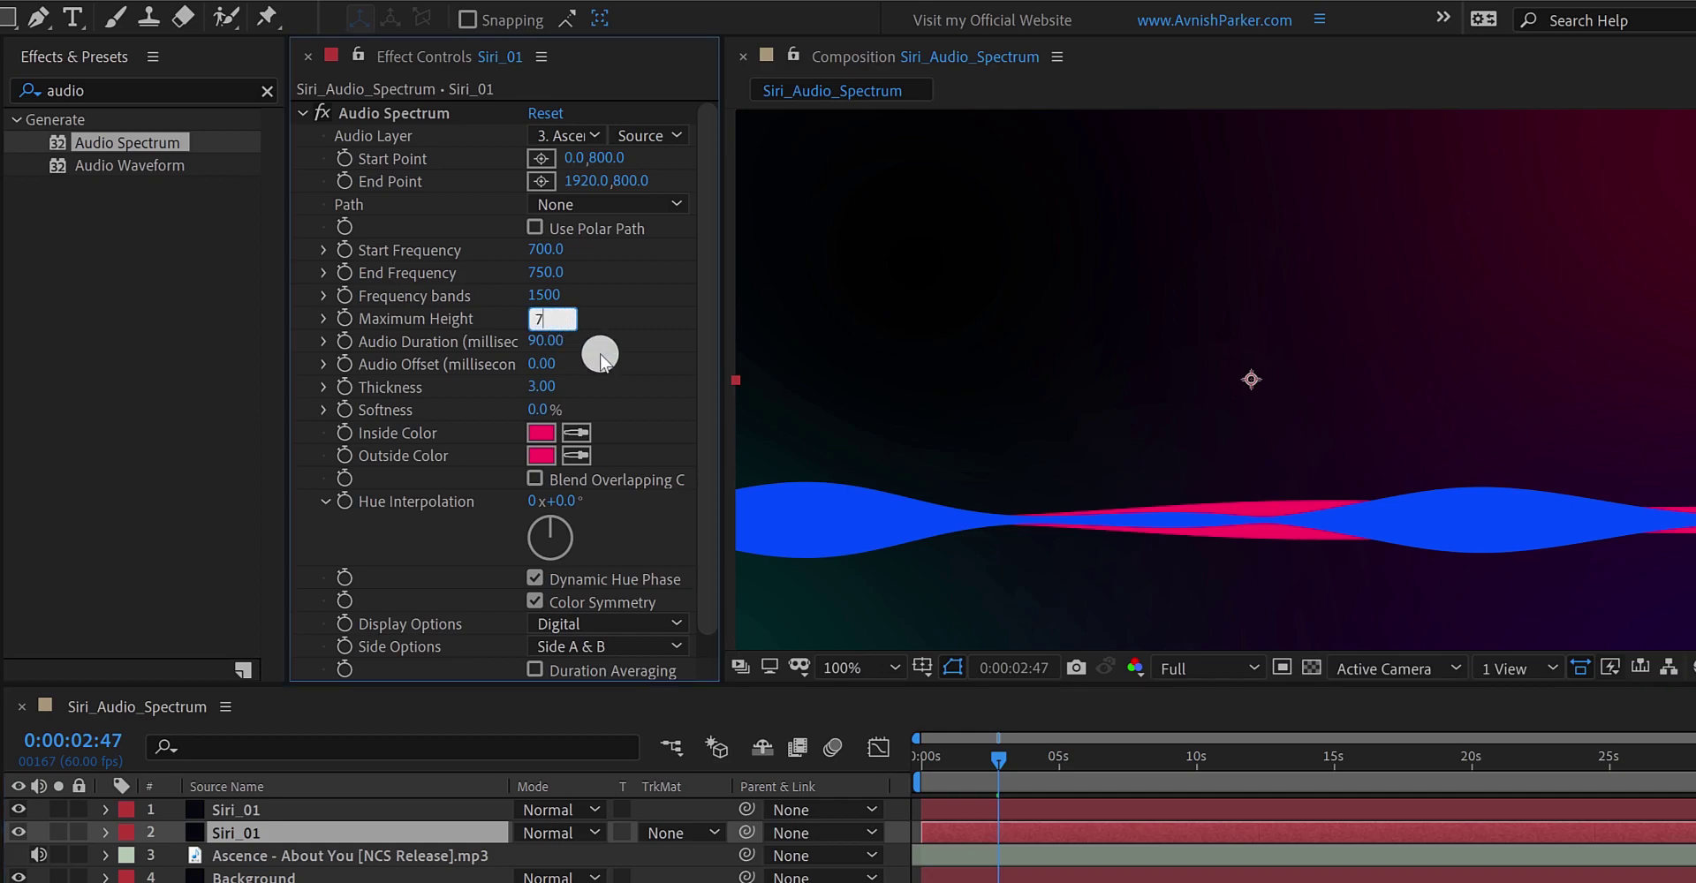
key("Return")
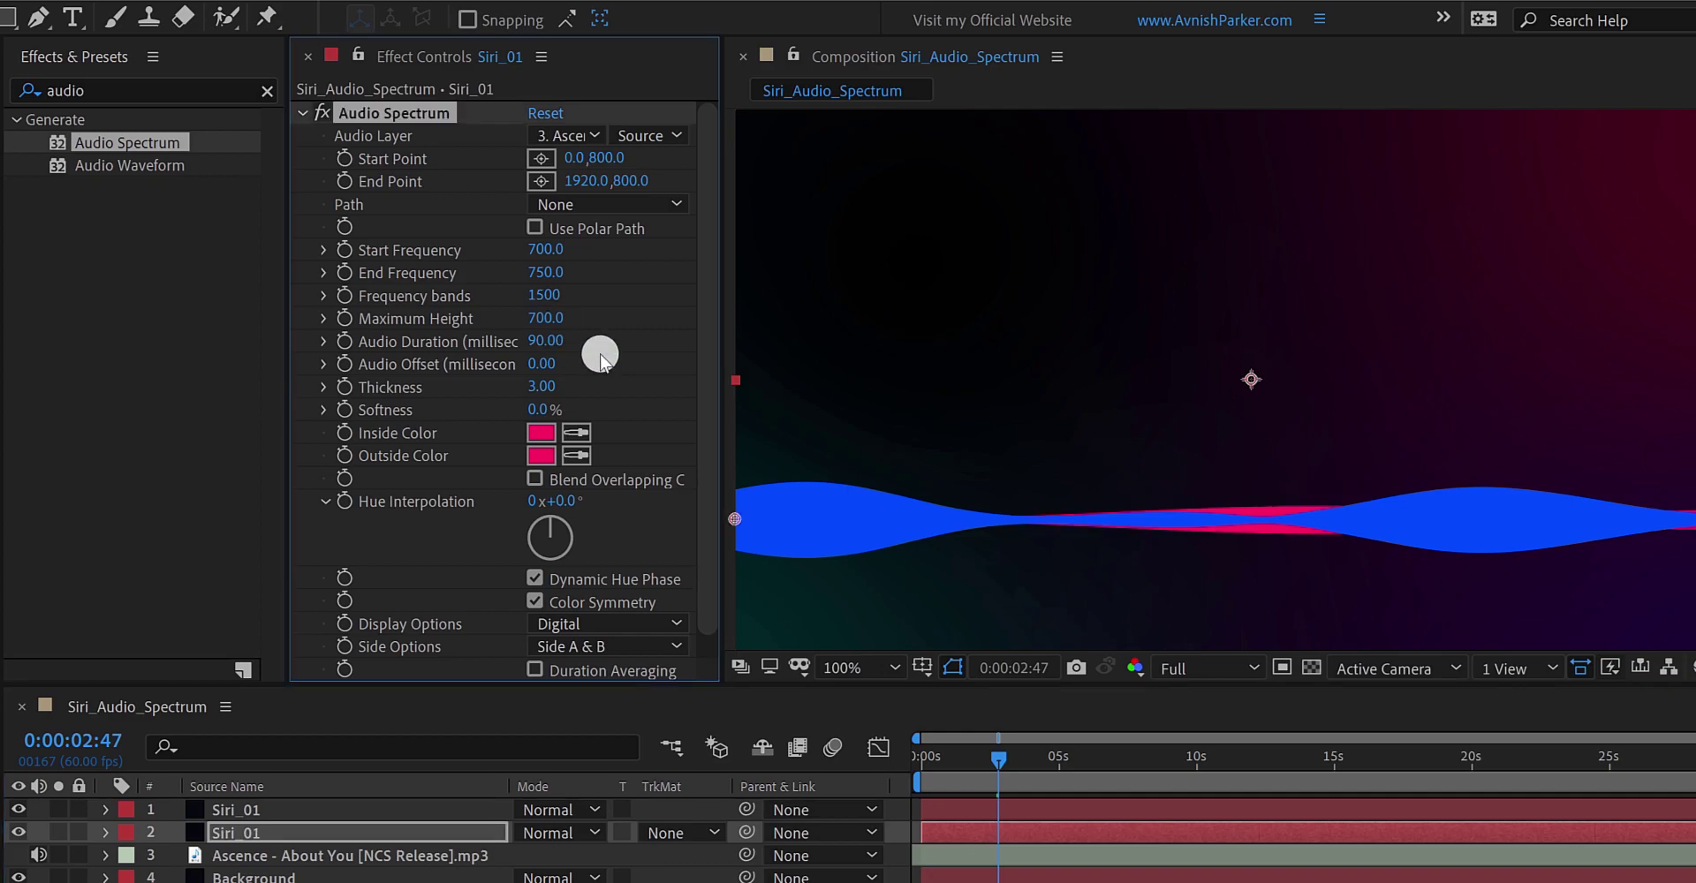
left_click_drag(923, 757, 1008, 781)
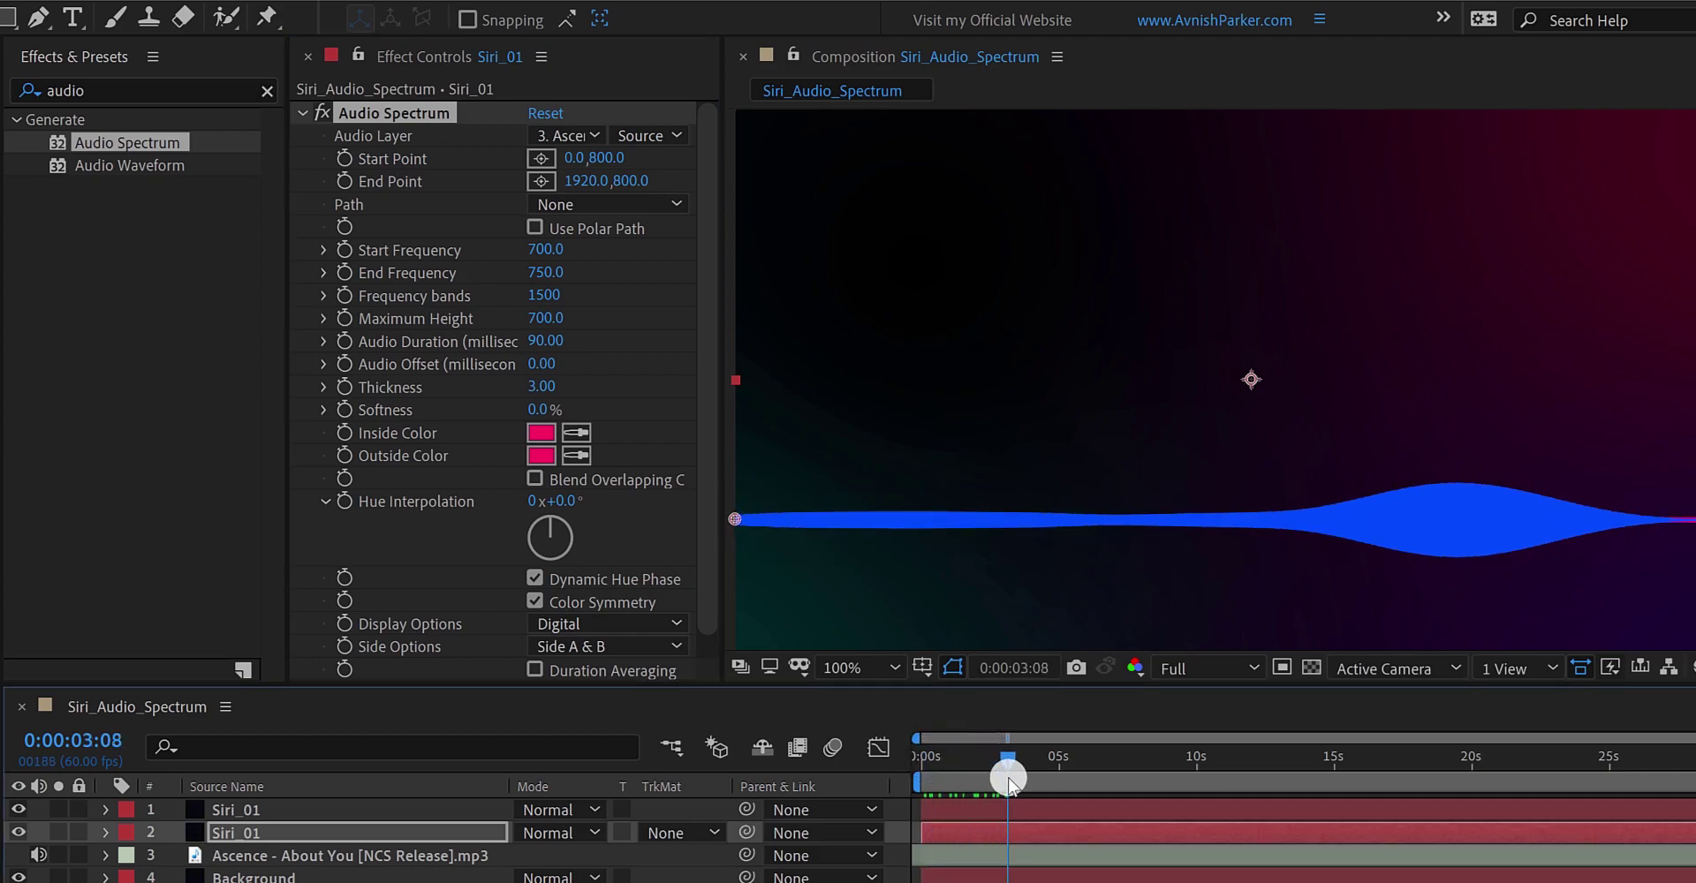
- Duplicate the blue Siri_01 layer and make the copy's inside colour green
left_click(326, 813)
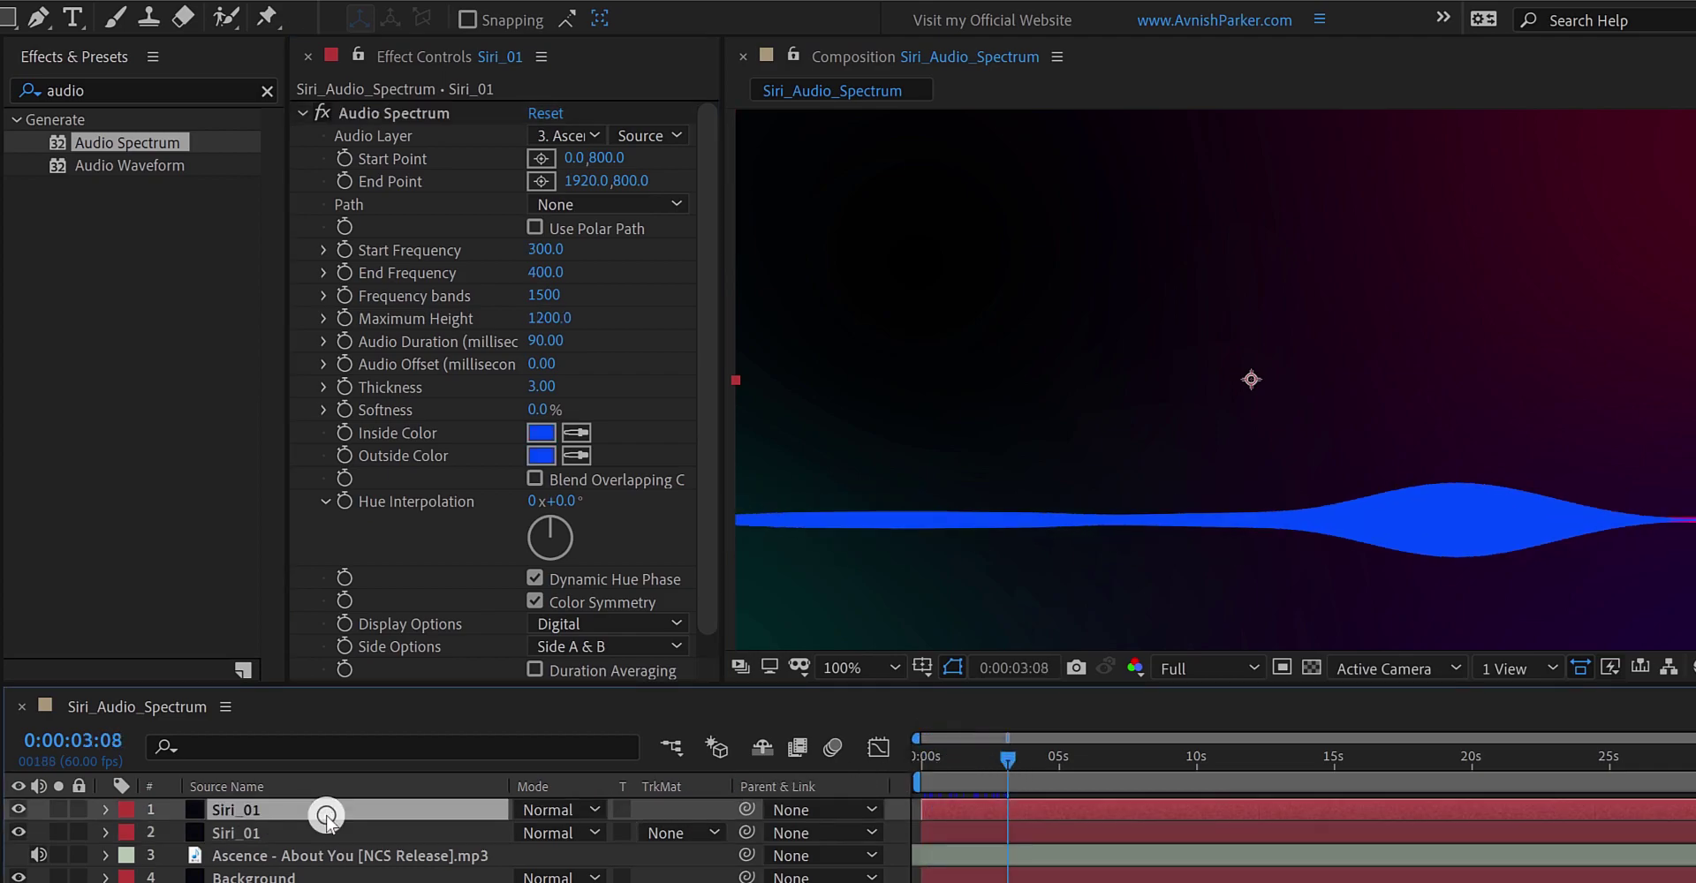
key("ctrl+d")
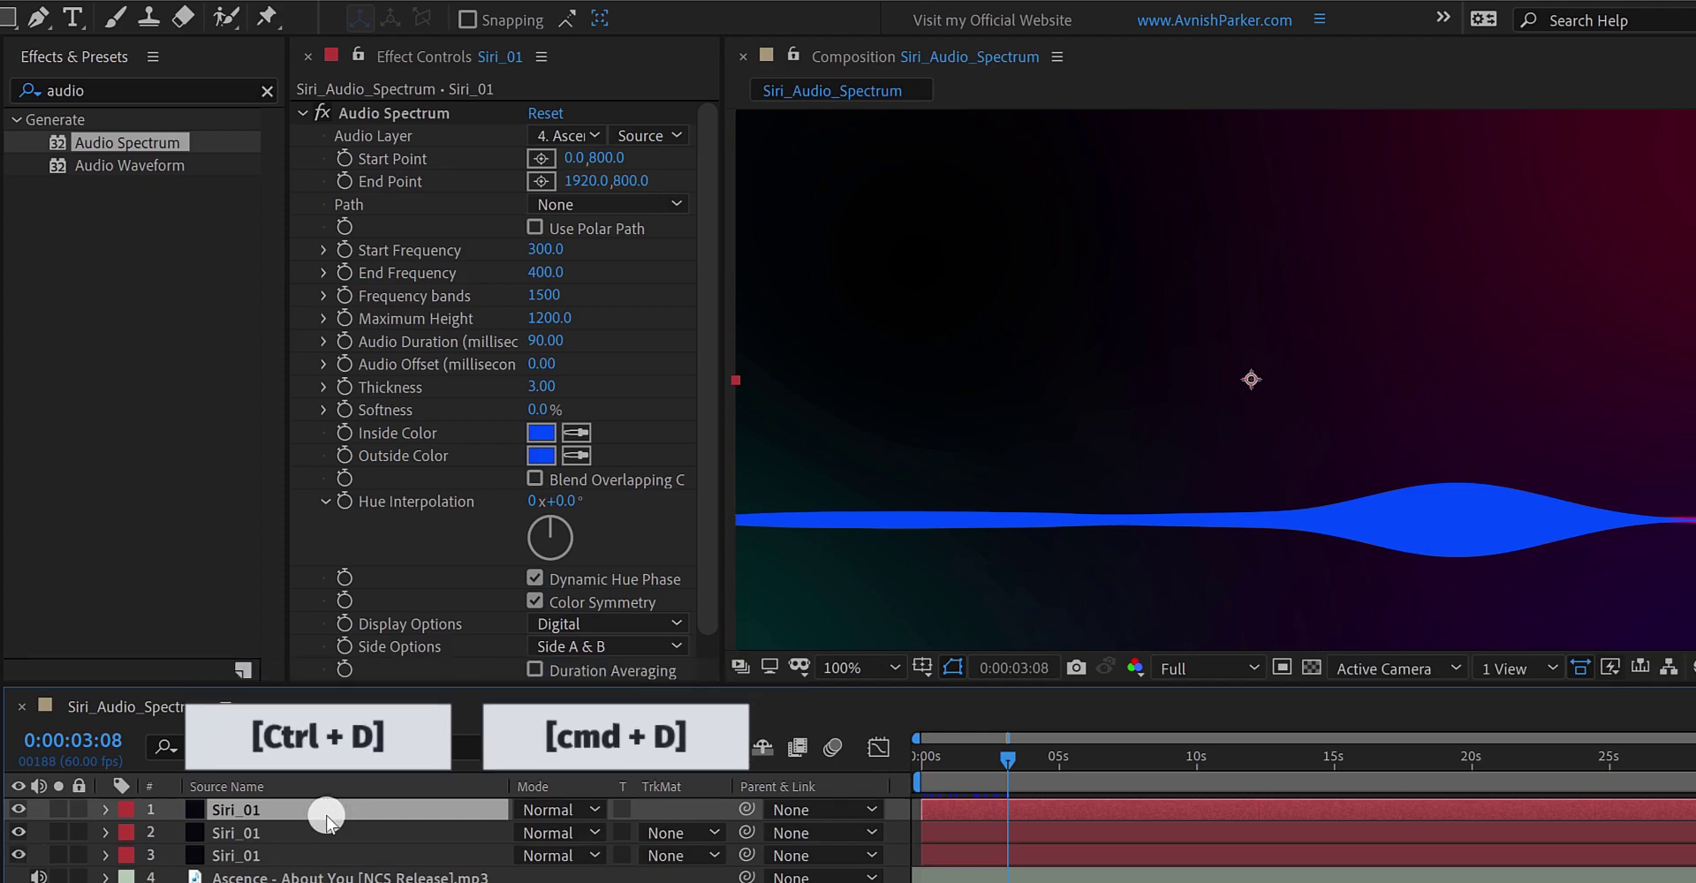
left_click(541, 433)
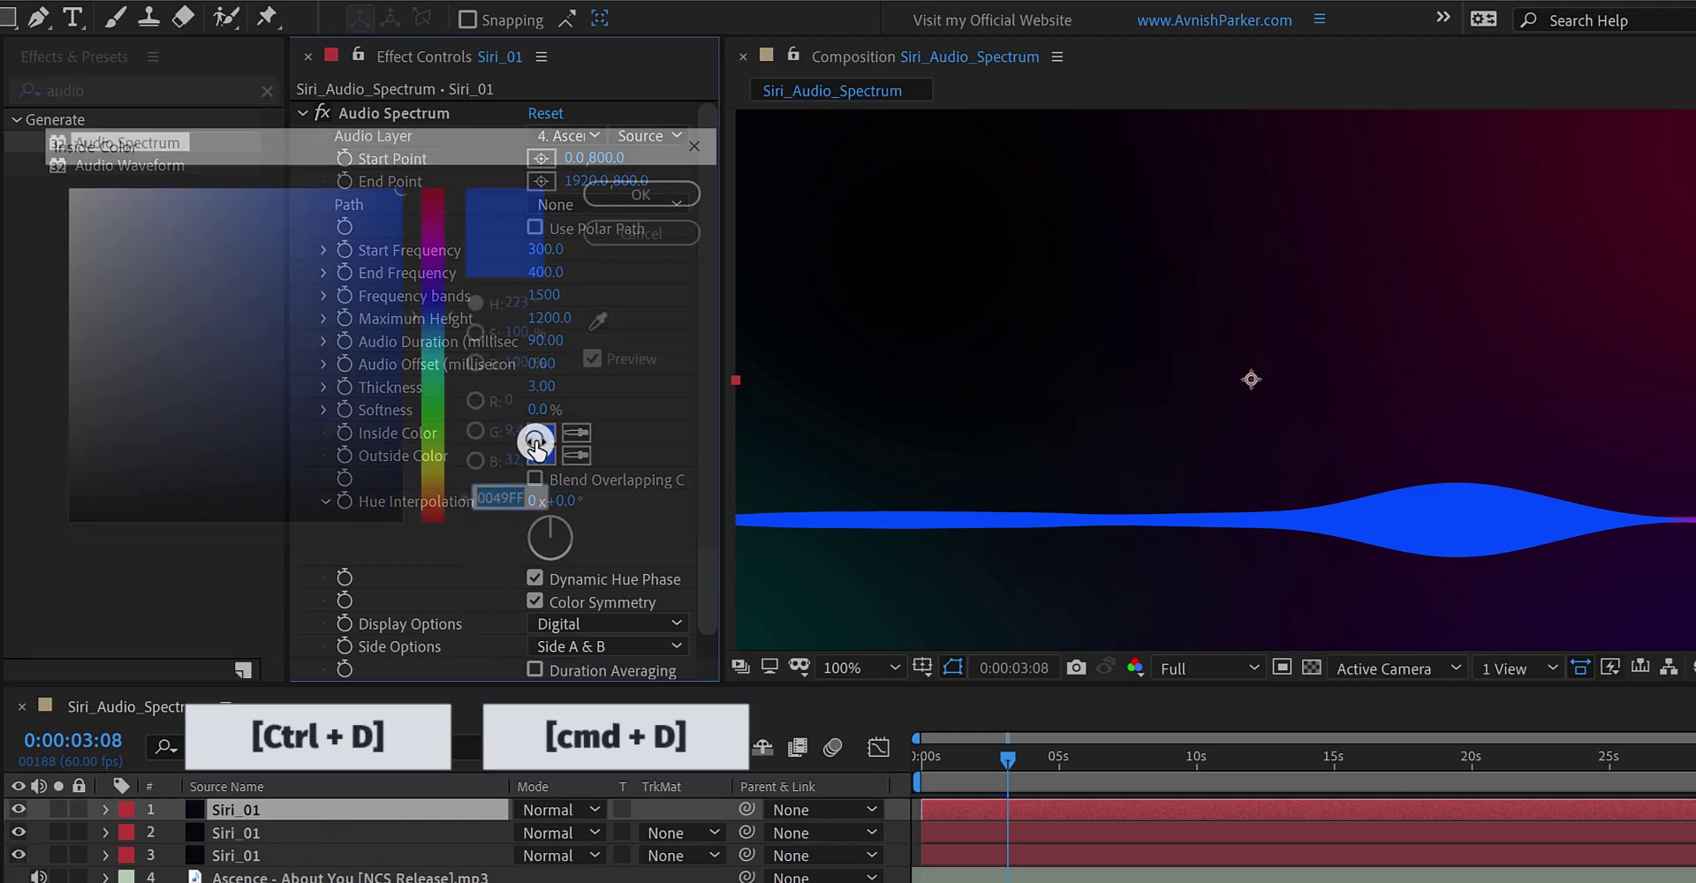
left_click(458, 409)
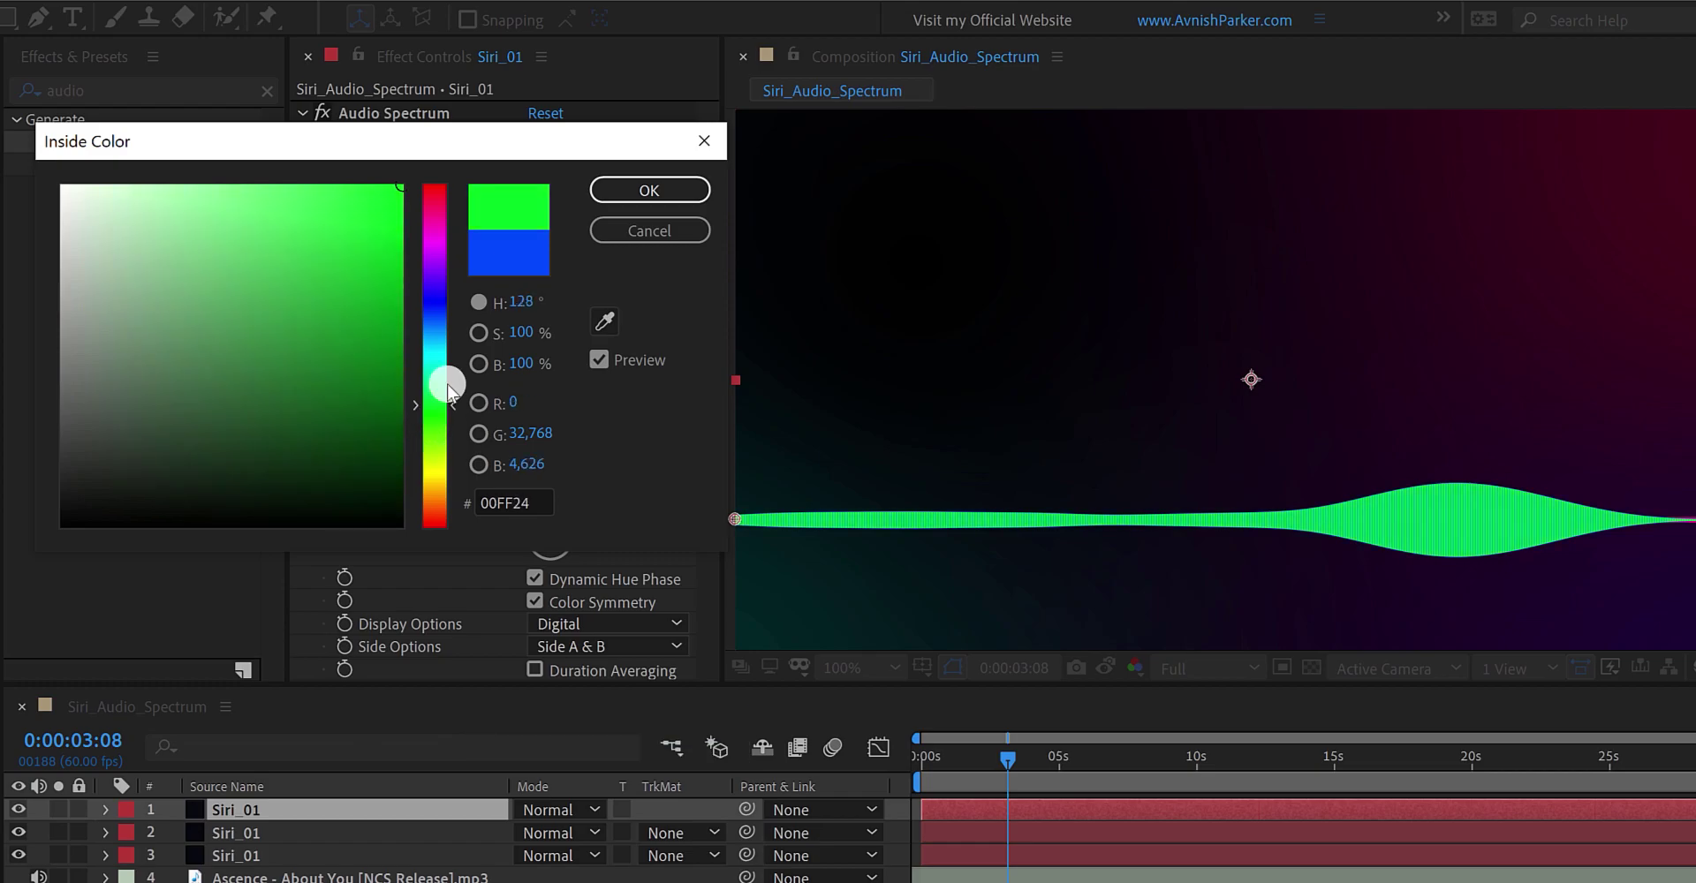
left_click(602, 192)
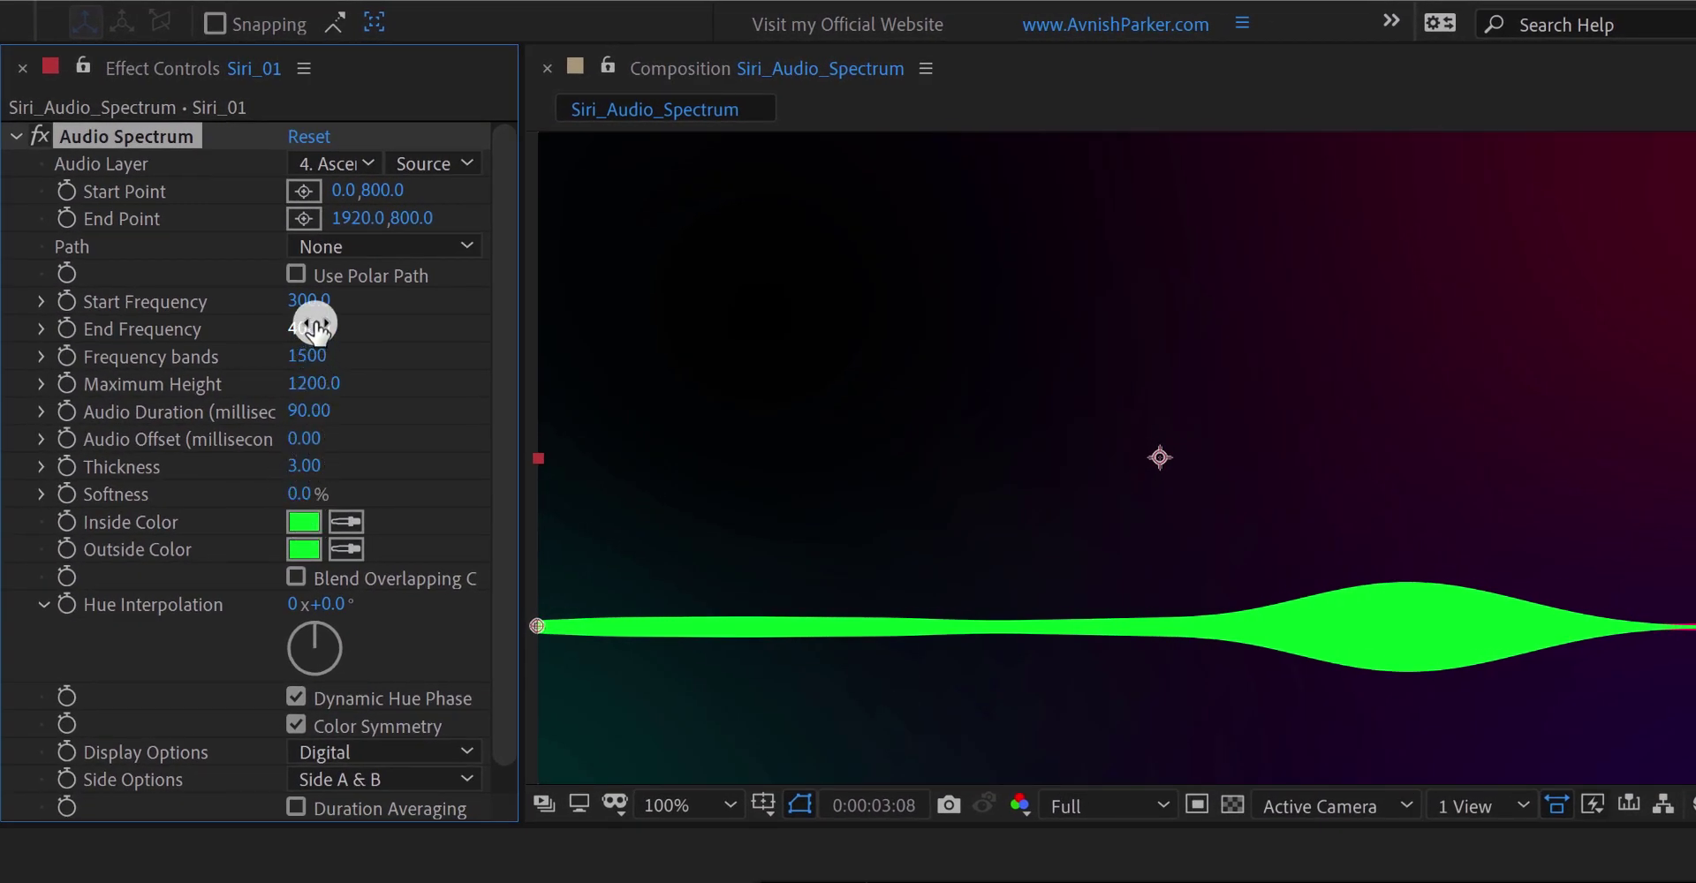
- Set the green spectrum's Start Frequency to 20 and Maximum Height to 500
left_click(314, 308)
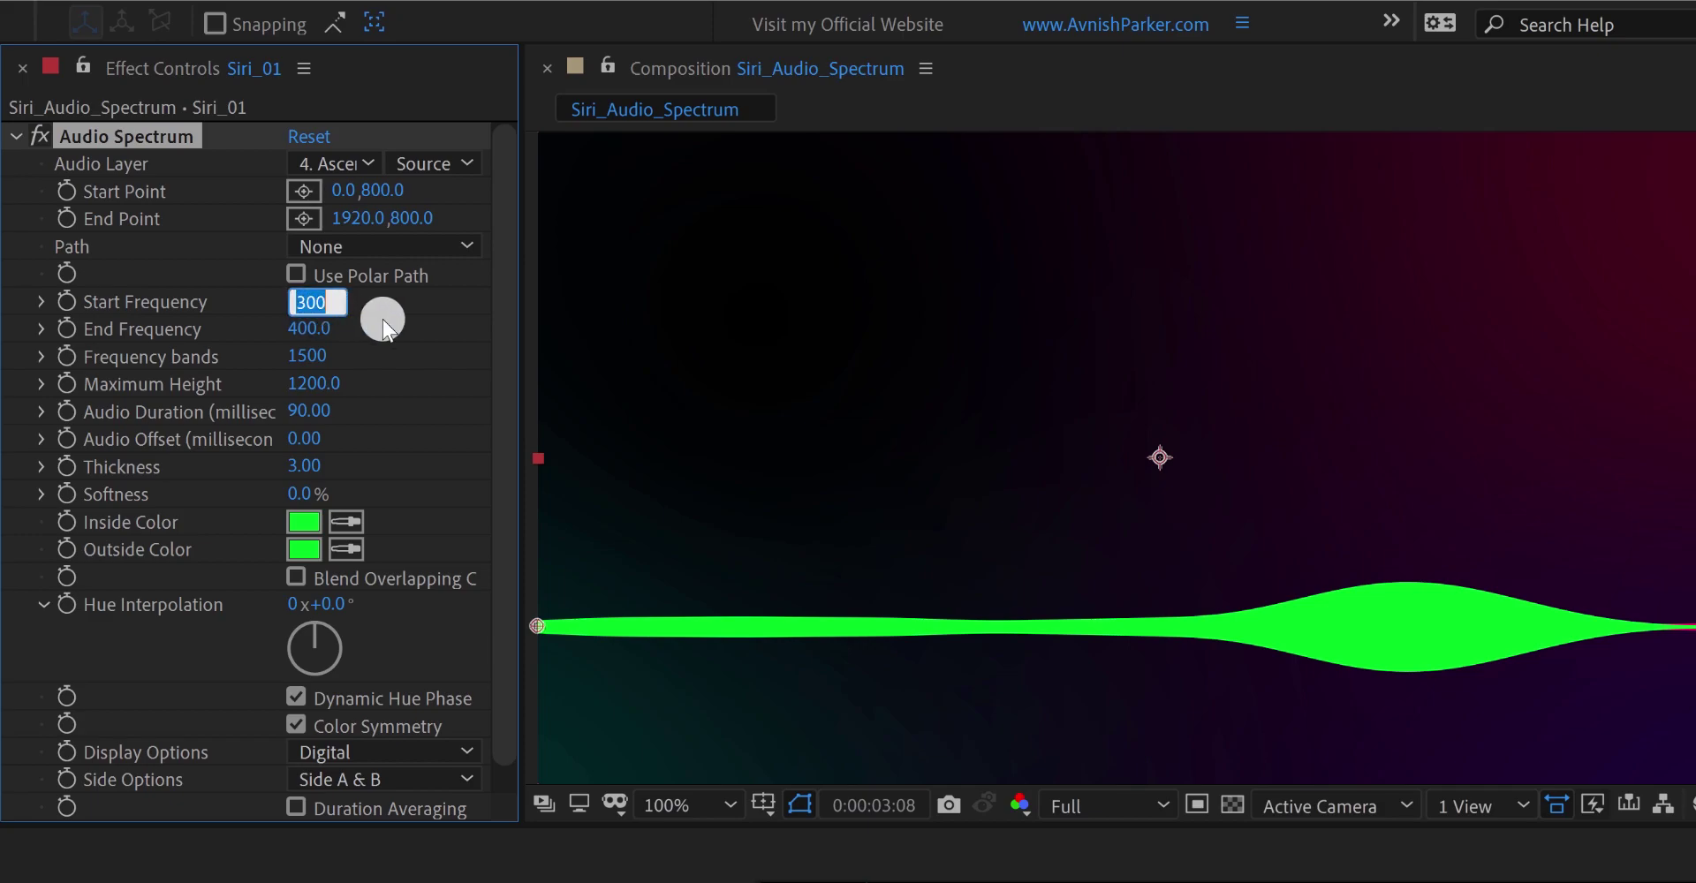
type("20")
key("Return")
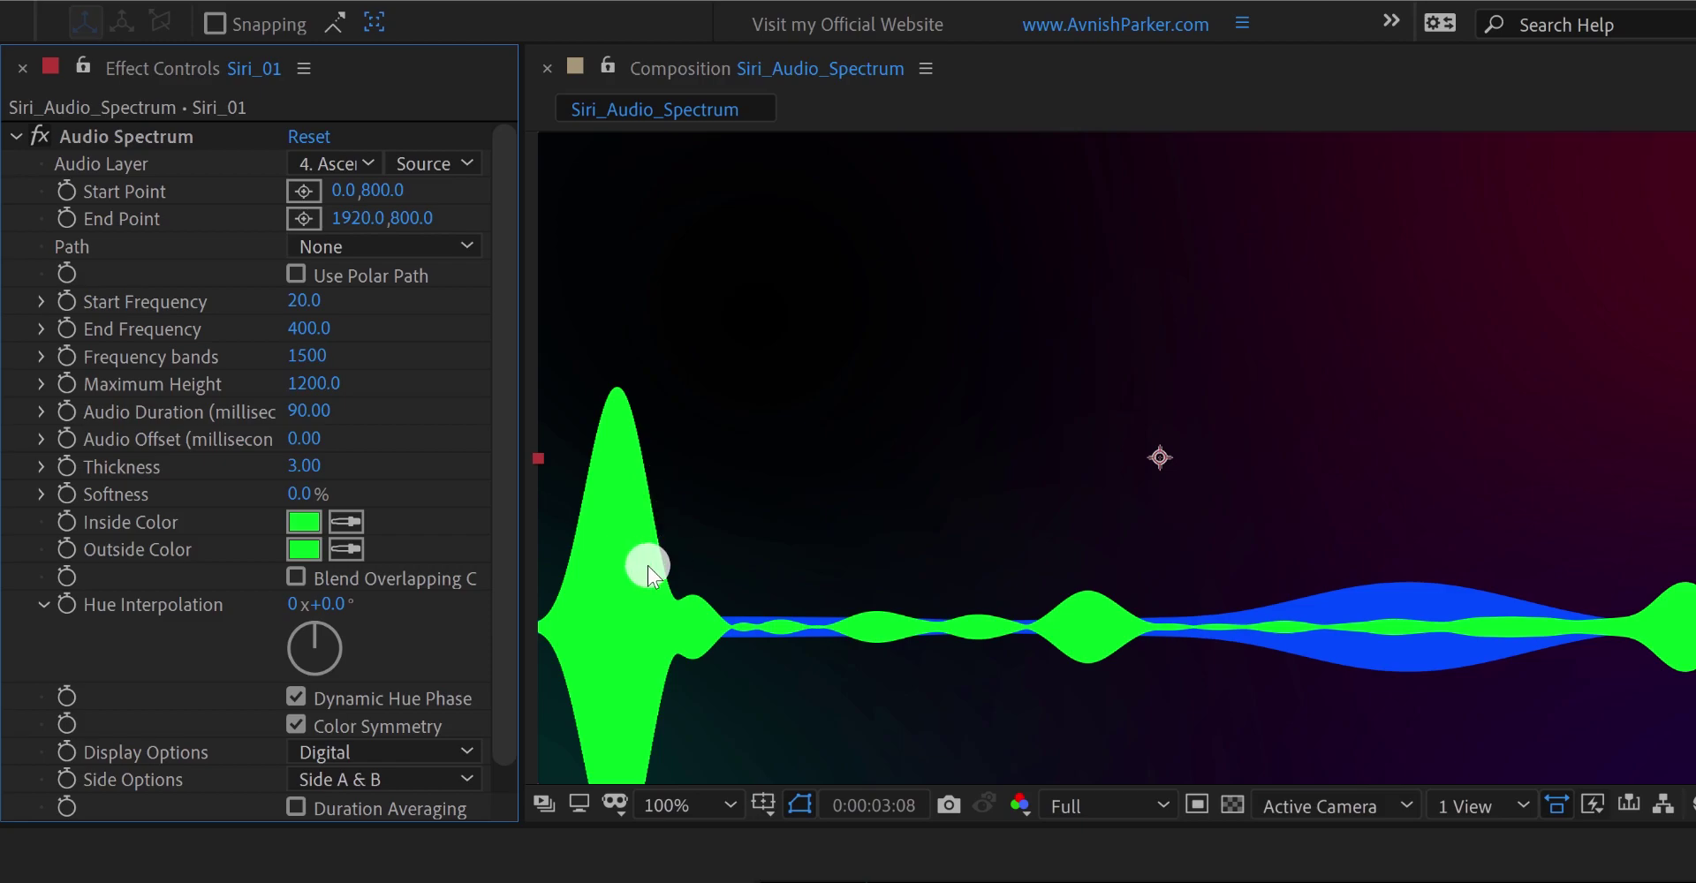
left_click(314, 331)
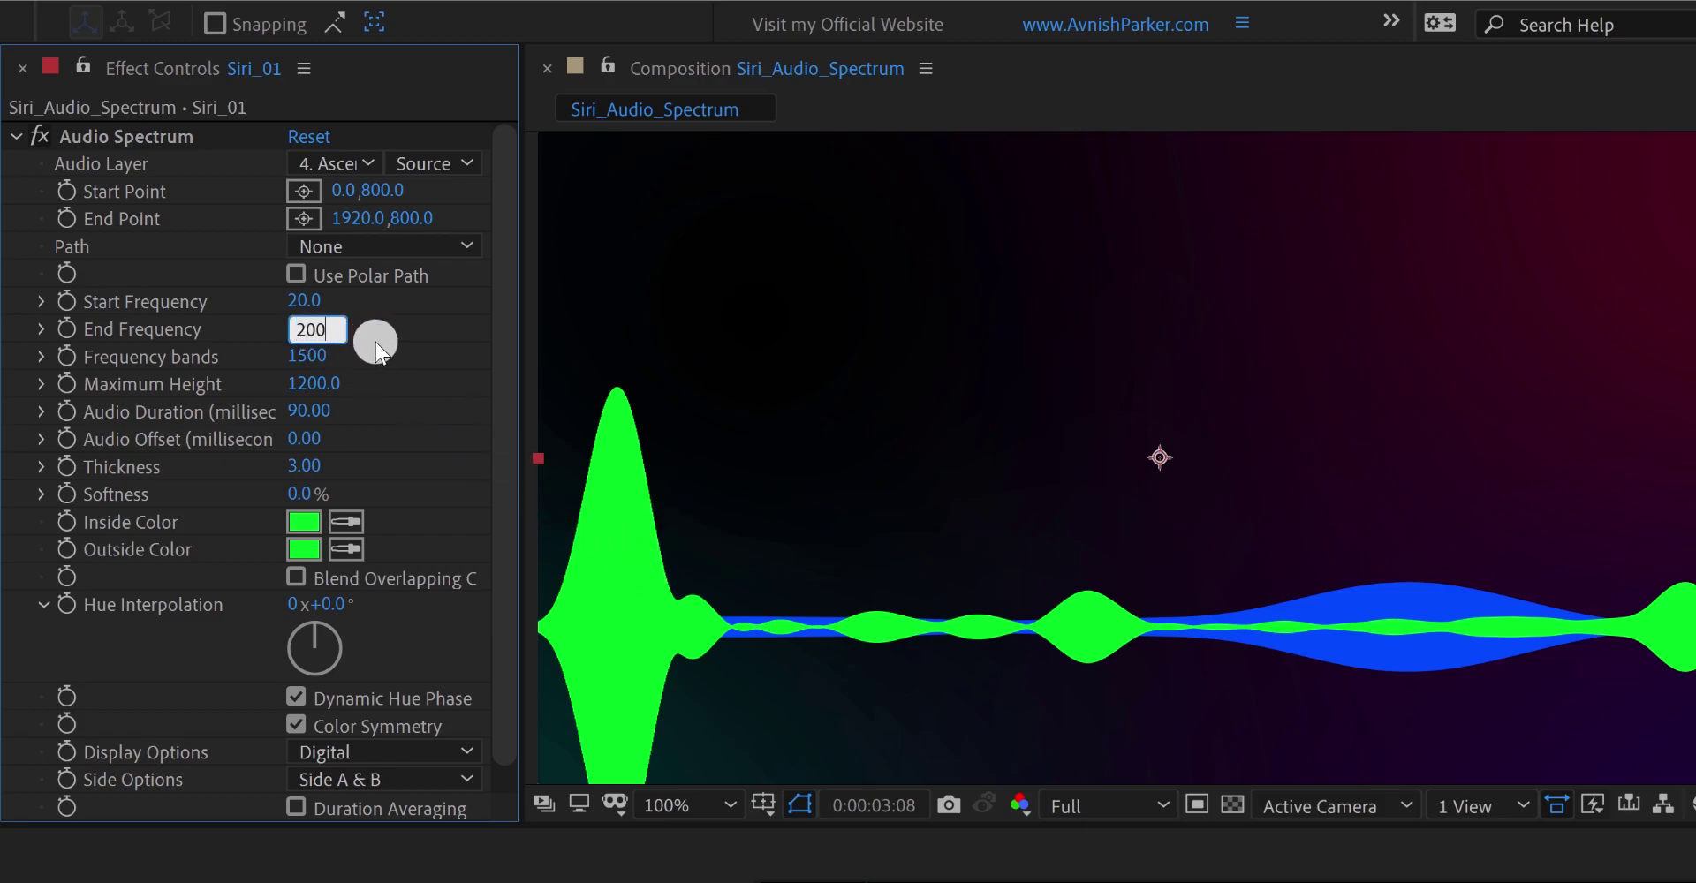
key("Return")
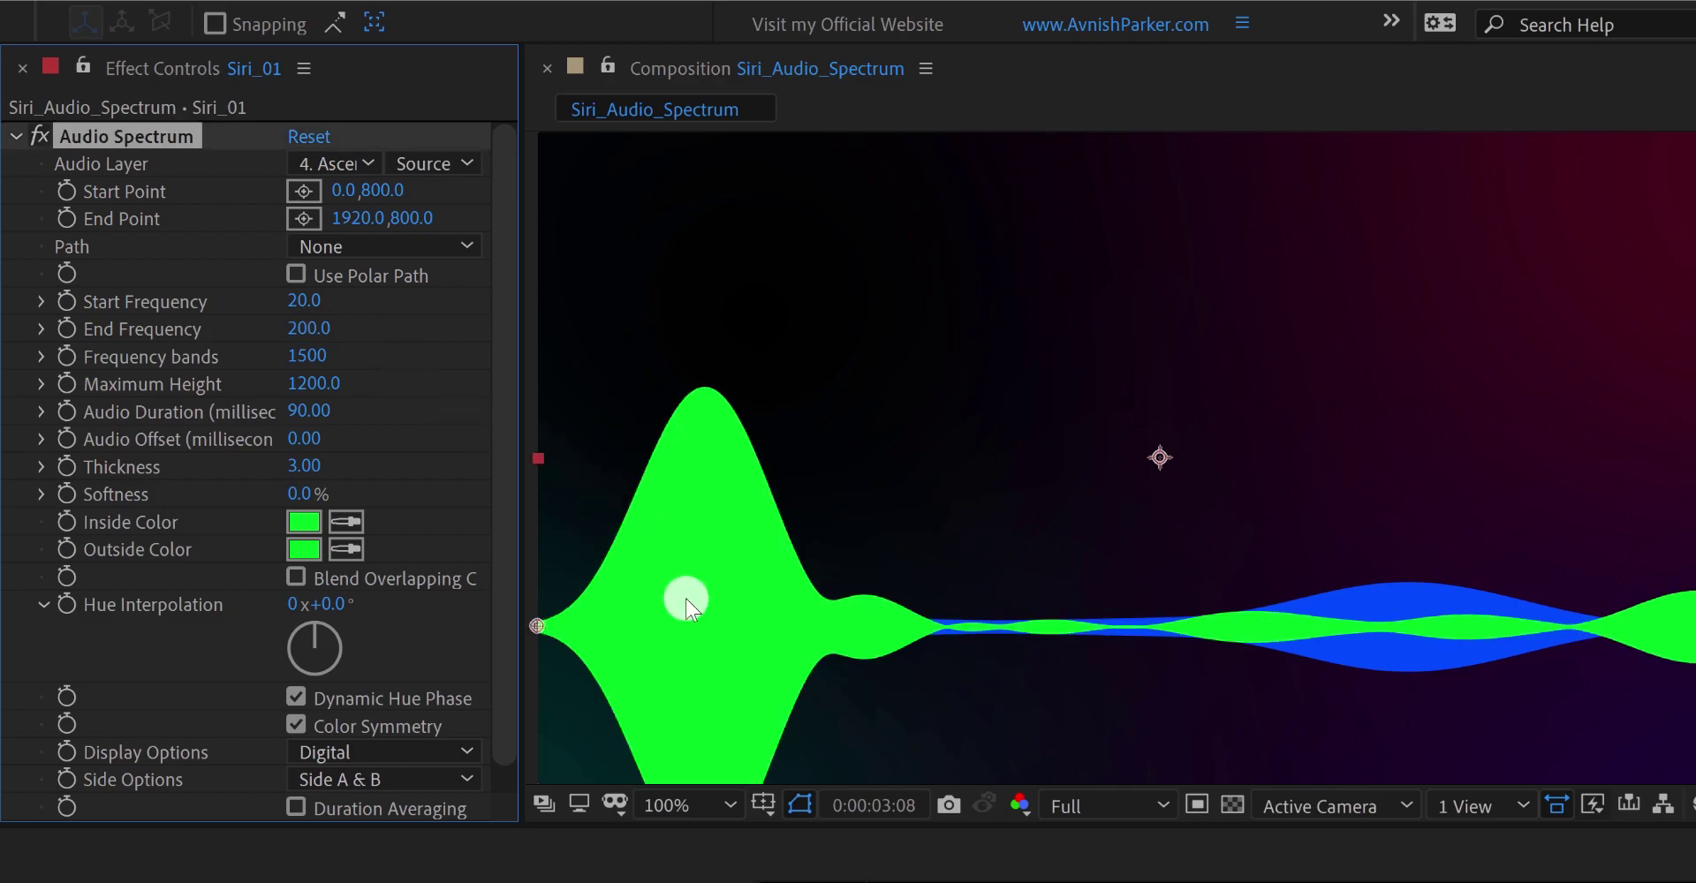
left_click(326, 384)
type("500")
key("Return")
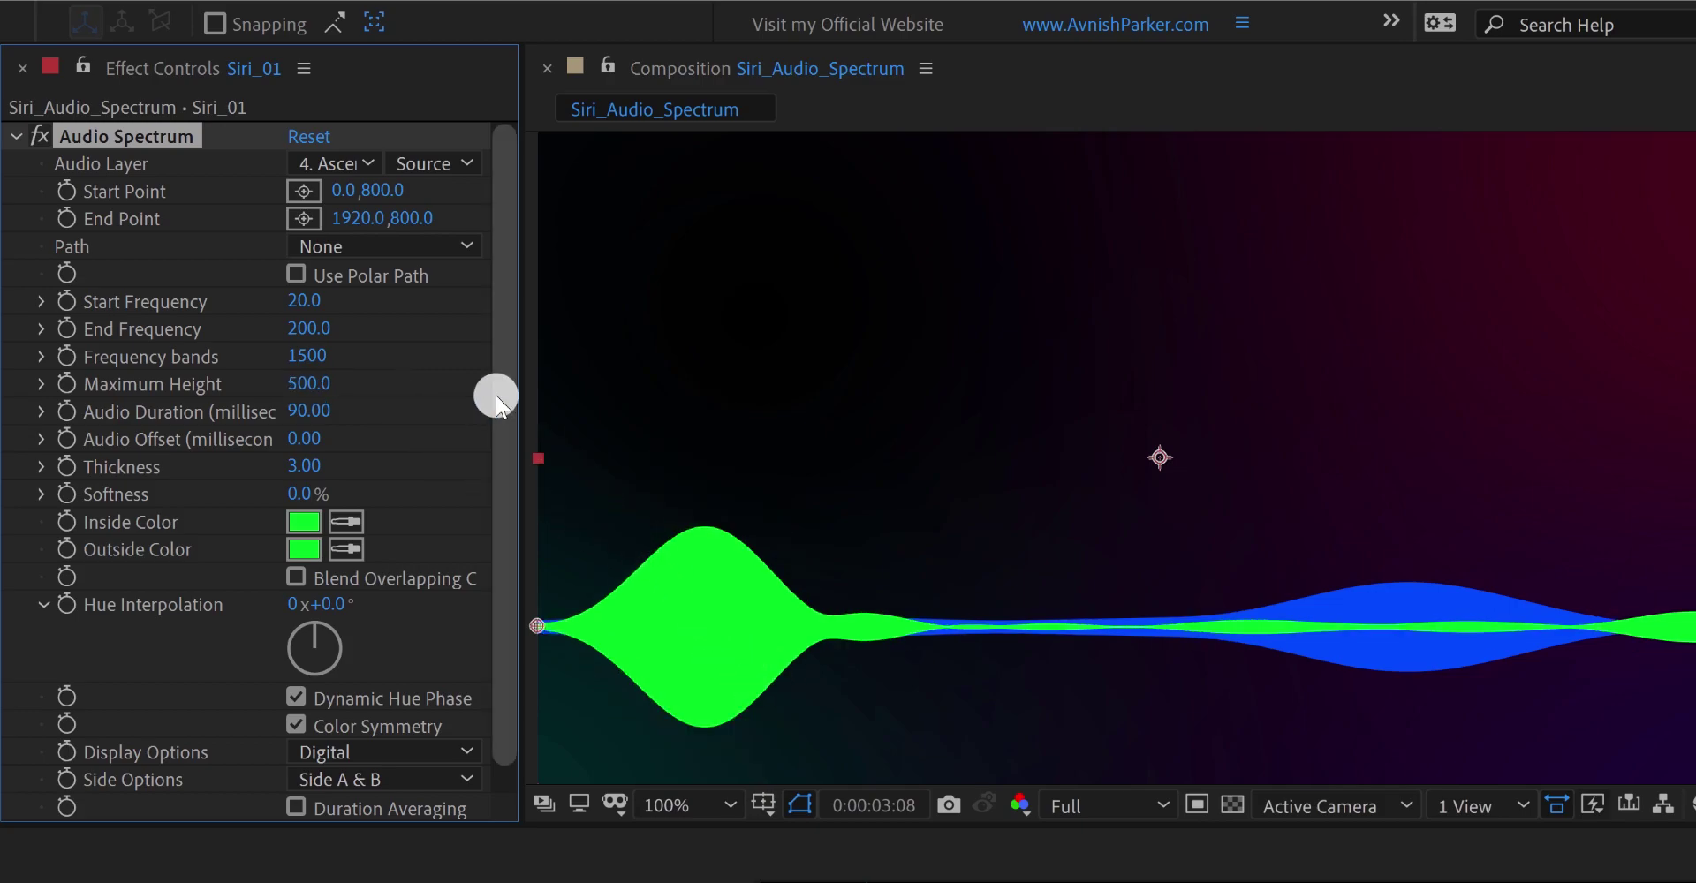
- Lower the End Frequency through 150, 120 and 100 to 80, then preview the layered waveforms
left_click(320, 330)
type("150")
key("Return")
left_click(319, 329)
type("120")
key("Return")
left_click(319, 329)
type("100")
key("Return")
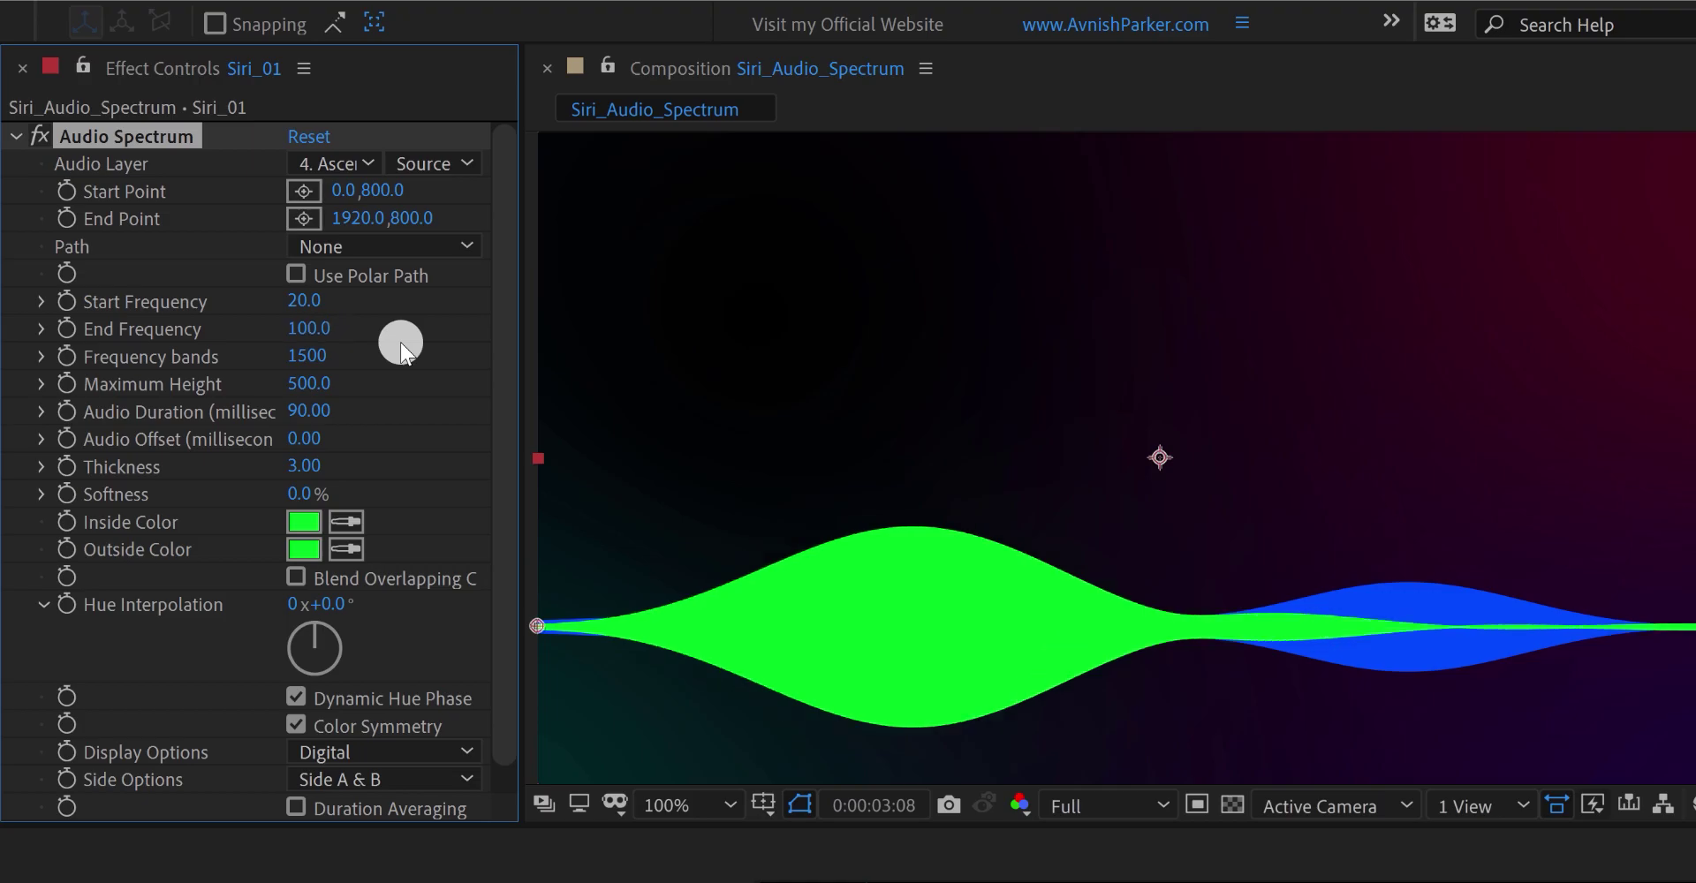
left_click(362, 336)
type("80")
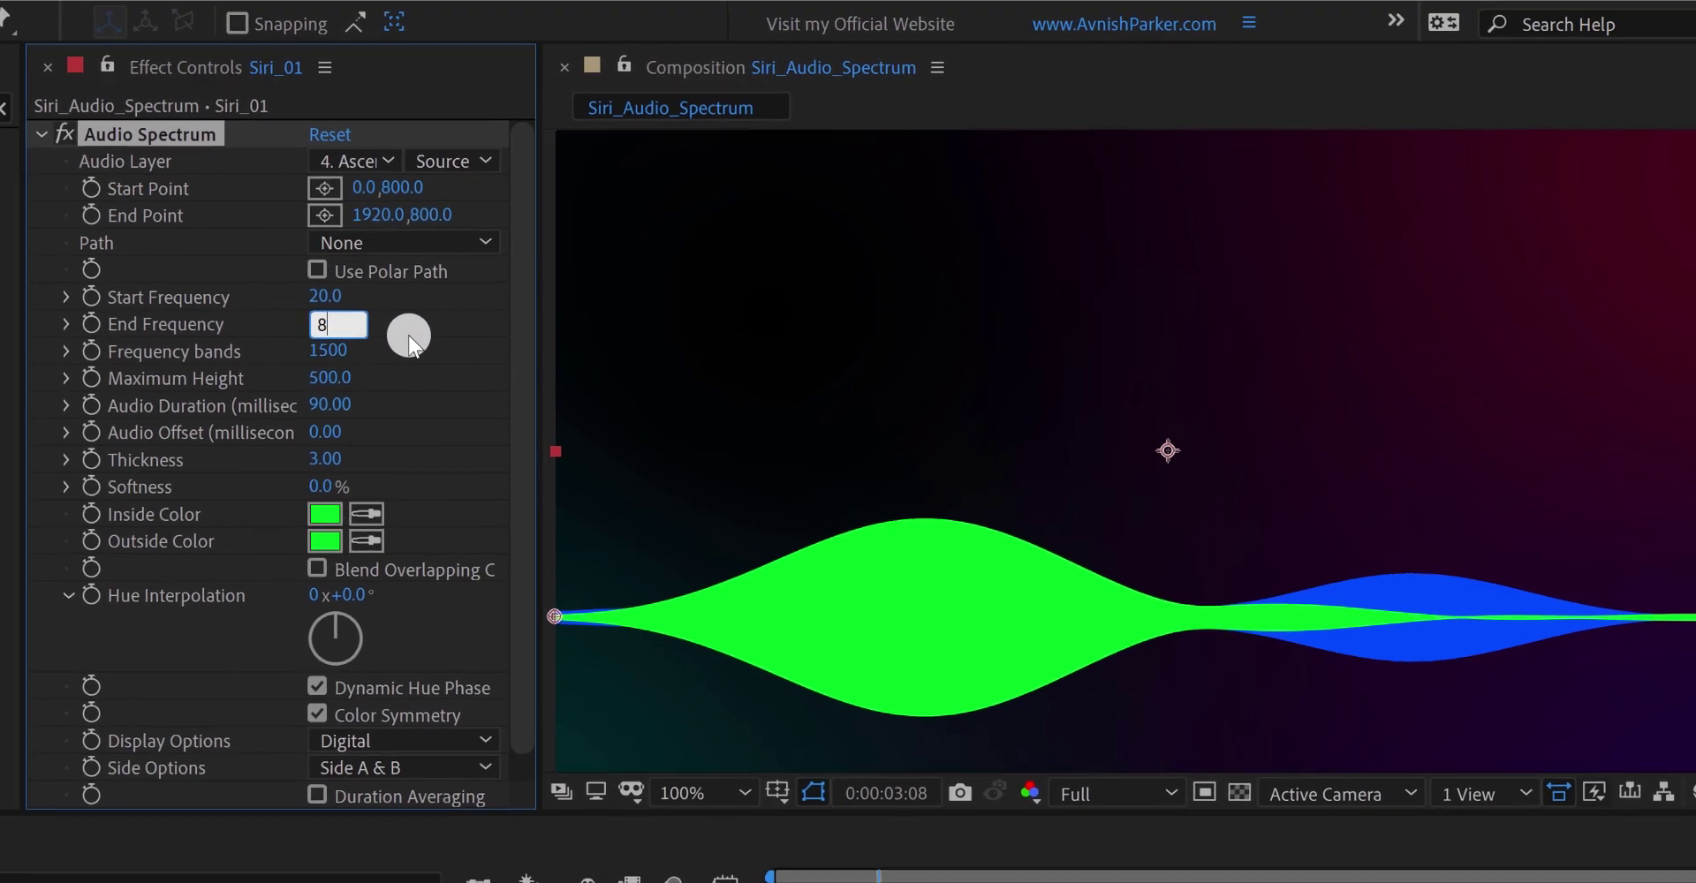
key("Return")
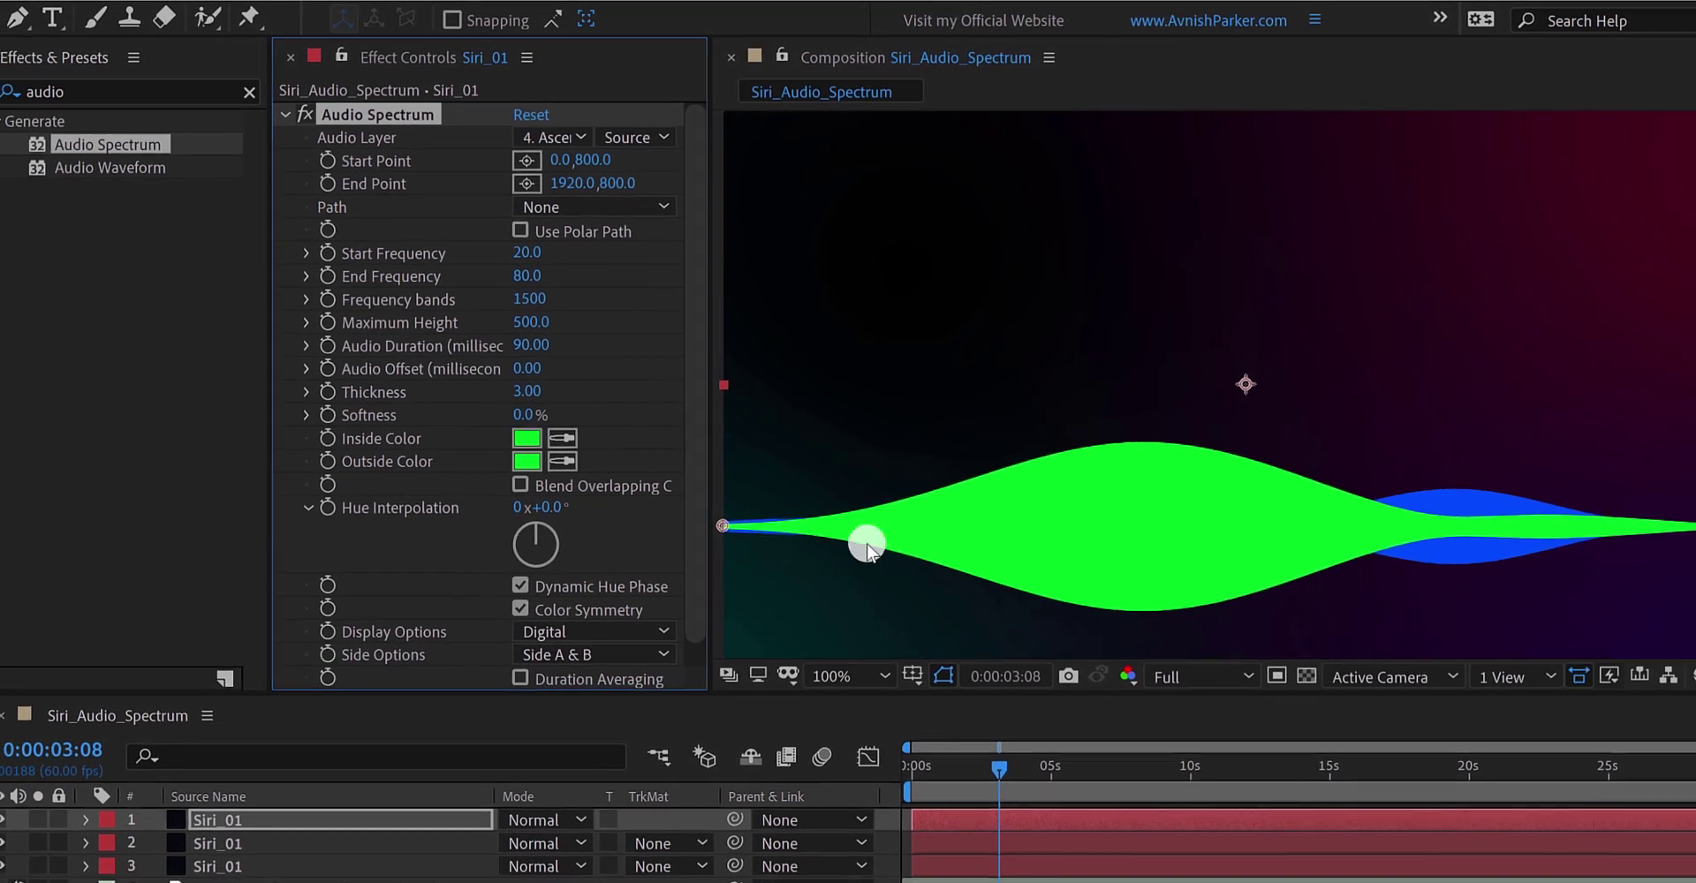
left_click(855, 830)
left_click_drag(938, 765, 1178, 784)
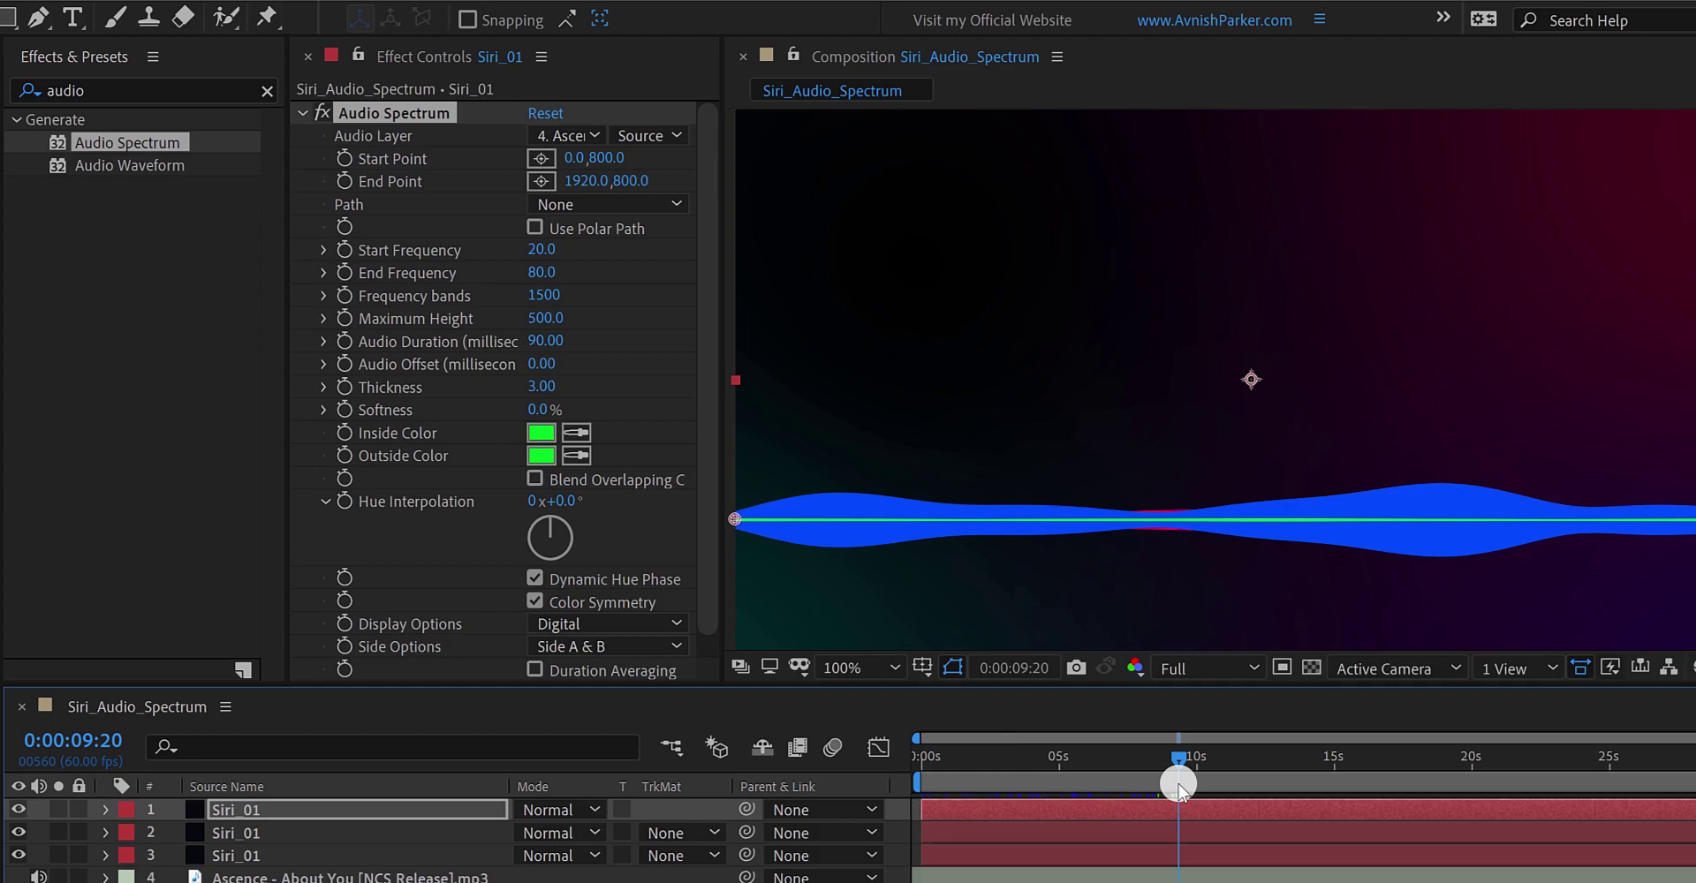
- Duplicate the top Siri_01 layer and set its inside and outside colours to yellow
left_click(292, 810)
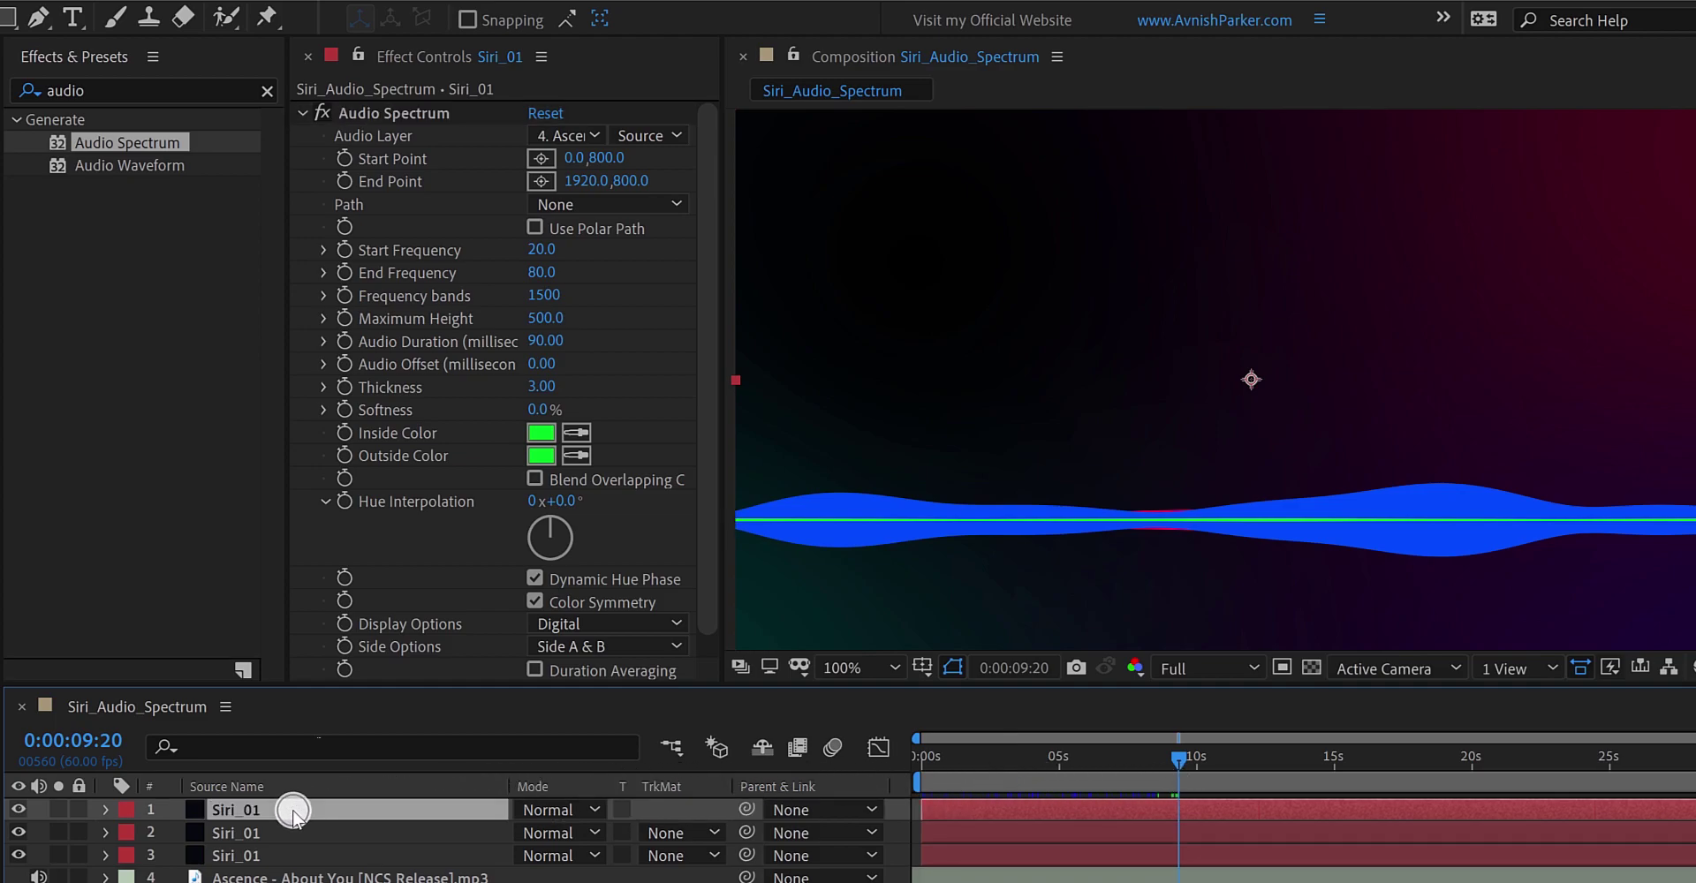
key("ctrl+d")
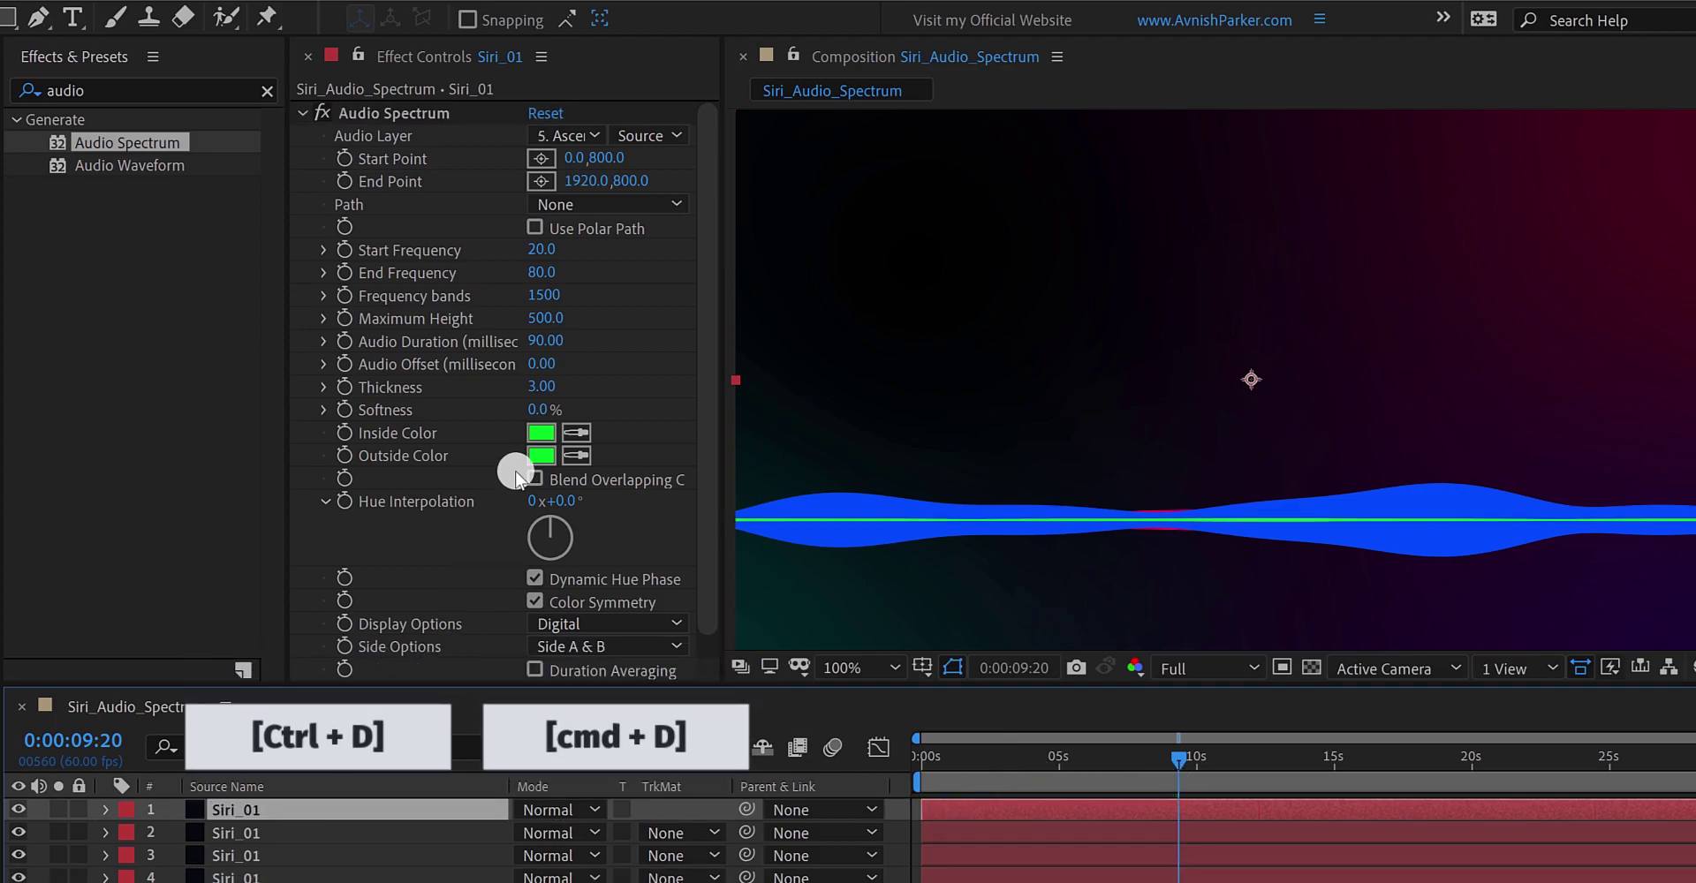
left_click(534, 439)
left_click_drag(439, 473, 439, 489)
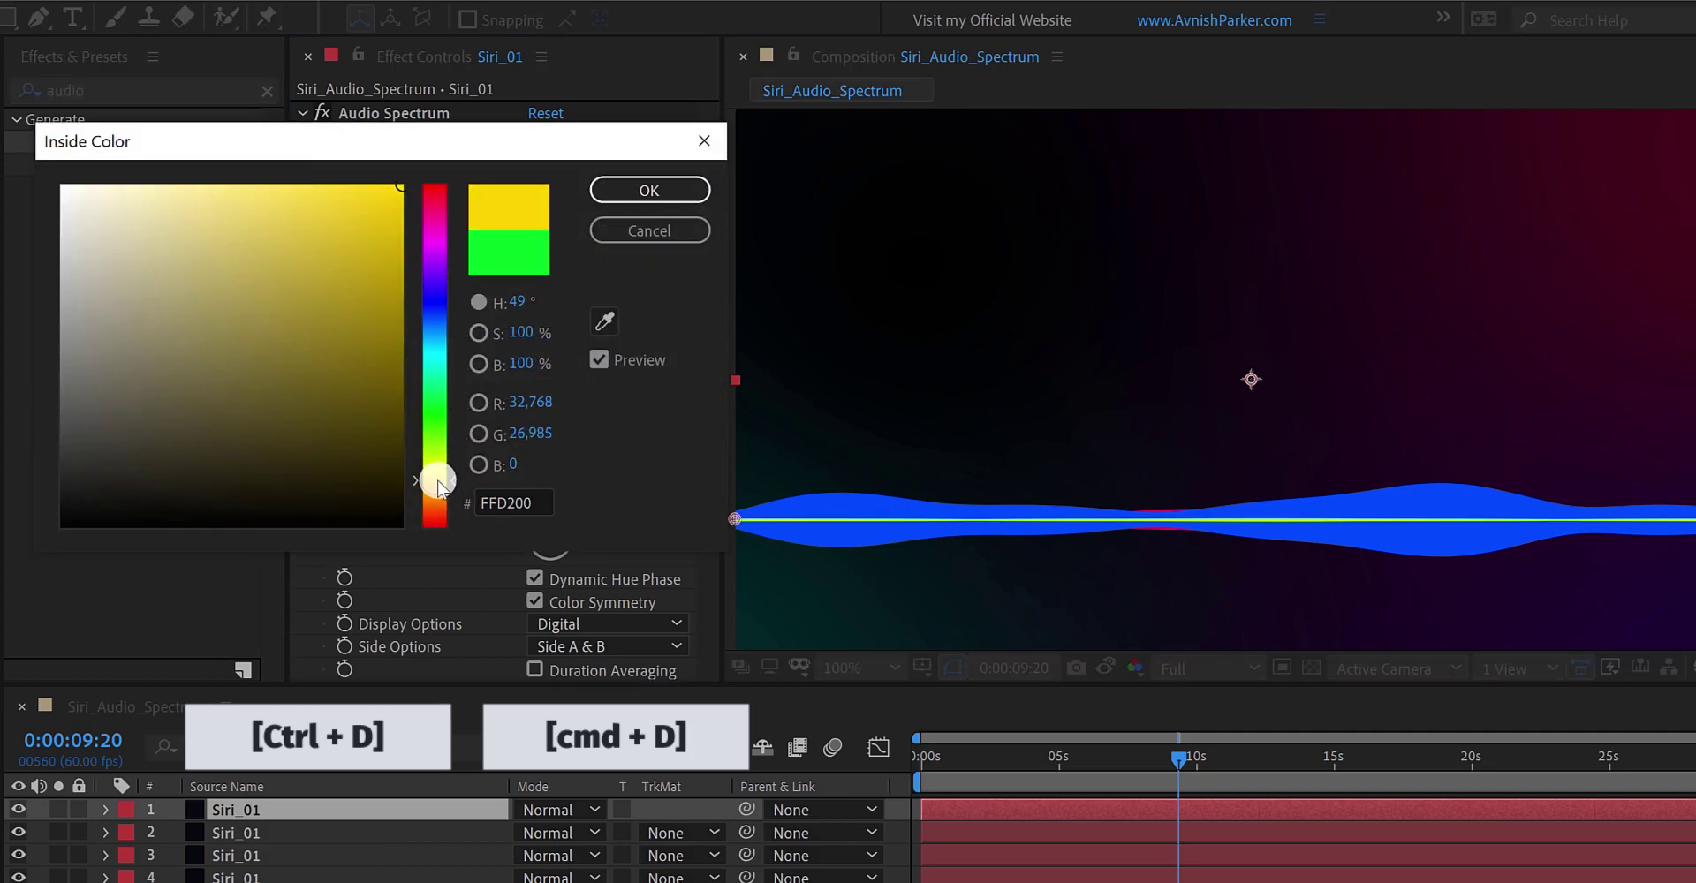
left_click(627, 190)
left_click(575, 455)
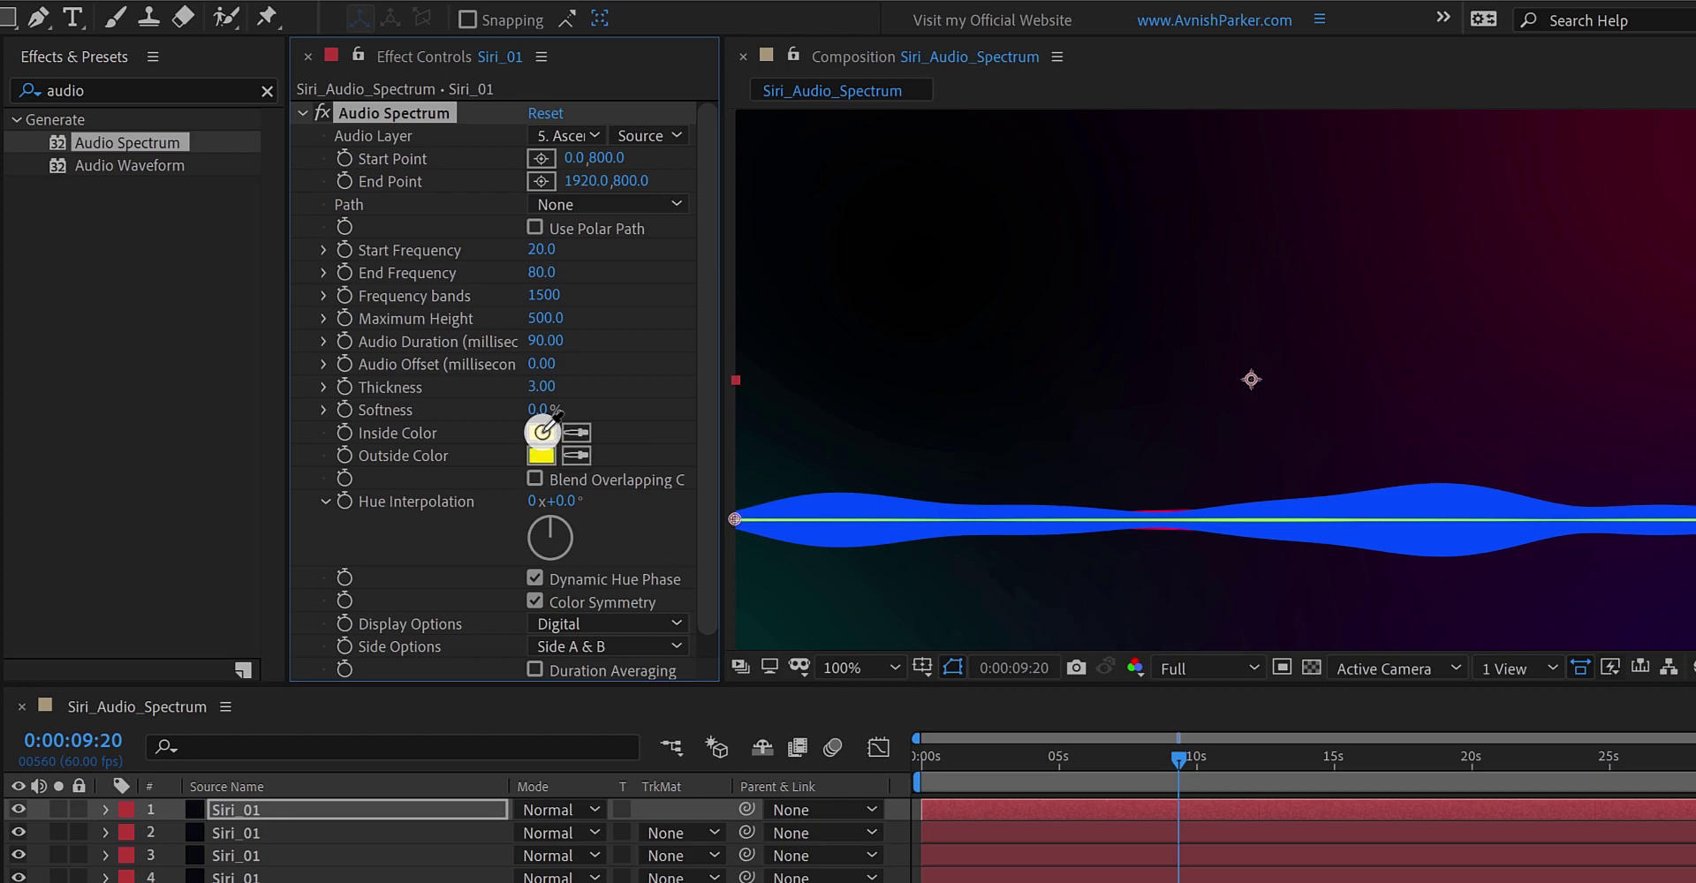
left_click_drag(982, 753, 1021, 771)
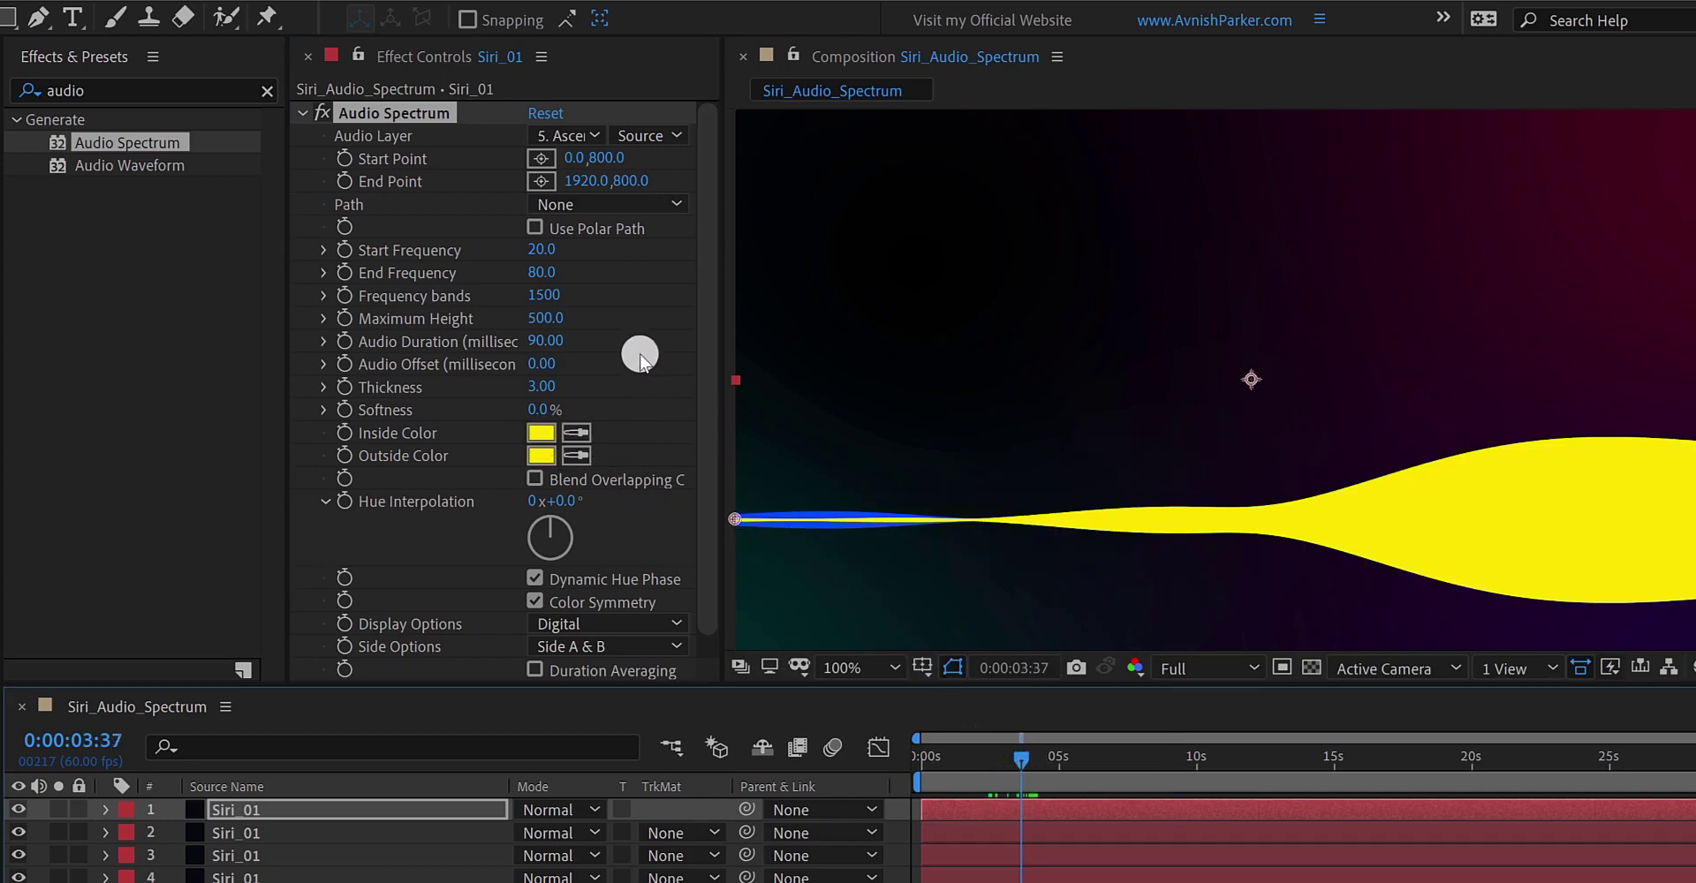
- Set the yellow spectrum's Start Frequency to 40 and End Frequency to 200, then preview
left_click(543, 250)
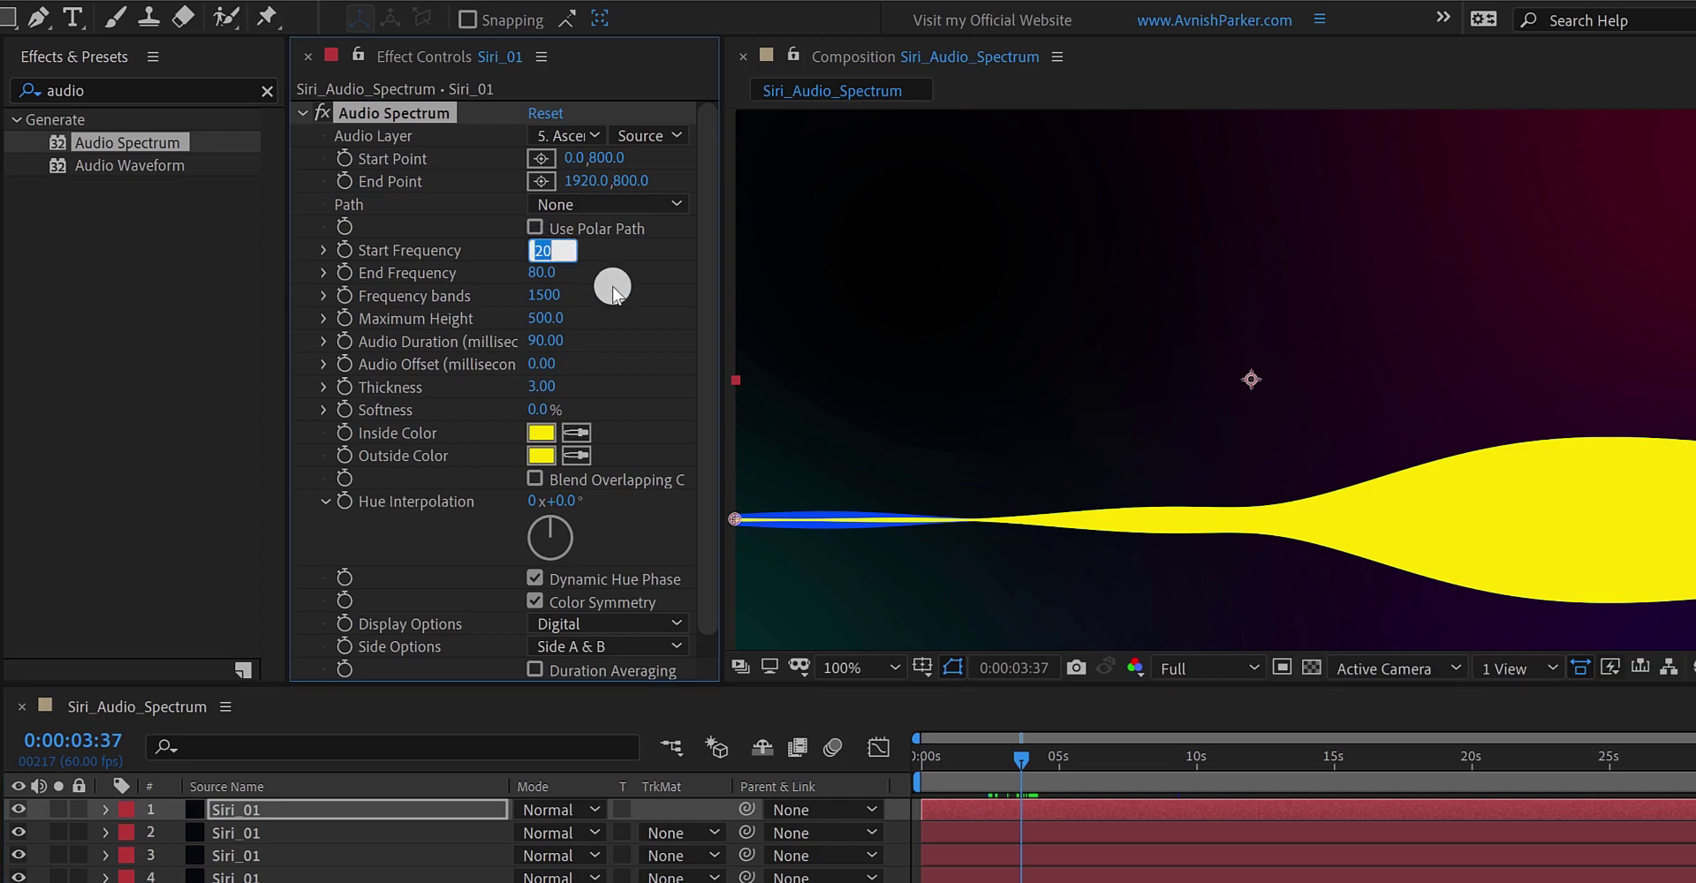
type("40")
key("Return")
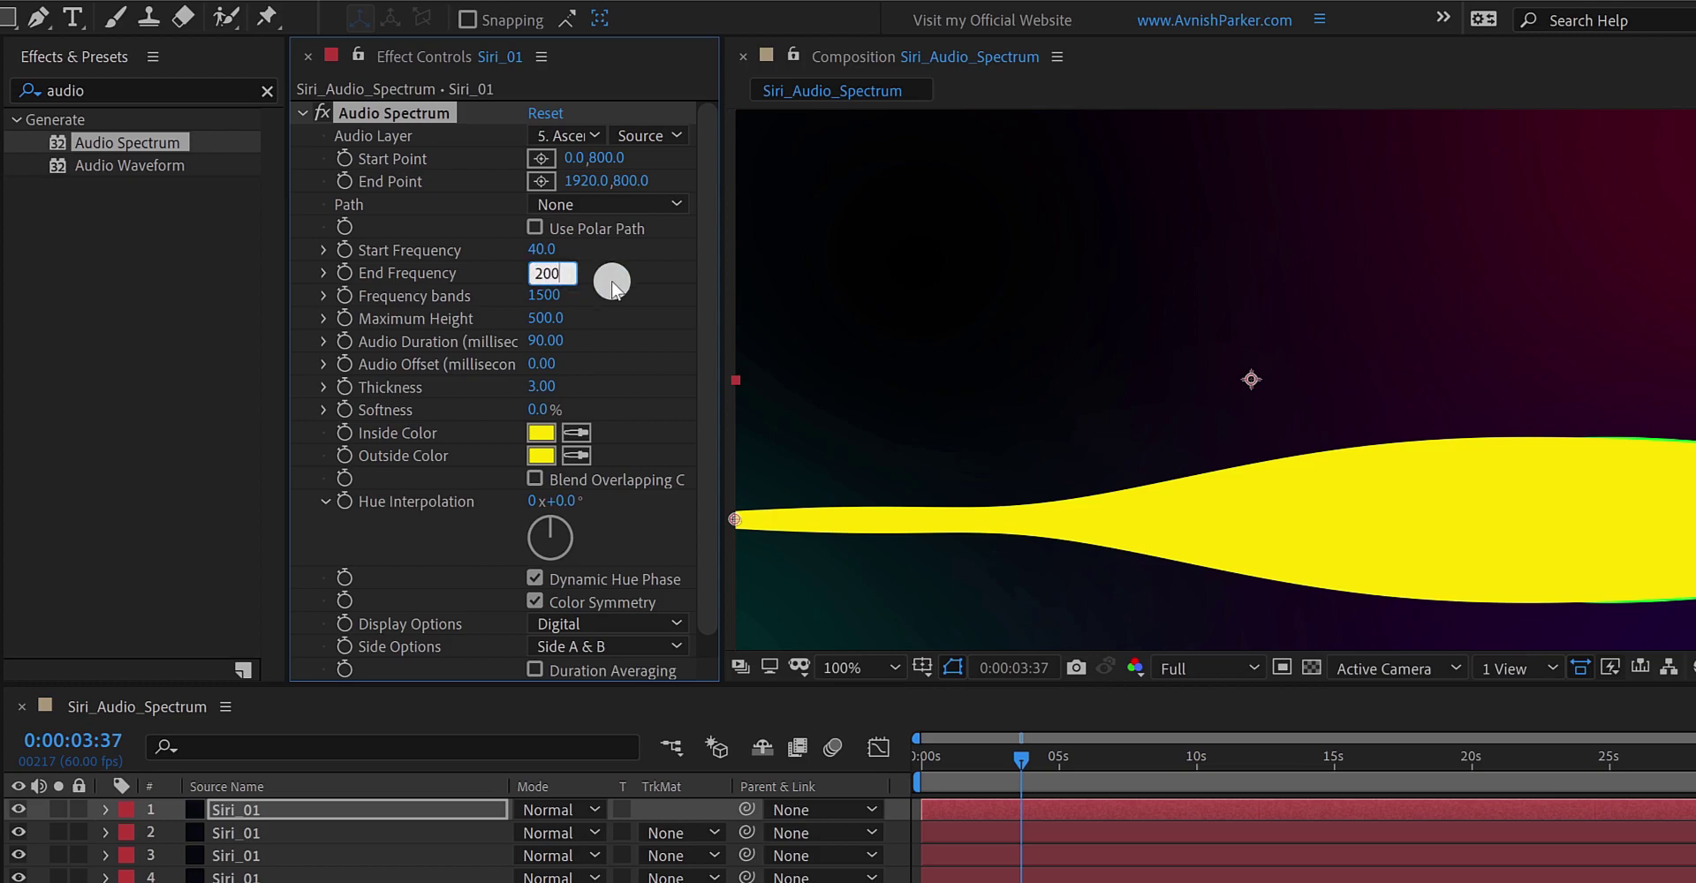
key("Return")
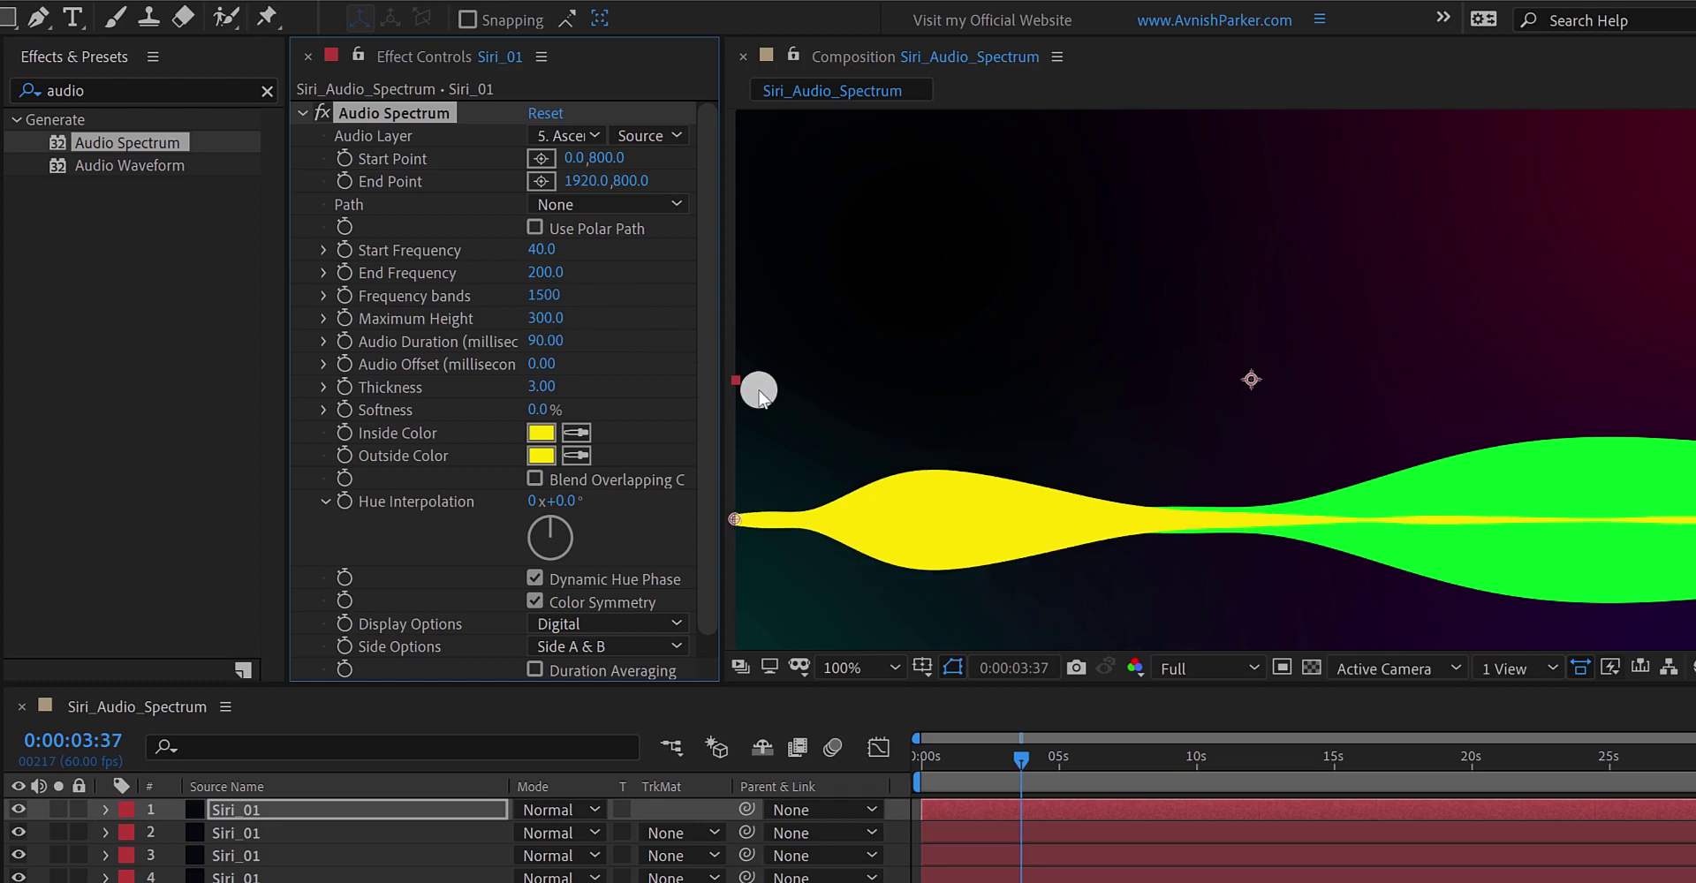
left_click_drag(935, 758, 1046, 770)
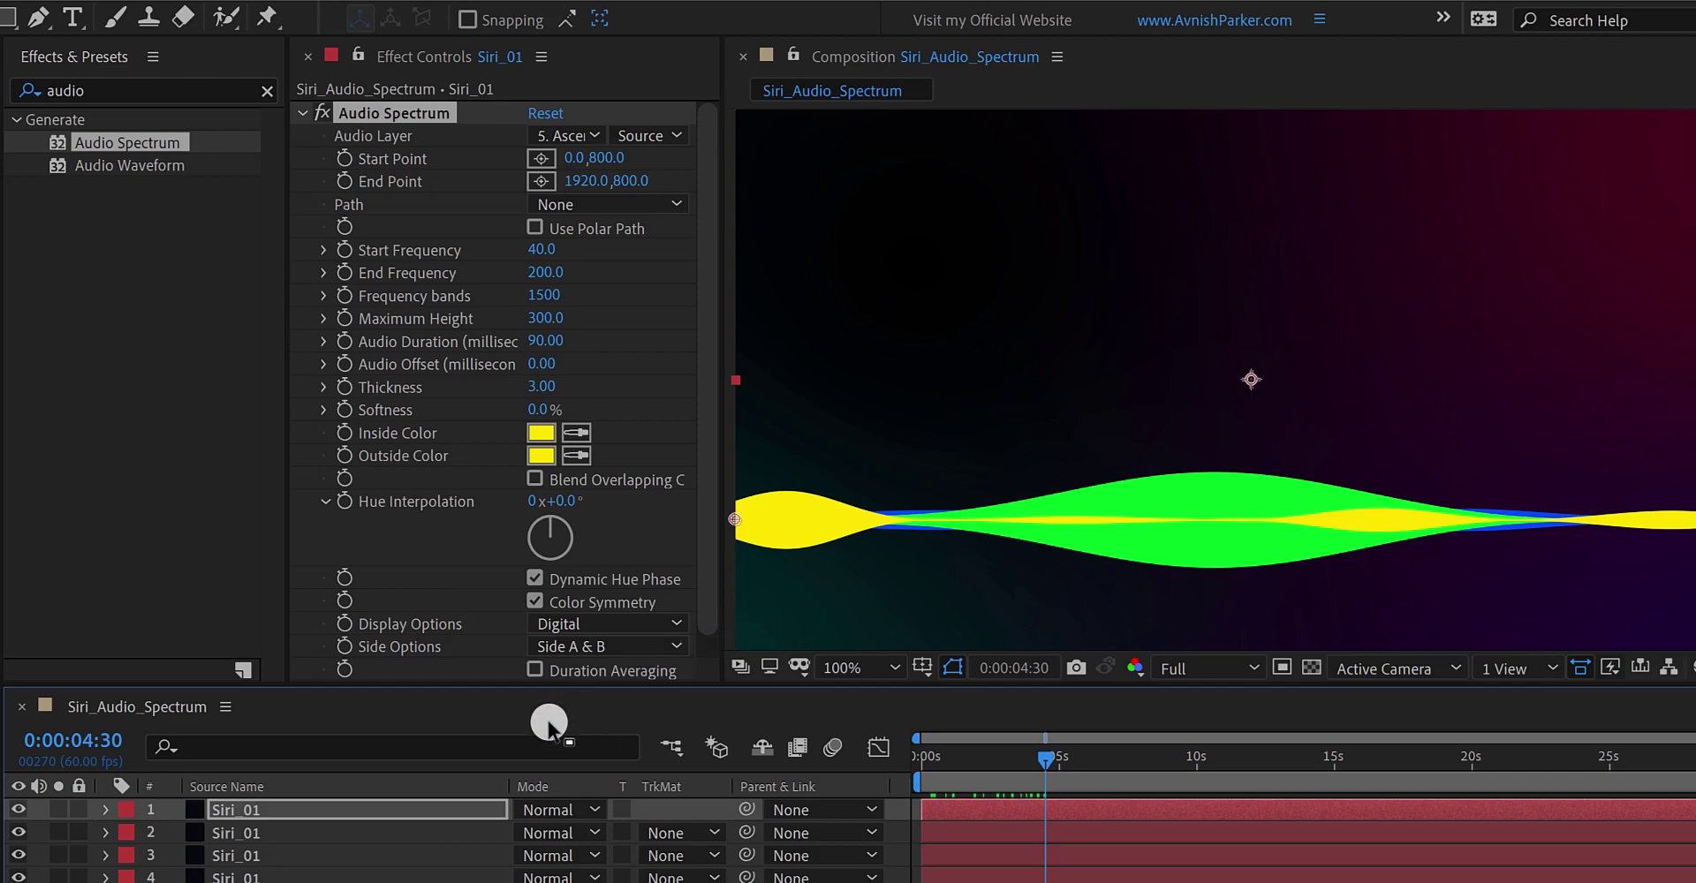
- Select all four Siri_01 layers and switch their blend mode to Screen
left_click(225, 810)
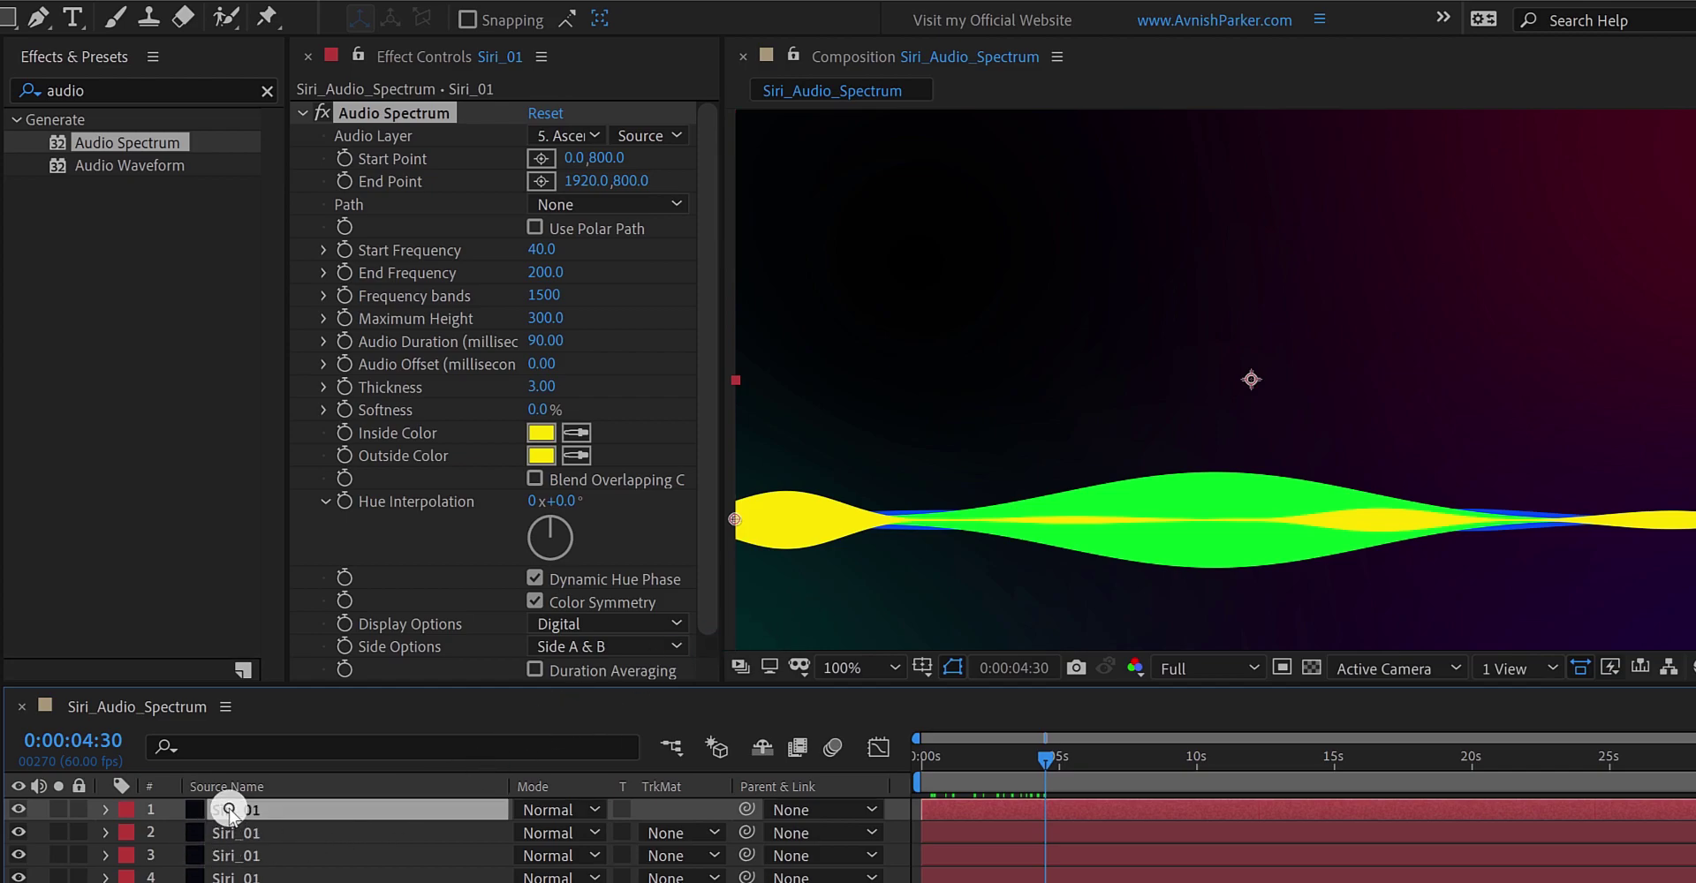
left_click(242, 876, "shift")
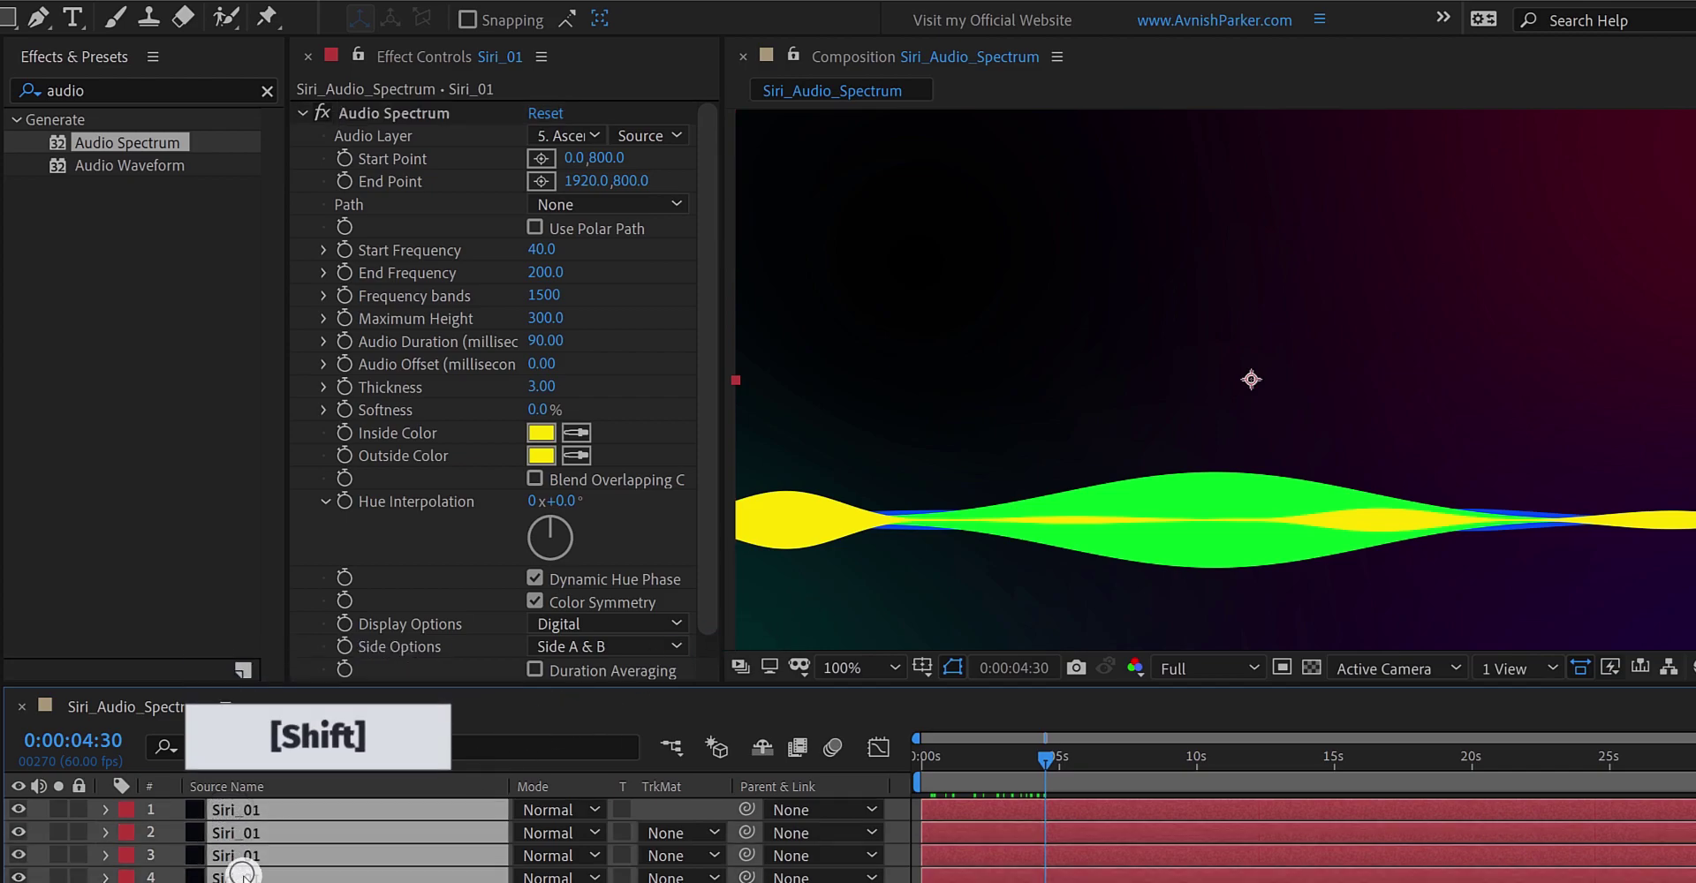
right_click(574, 786)
mouse_move(697, 851)
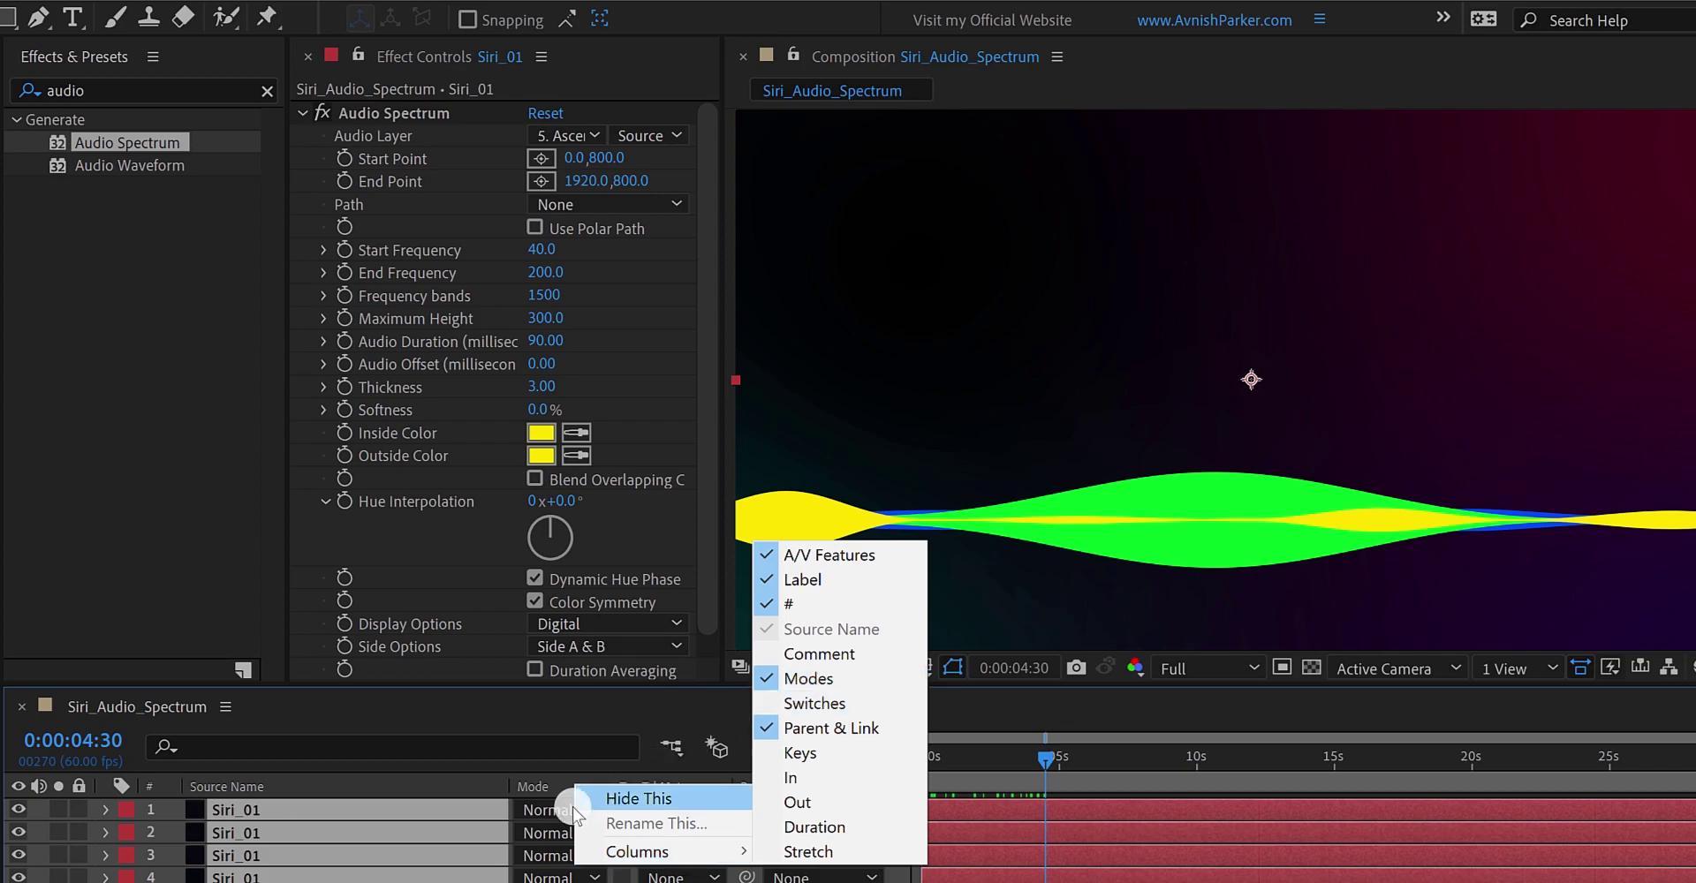
left_click(541, 810)
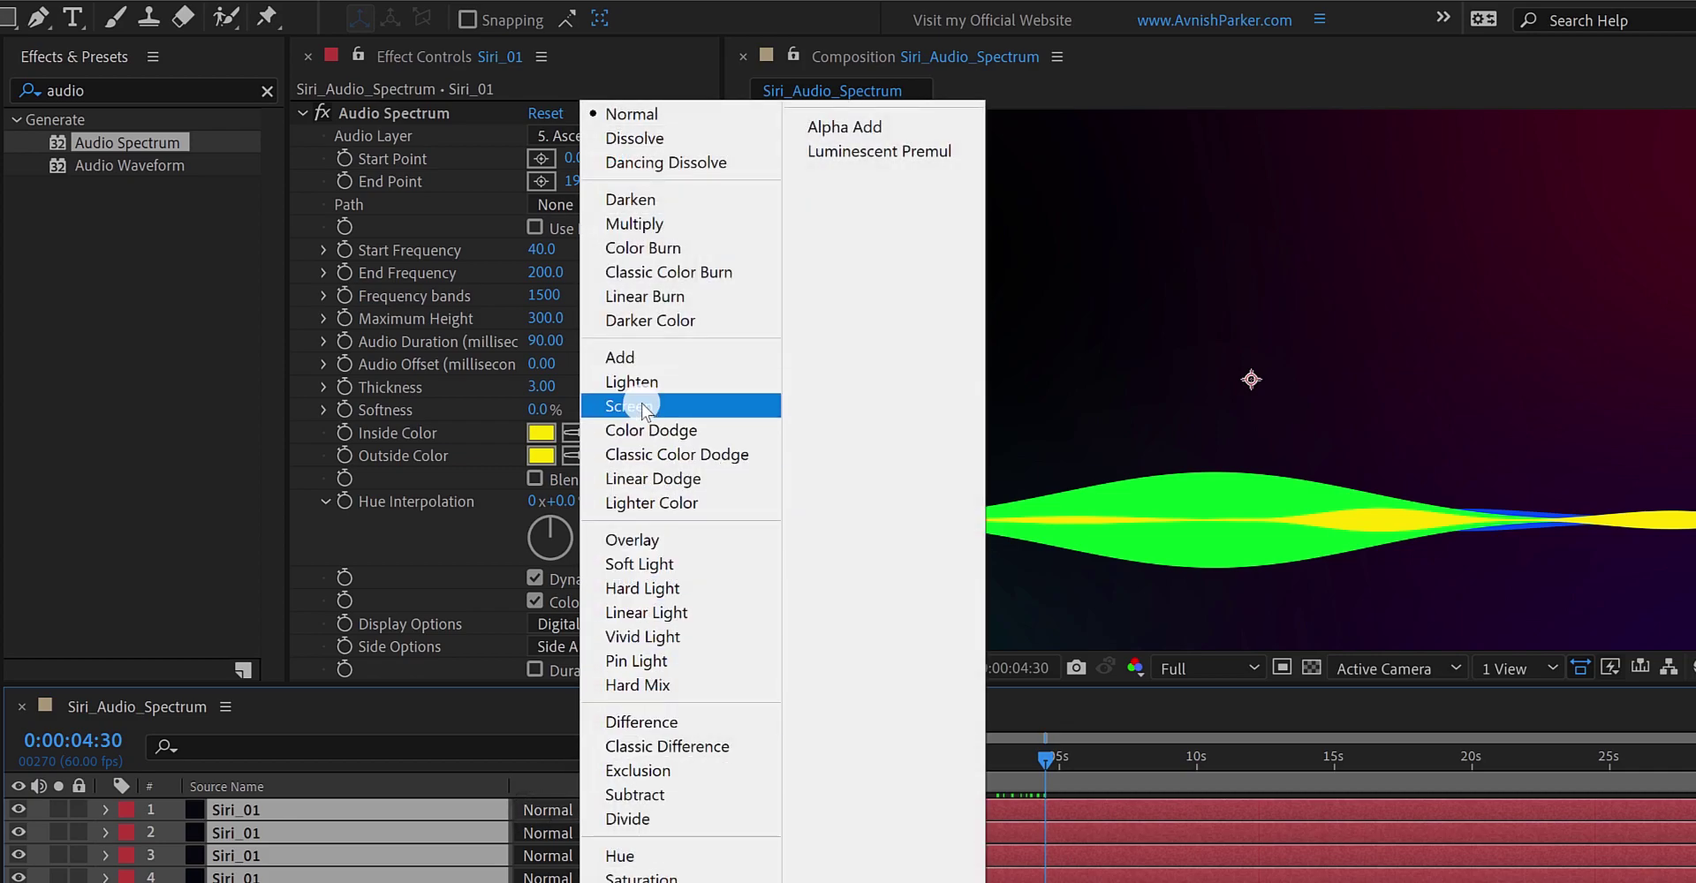
left_click(642, 406)
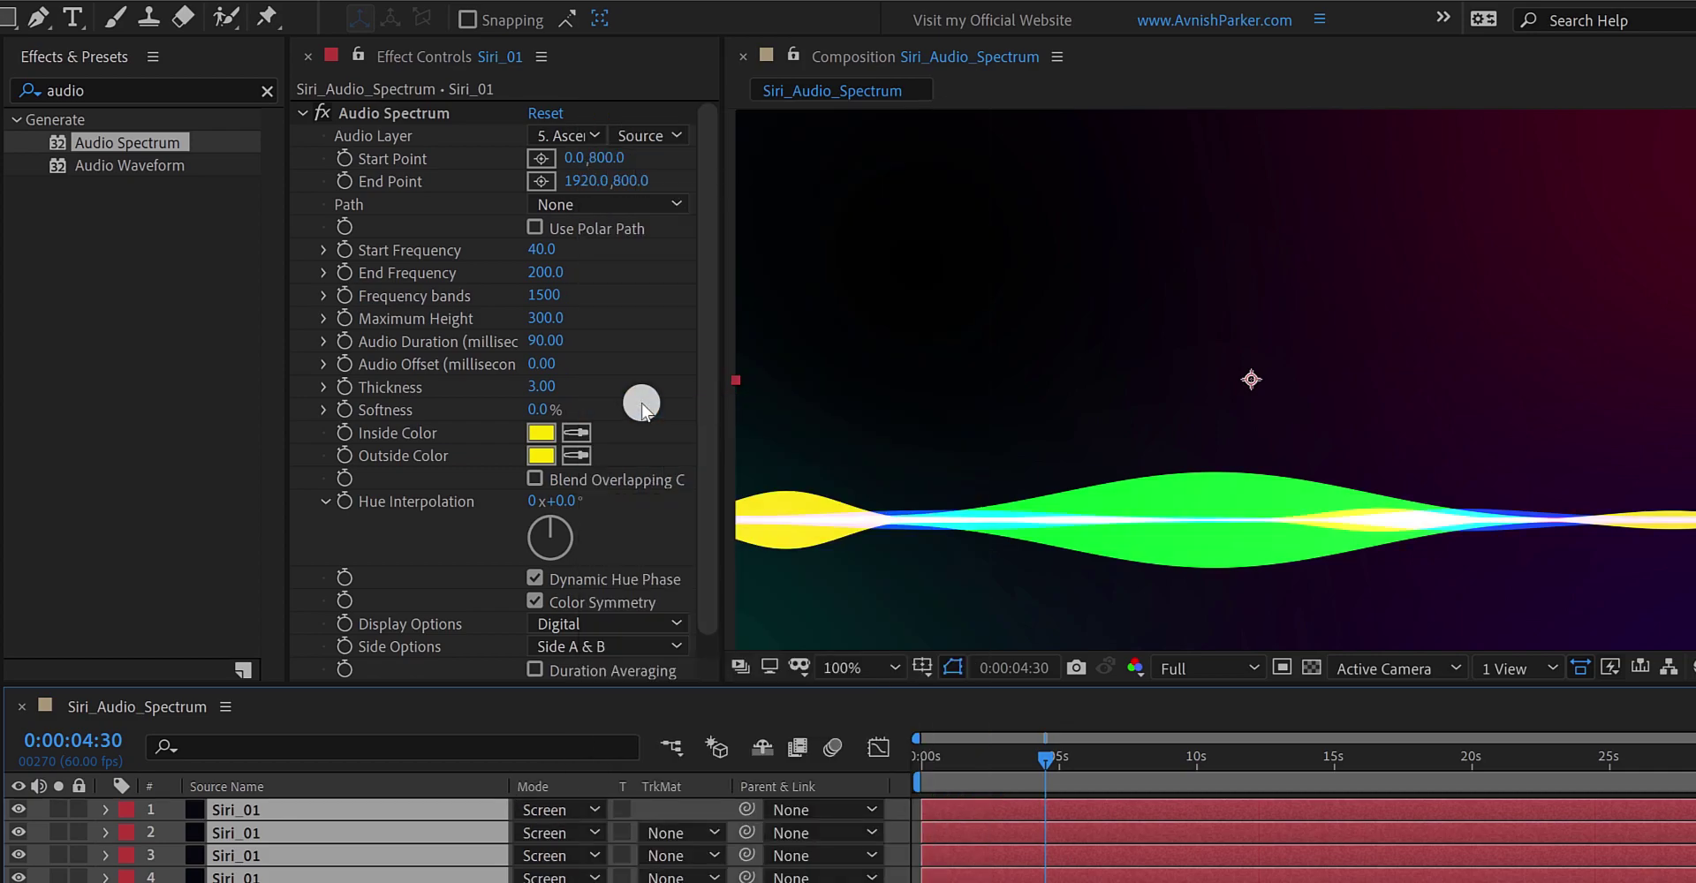
left_click_drag(937, 756, 981, 763)
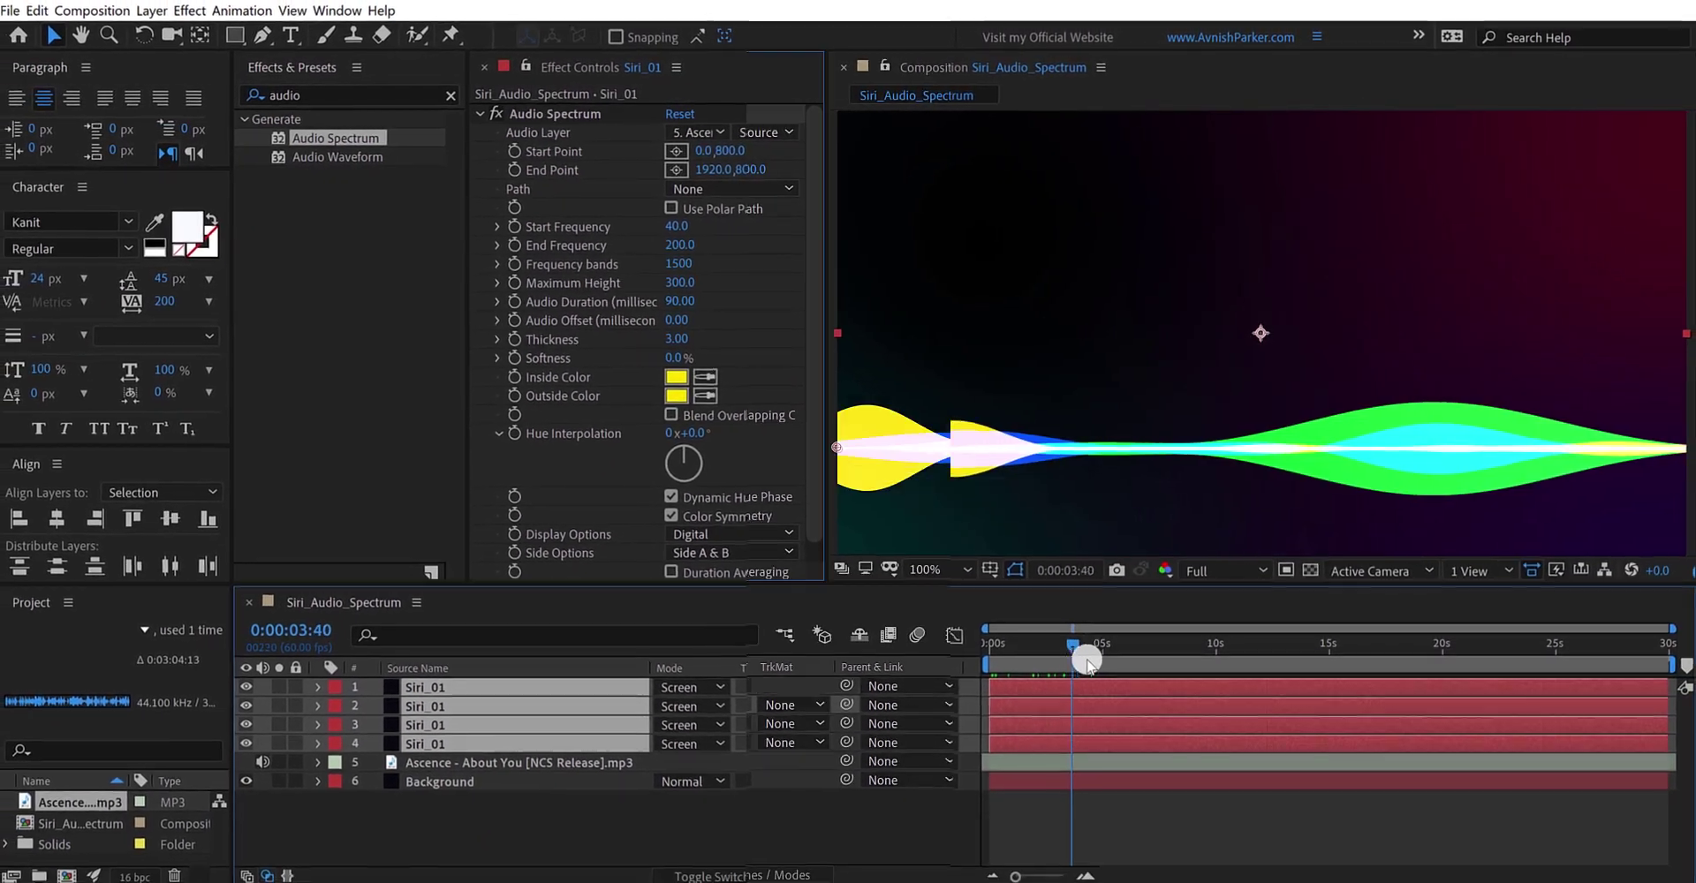
- Add an adjustment layer named Glow at the top and apply the Glow effect to it
right_click(374, 862)
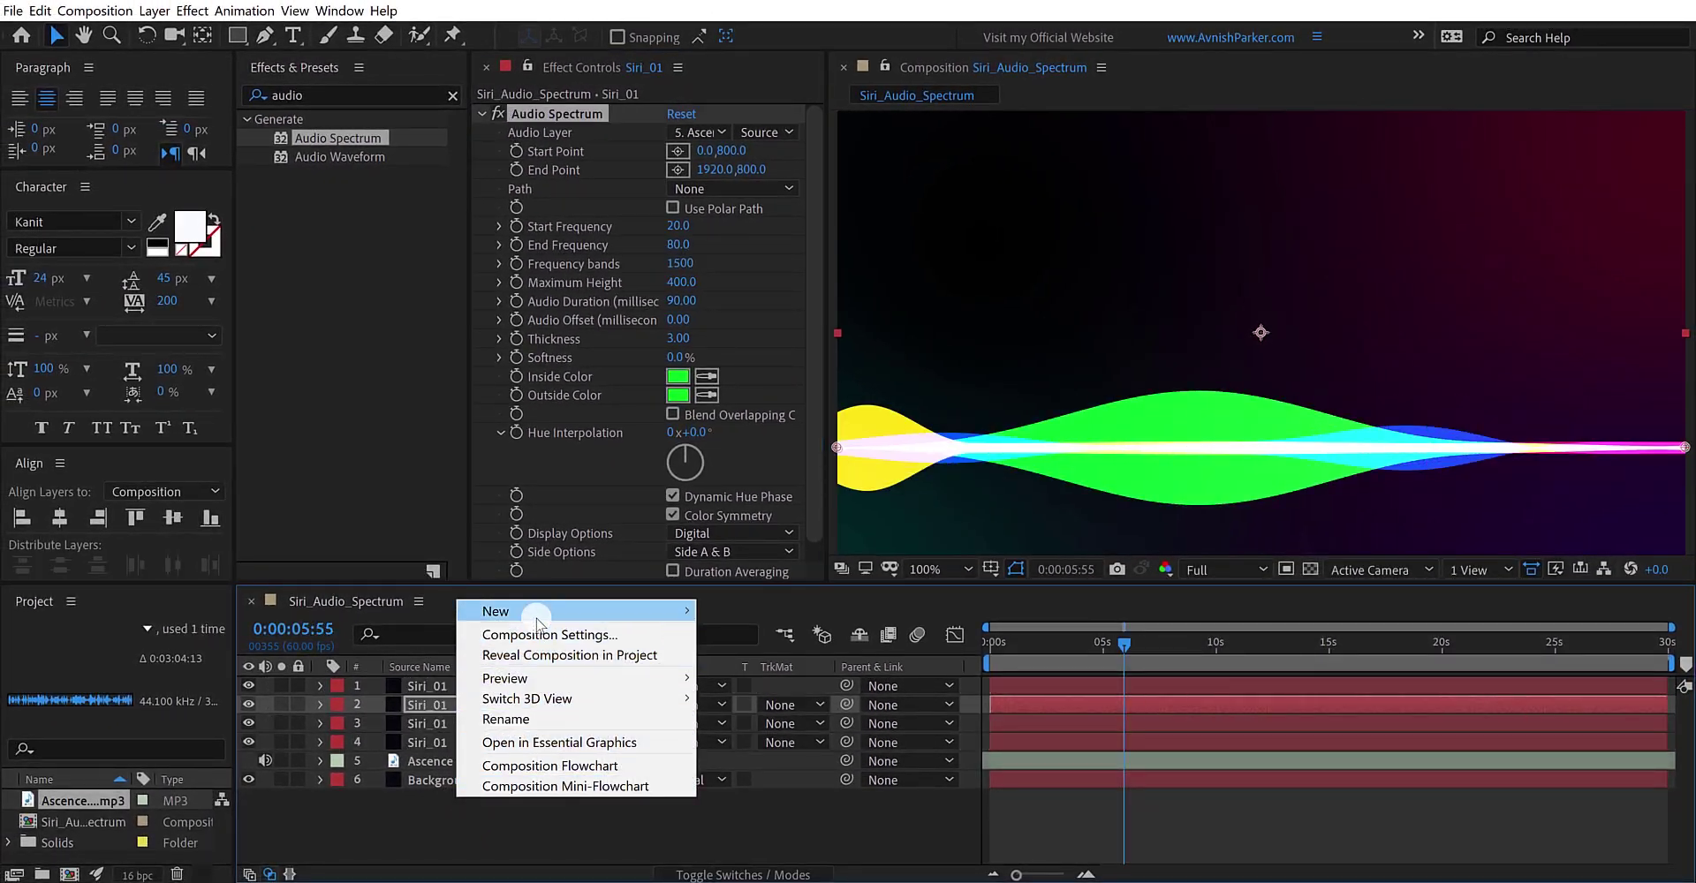
mouse_move(536, 618)
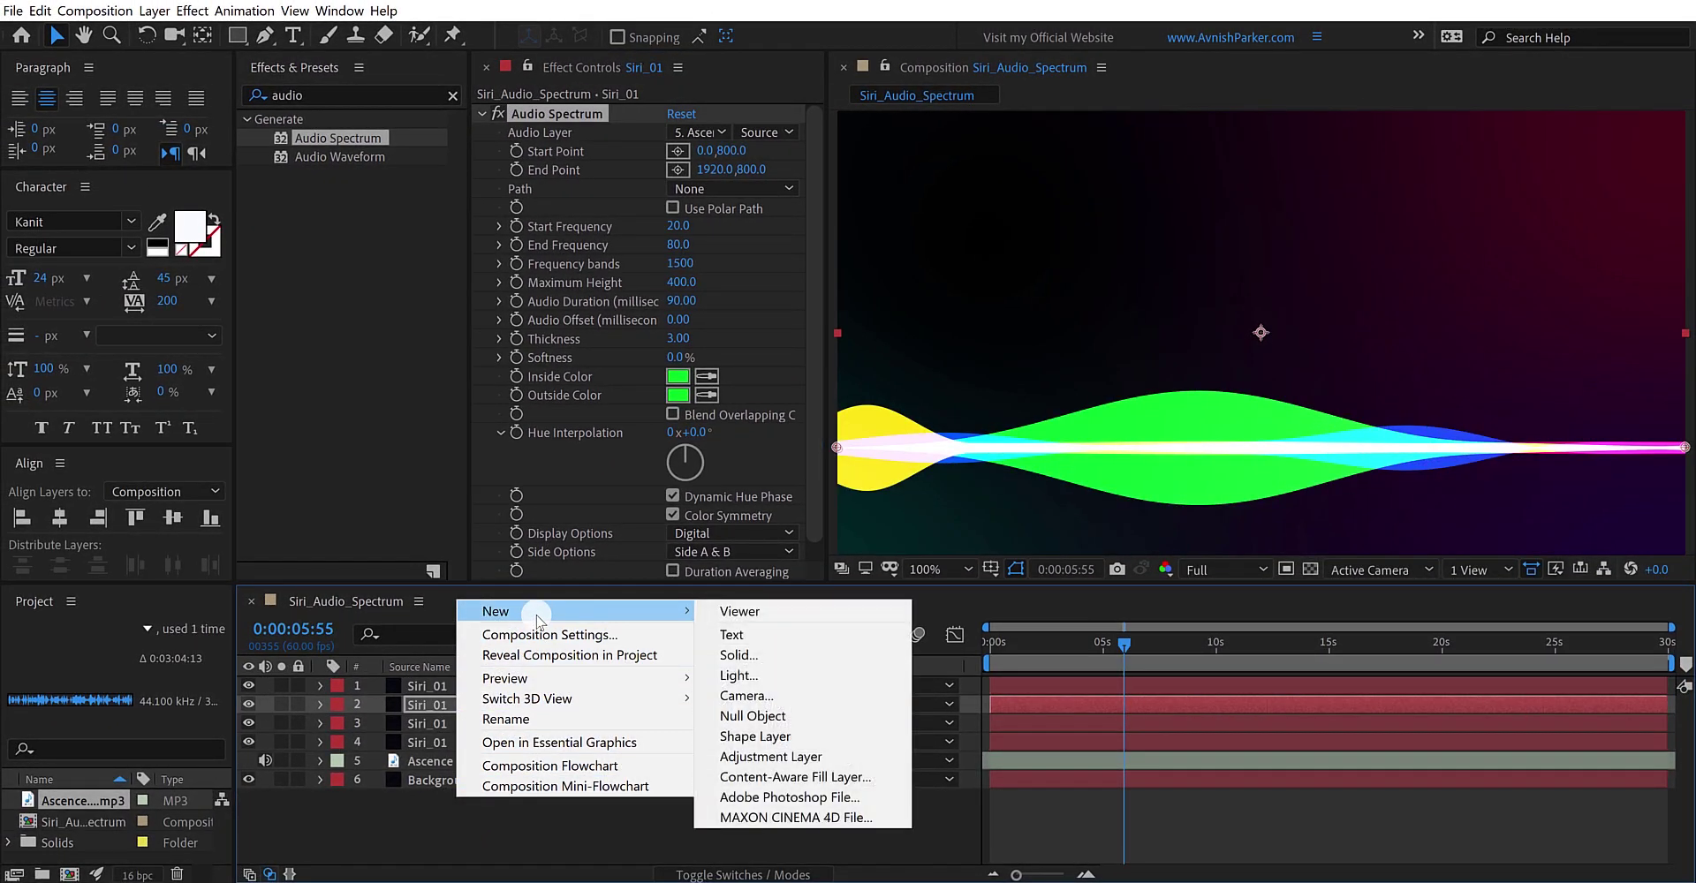
left_click(770, 756)
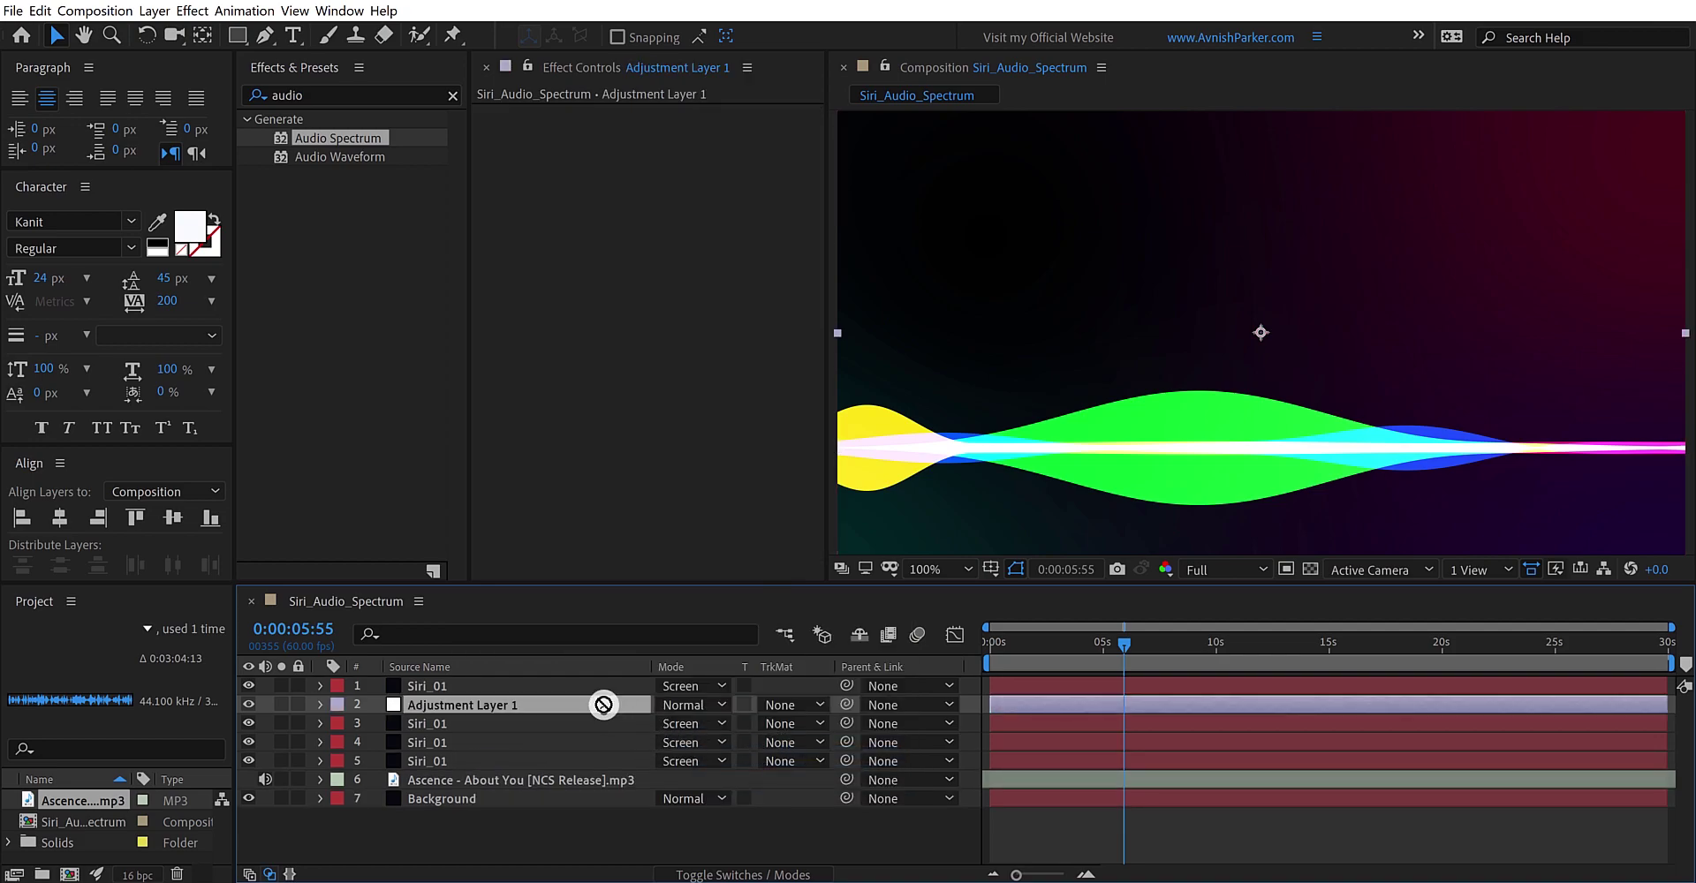
left_click_drag(603, 704, 601, 686)
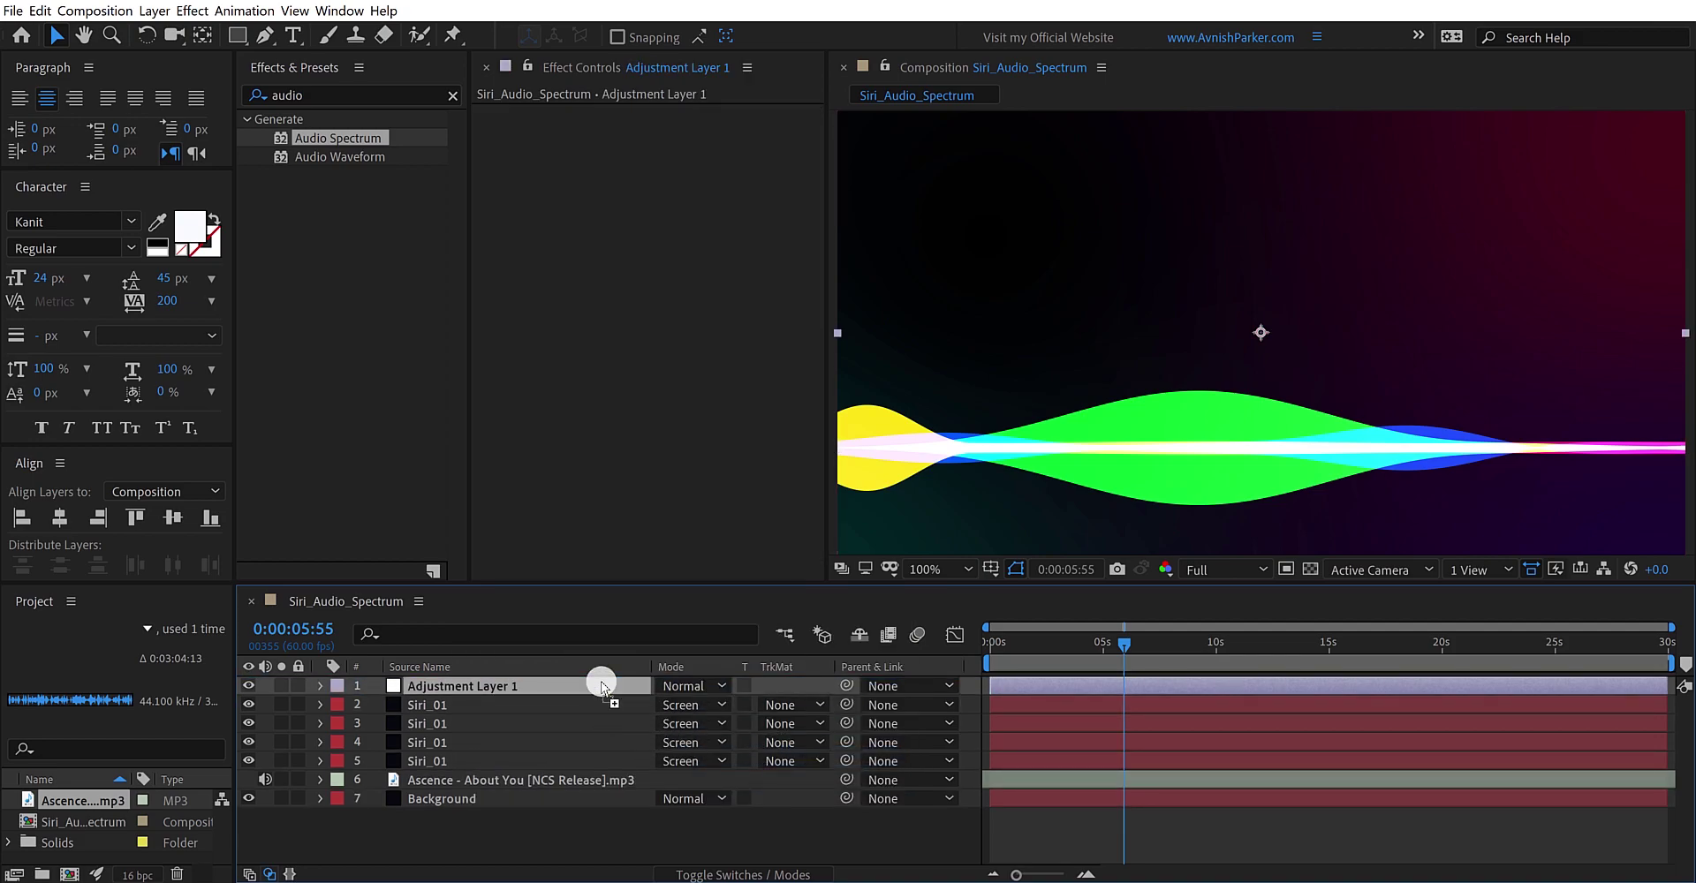
key("Return")
key("Return")
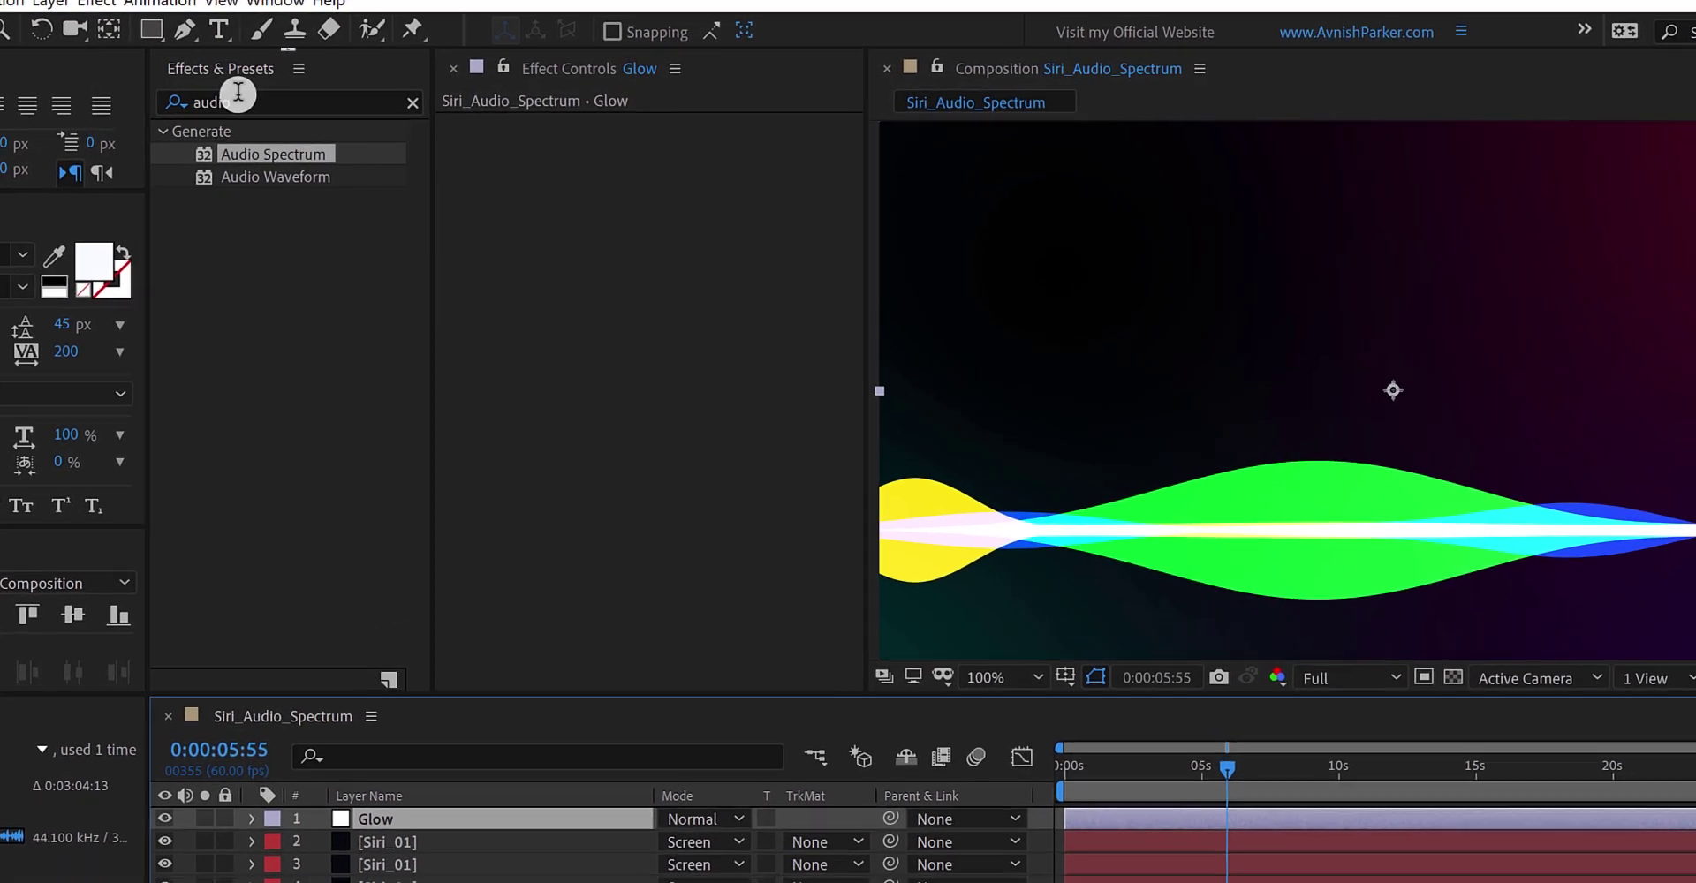
double_click(184, 97)
type("glow")
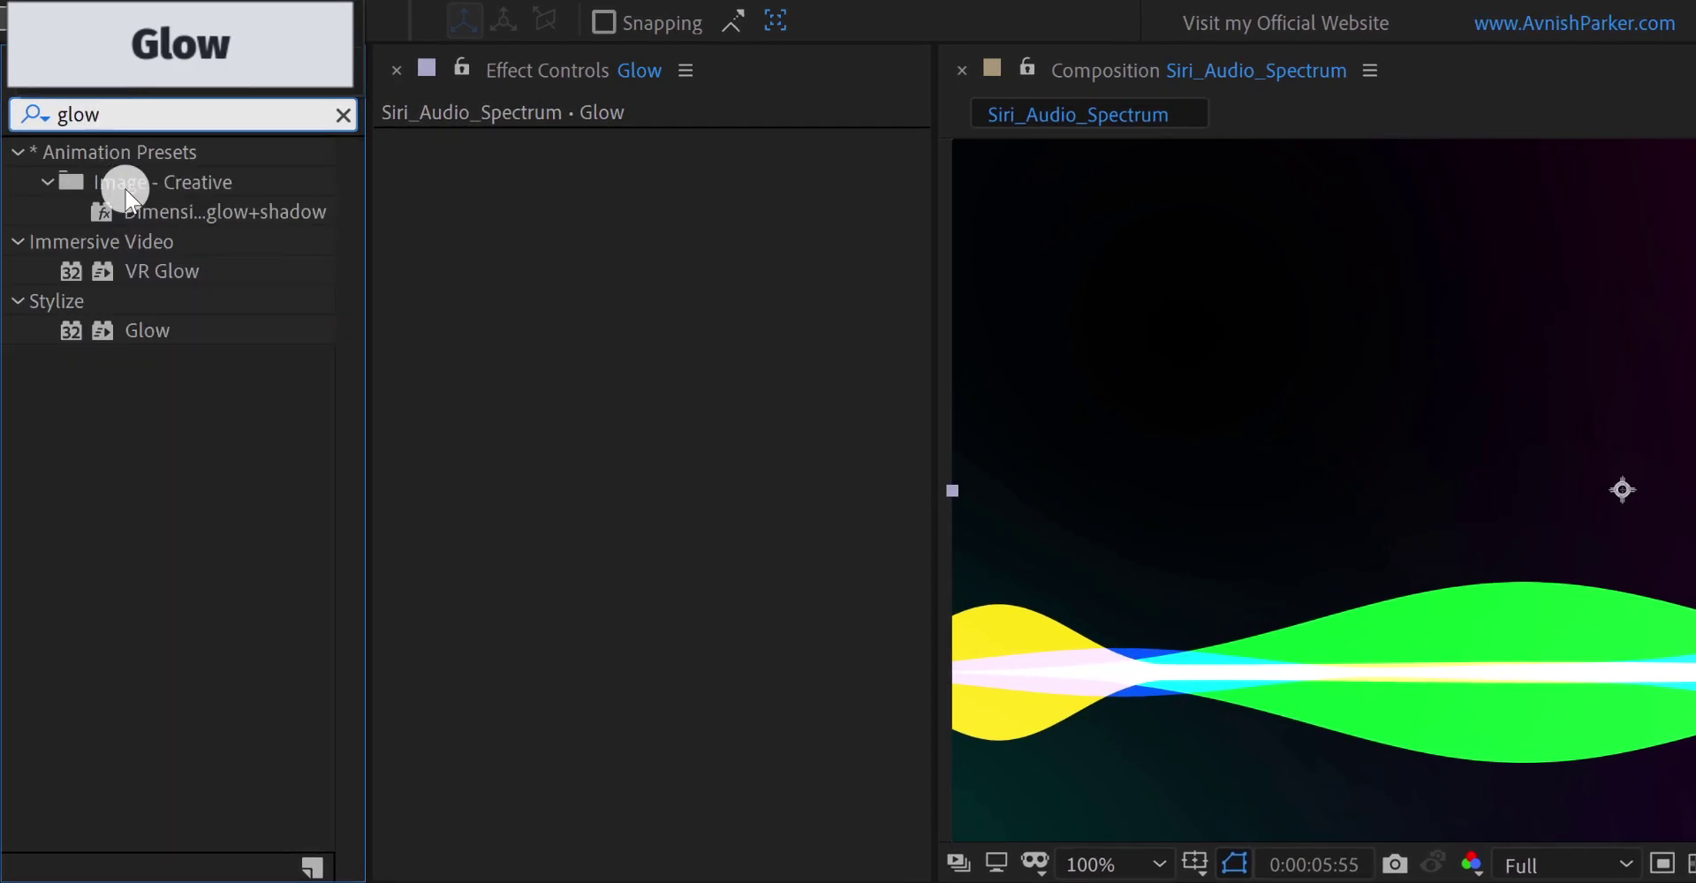
left_click_drag(132, 333, 503, 294)
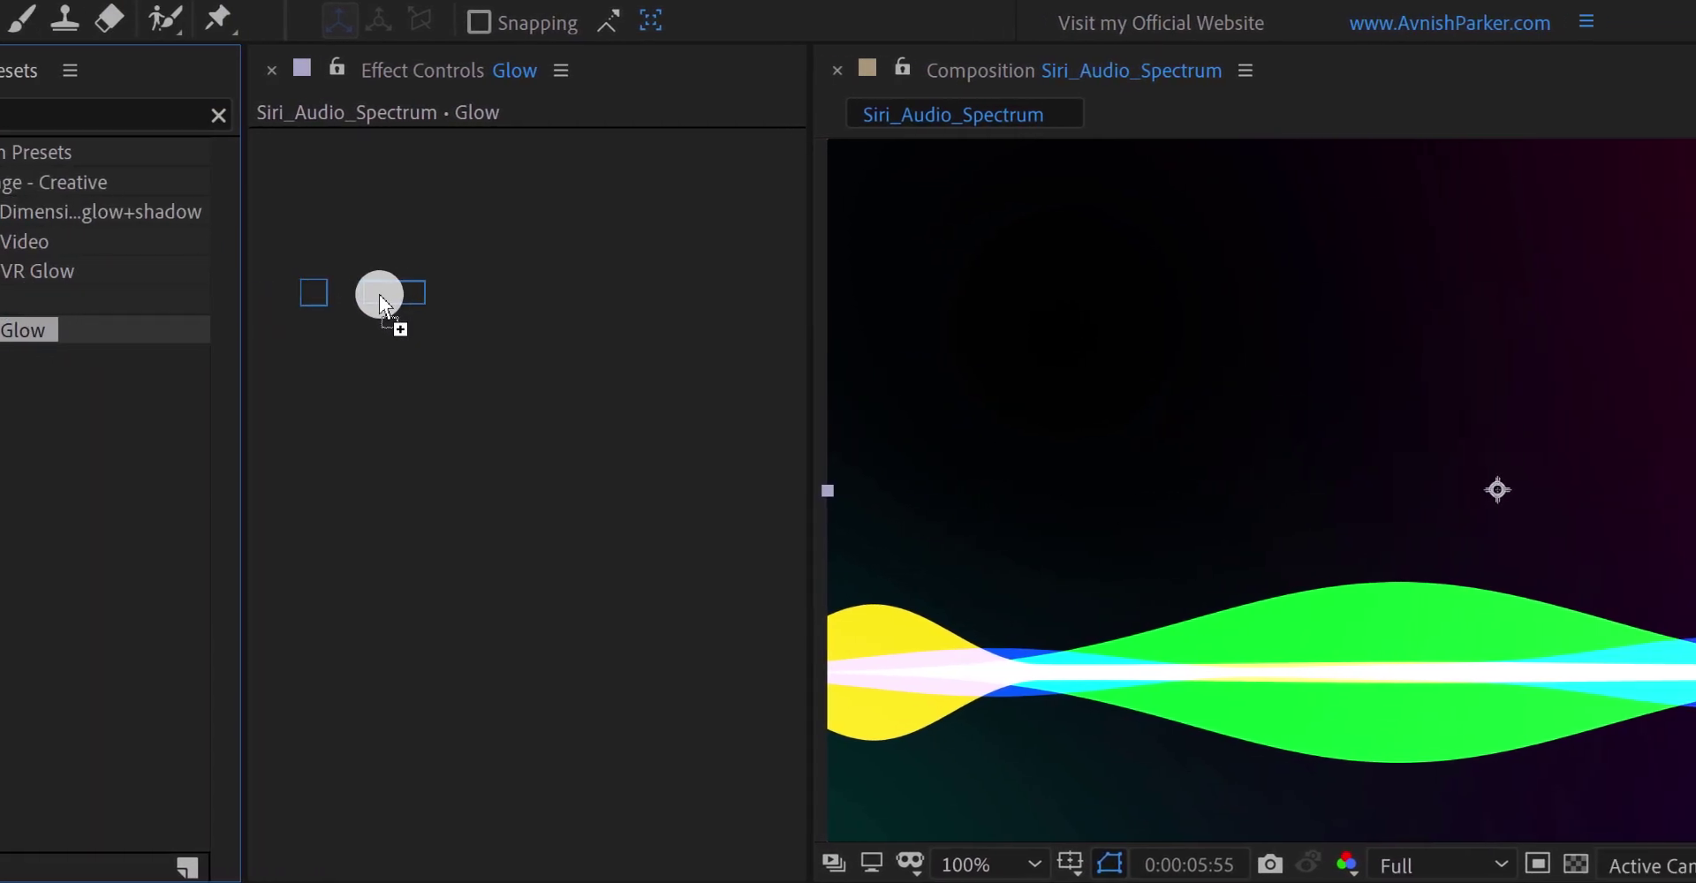
left_click_drag(379, 294, 376, 295)
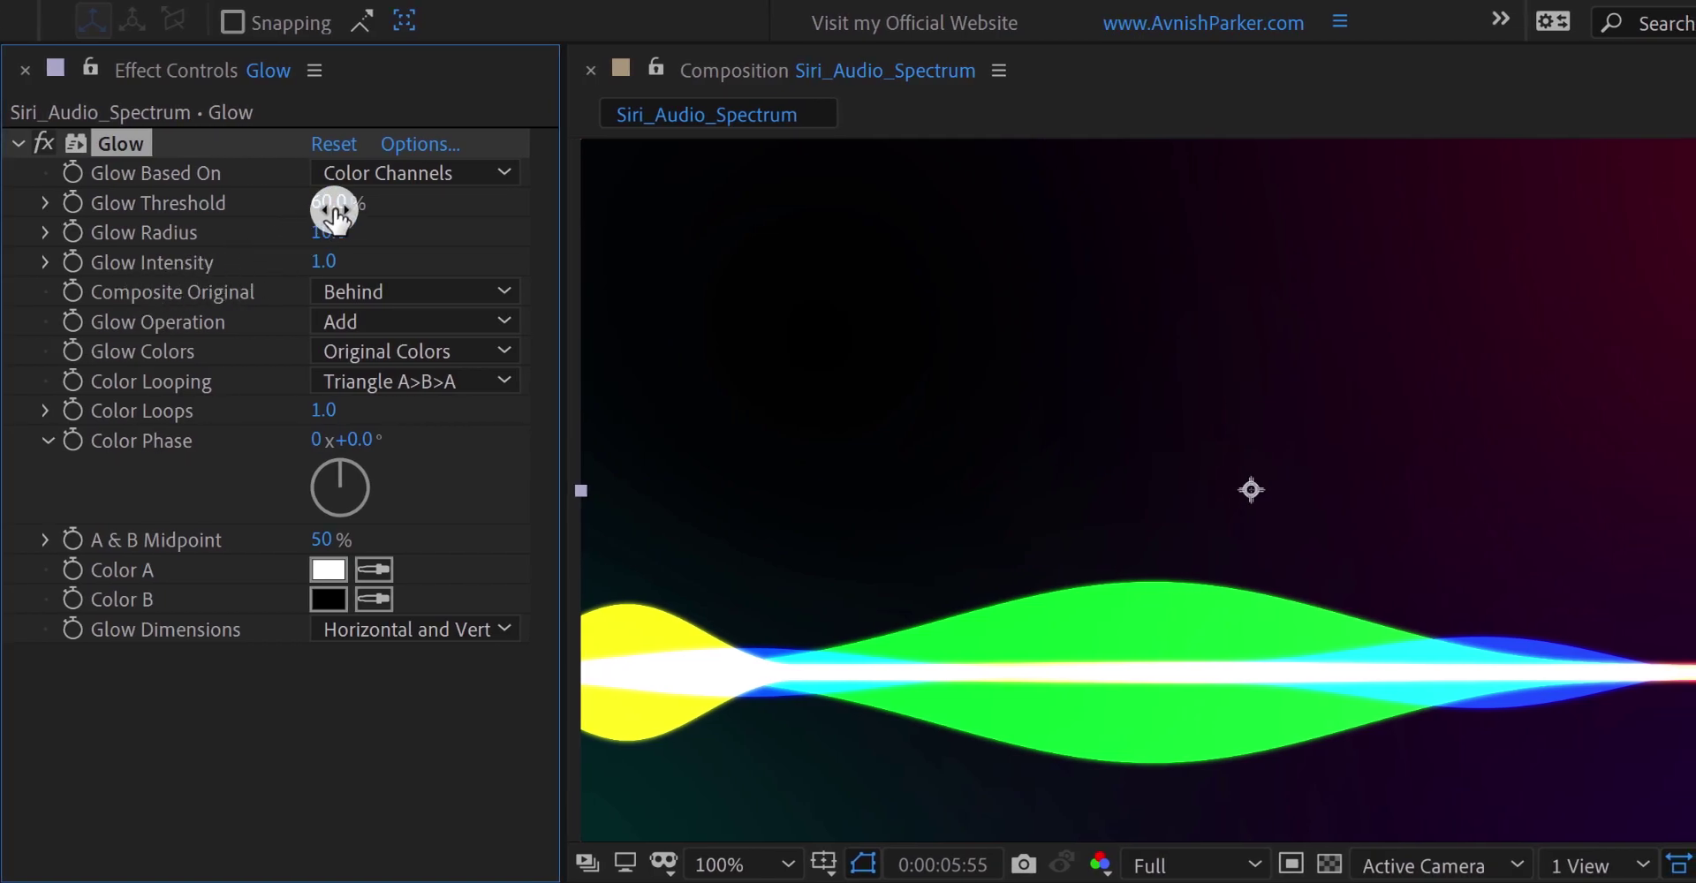
- Set Glow Threshold to 30% and Glow Radius to 500, then preview the result
left_click(332, 204)
type("30")
key("Return")
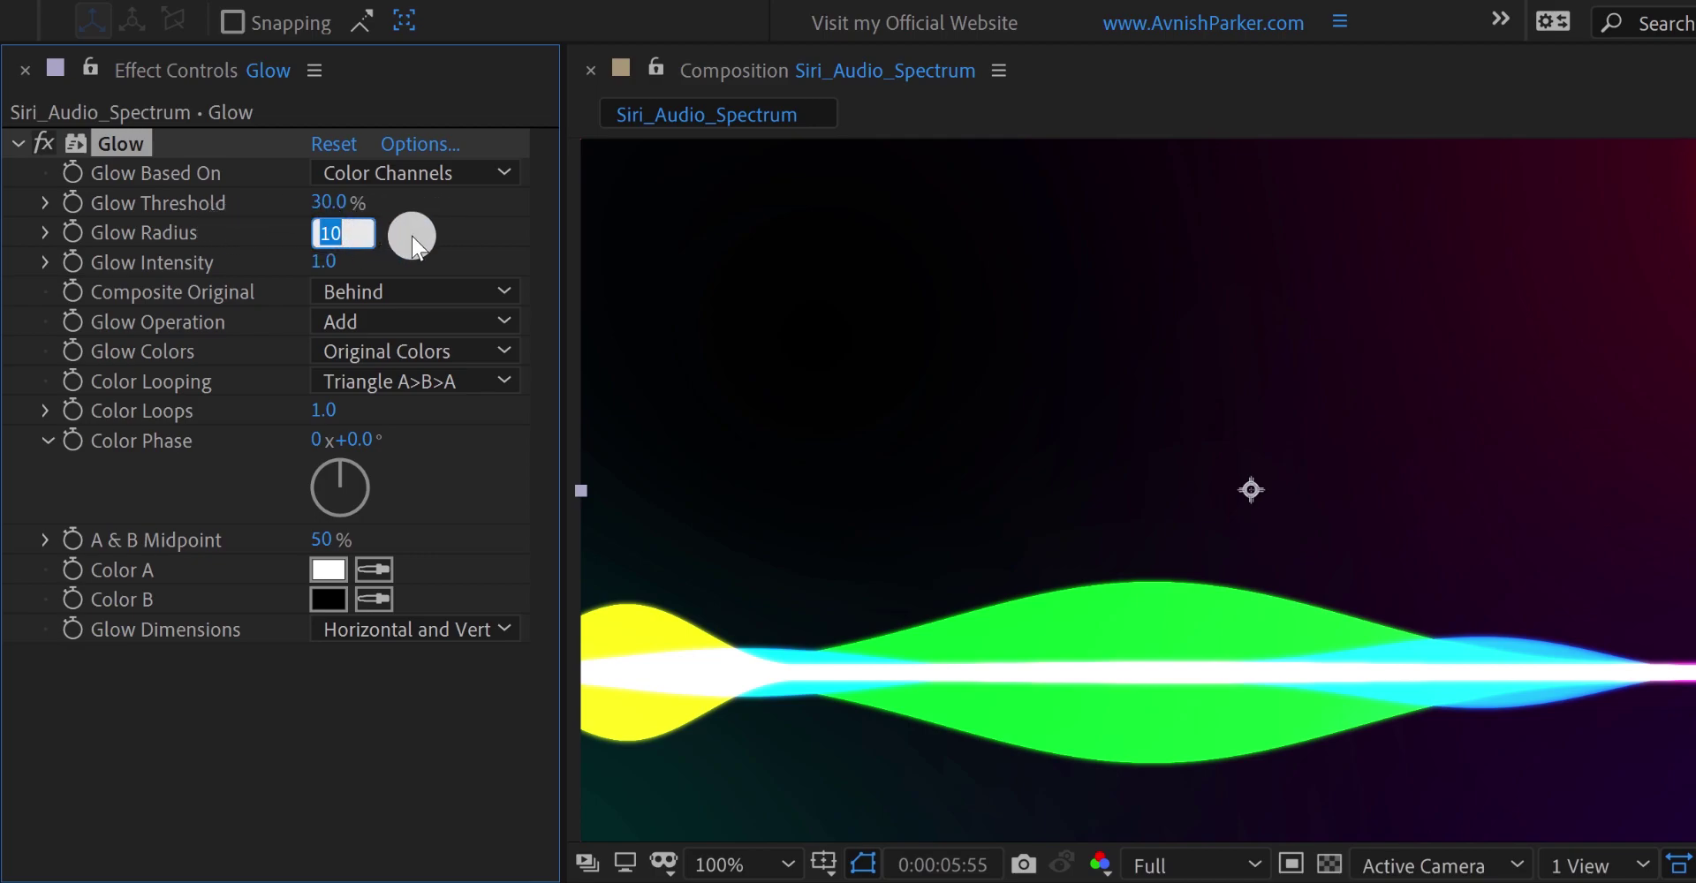
type("250")
key("Return")
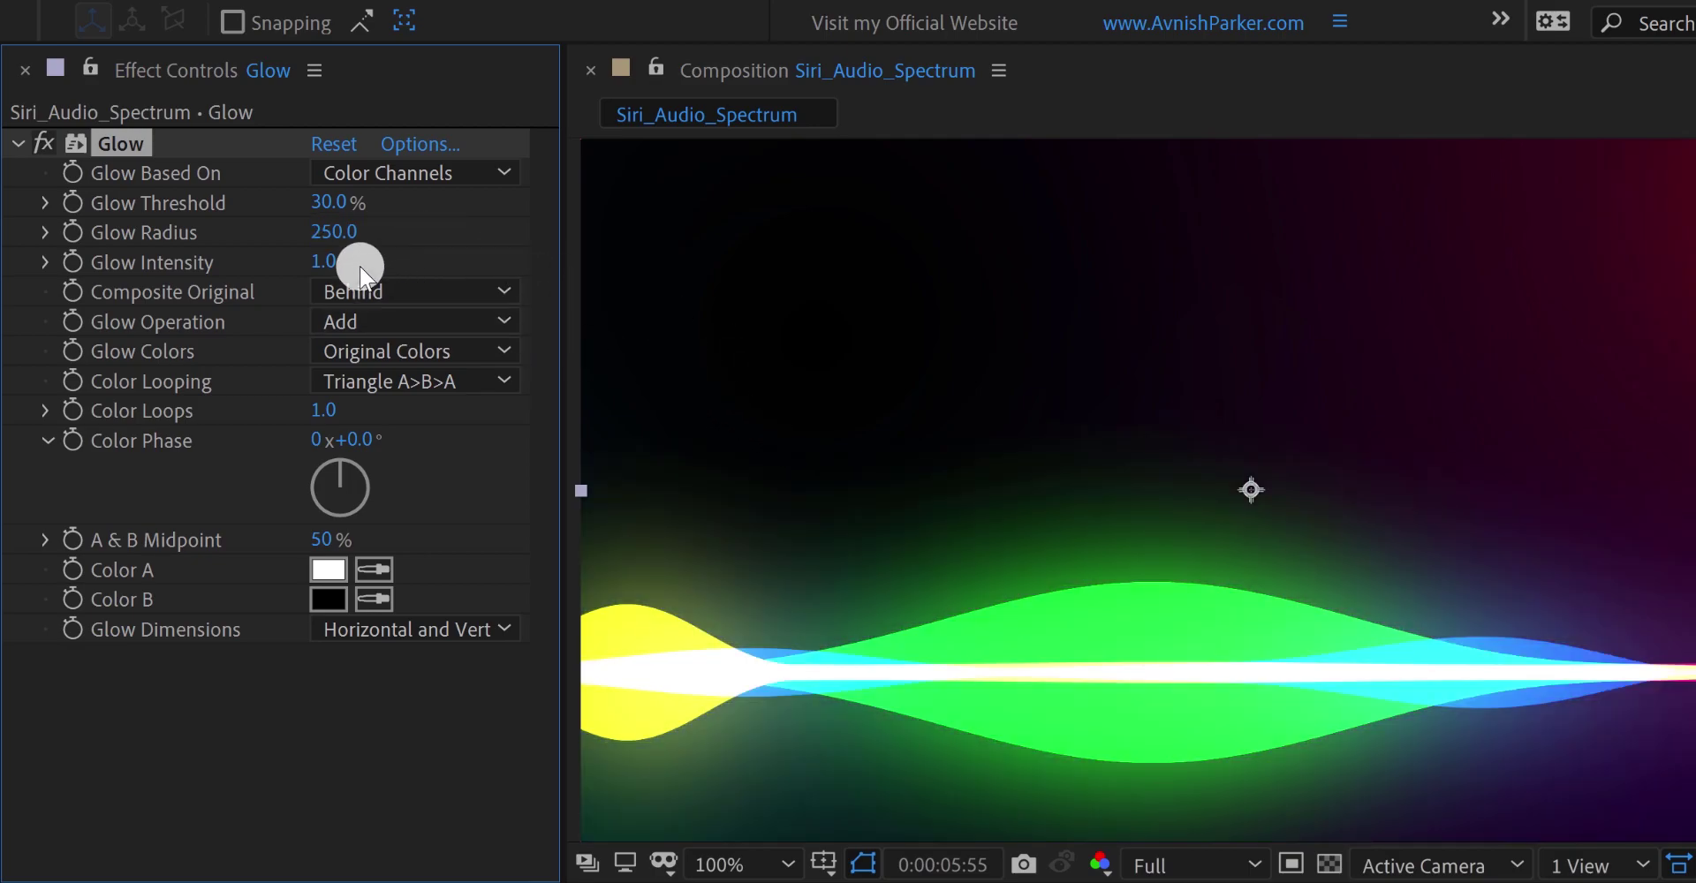
left_click(327, 234)
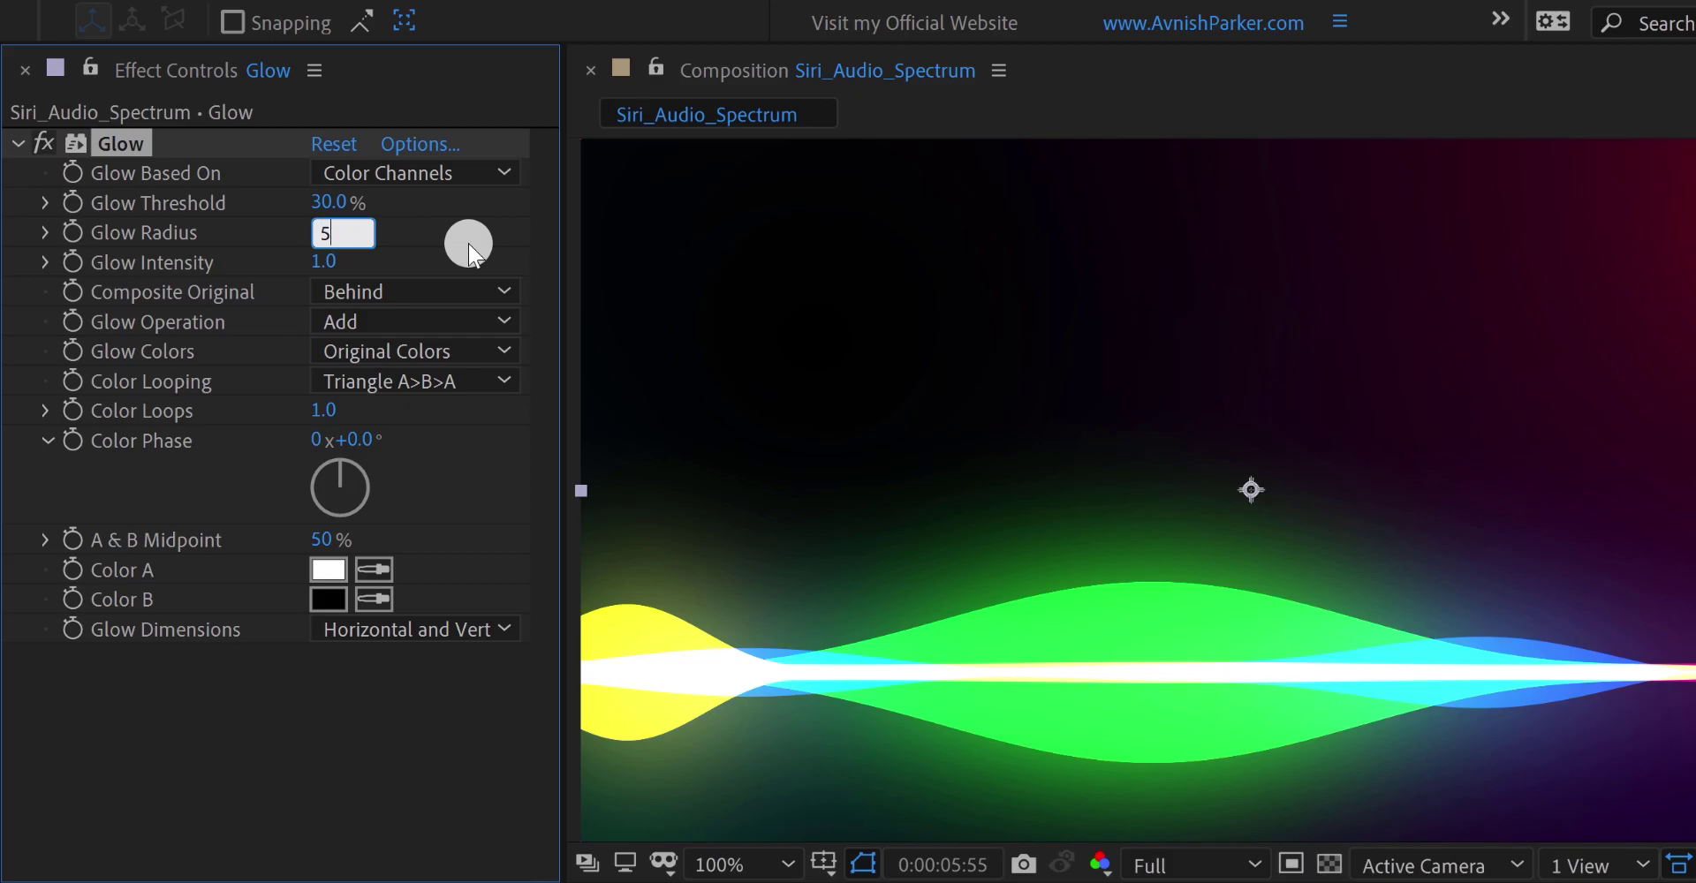
type("500")
key("Return")
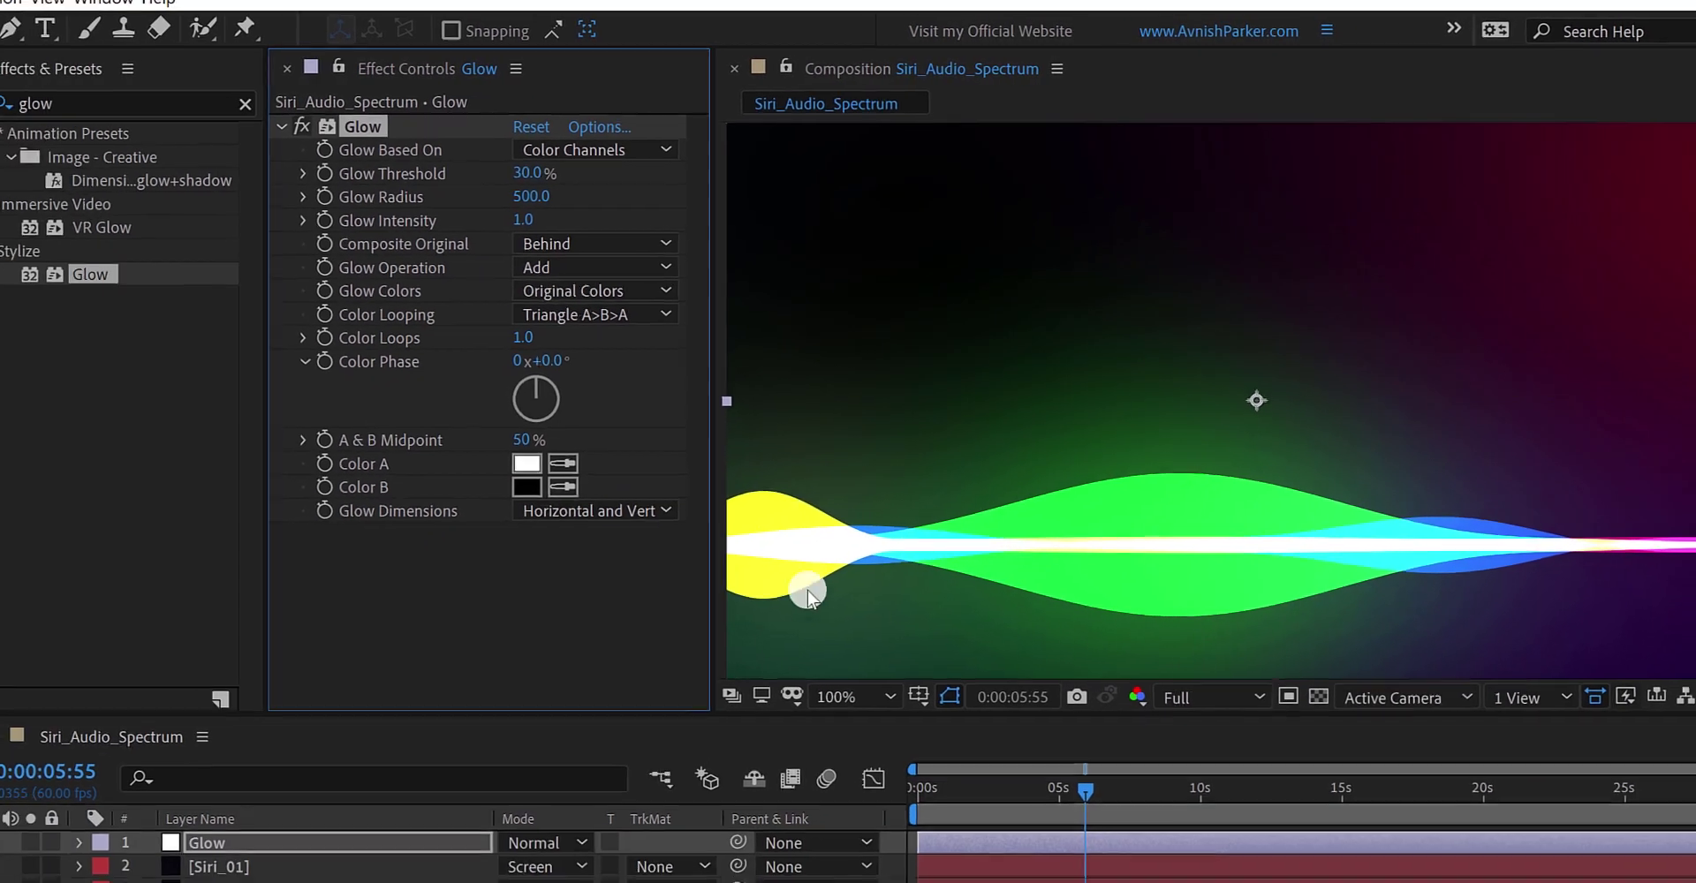
left_click(902, 874)
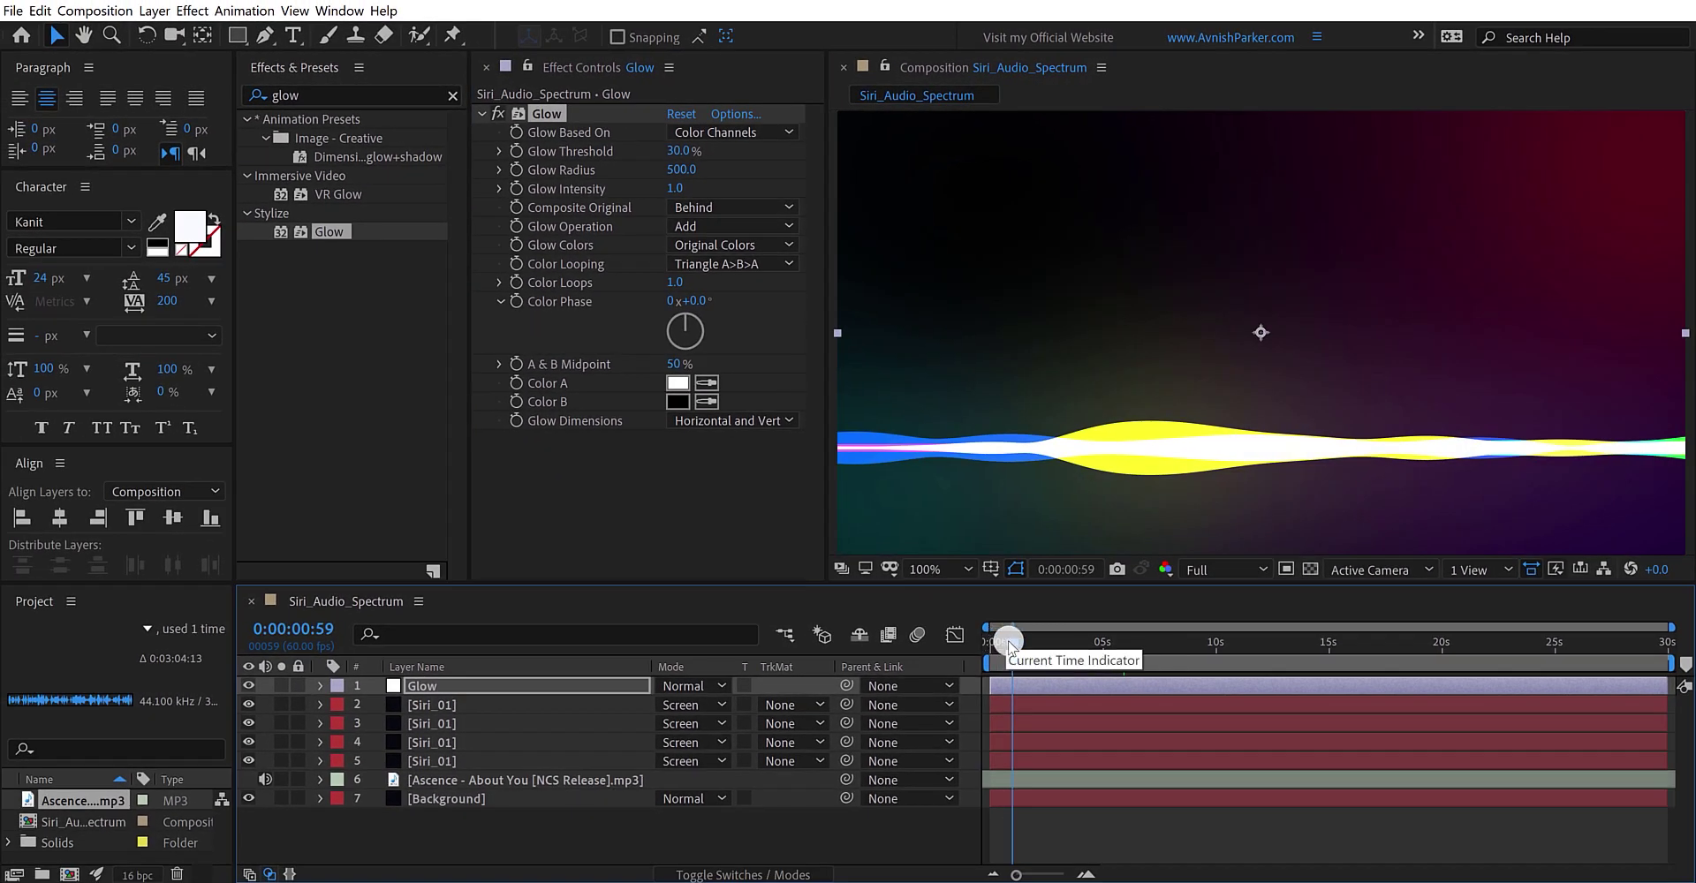
left_click_drag(1009, 645, 1169, 654)
- Create a new empty text layer and rename it Timer
key("ctrl+Down")
key("ctrl+Down")
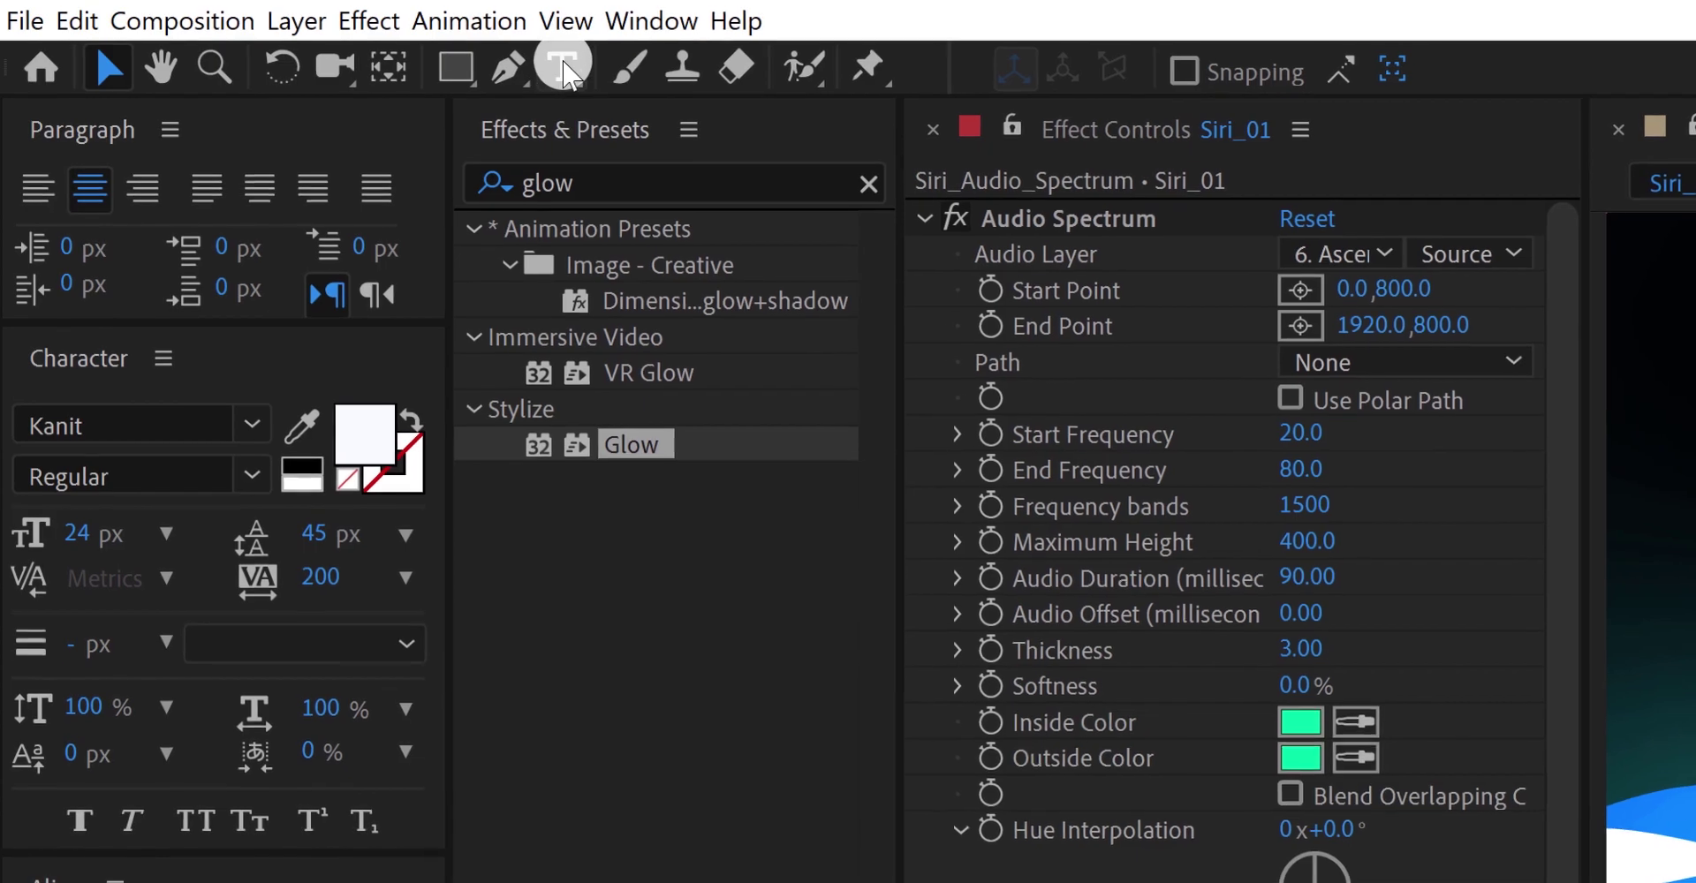
left_click(402, 49)
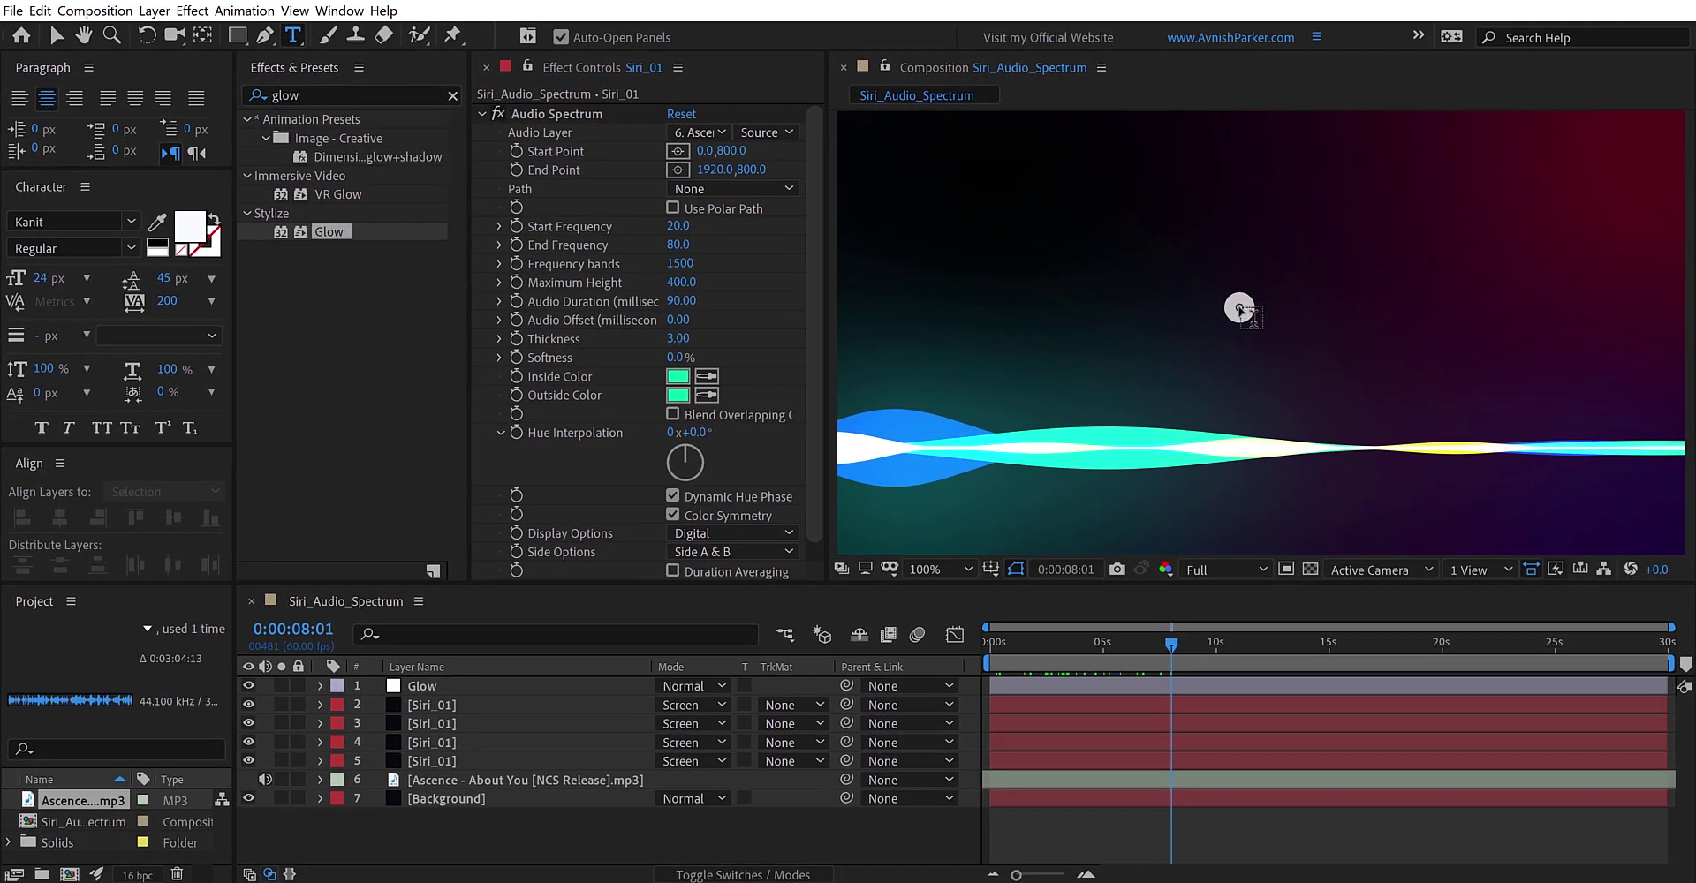
left_click(1240, 309)
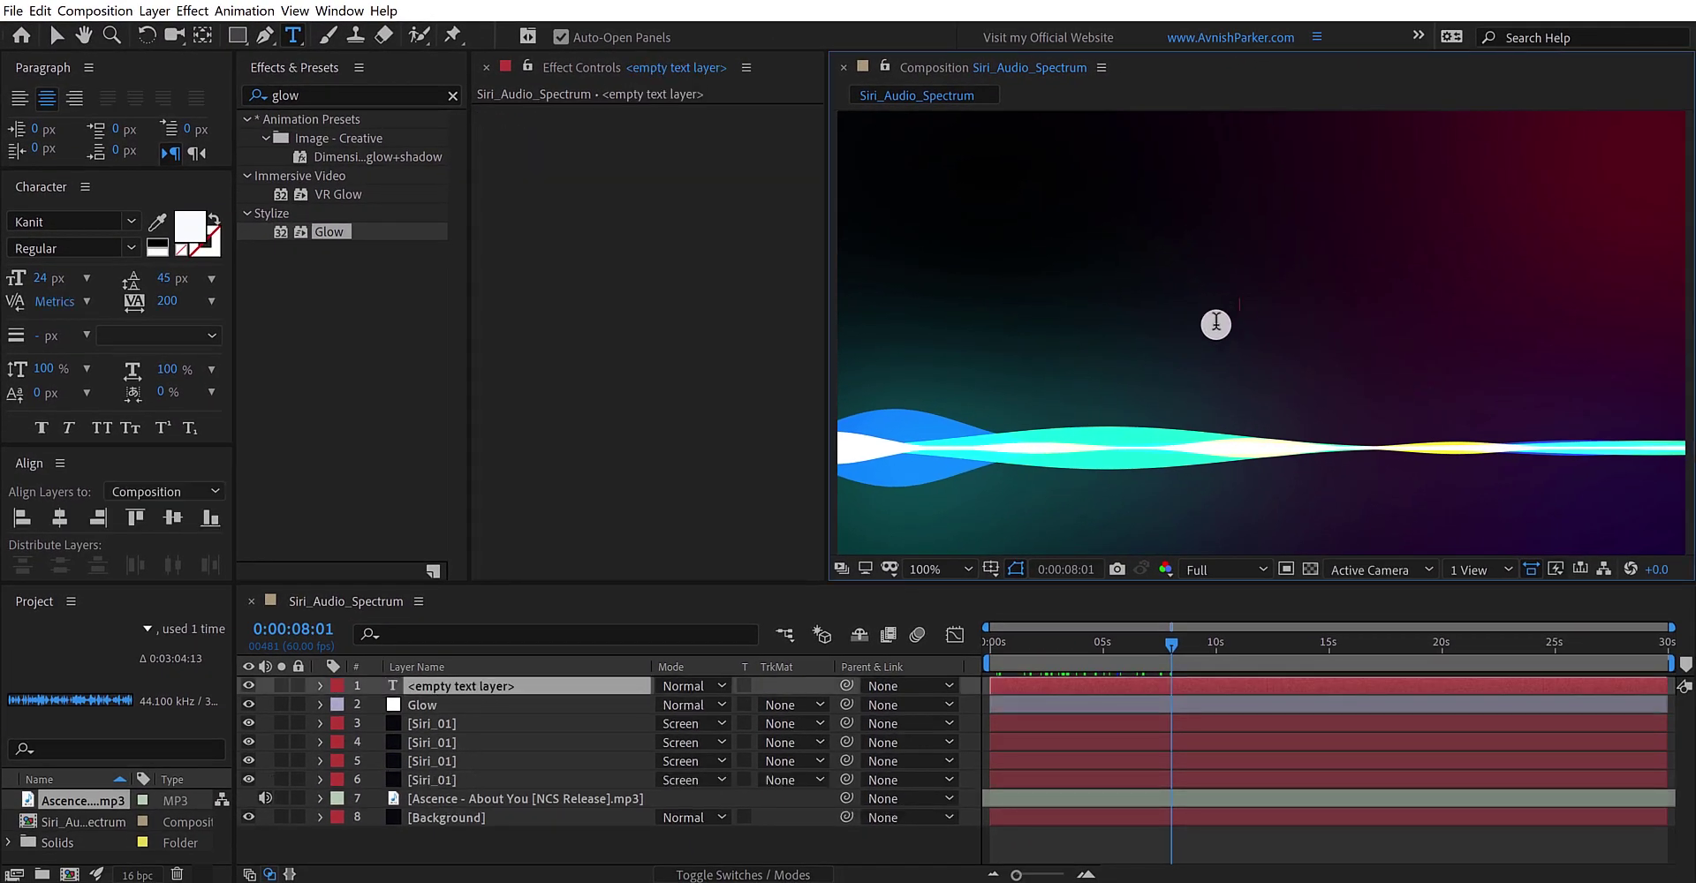
left_click(537, 687)
key("Return")
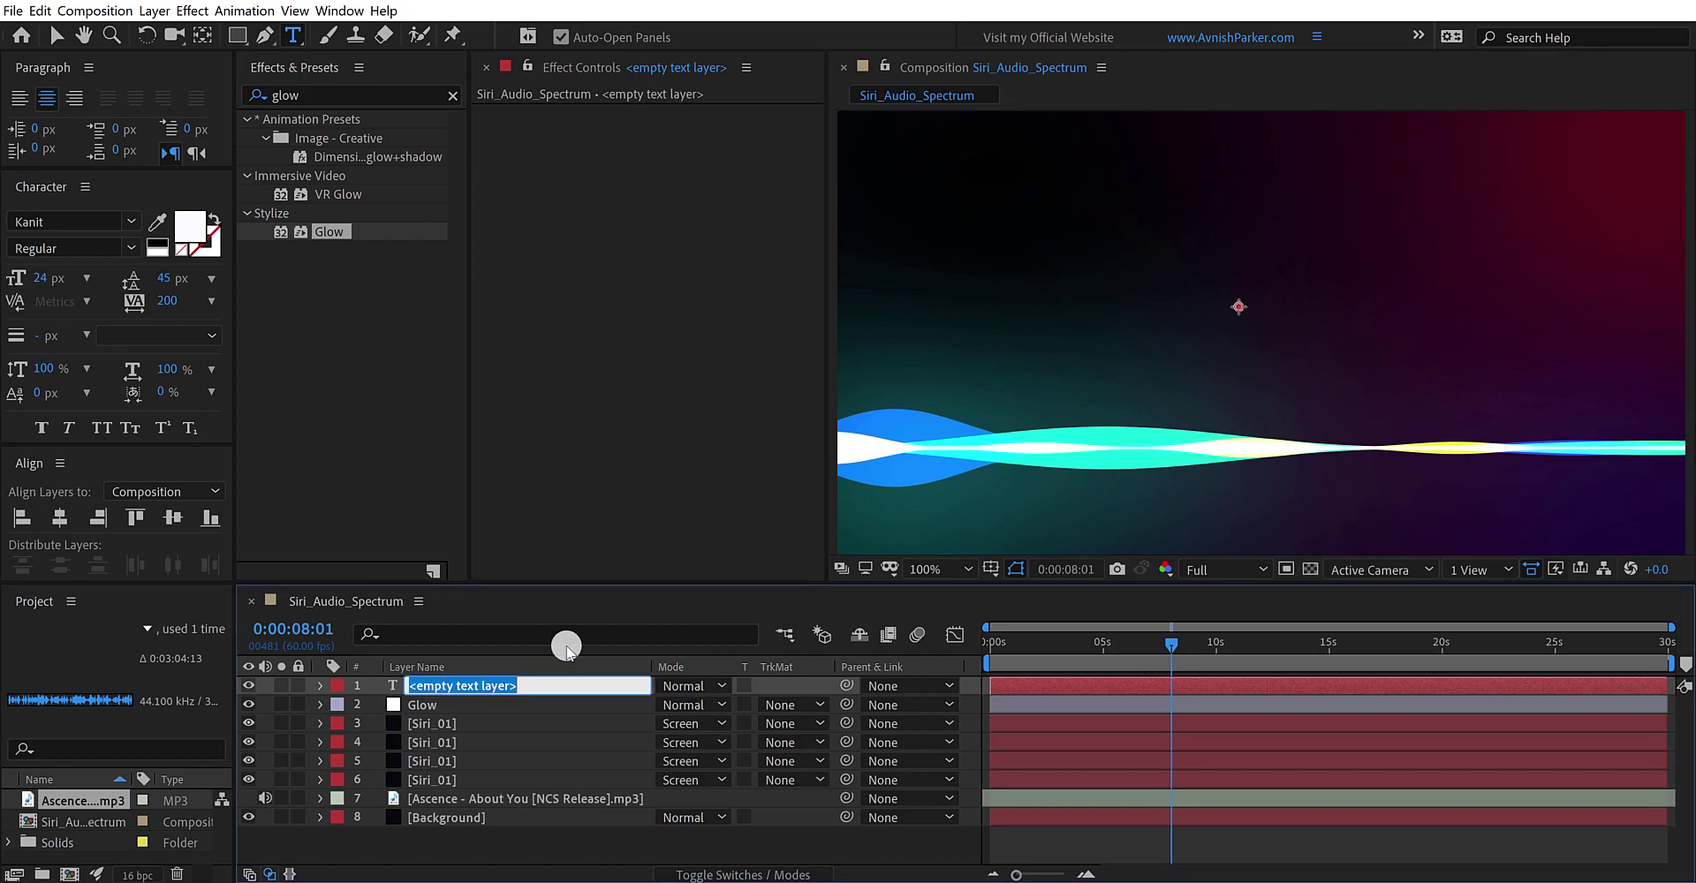
type("Timer")
key("Return")
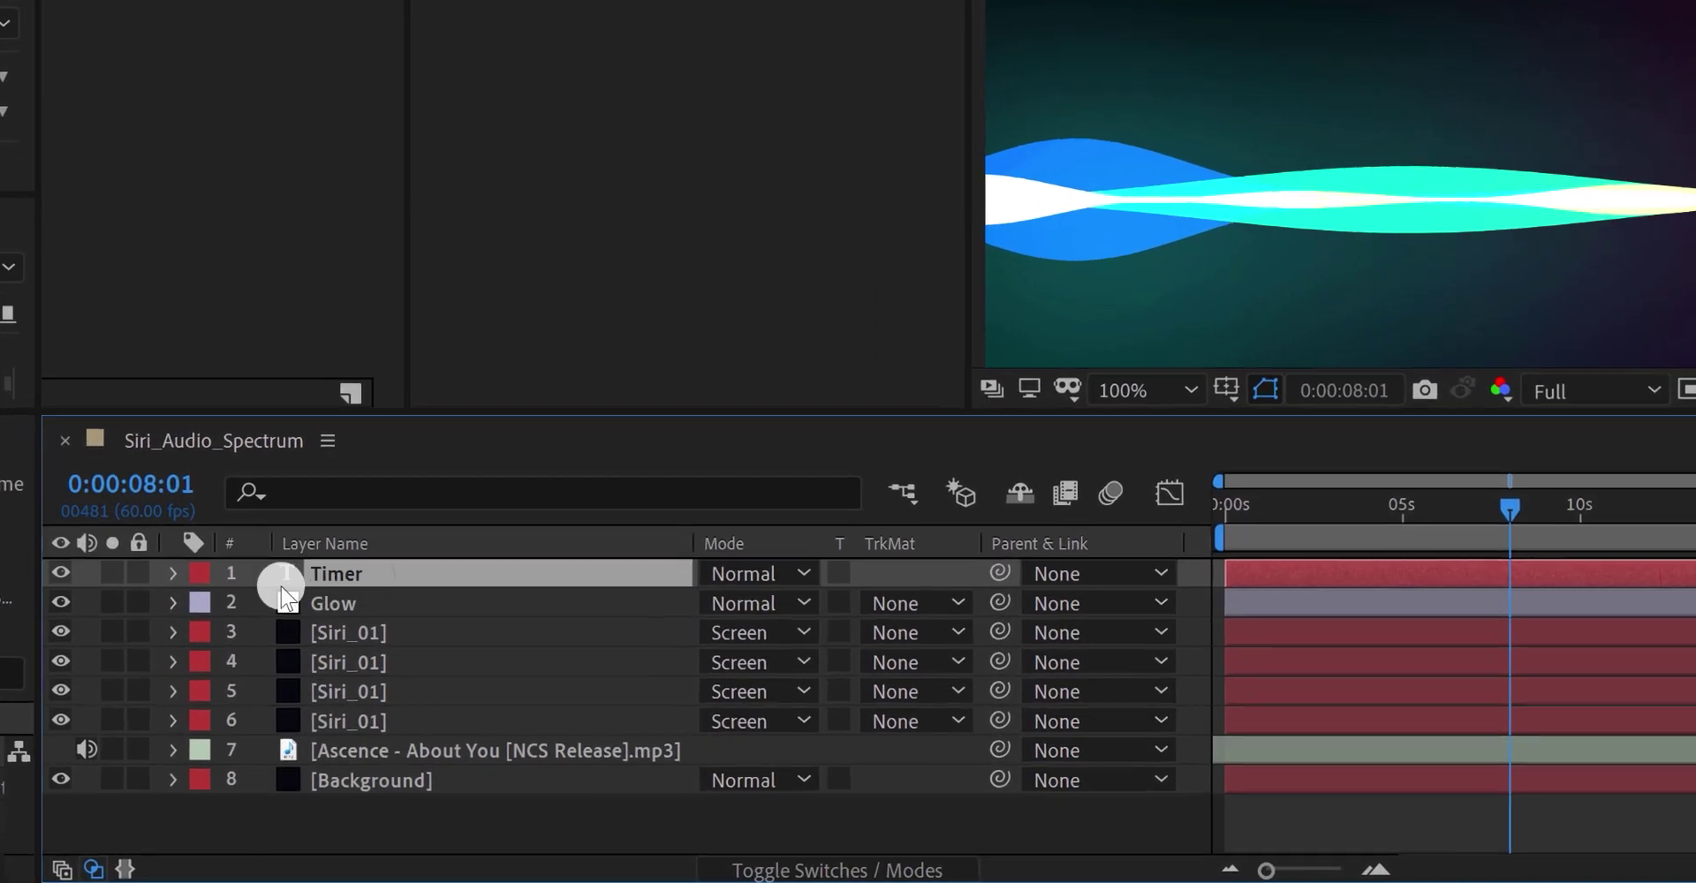
- Replace the Timer's Source Text expression with the pasted padZero timer expression
left_click(173, 574)
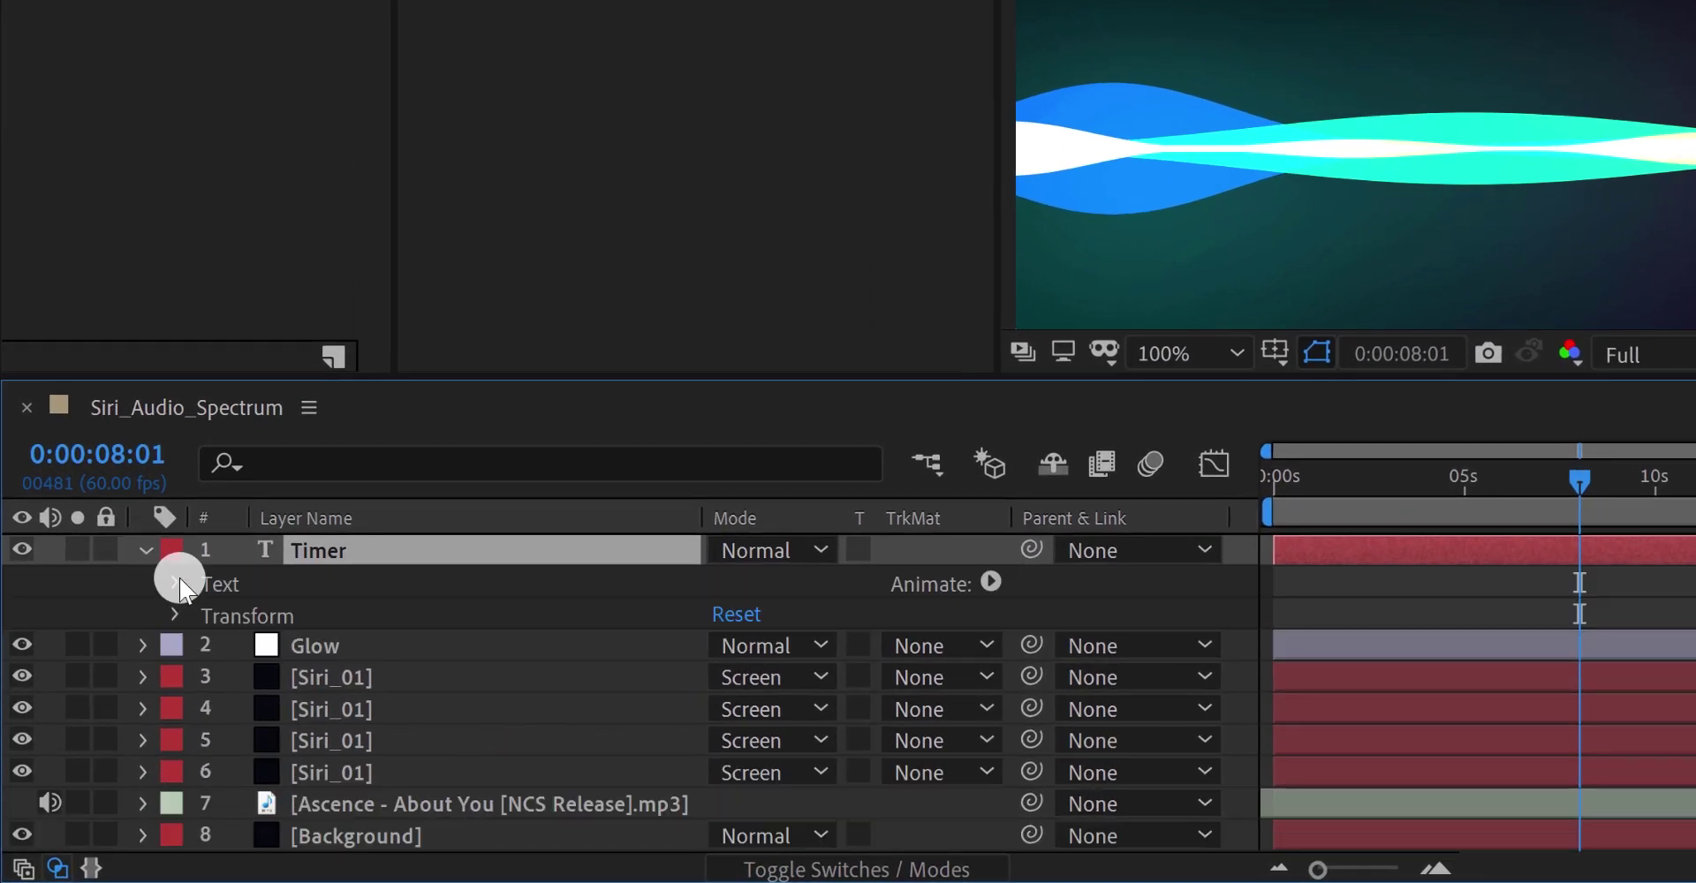
left_click(177, 581)
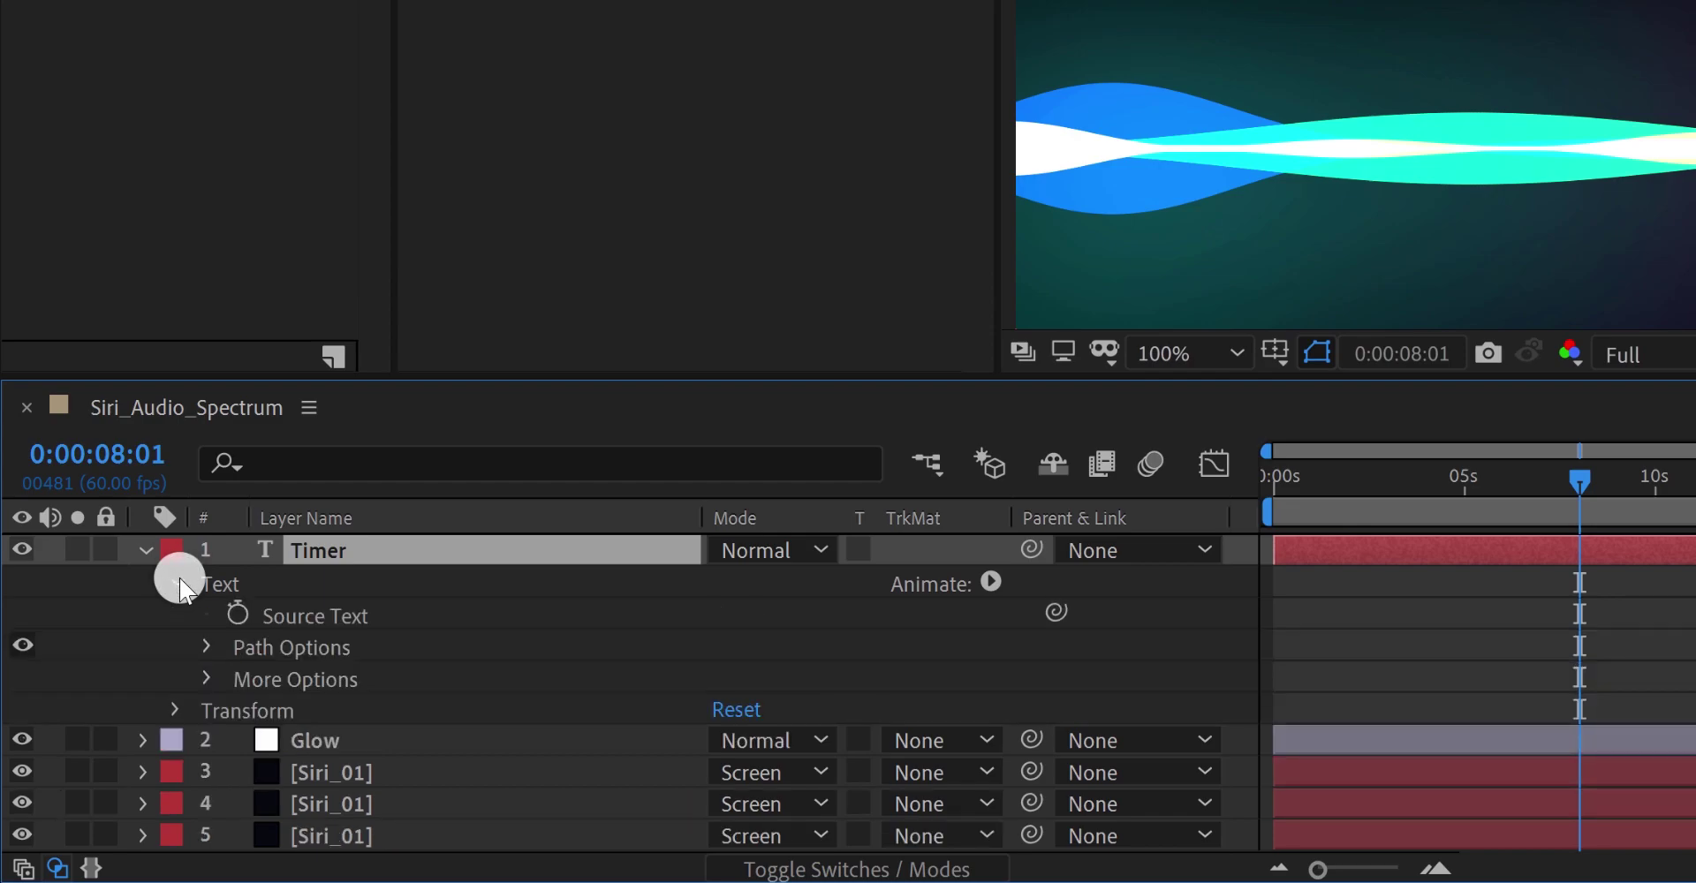
left_click(237, 616, "alt")
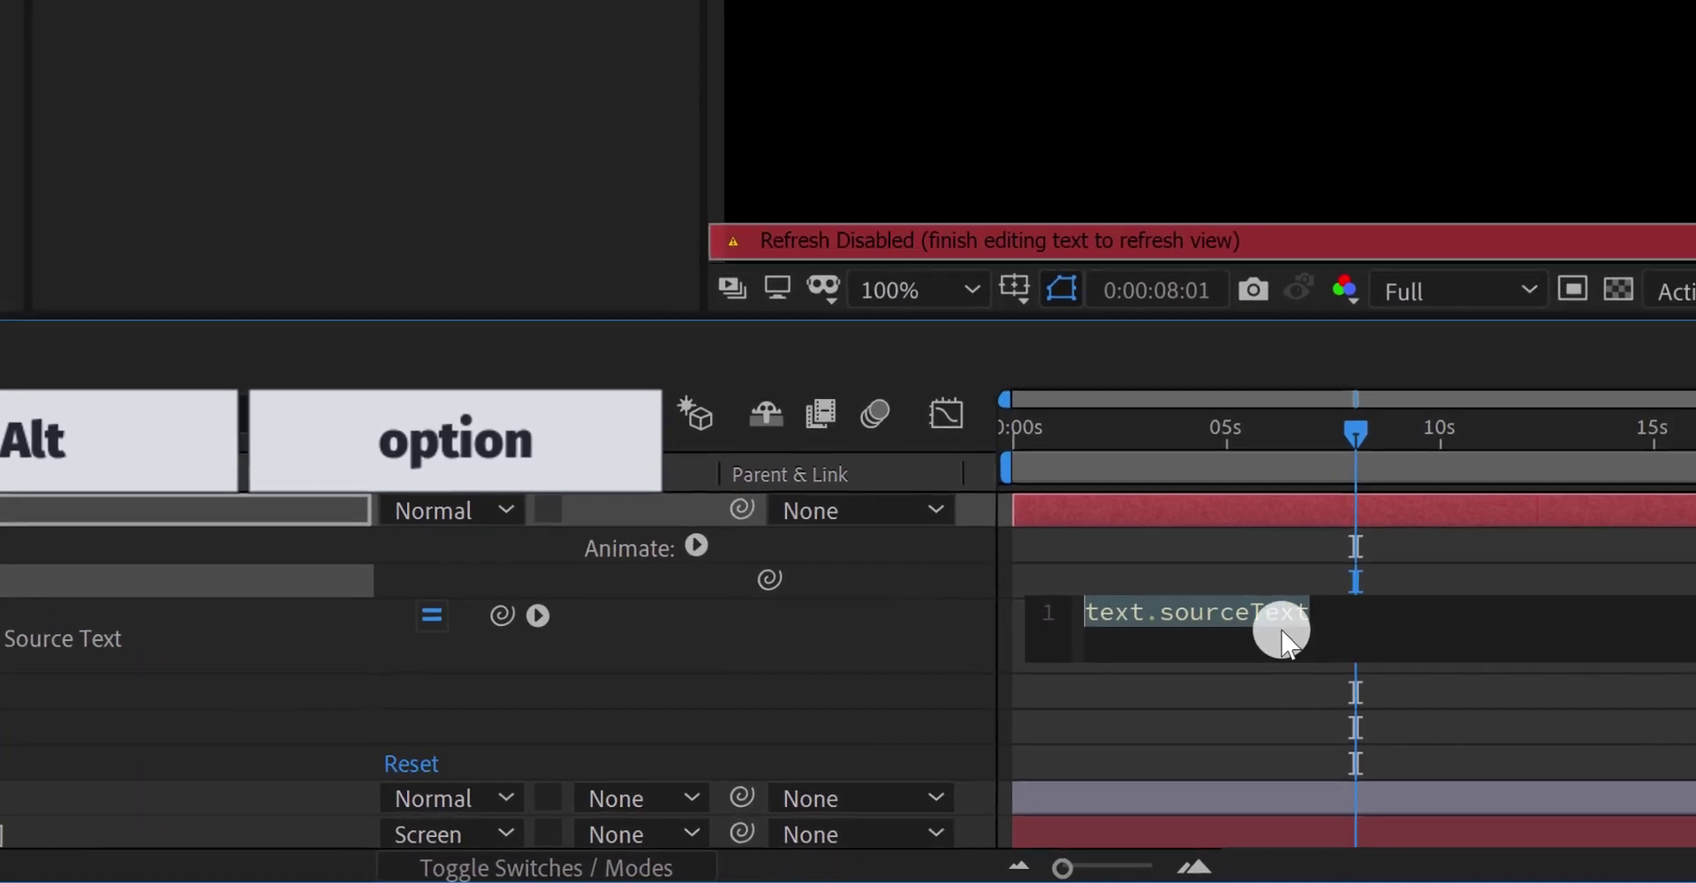
key("BackSpace")
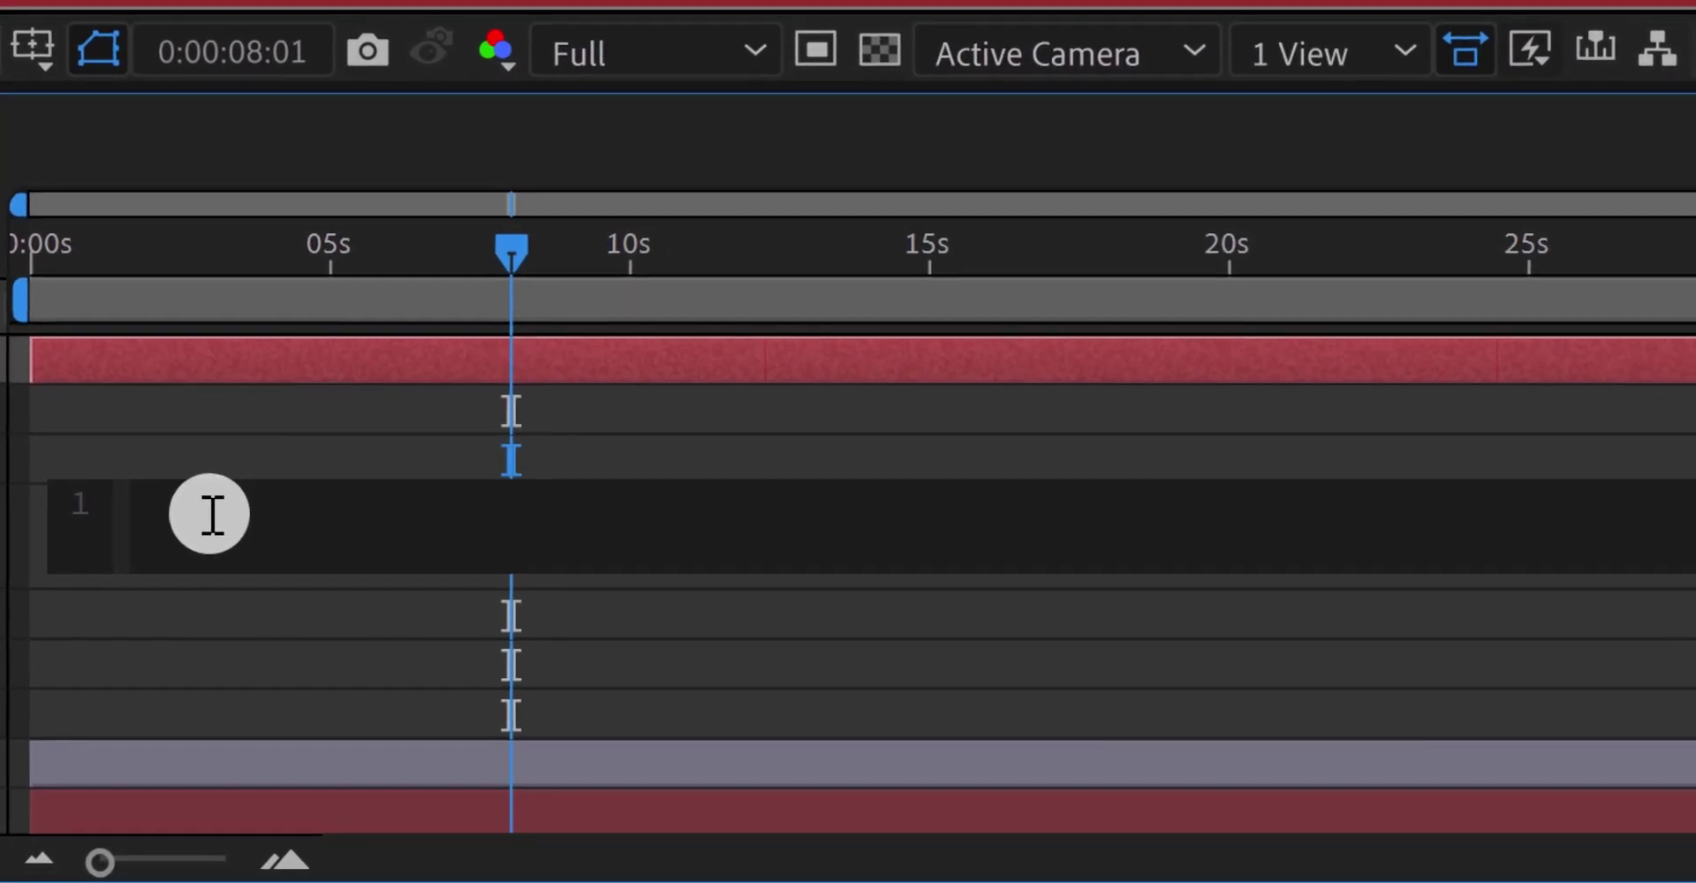
right_click(211, 514)
left_click(352, 370)
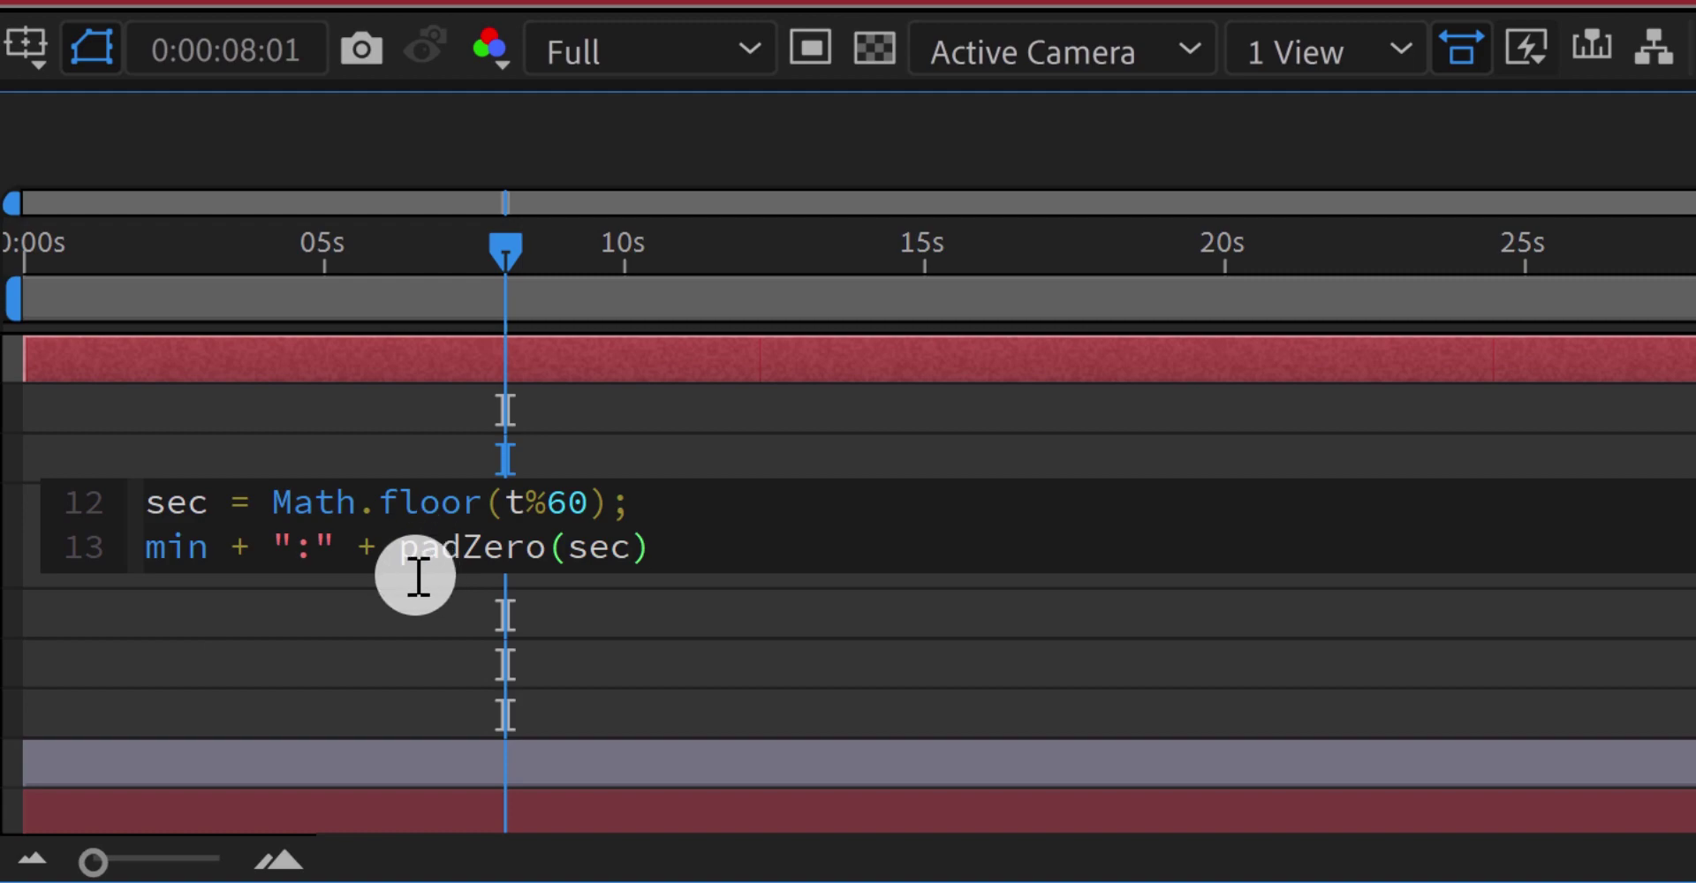
left_click_drag(415, 576, 439, 704)
scroll(439, 704, "up", 2)
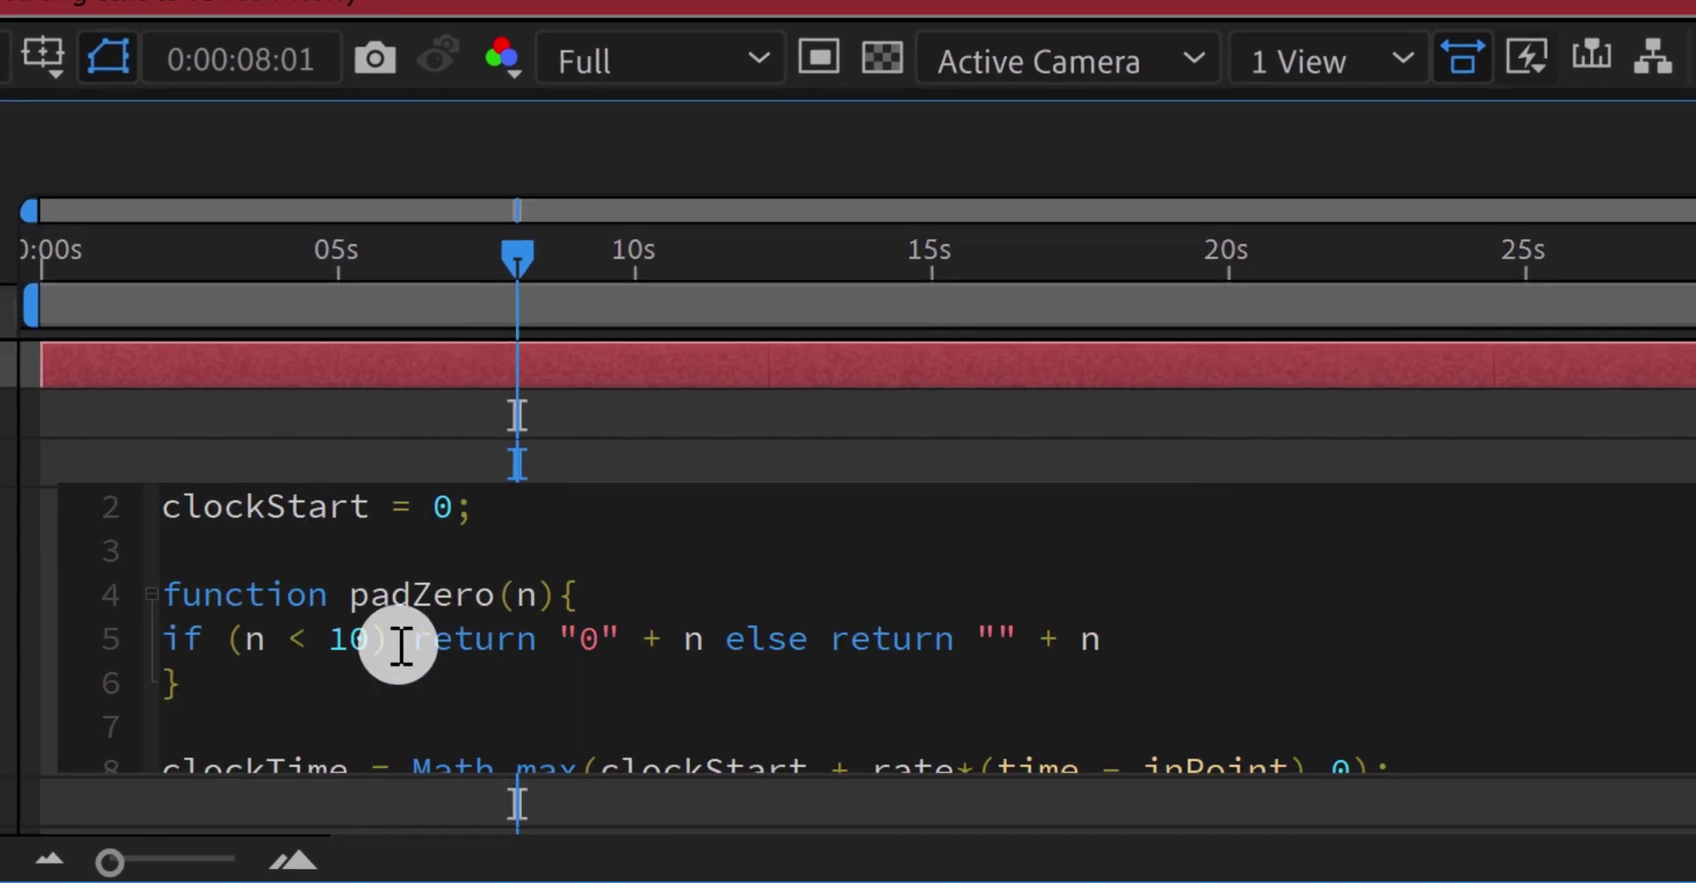
scroll(402, 644, "up", 1)
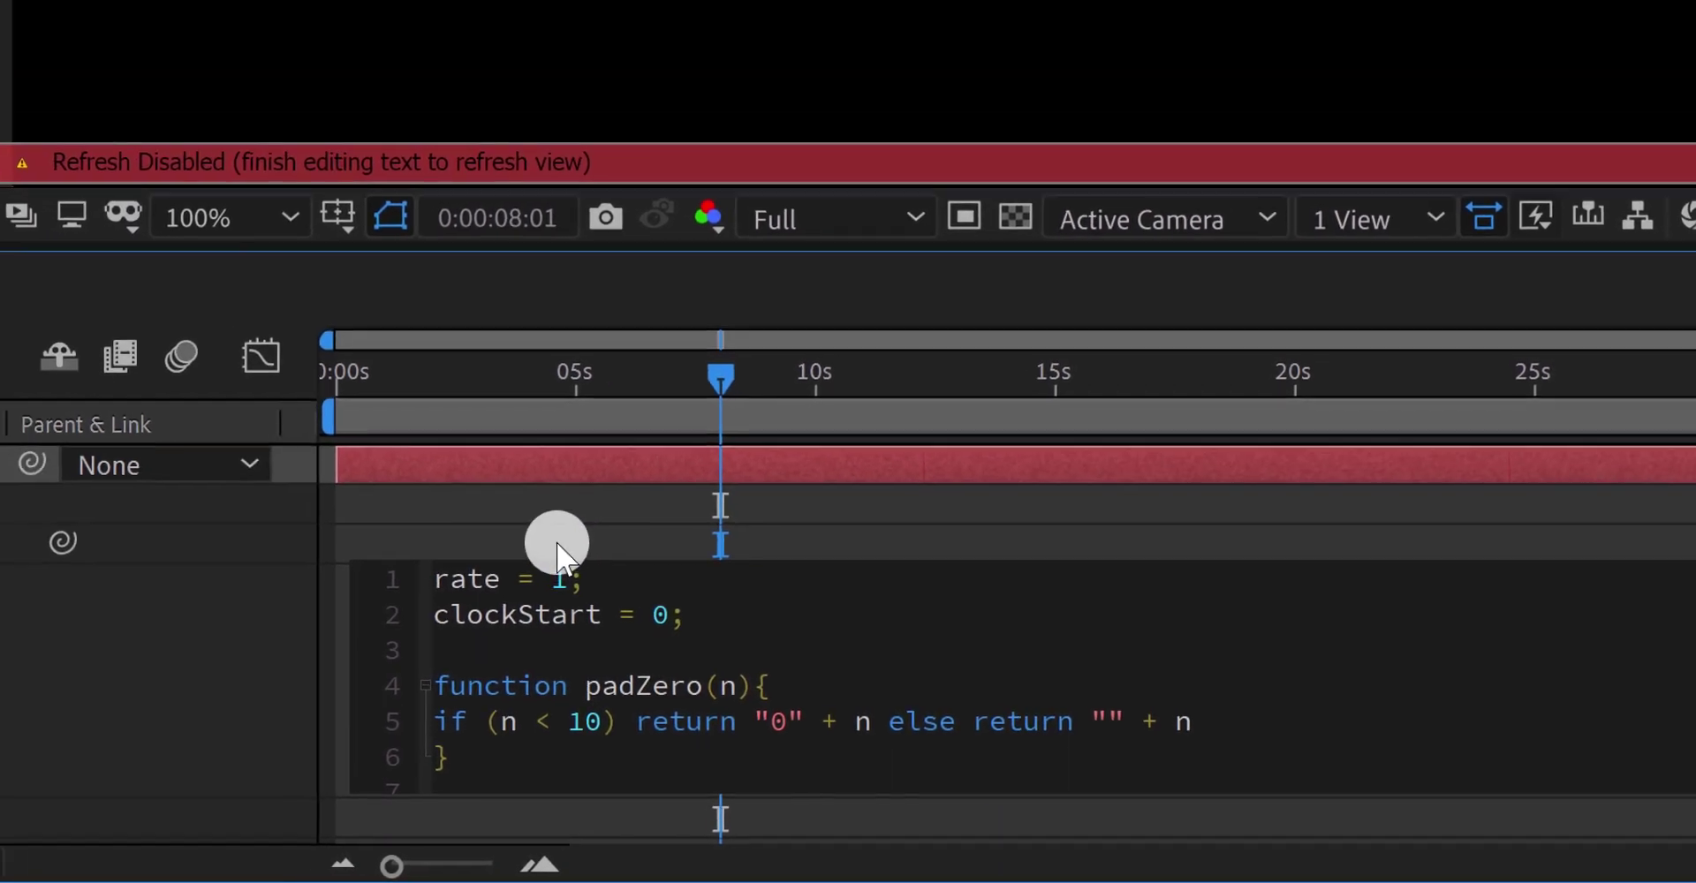
left_click(314, 398)
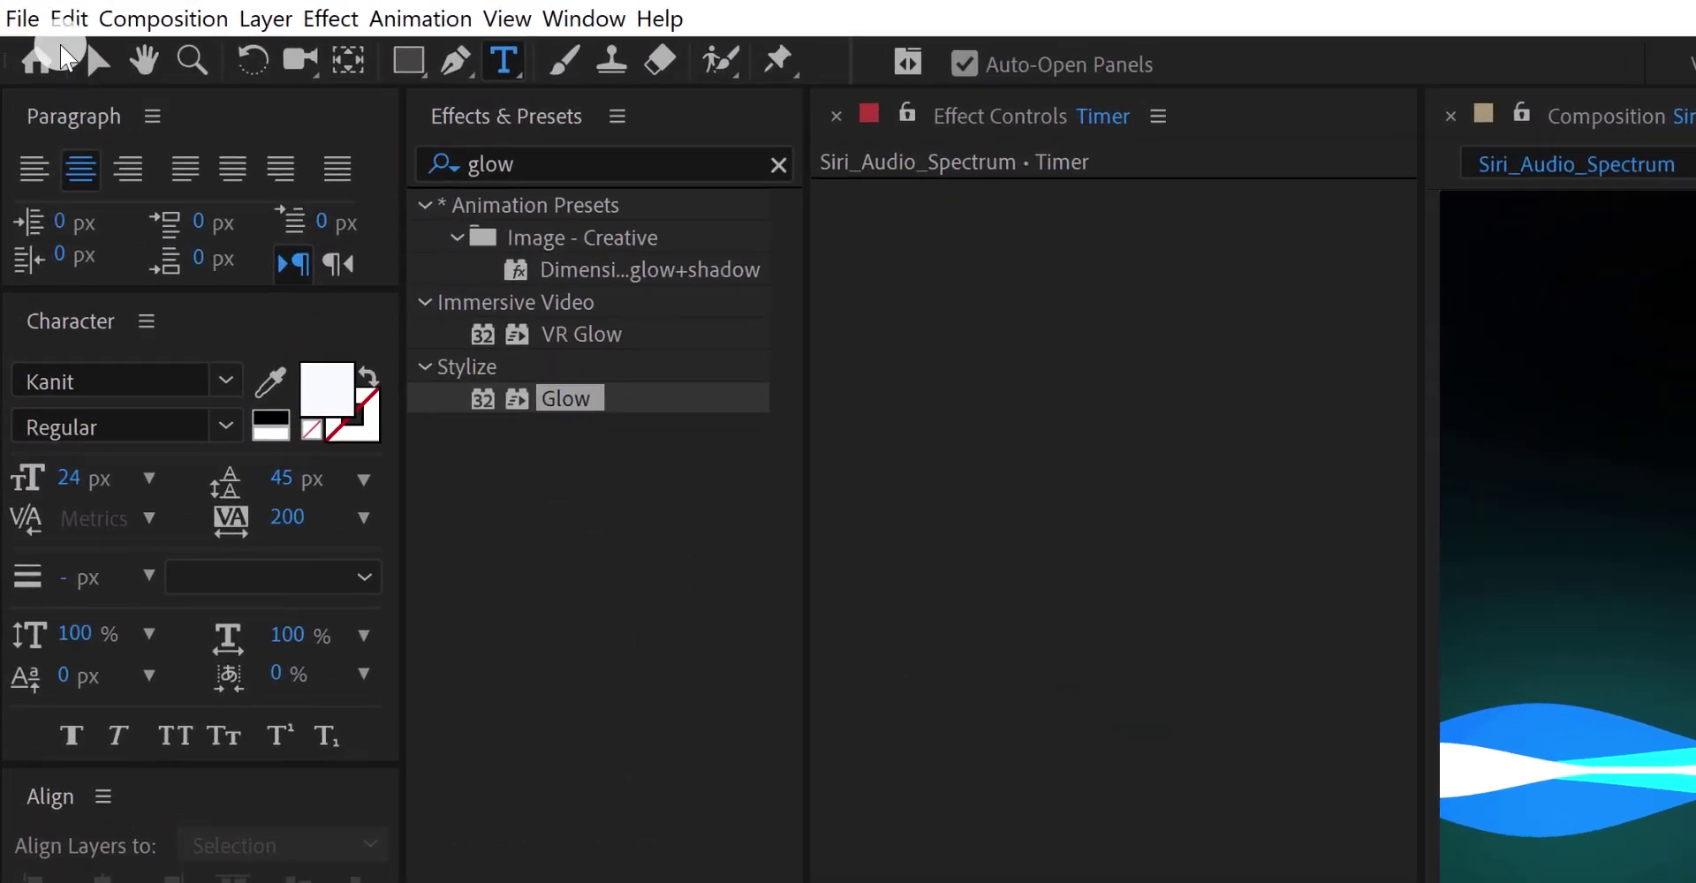
- Keep Project Settings' expressions engine on Legacy ExtendScript and check the timer at 18:31
left_click(22, 19)
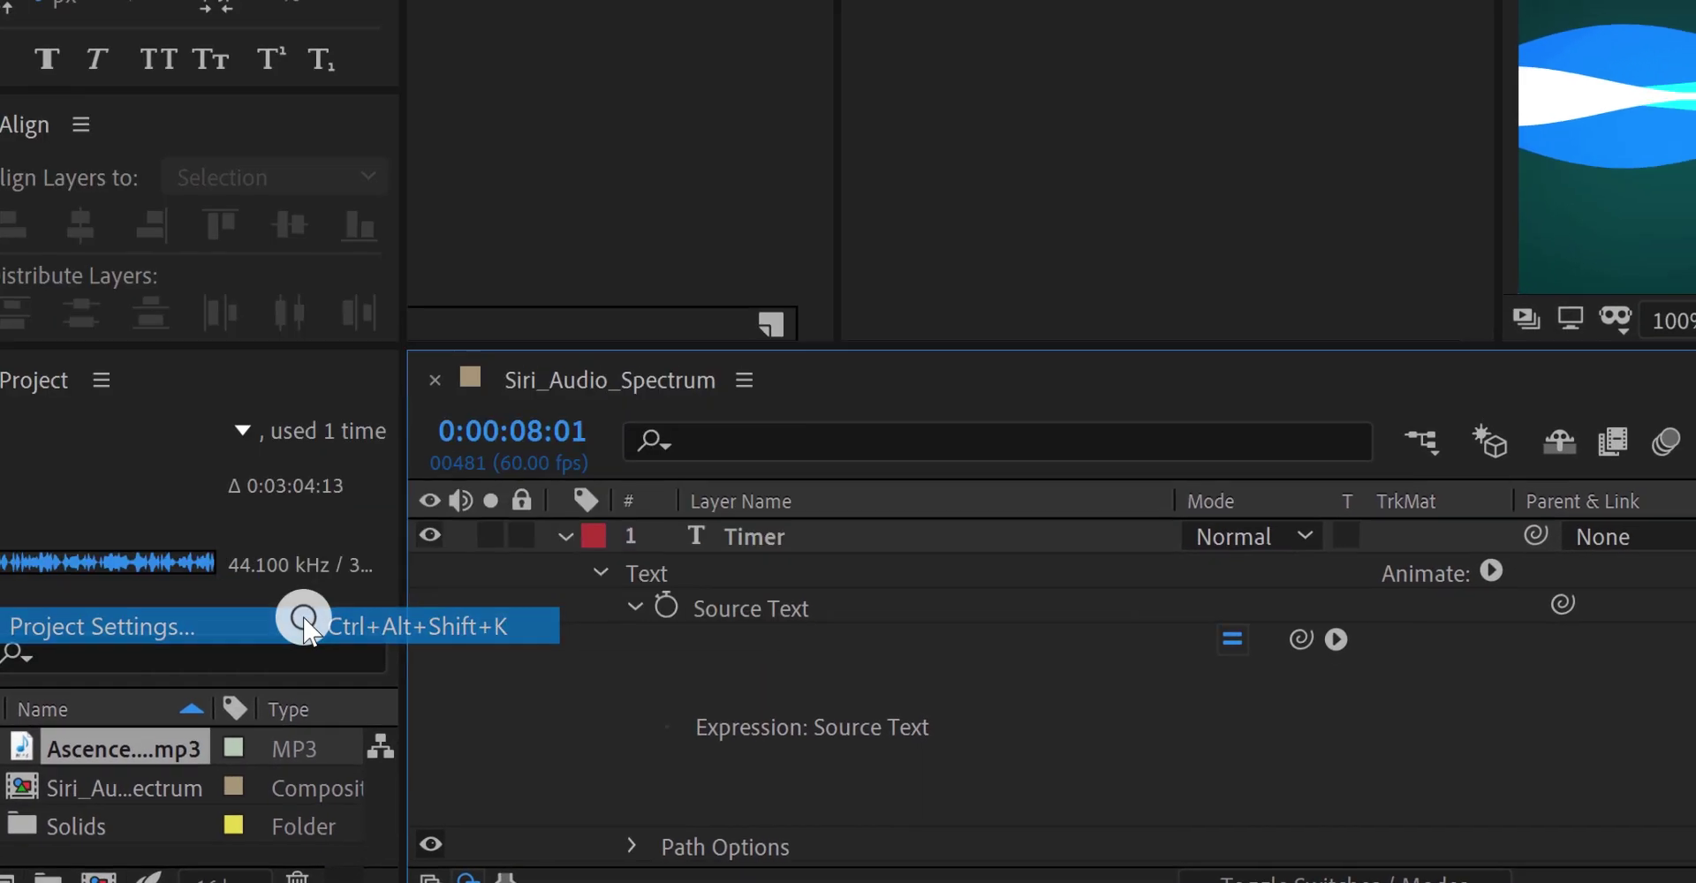
left_click(305, 627)
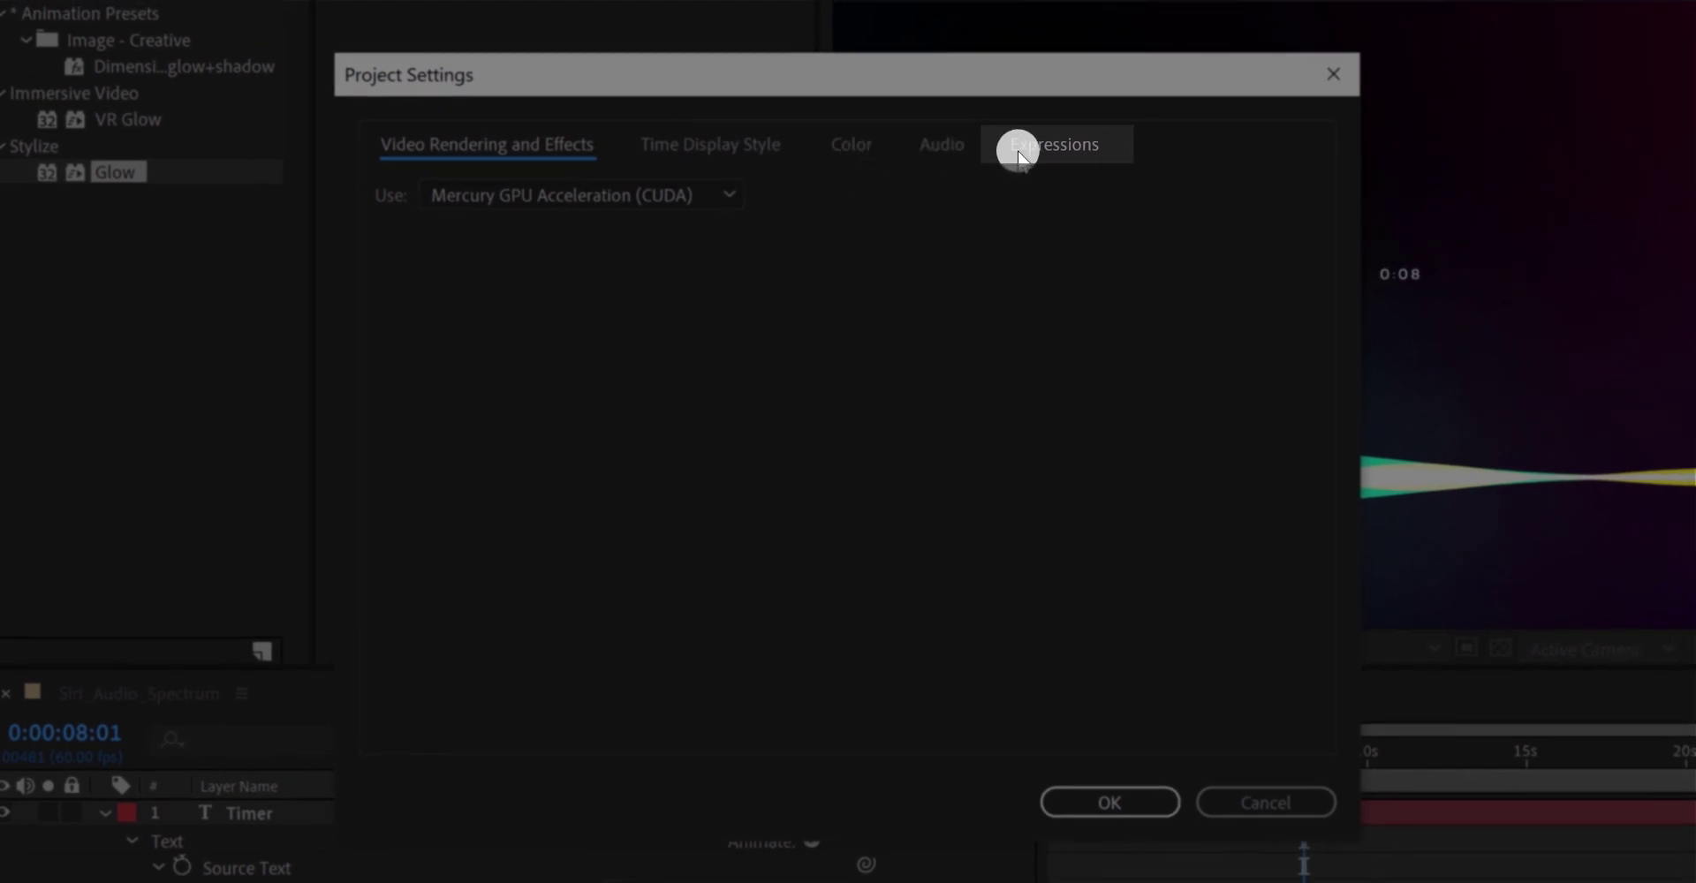
left_click(1019, 155)
left_click(837, 191)
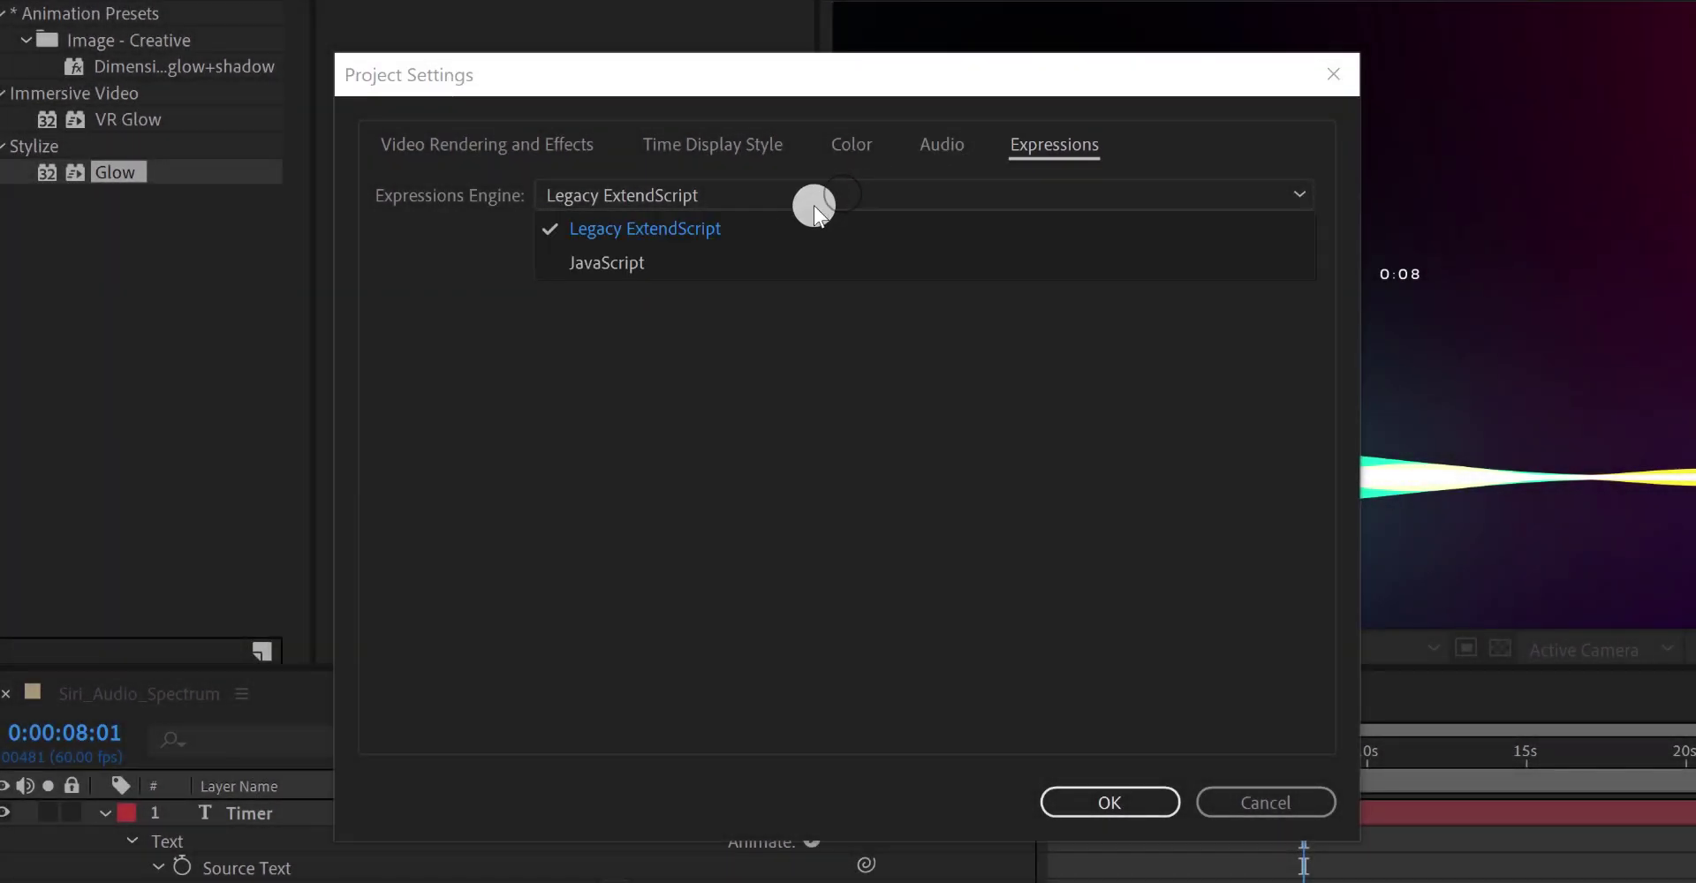
left_click(747, 228)
left_click(1100, 800)
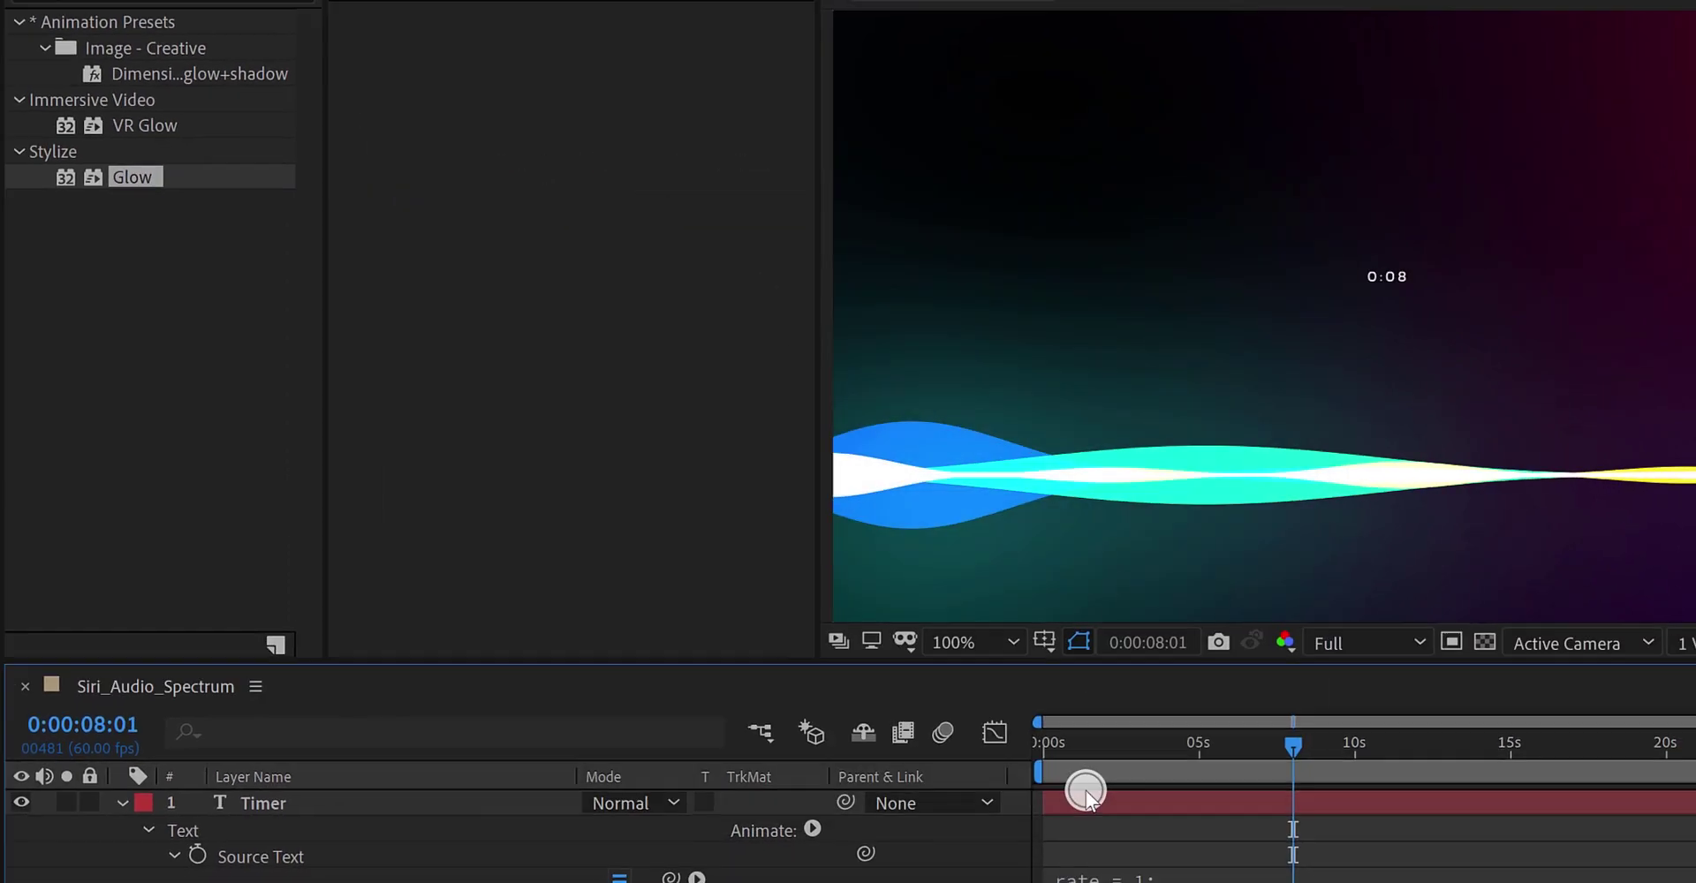
left_click_drag(1050, 717, 1511, 738)
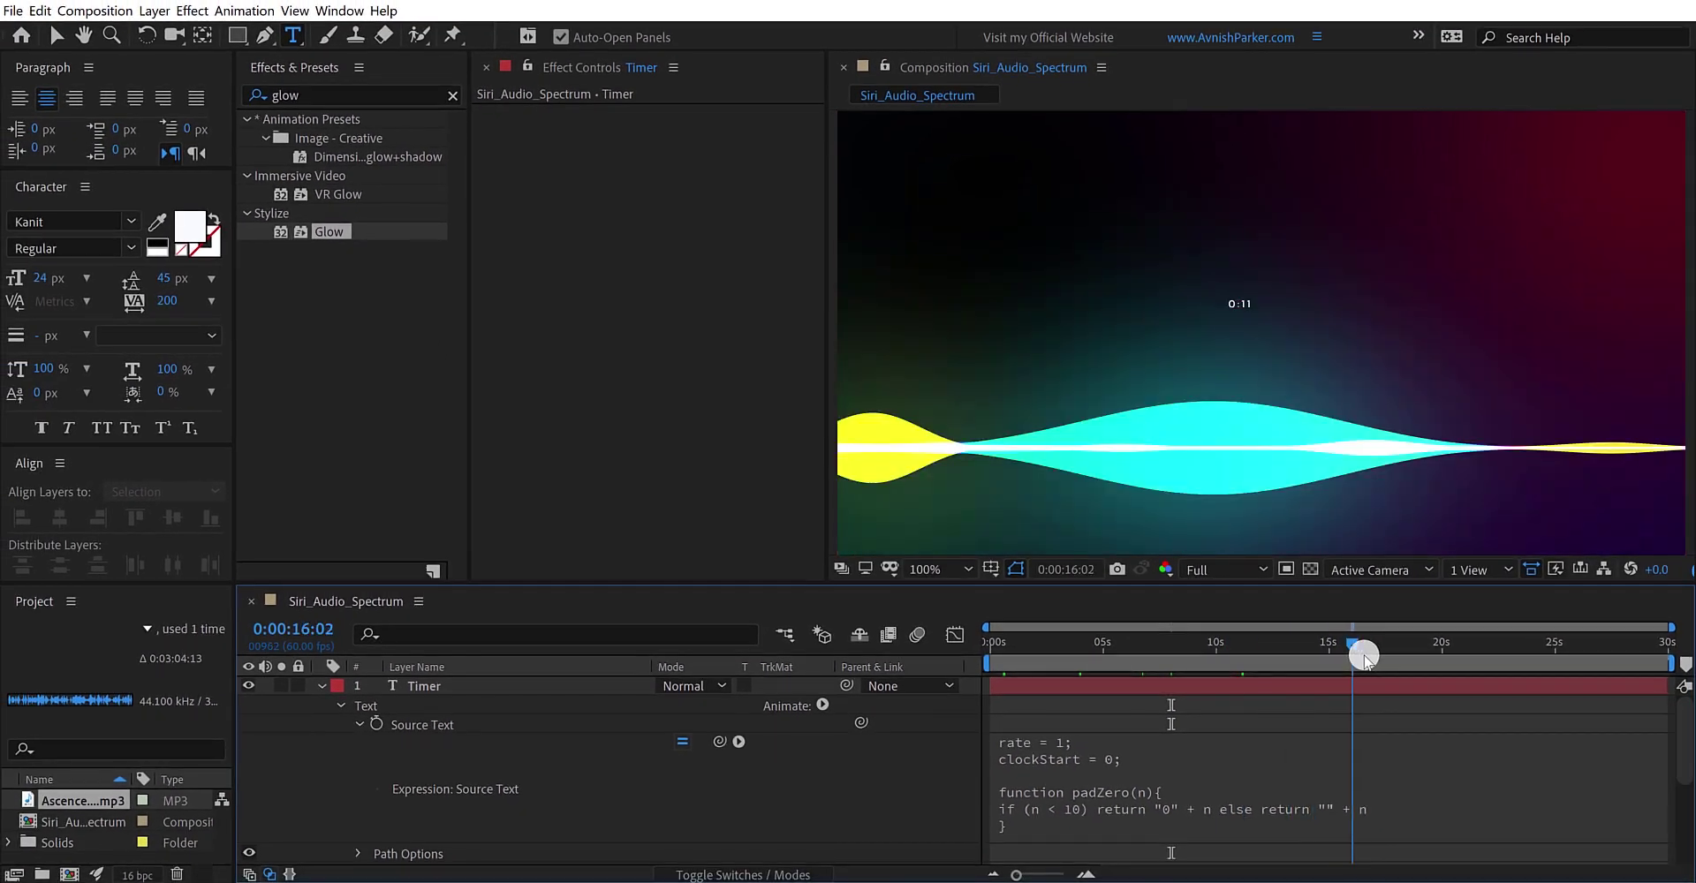
left_click_drag(1363, 658, 1409, 656)
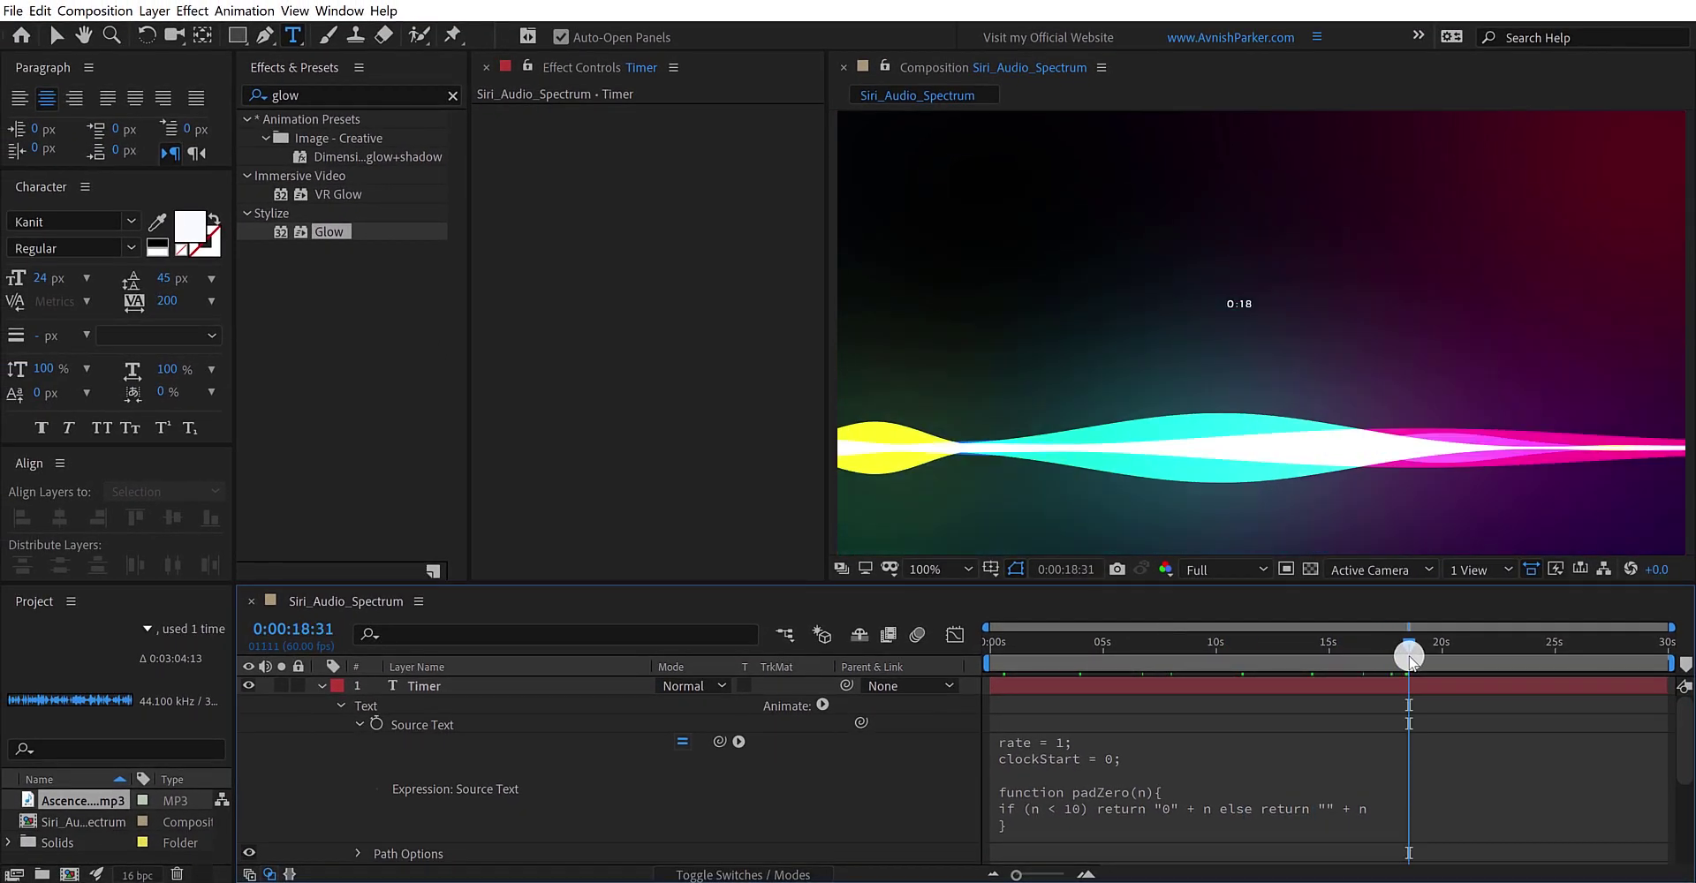
- Centre the Timer text horizontally and nudge it down below the waveform
left_click(1340, 689)
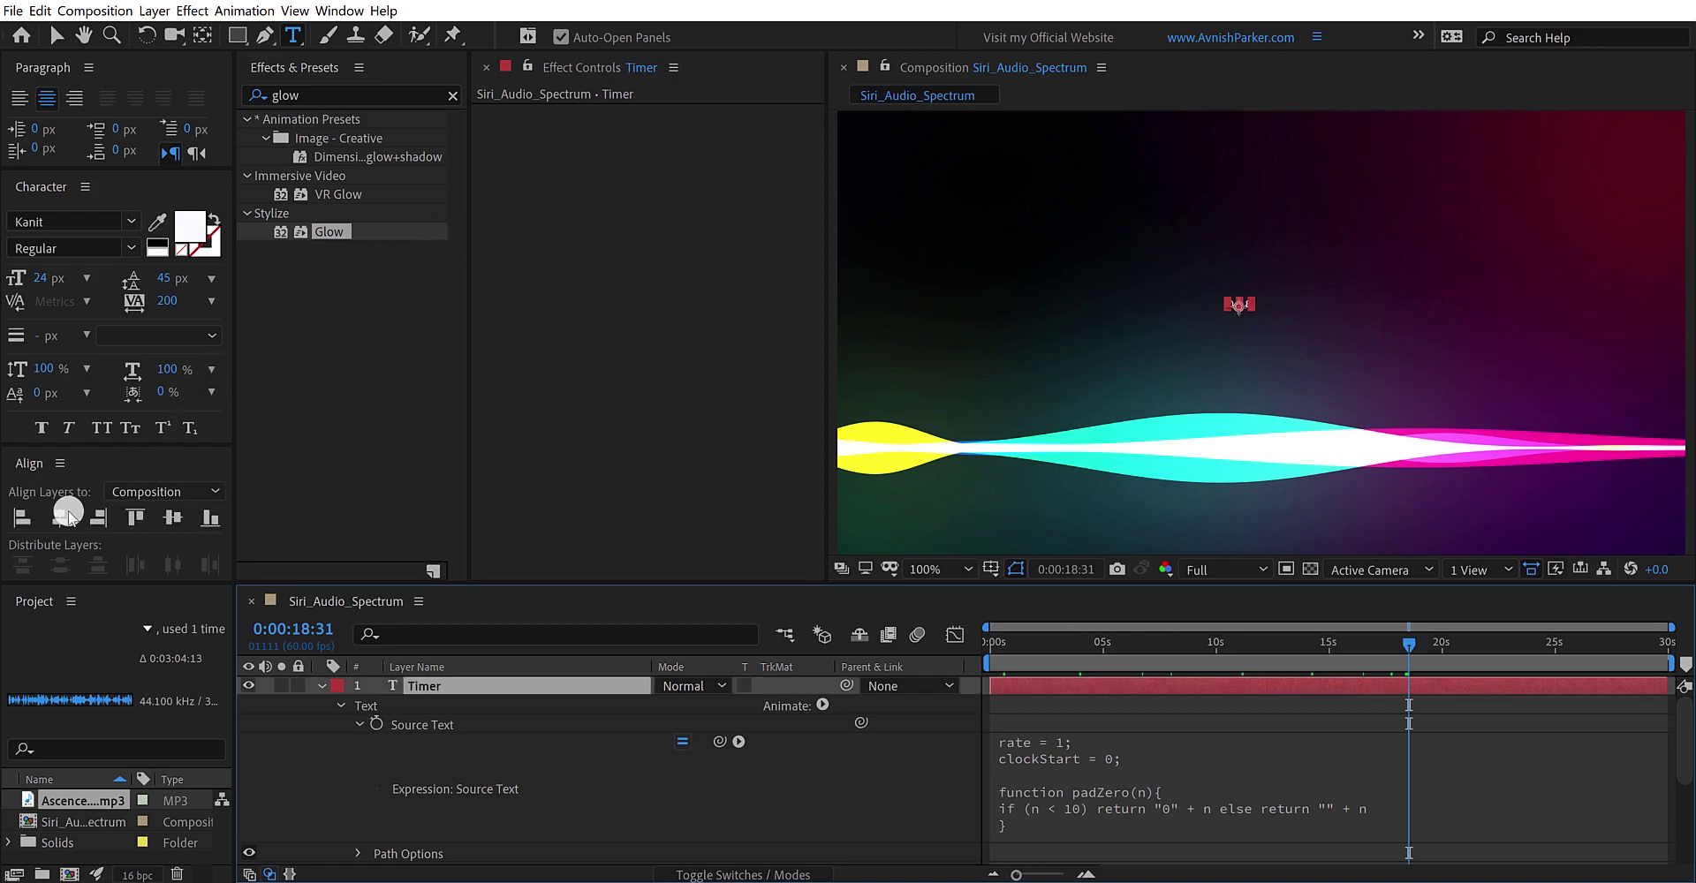
left_click(56, 519)
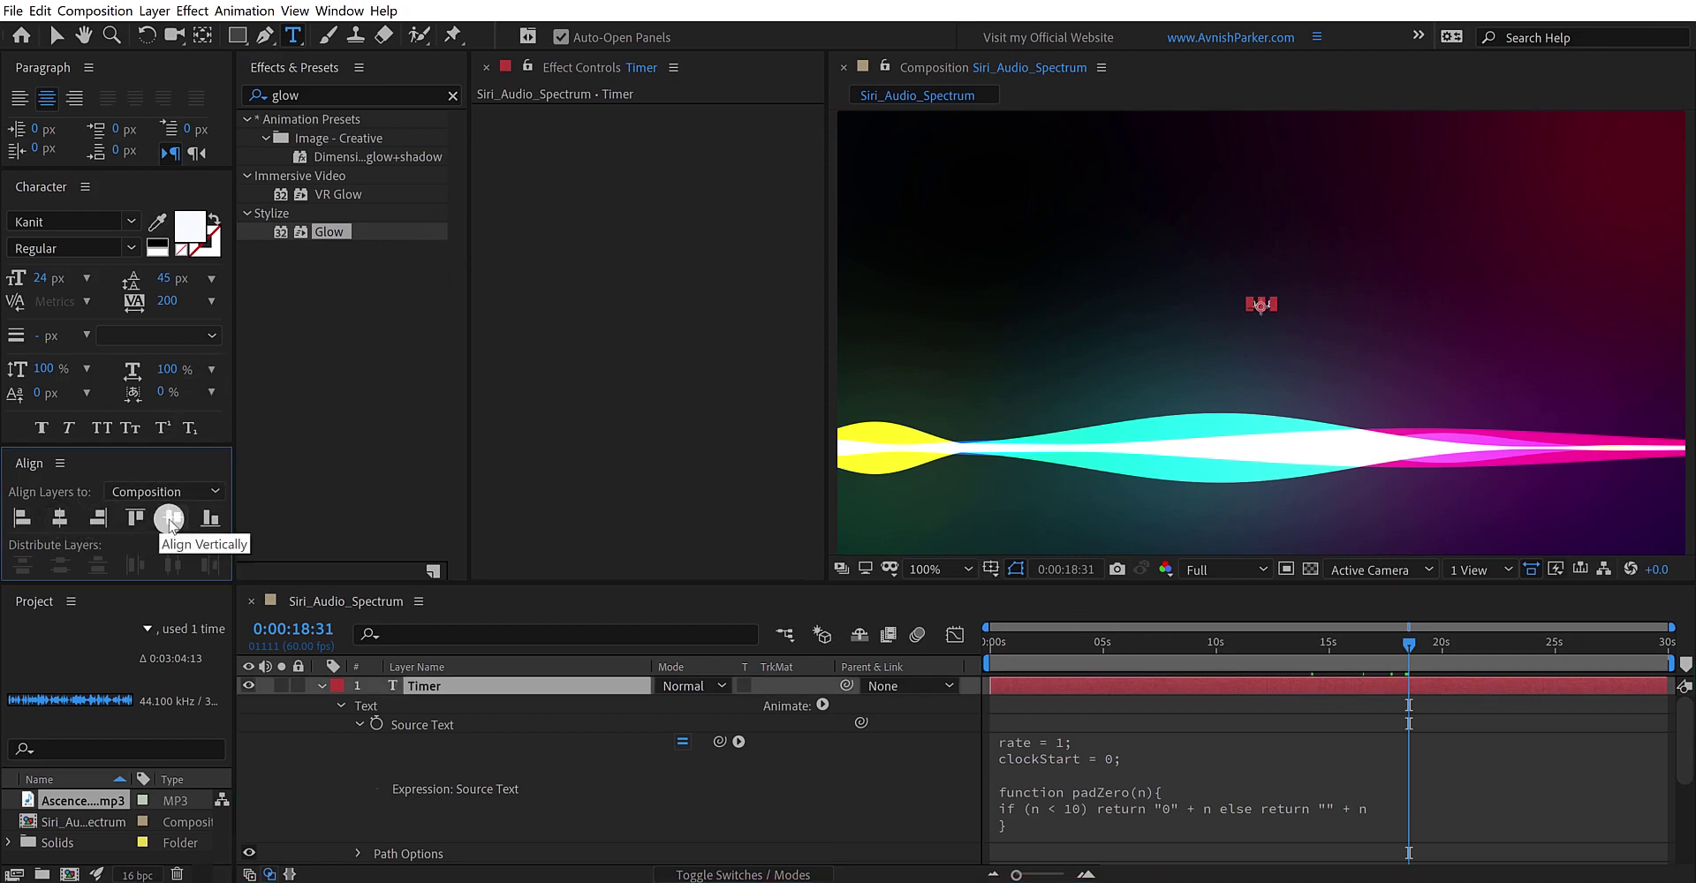
key("shift+Down")
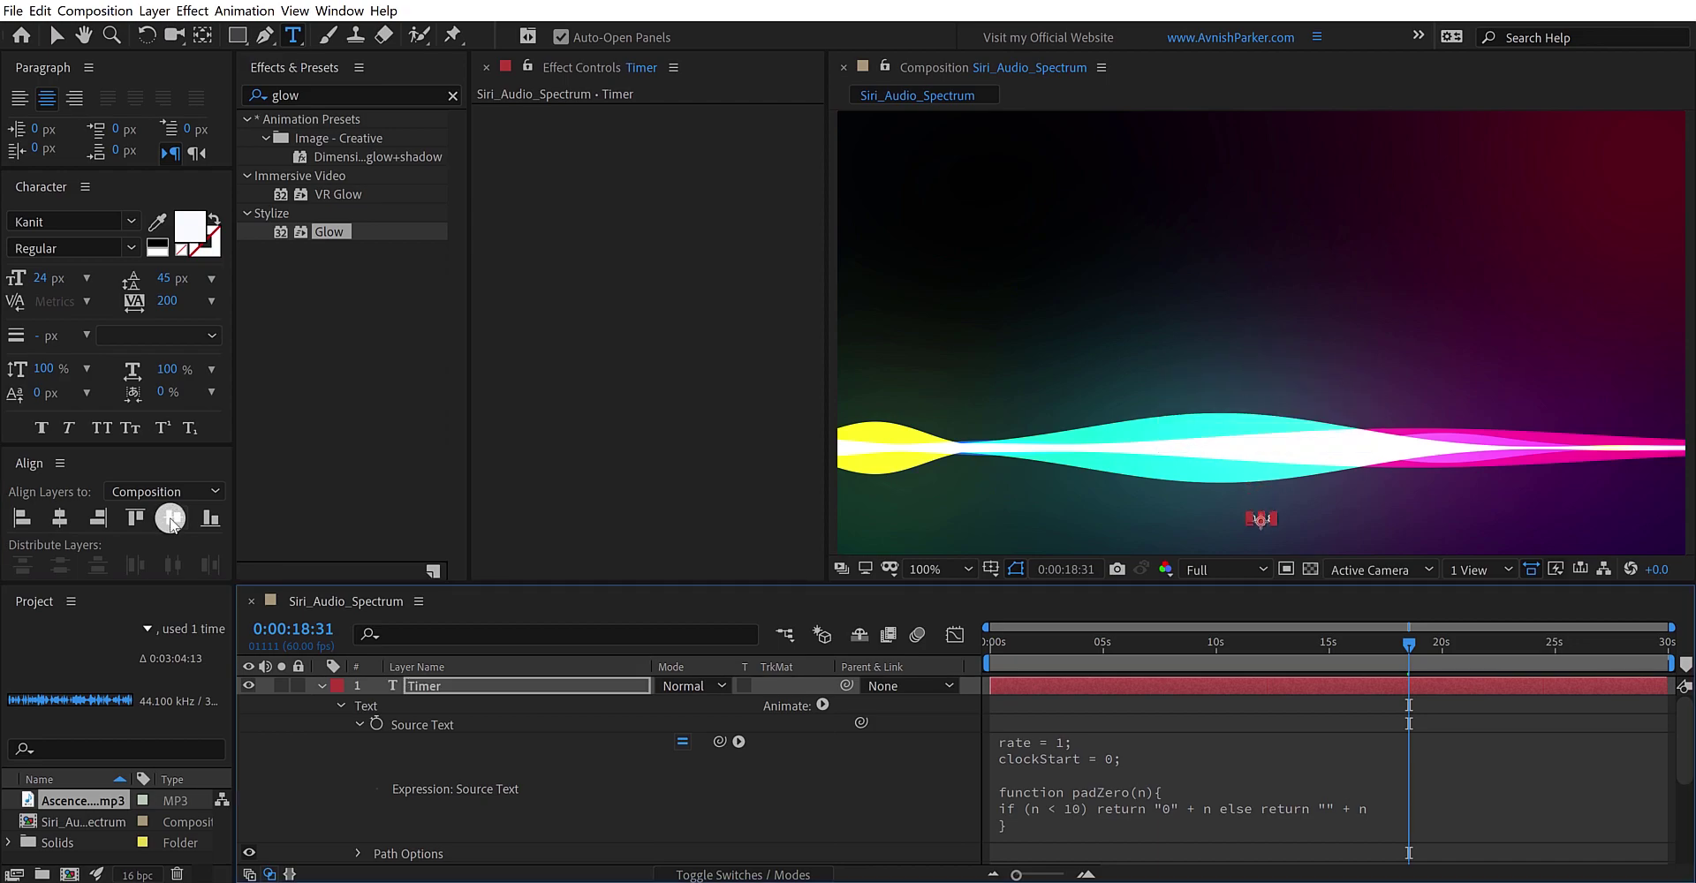
left_click(1138, 707)
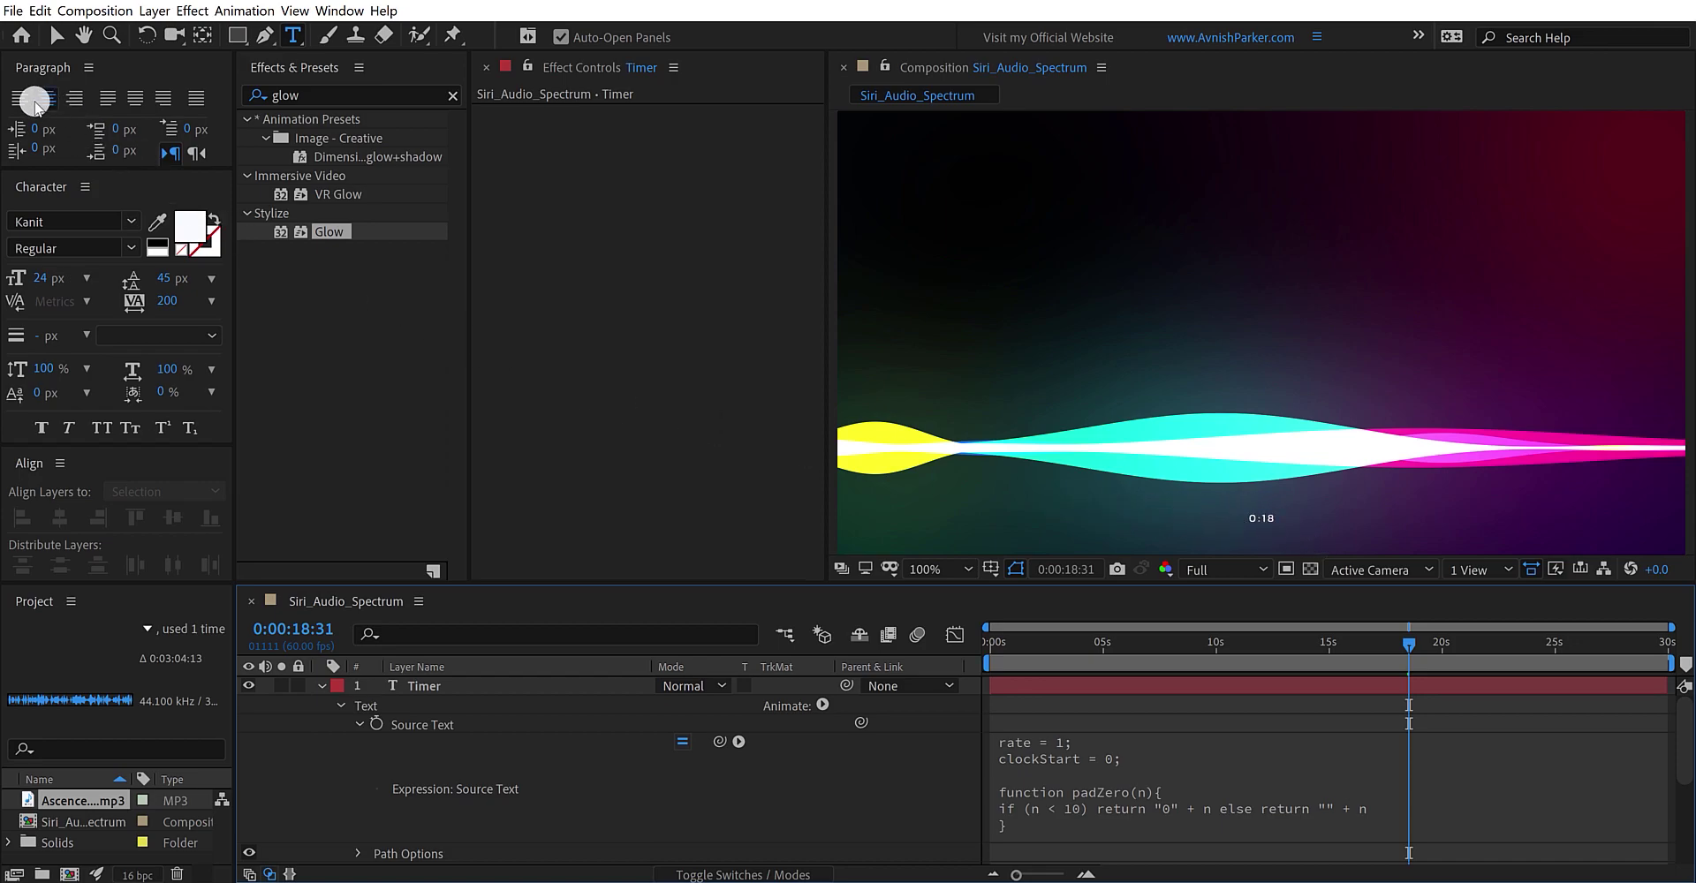
- Left-align the Timer text, keep tracking at 200, and recentre it horizontally
left_click(446, 687)
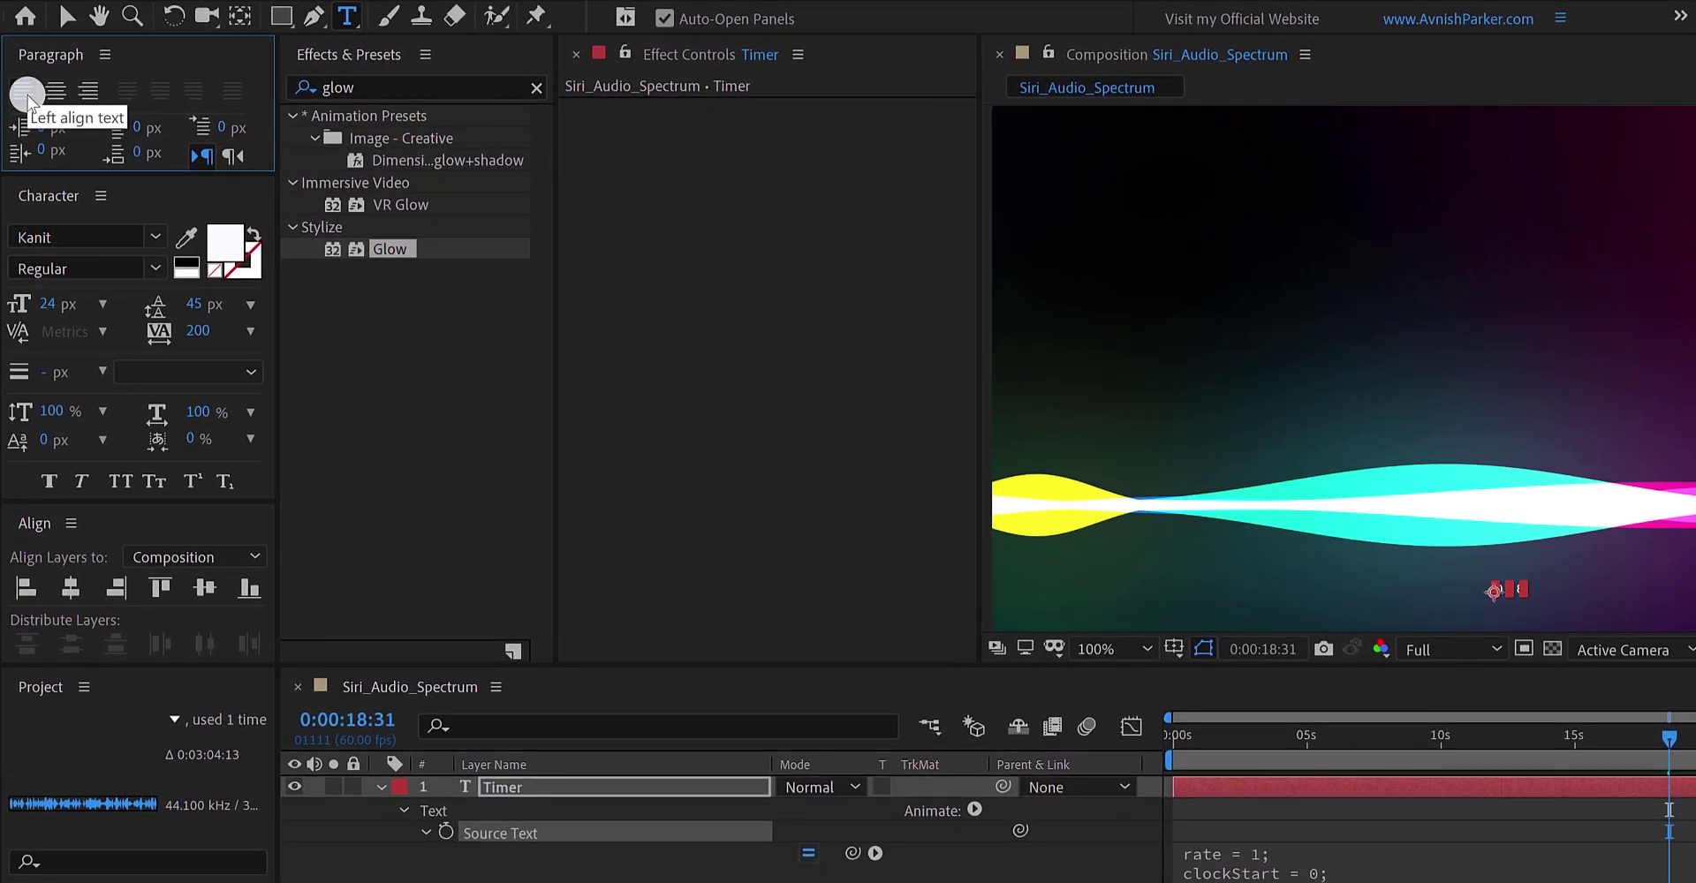
left_click(29, 93)
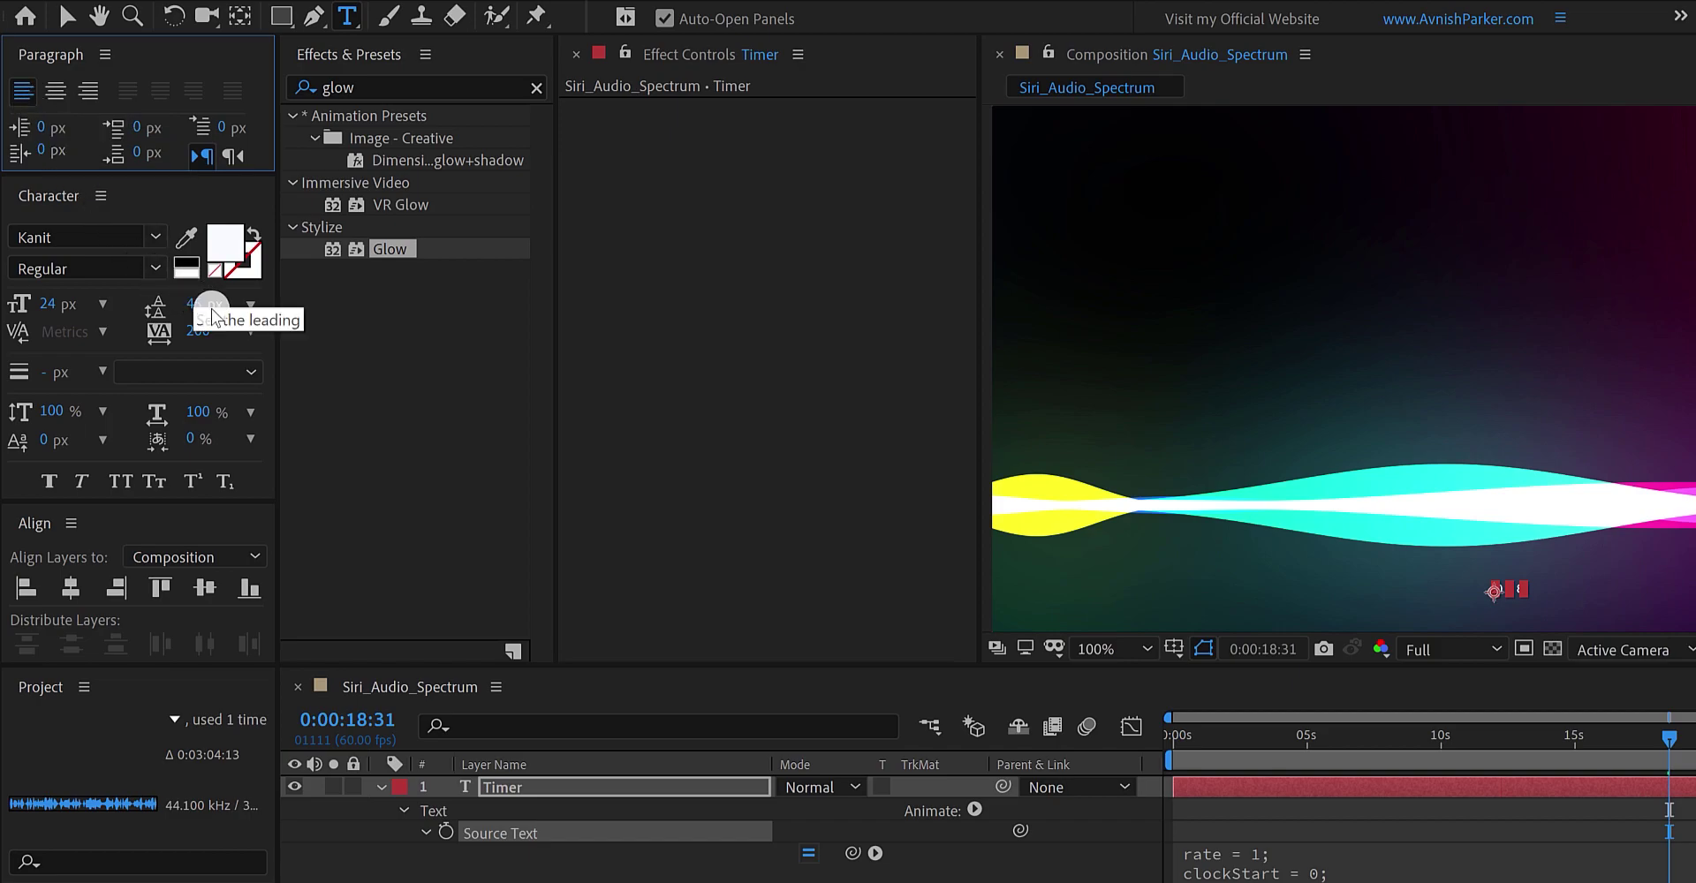
left_click(251, 331)
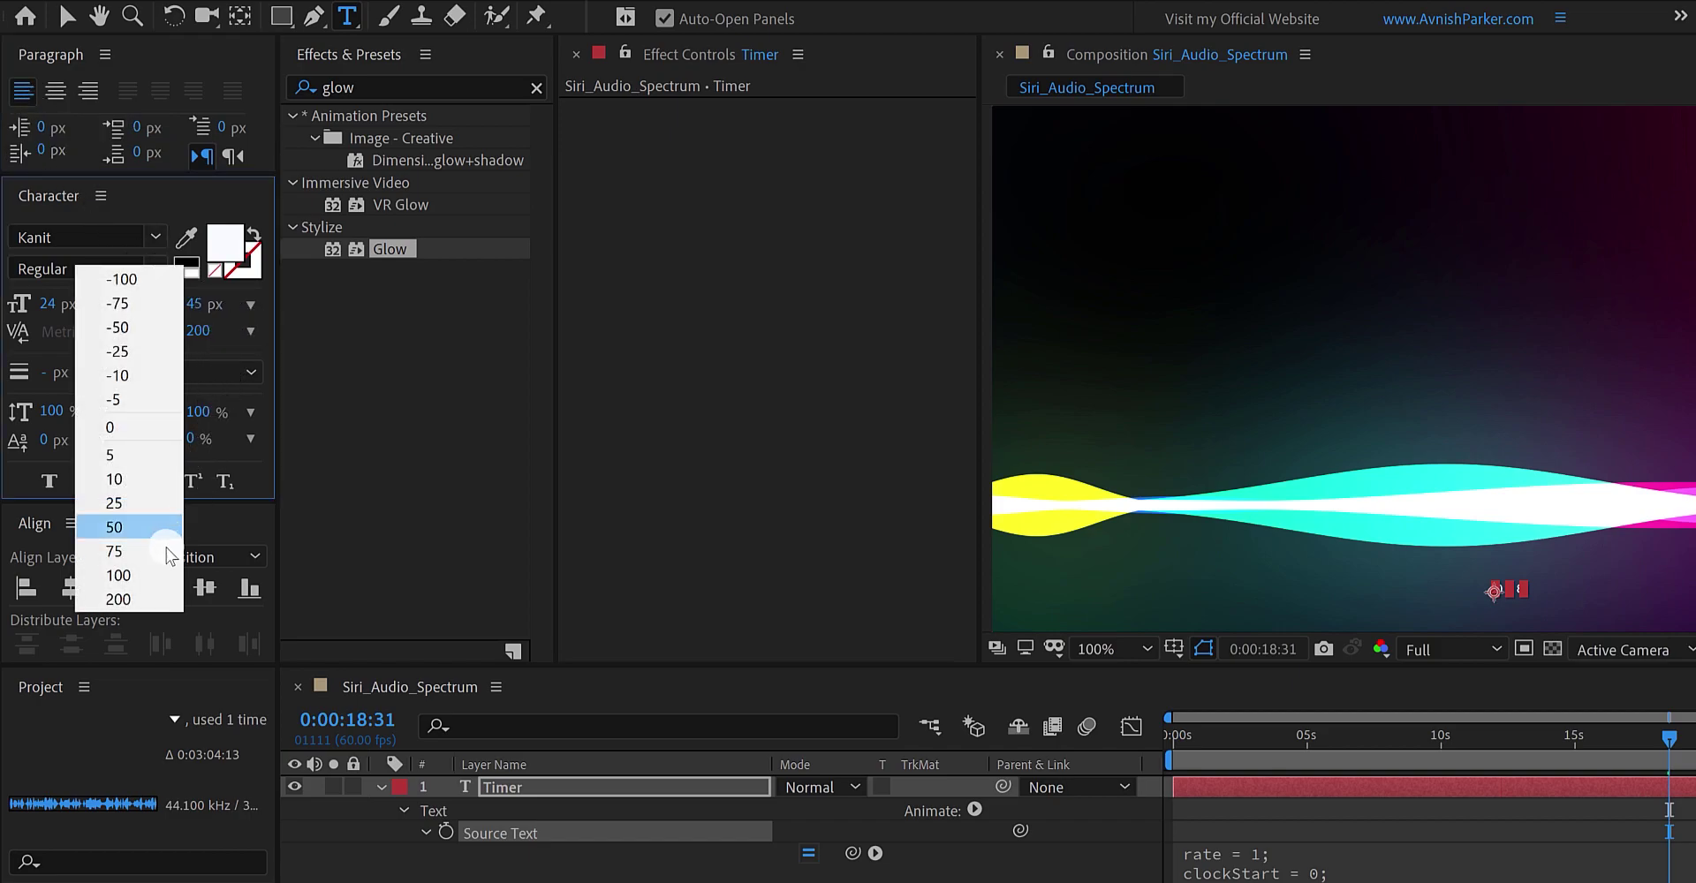
left_click(143, 598)
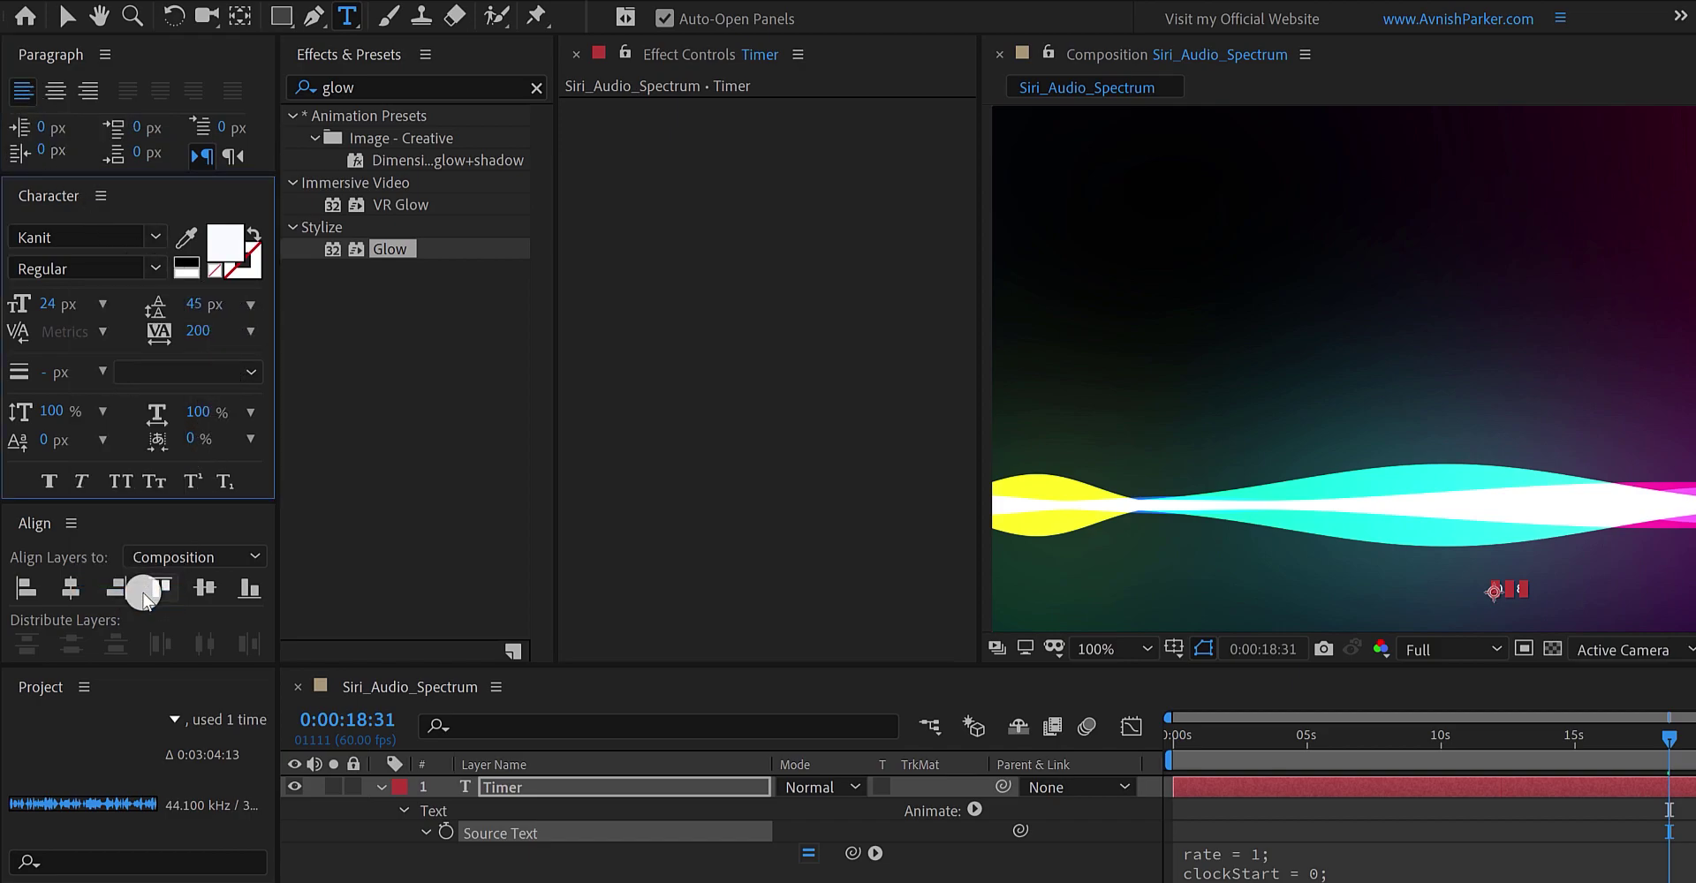
left_click(81, 592)
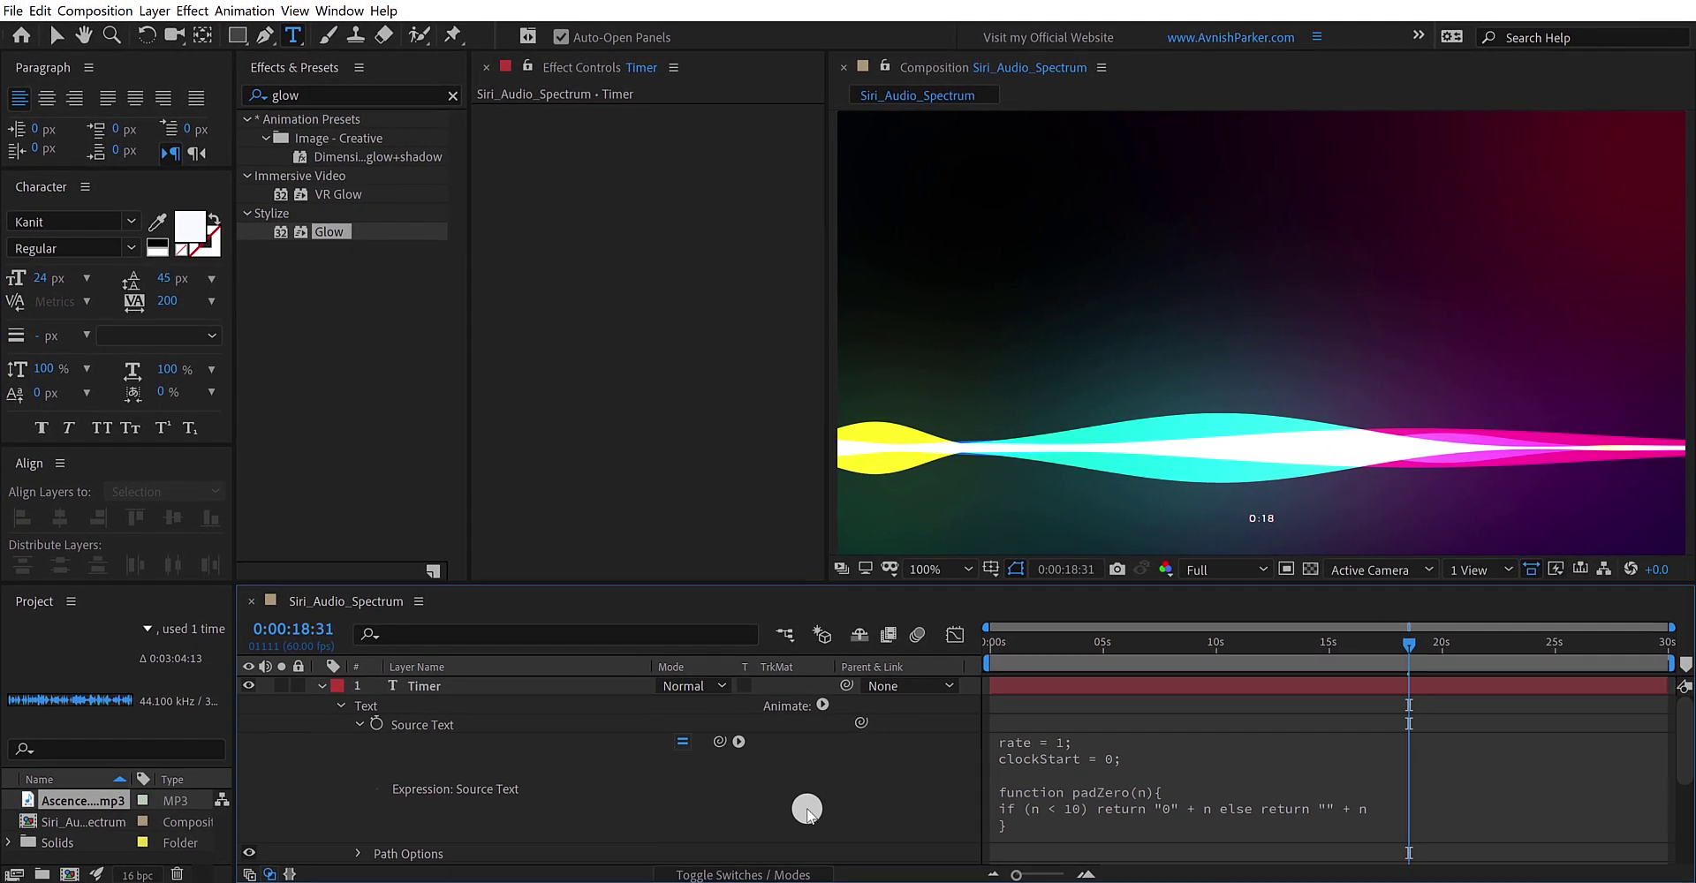
- Scrub the timeline to watch the Timer count up, then collapse its properties
left_click_drag(1005, 654, 1449, 678)
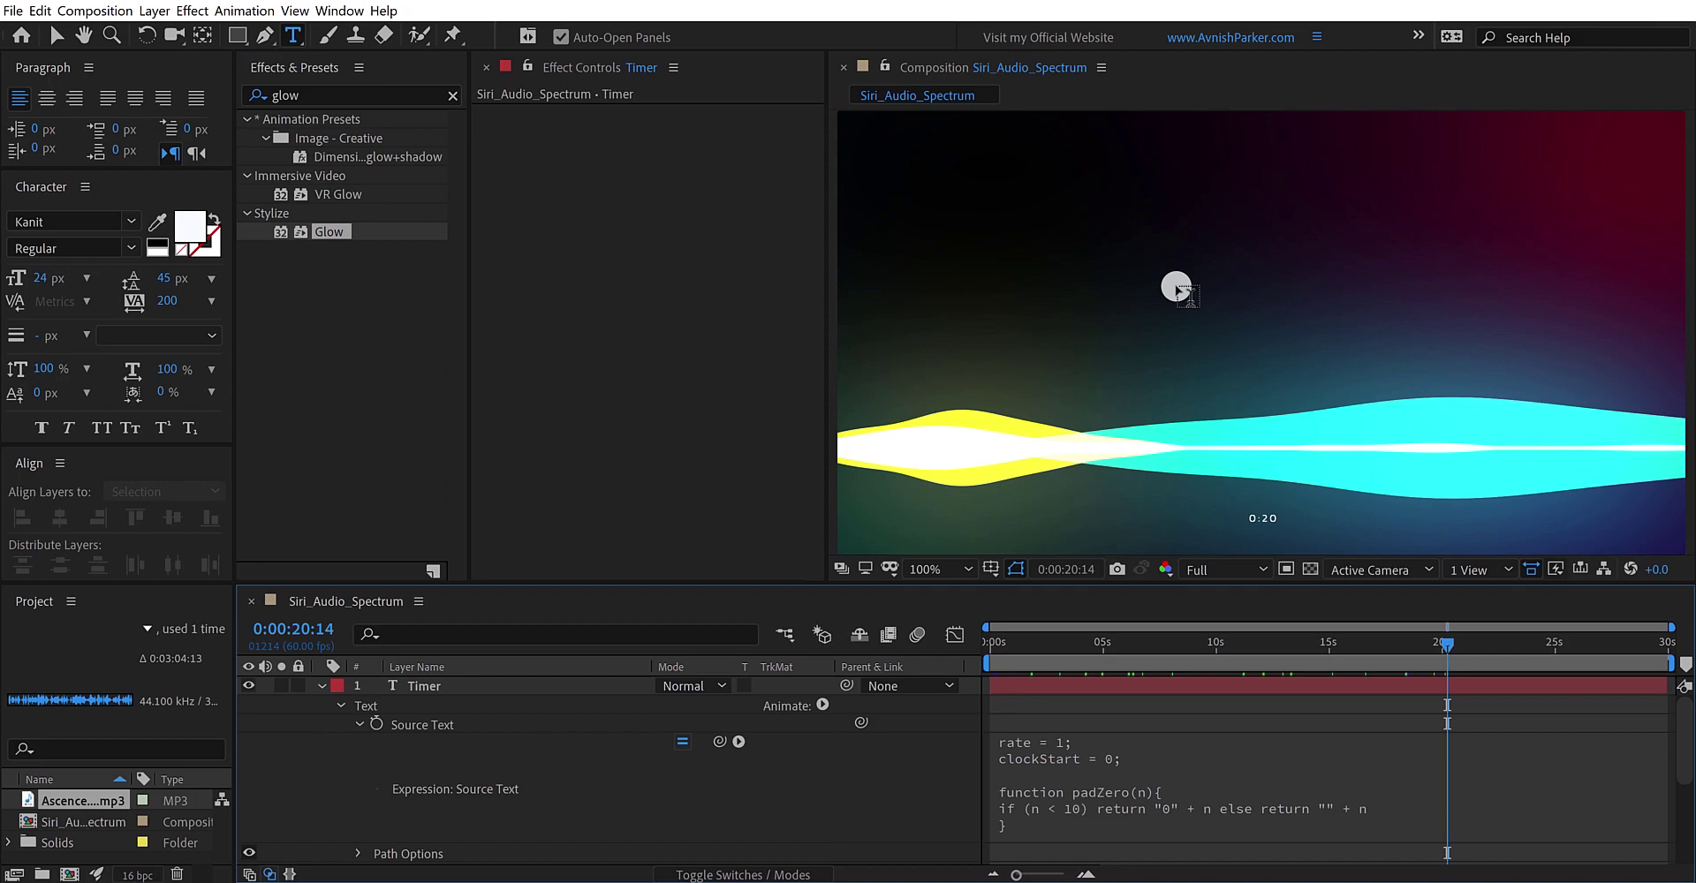
left_click(324, 687)
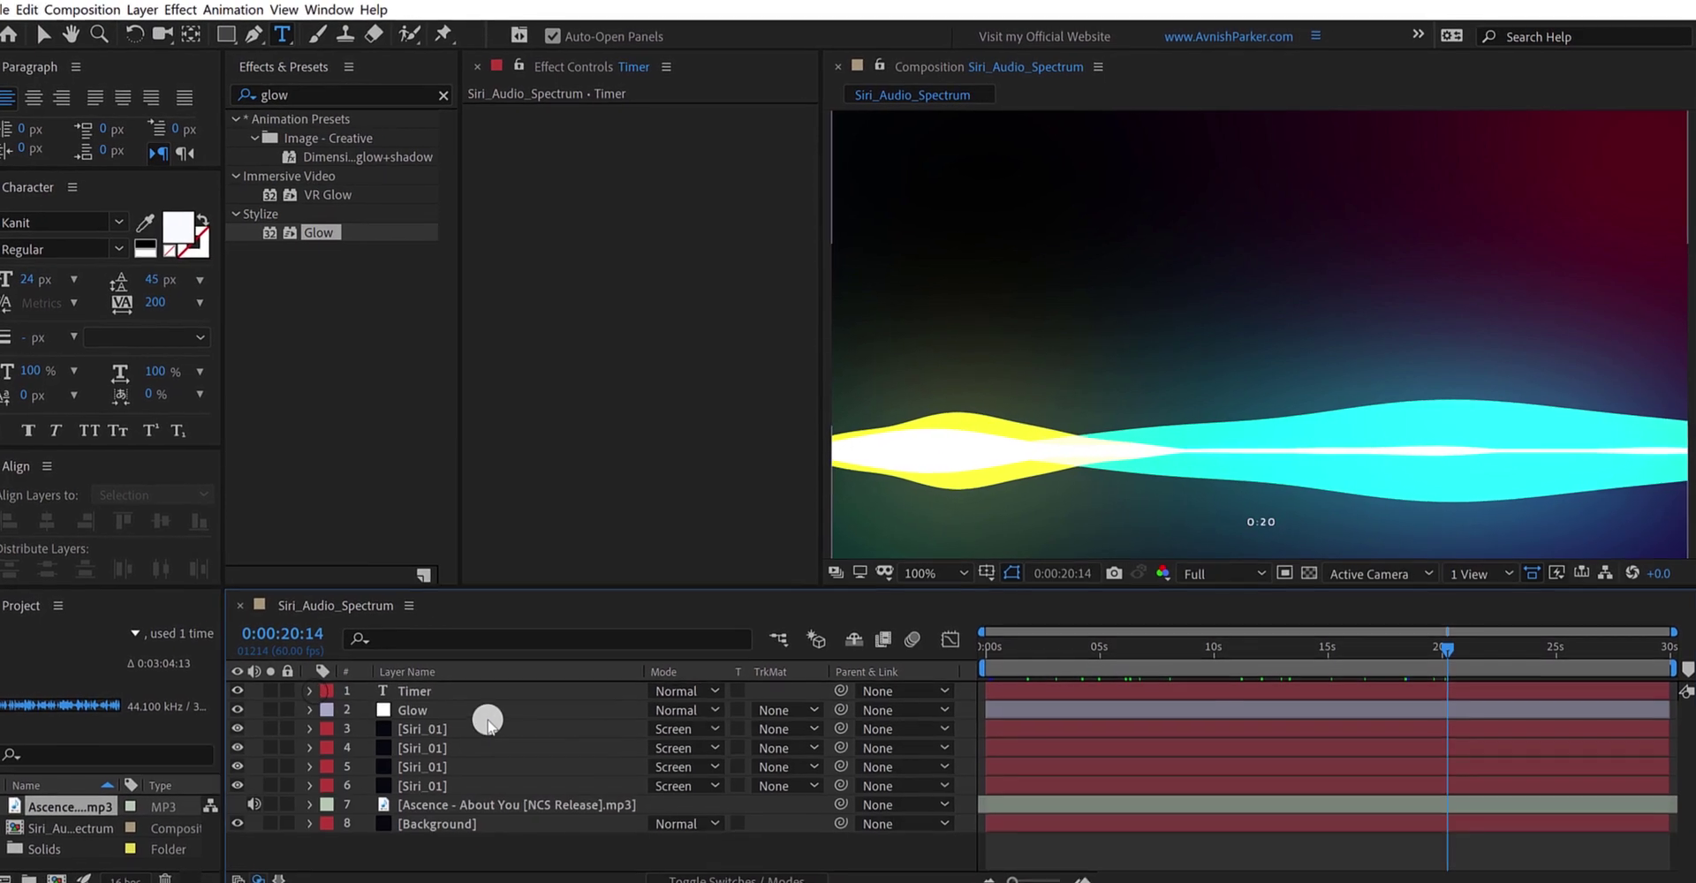